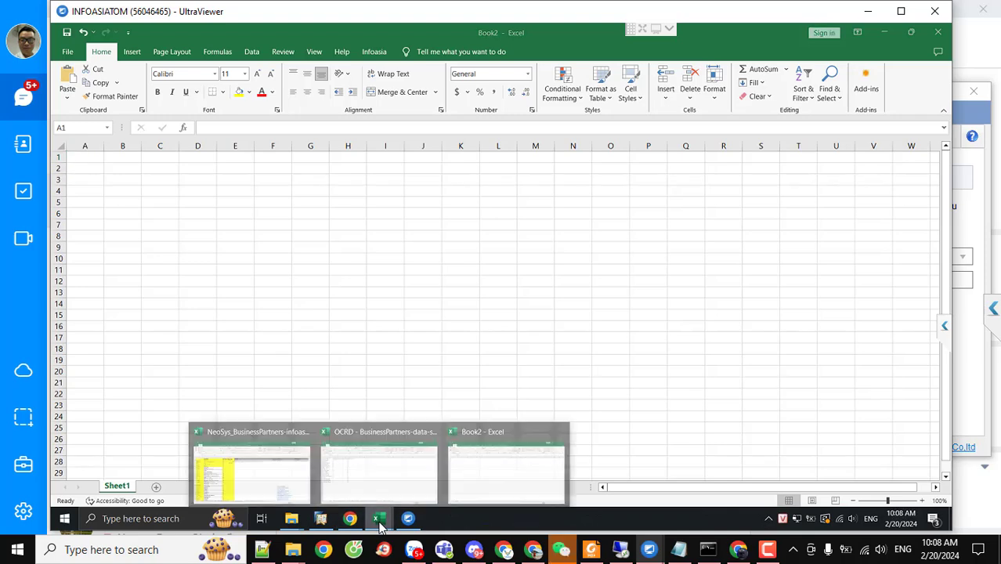
Step: Close the NeoSys business partners workbook without saving, keeping the OCRD template open
click(365, 483)
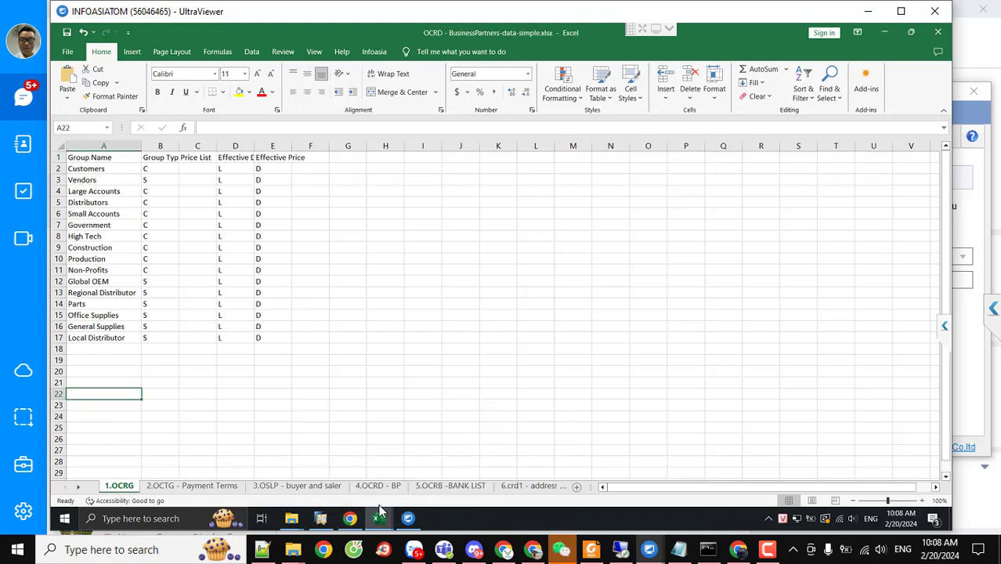
mouse_move(379, 520)
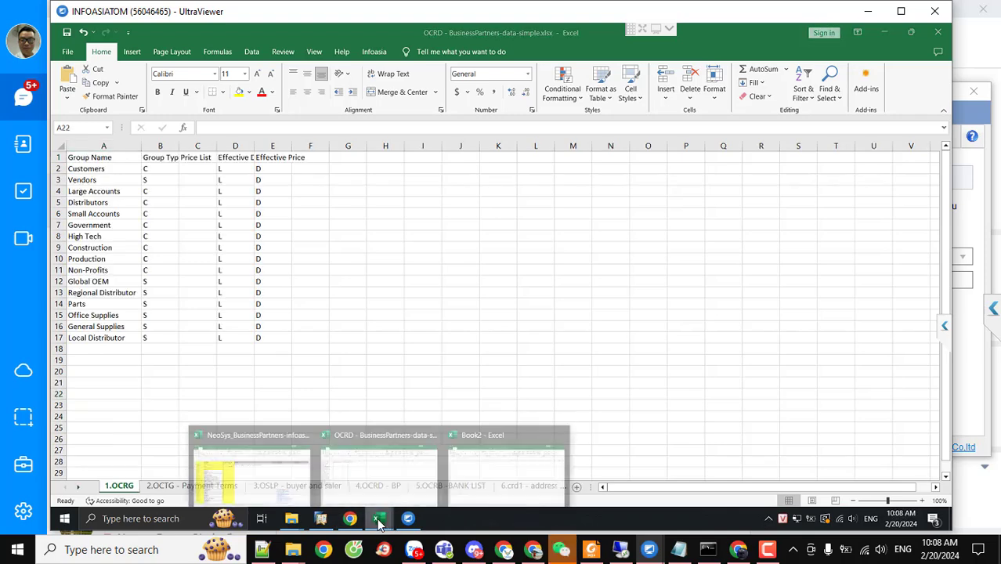
click(293, 472)
click(941, 34)
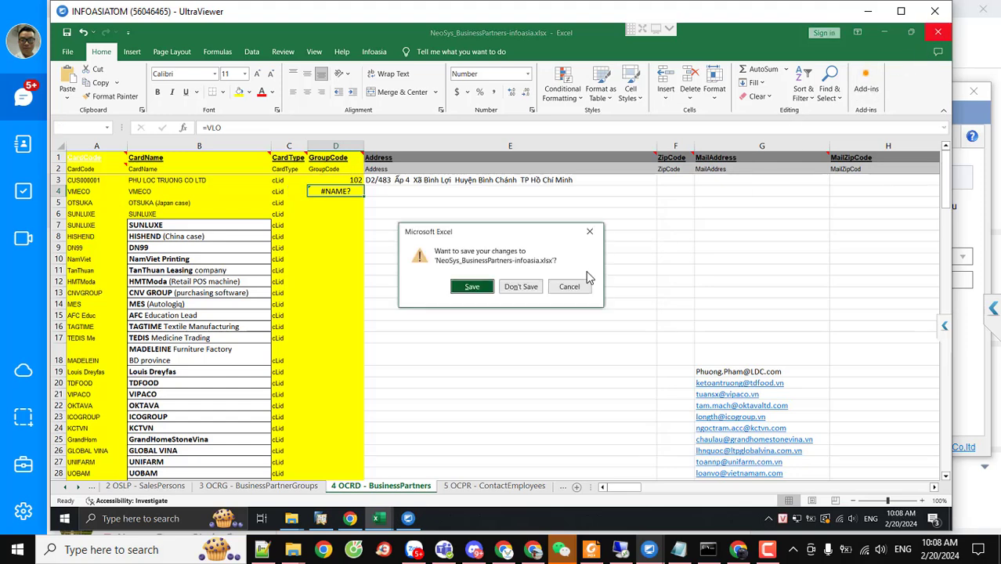
click(530, 288)
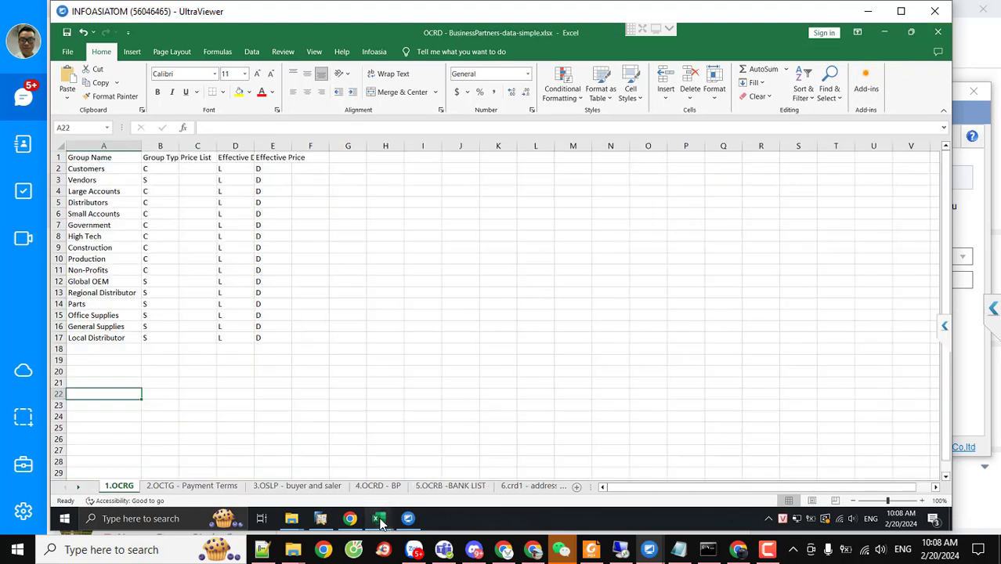
Step: Close the blank Book2 workbook and return to the Chrome browser
mouse_move(381, 523)
click(332, 486)
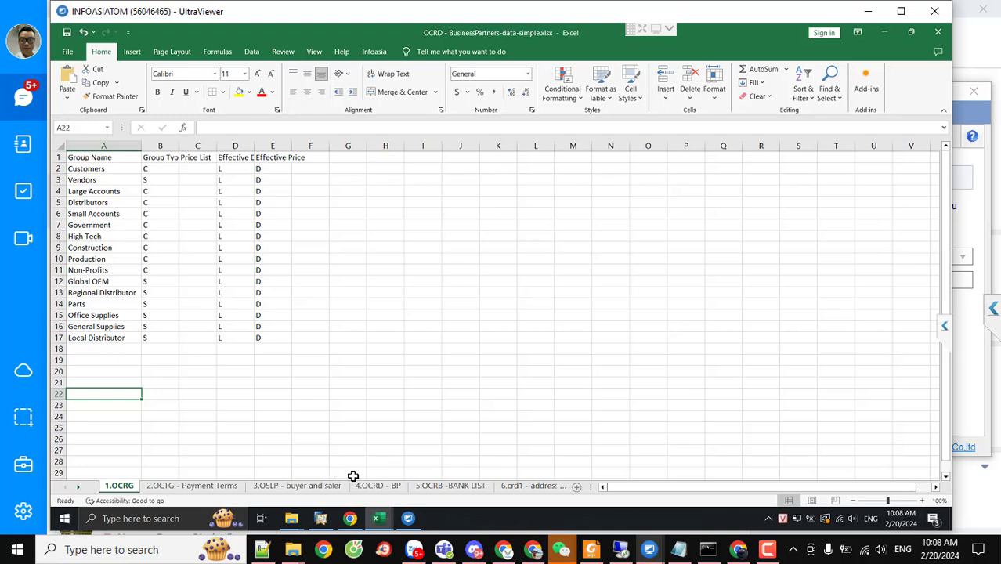
click(429, 482)
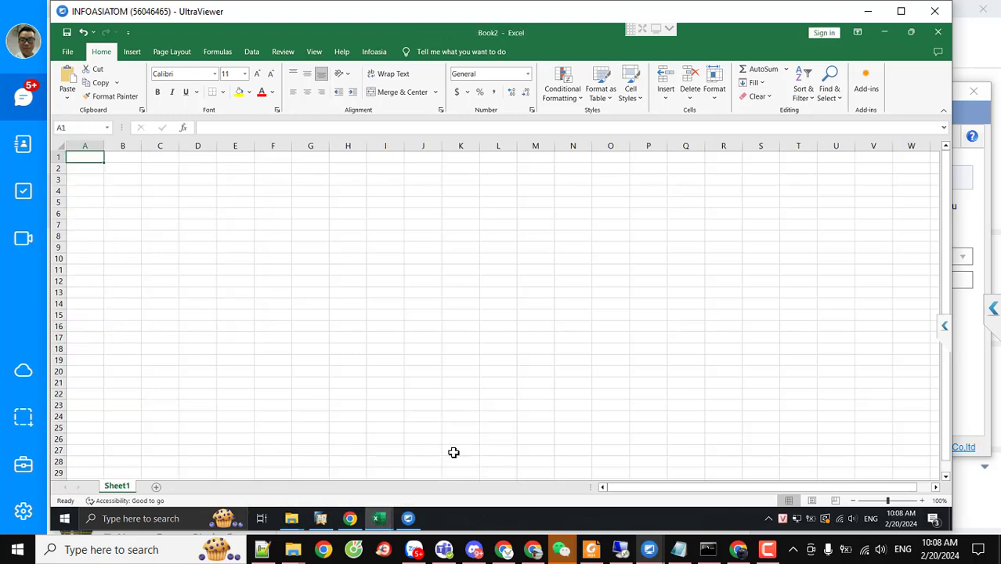
click(938, 33)
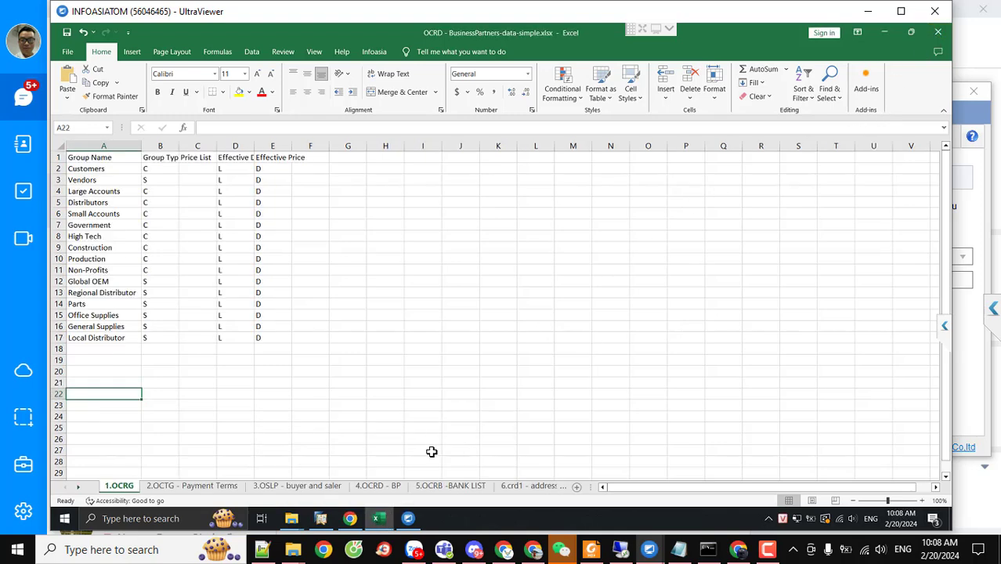
click(350, 518)
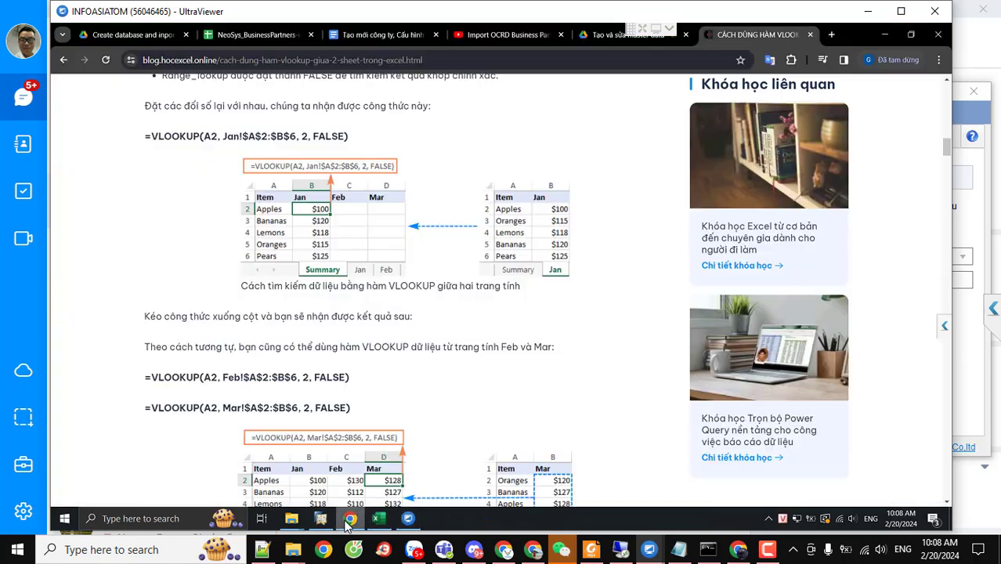
Step: Load the Tạo và sửa master data Drive folder in list view and open 8. Business Partner.docx
click(136, 35)
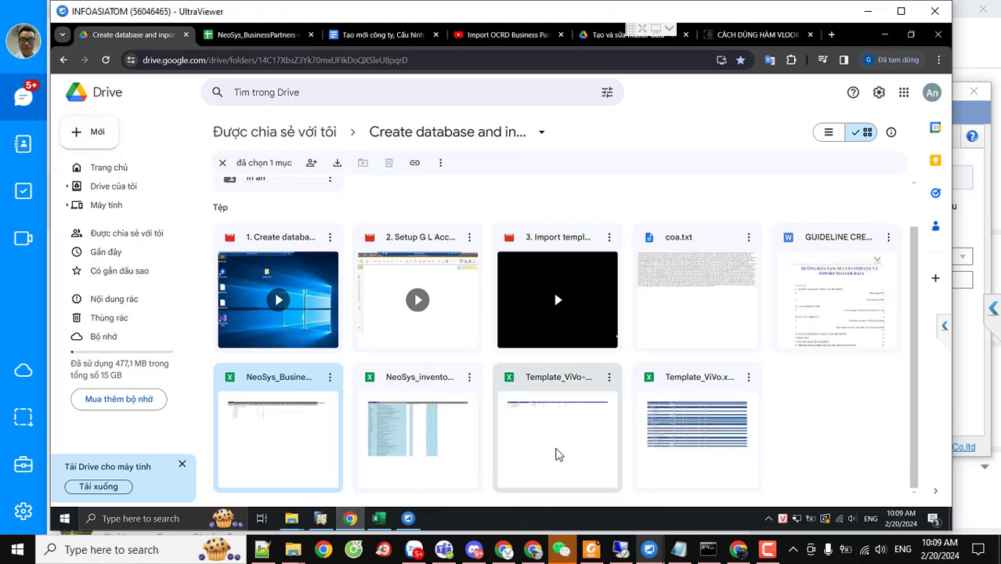
key(ctrl+t)
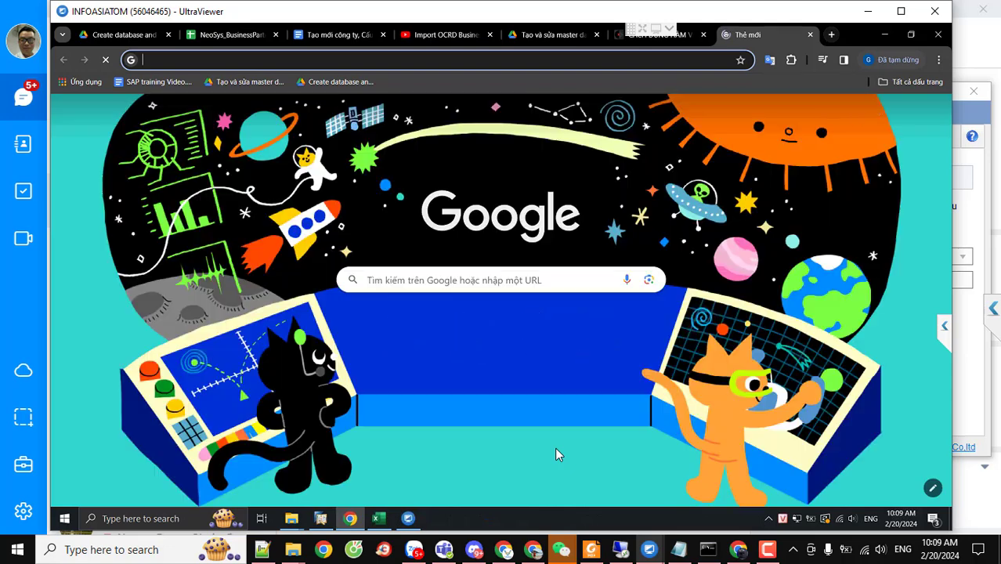
key(Return)
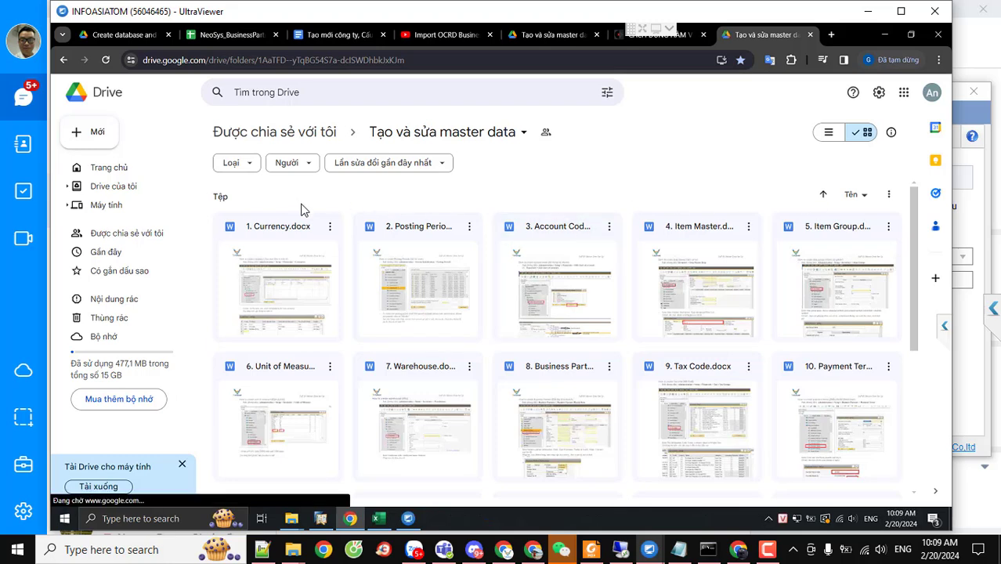
click(889, 198)
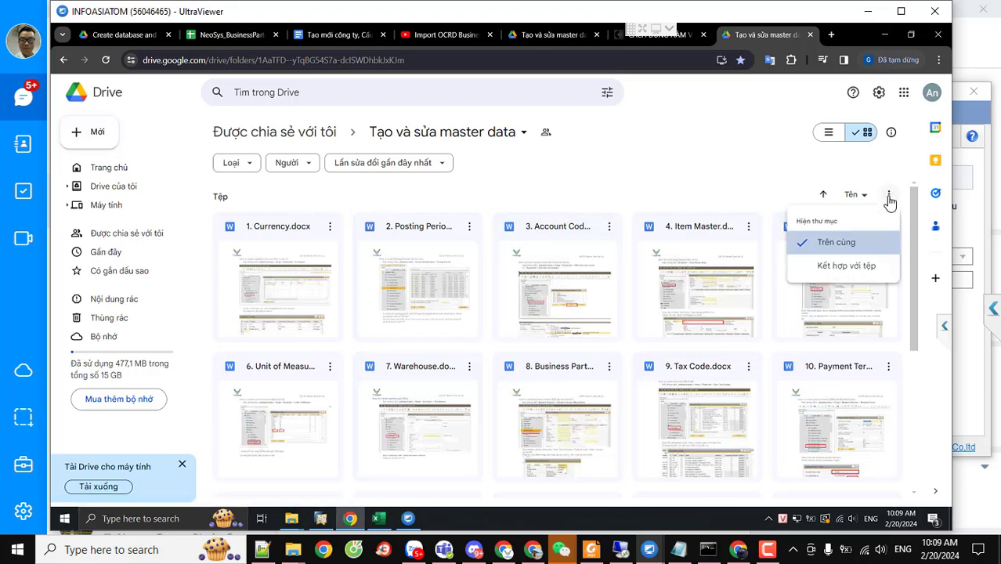
click(536, 199)
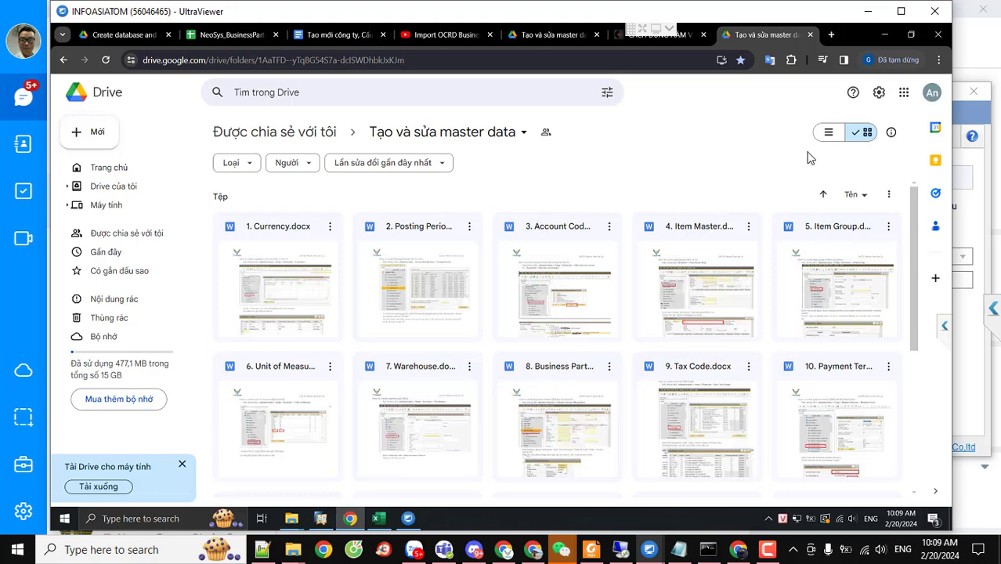
click(828, 132)
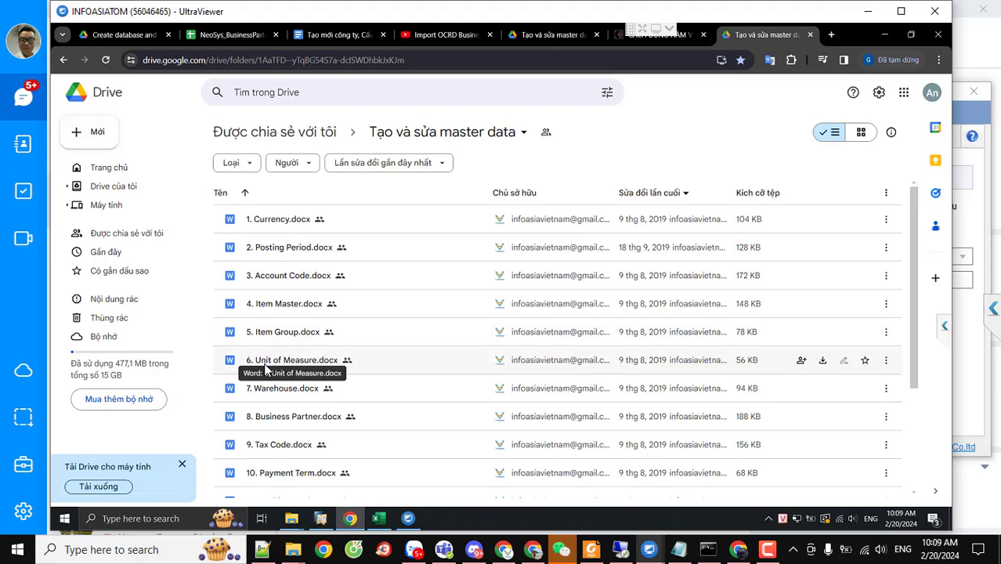
double_click(271, 416)
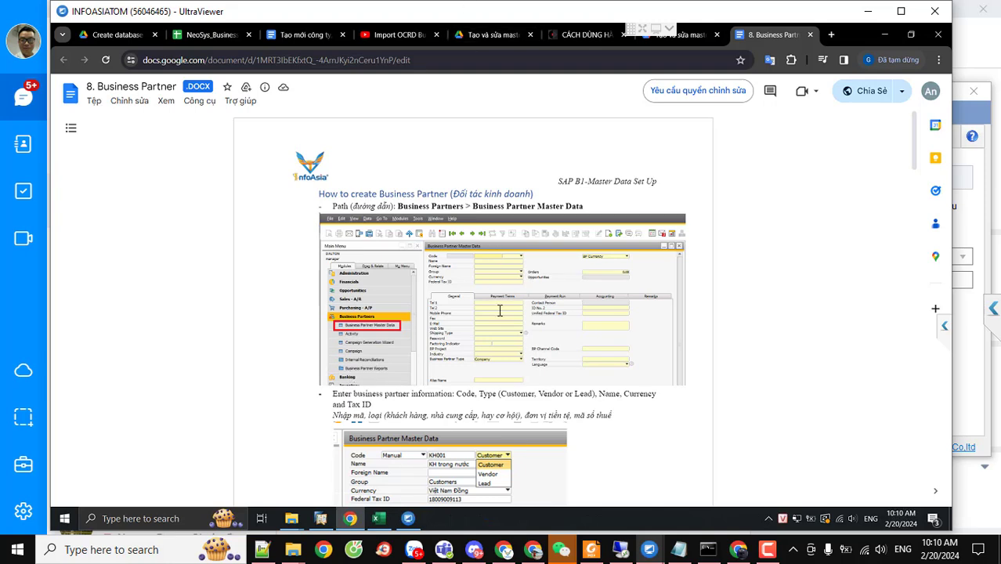
Step: Skim the Business Partner guide, then switch to SAP Business One
scroll(364, 439, down, 3)
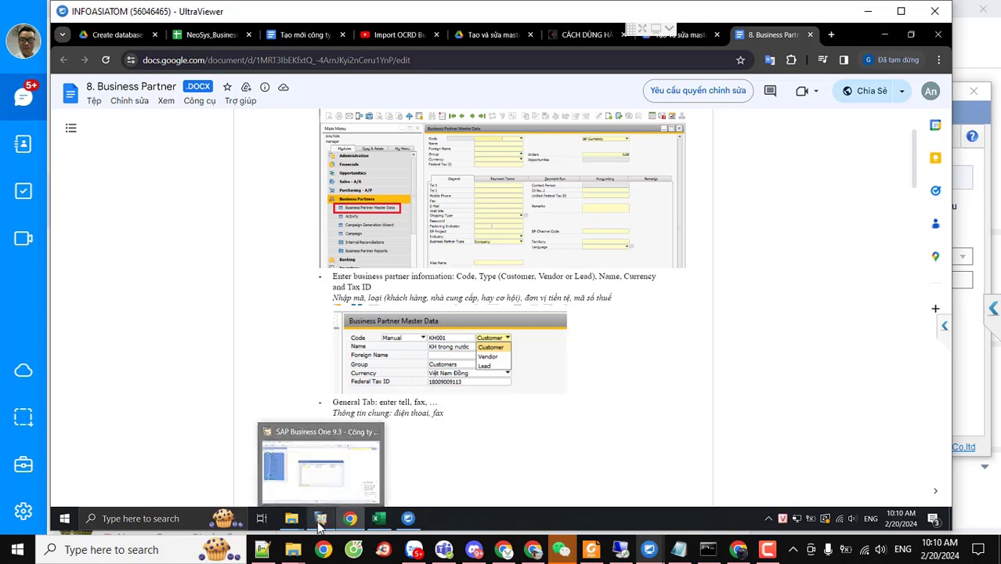
click(321, 518)
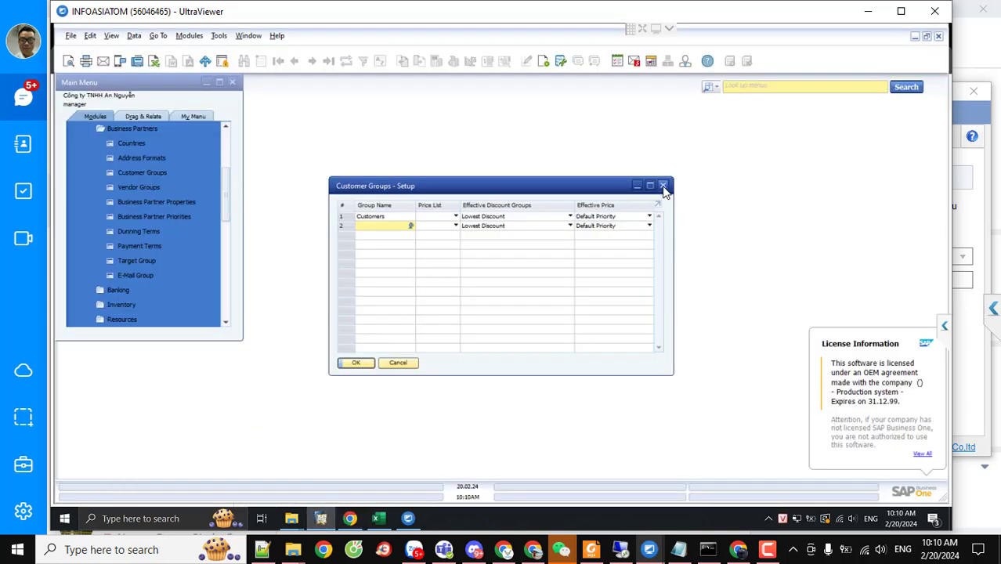
Step: Close Customer Groups - Setup and collapse the main menu to show all modules
click(663, 187)
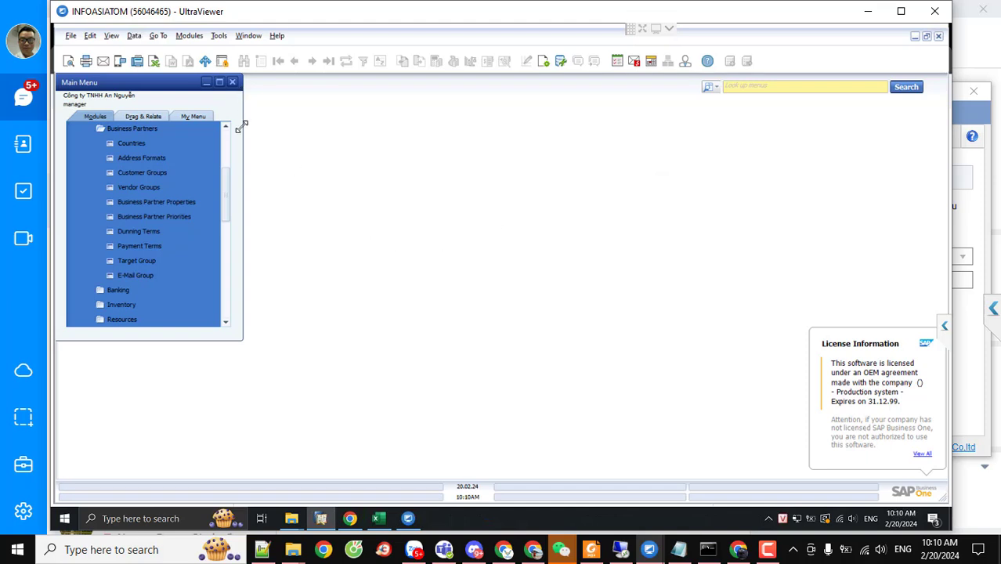
drag(229, 179, 228, 152)
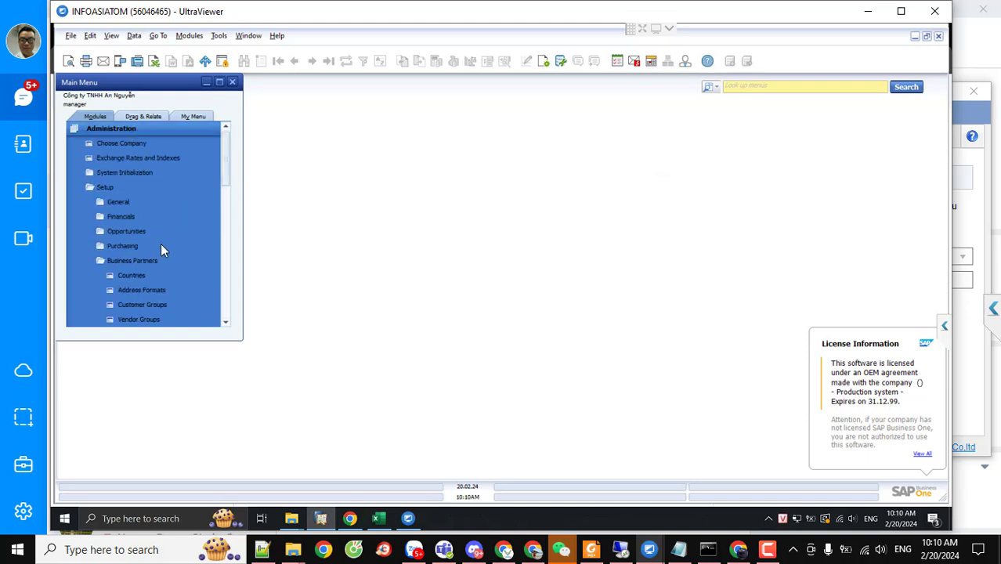
click(102, 186)
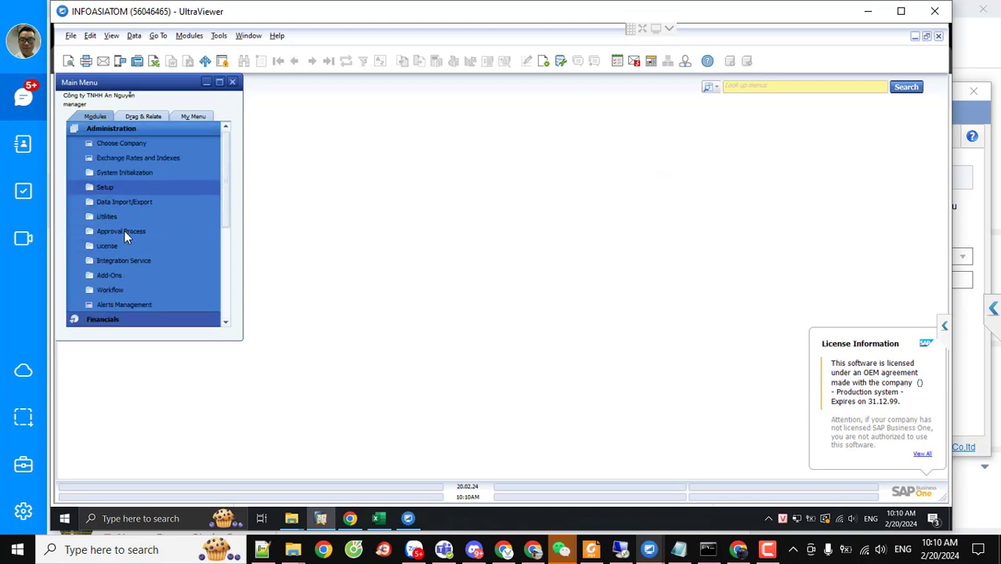
scroll(131, 253, down, 1)
scroll(127, 265, up, 1)
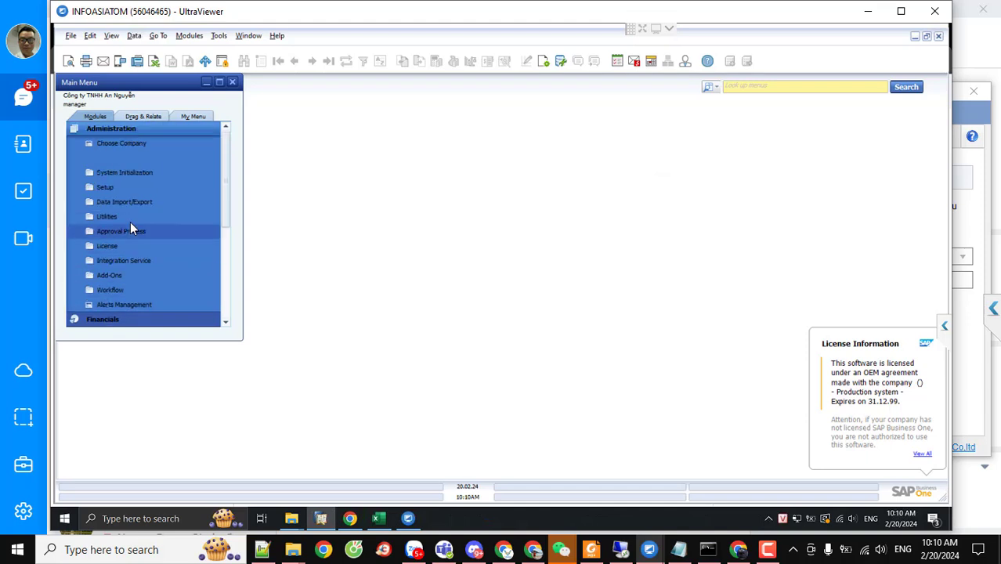
click(109, 131)
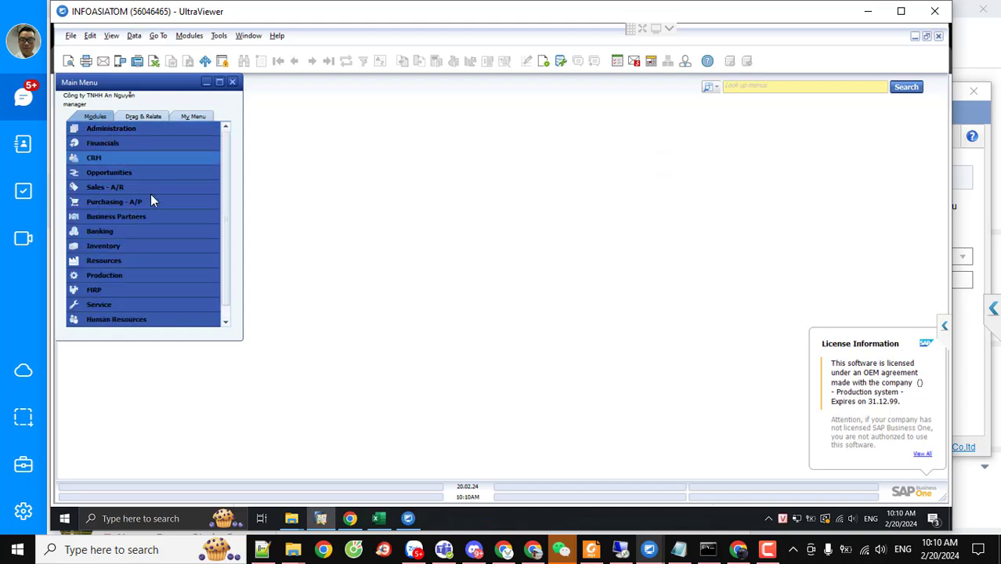
click(136, 219)
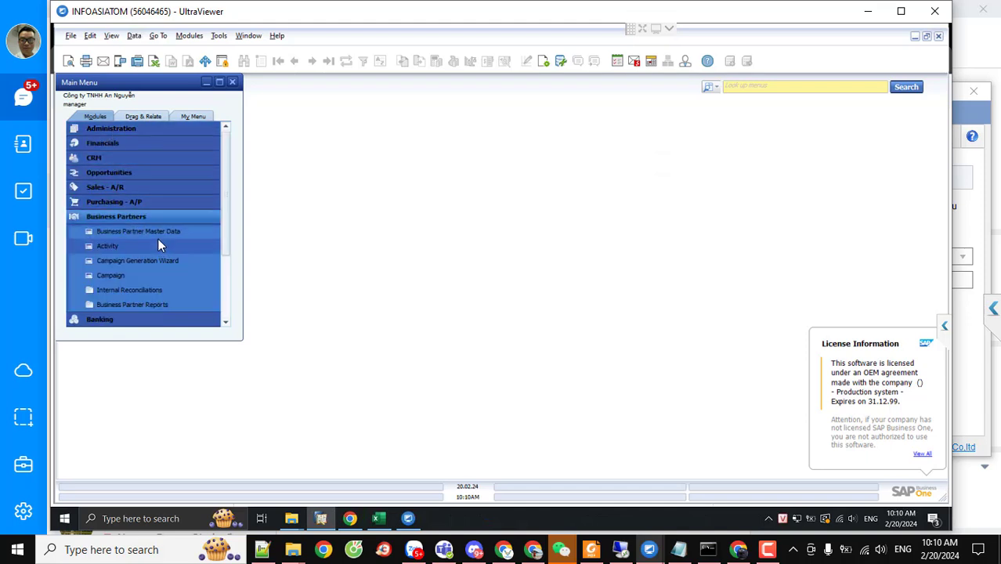
click(115, 220)
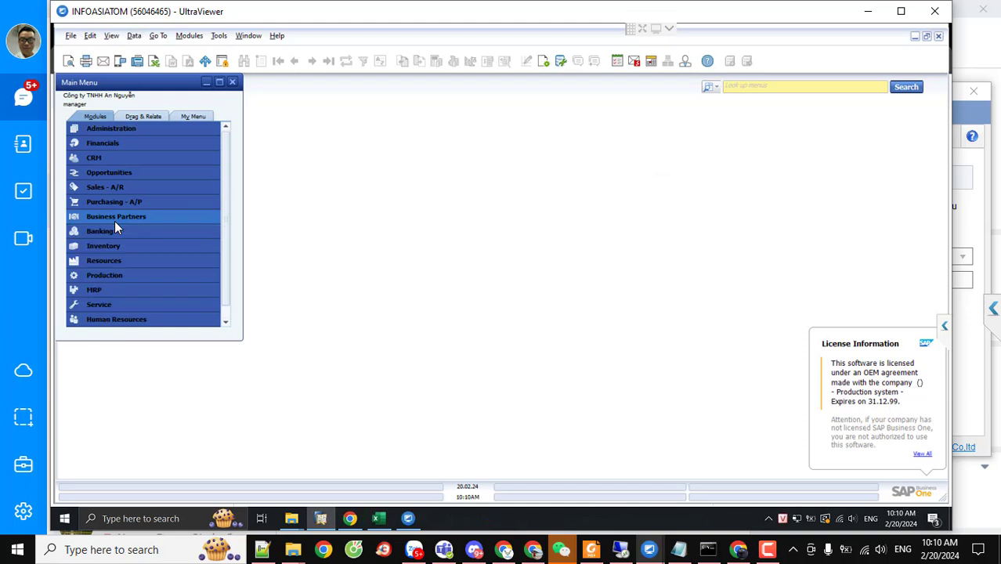
Step: Search the menus for 'bus' and open Business Partner Master Data
click(710, 87)
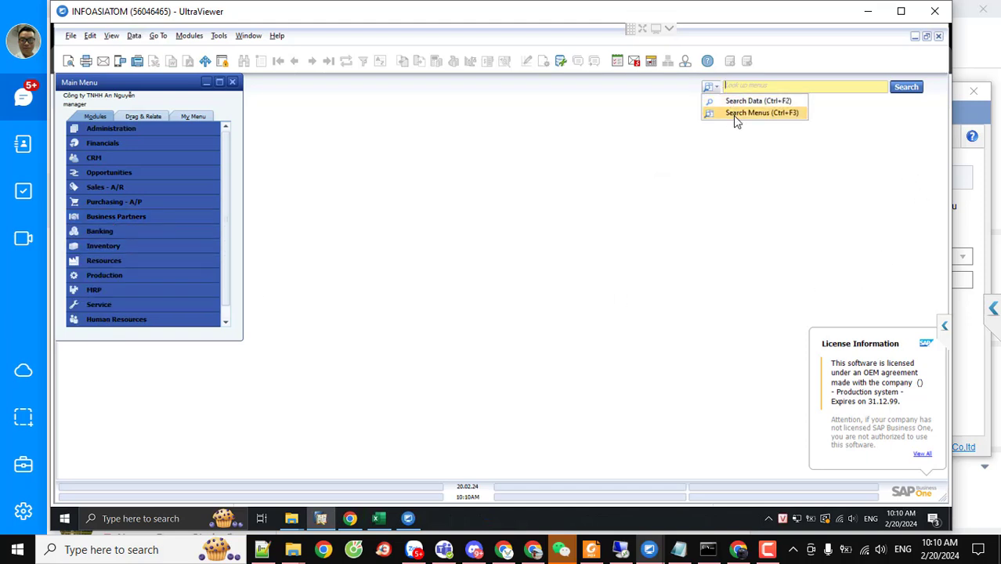
click(733, 116)
click(749, 88)
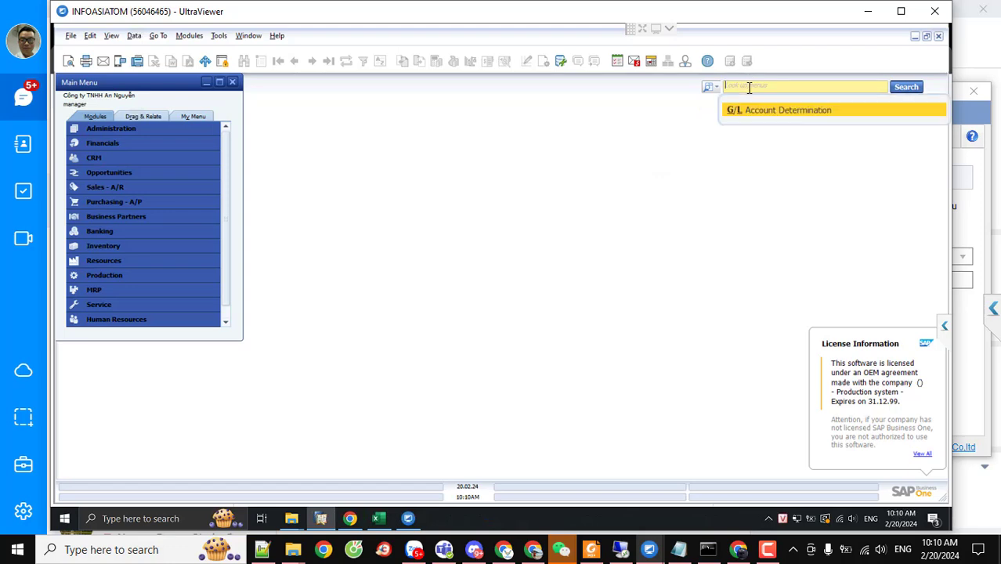
text(bu)
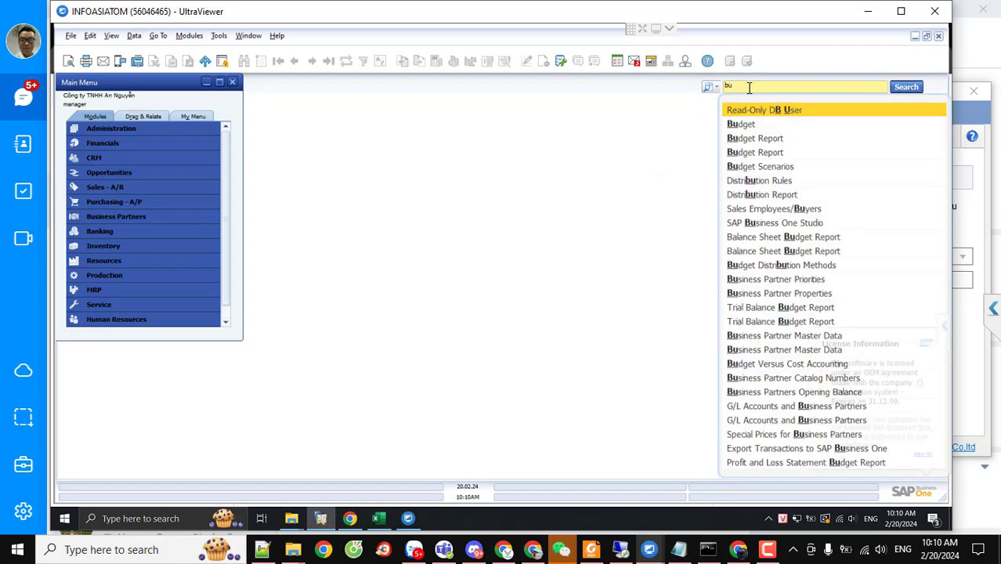
text(s)
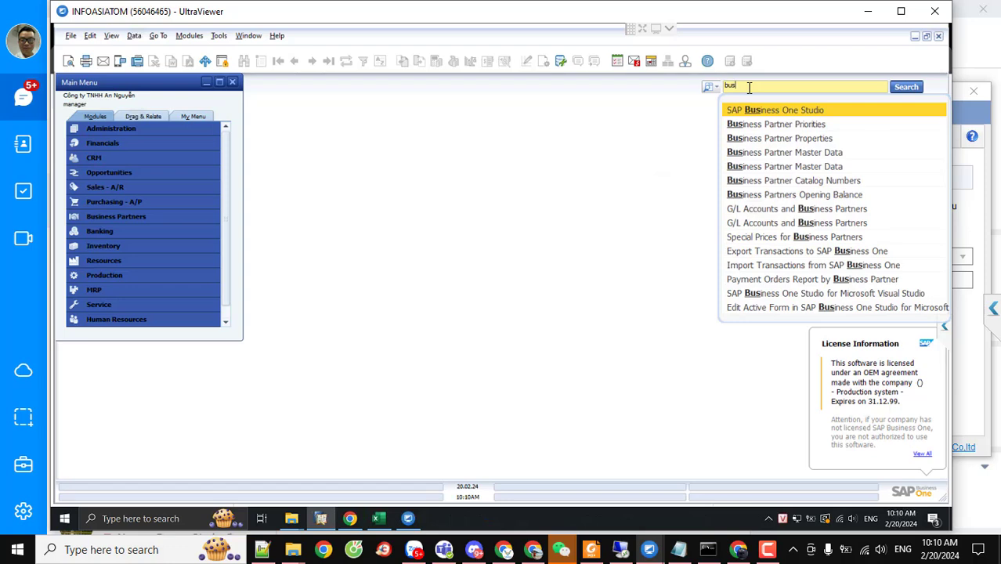
click(757, 154)
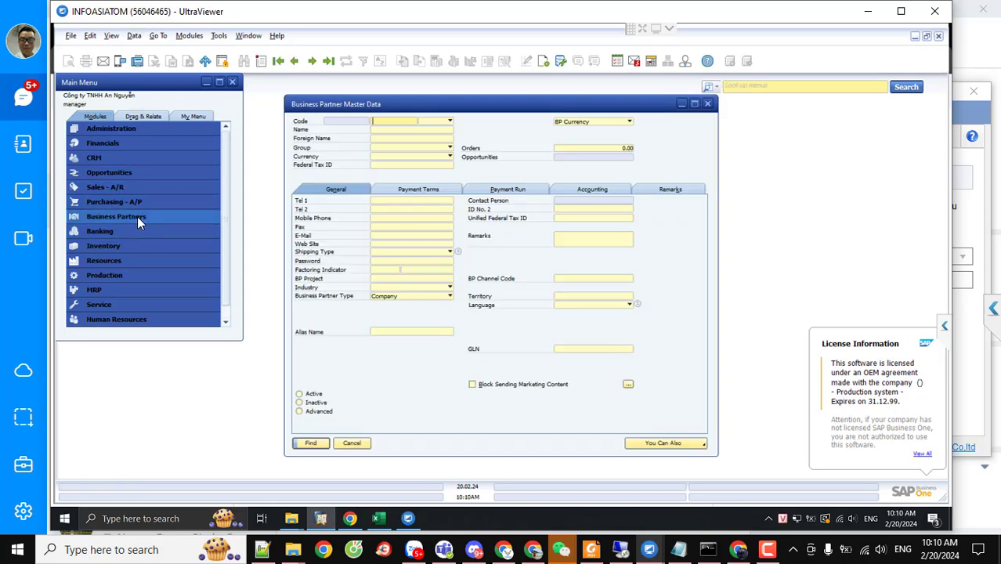
Step: Open Business Partner Master Data from Modules > Business Partners, close it, and reopen it from recent menus
click(134, 218)
click(137, 229)
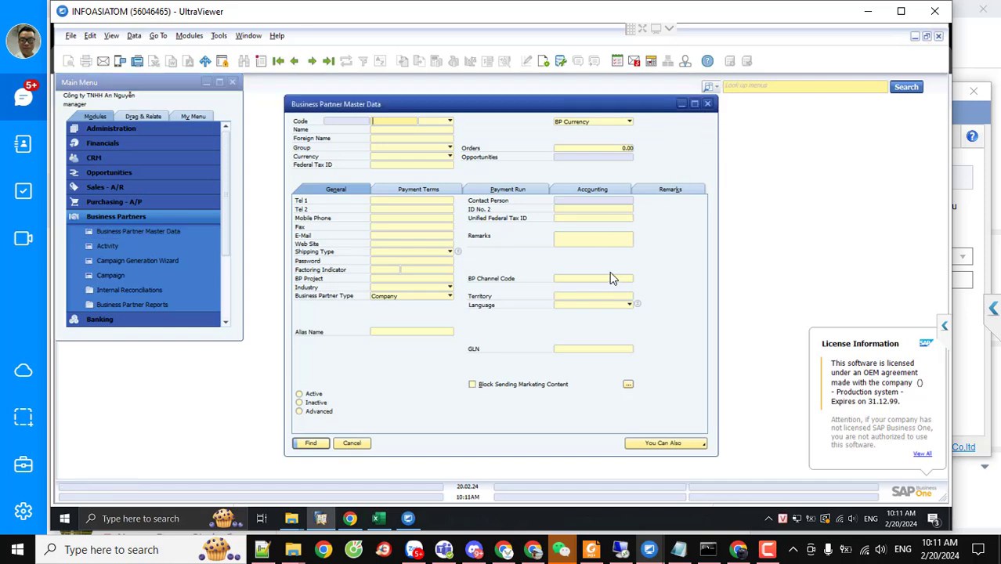
click(728, 97)
click(708, 103)
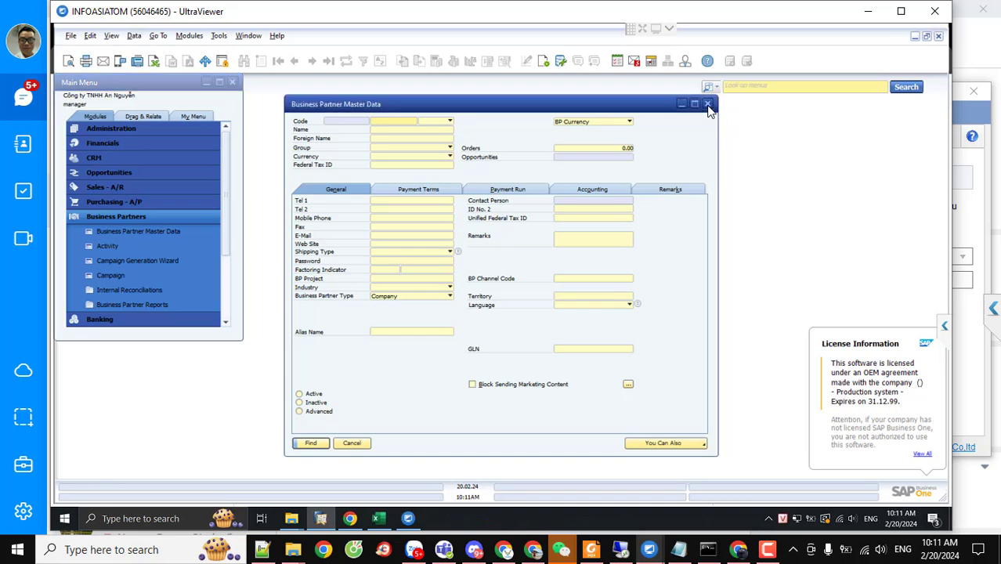
click(738, 87)
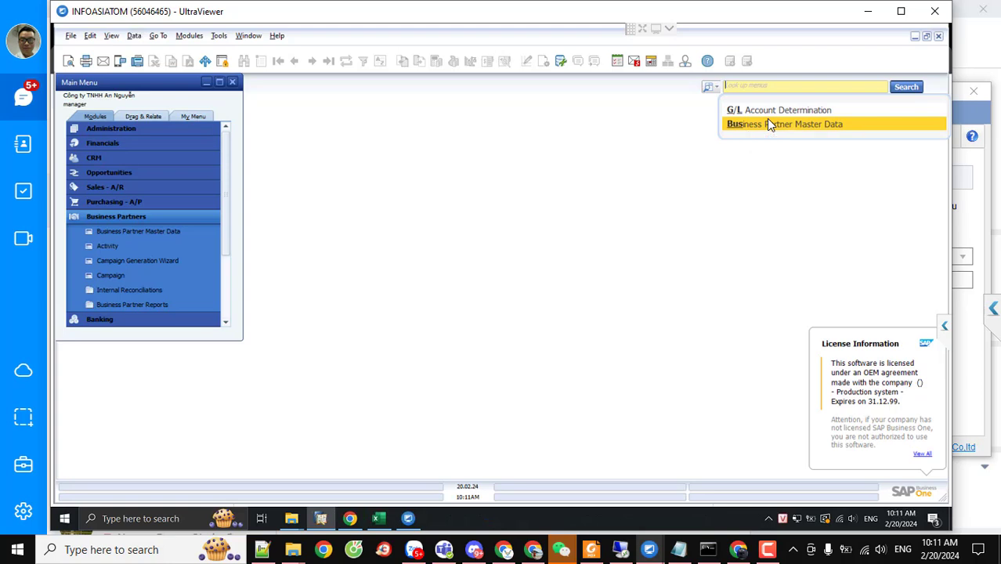
click(767, 122)
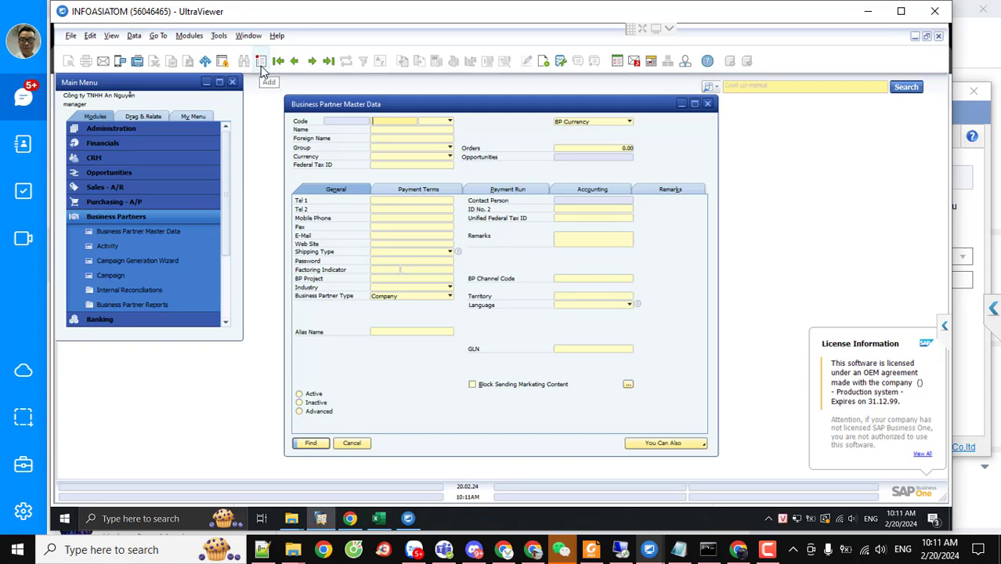
Step: Start a new business partner in a maximized form and enter its partner code
click(262, 67)
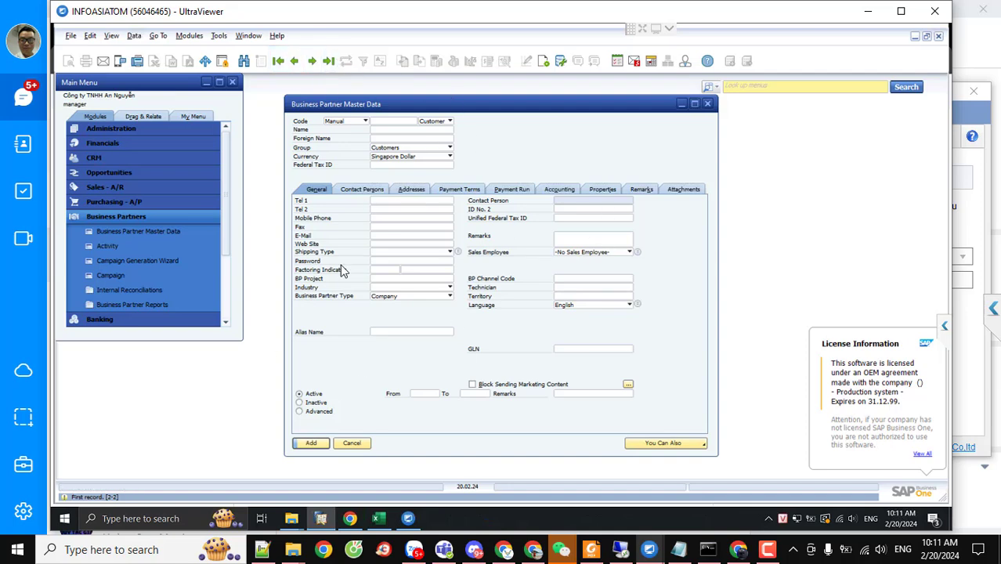
click(695, 105)
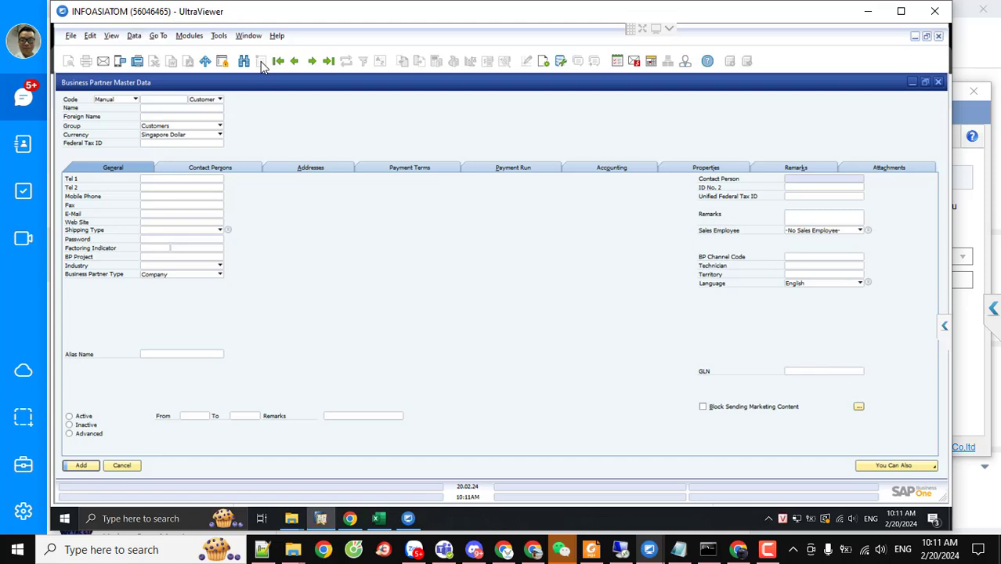
click(163, 99)
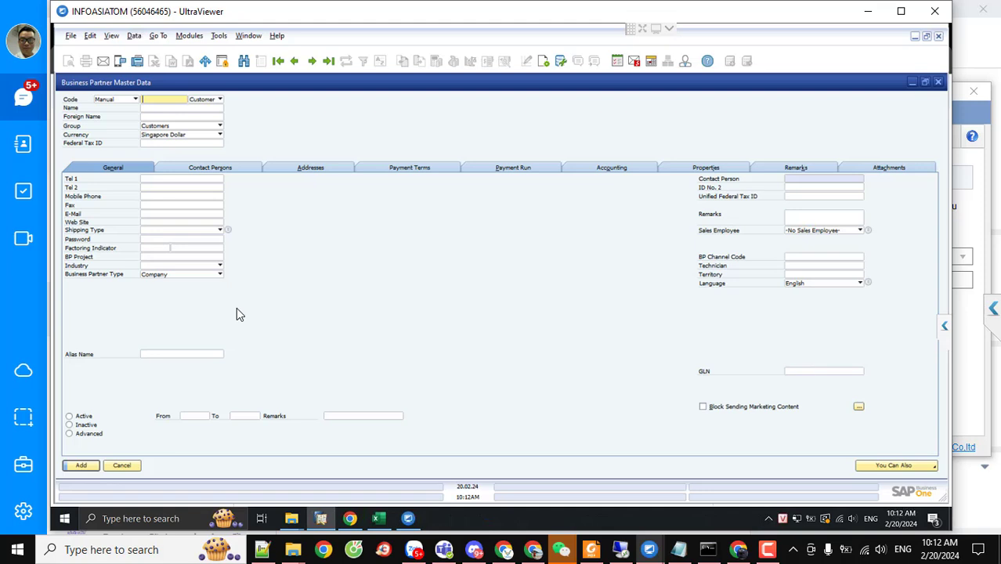
text(evenhcm)
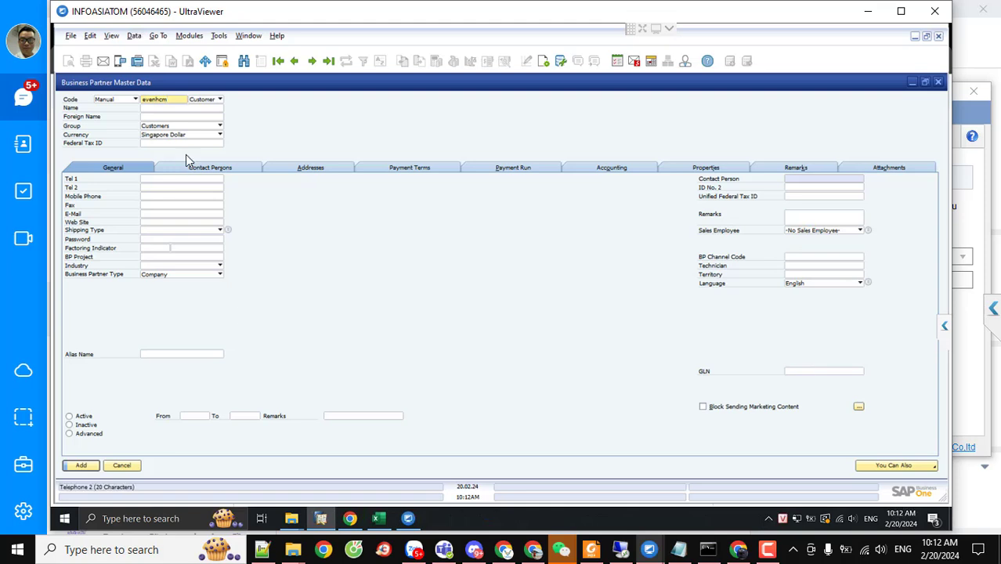
Step: Name the new partner 'Điện lực hcm'
click(174, 110)
text(Dien)
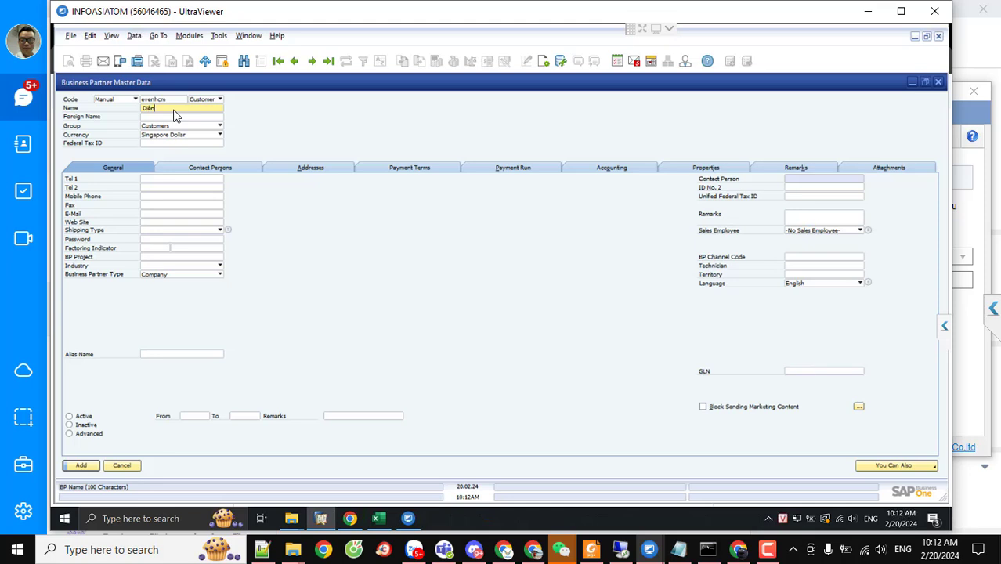
text(hcm)
key(BackSpace)
key(BackSpace)
key(BackSpace)
key(BackSpace)
key(BackSpace)
key(BackSpace)
text(iện lực hcm)
click(178, 117)
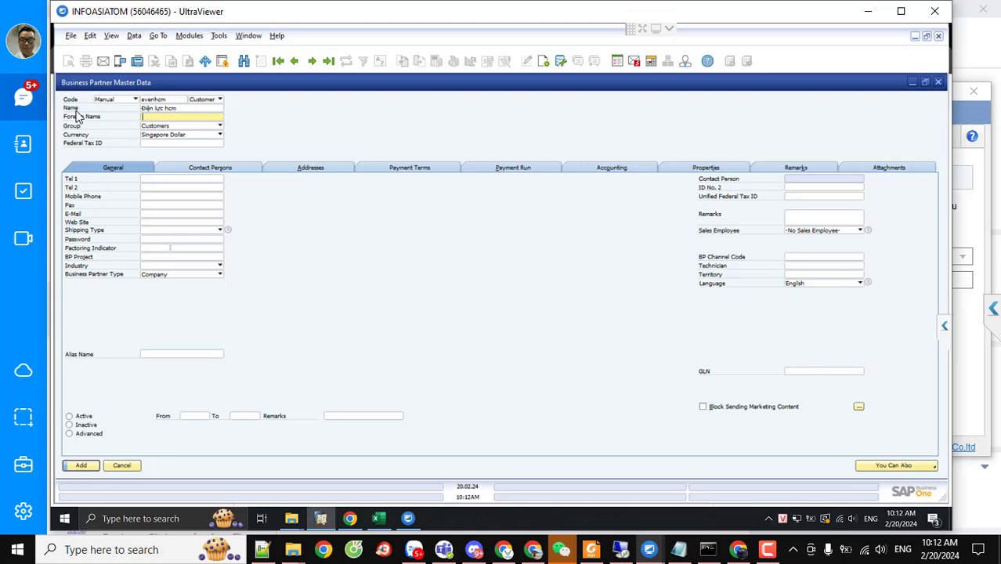
click(179, 110)
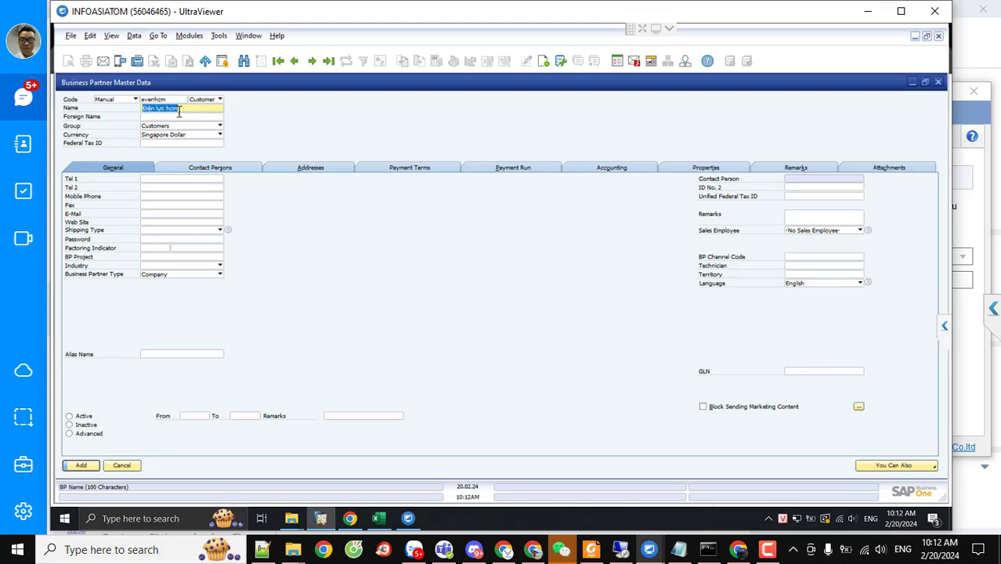
click(176, 117)
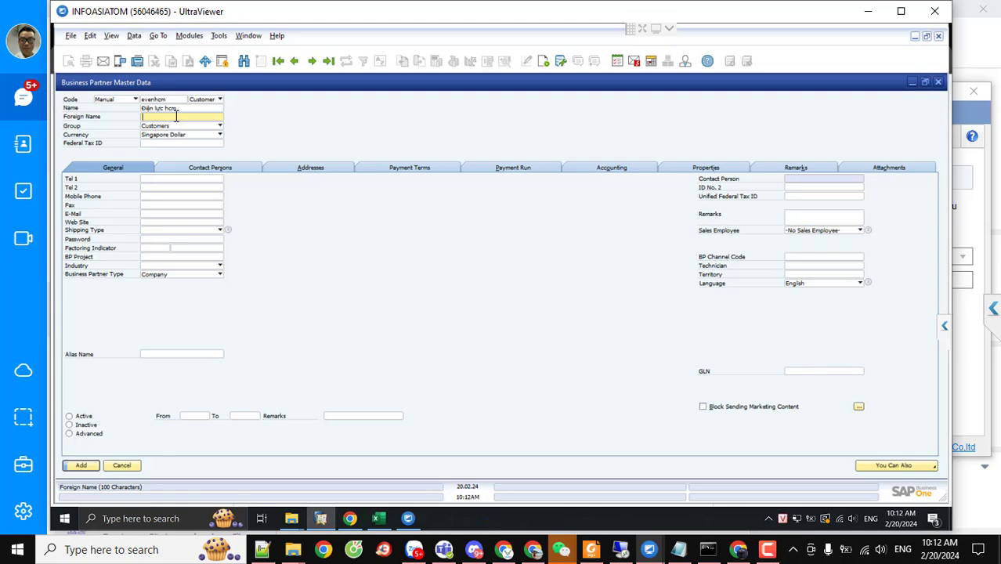
click(220, 128)
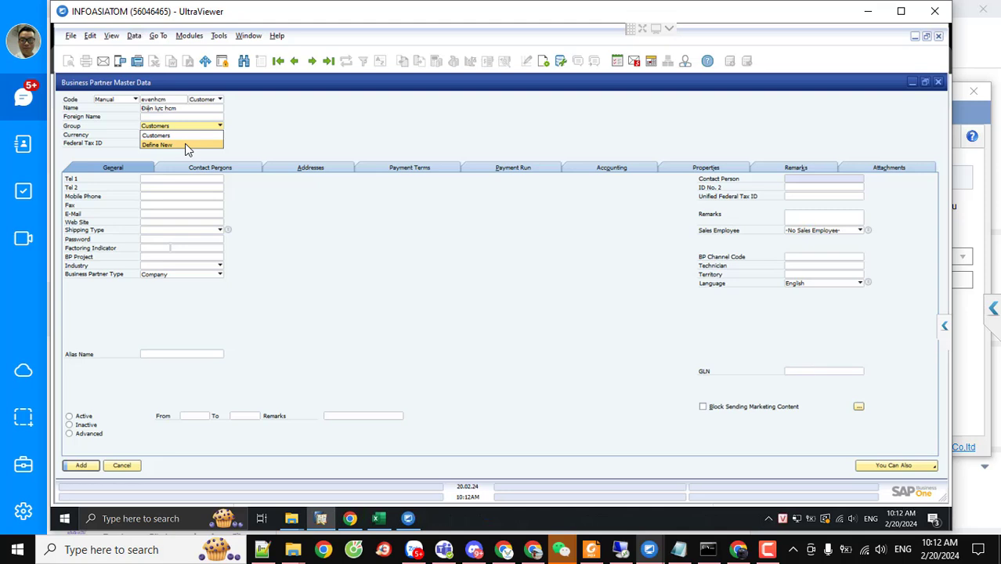
Step: Keep group Customers without replacing the price list, and set the currency to VND
click(205, 136)
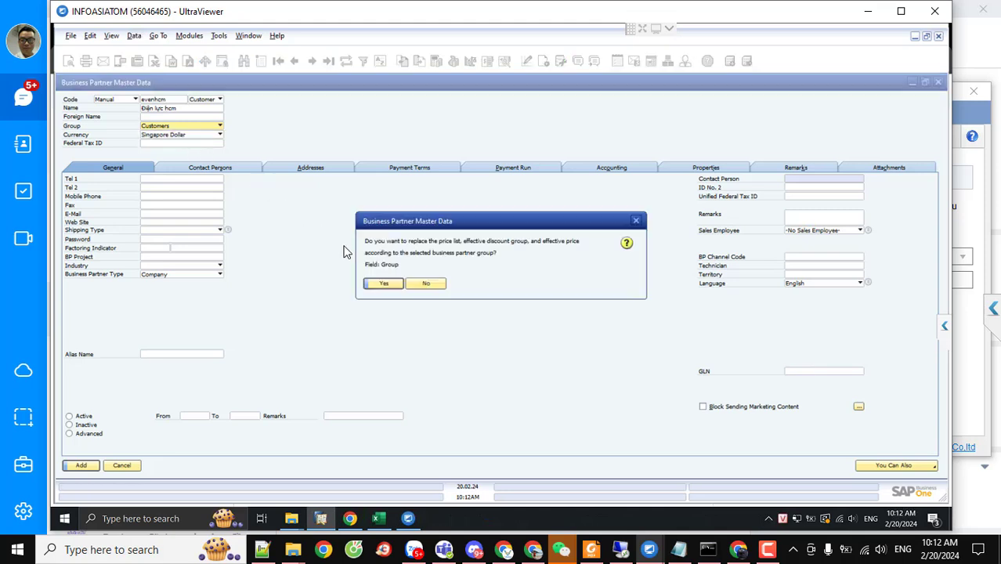
click(422, 285)
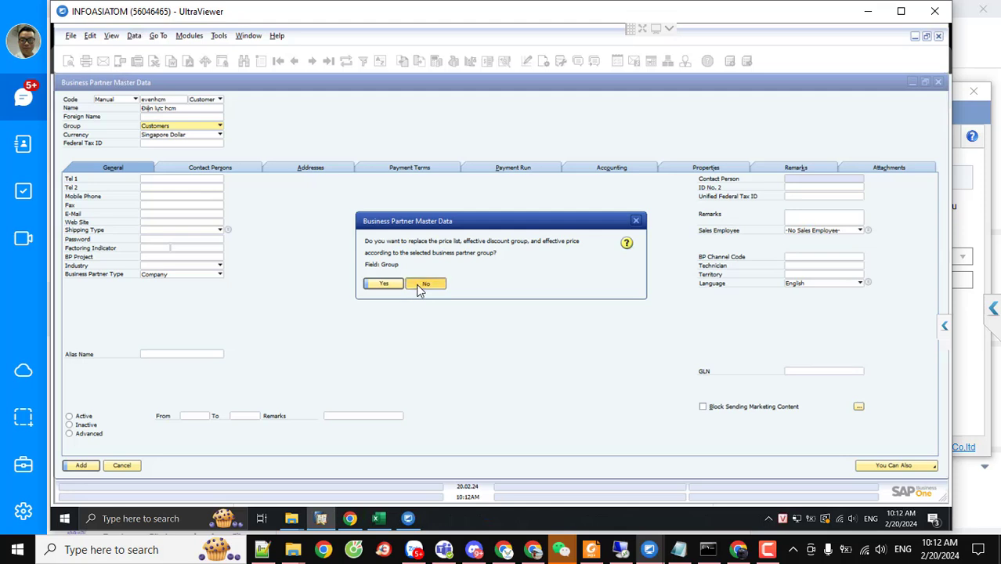
click(220, 136)
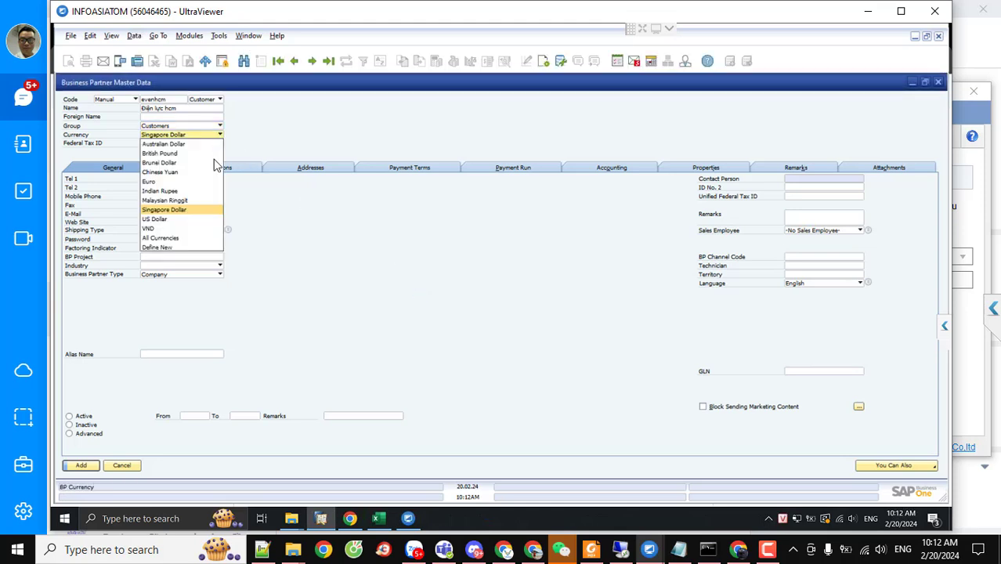
click(173, 229)
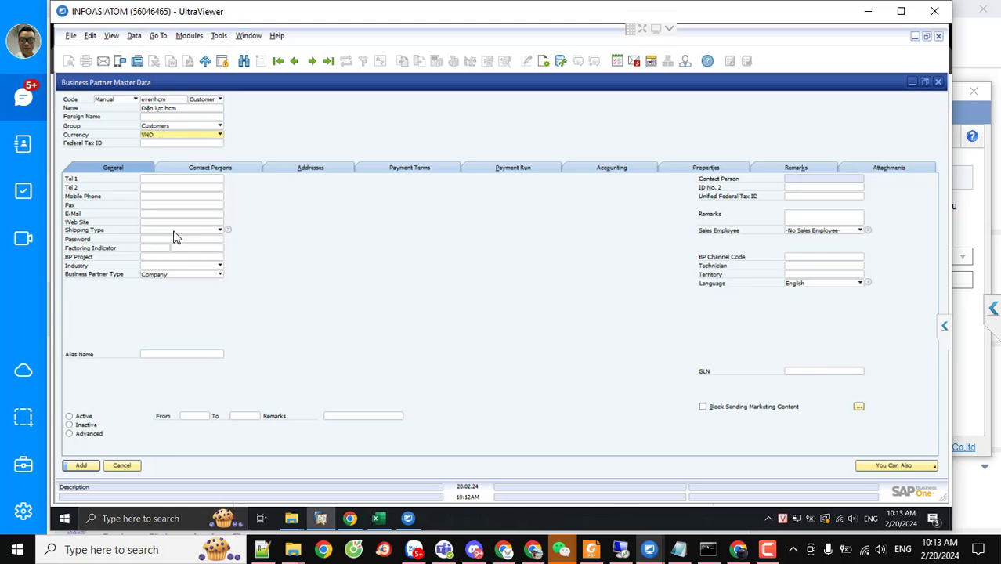
click(220, 138)
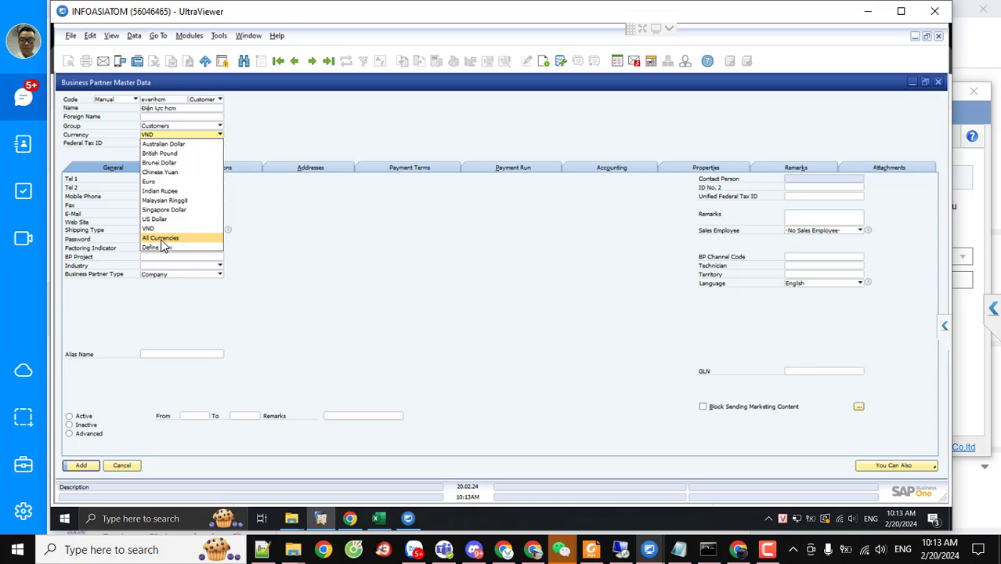
click(151, 228)
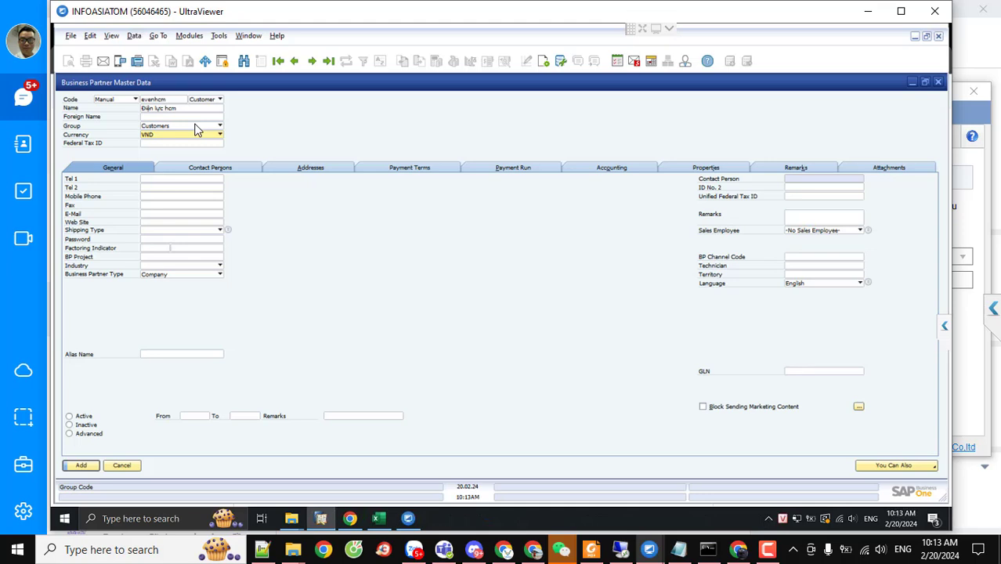
Step: Change the partner type to Vendor, add the record, and reload it via Last Record
click(215, 100)
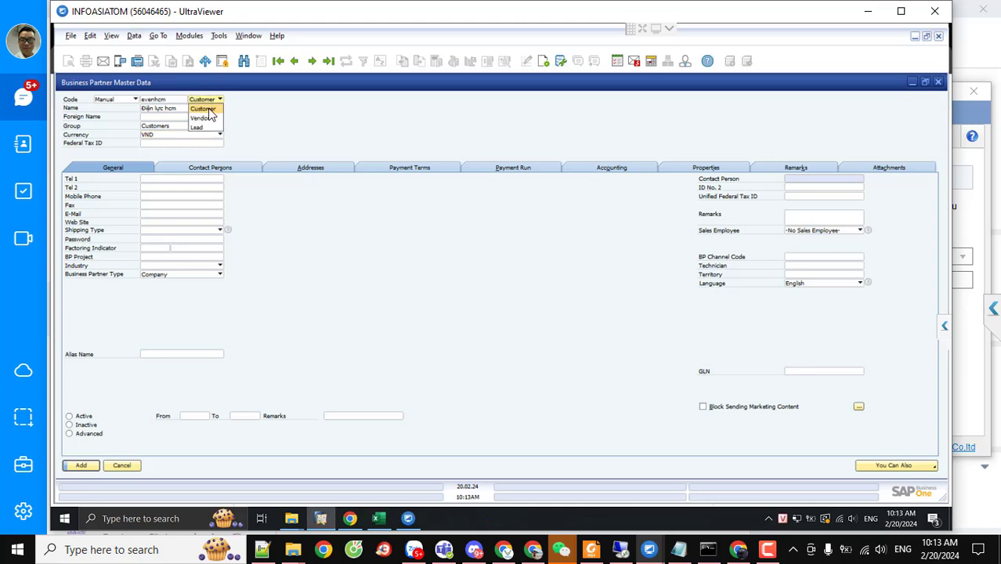
click(203, 118)
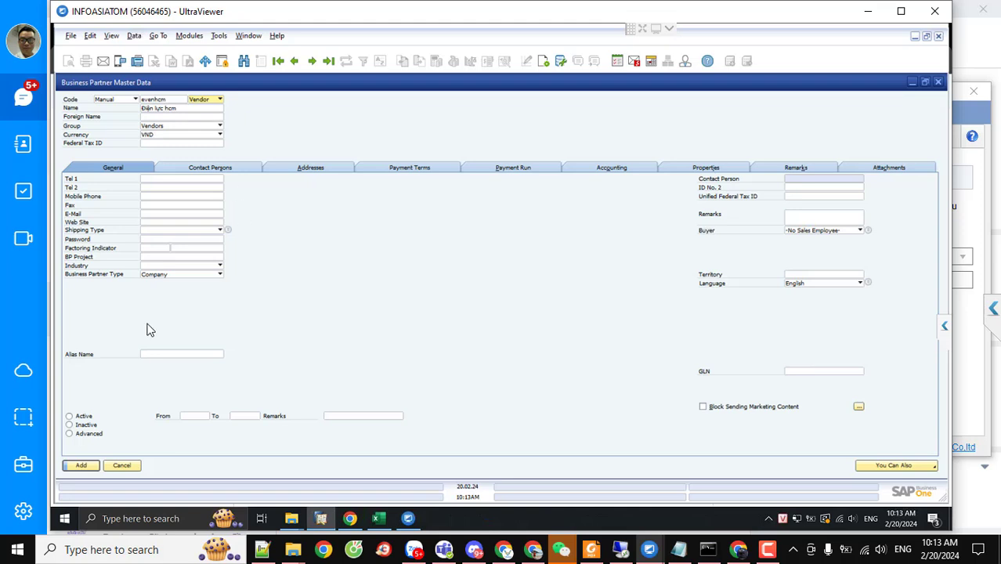
click(80, 465)
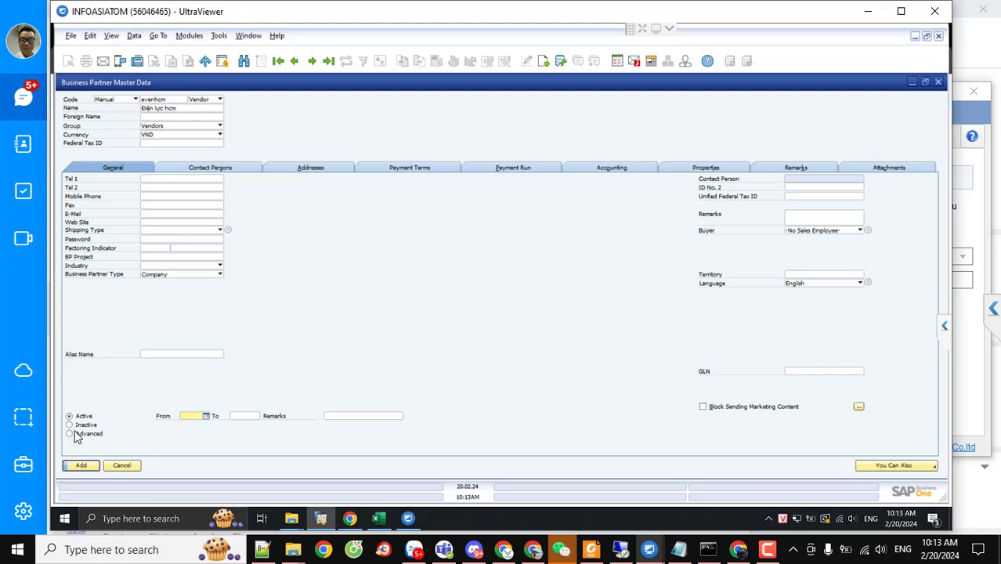
click(78, 466)
click(327, 62)
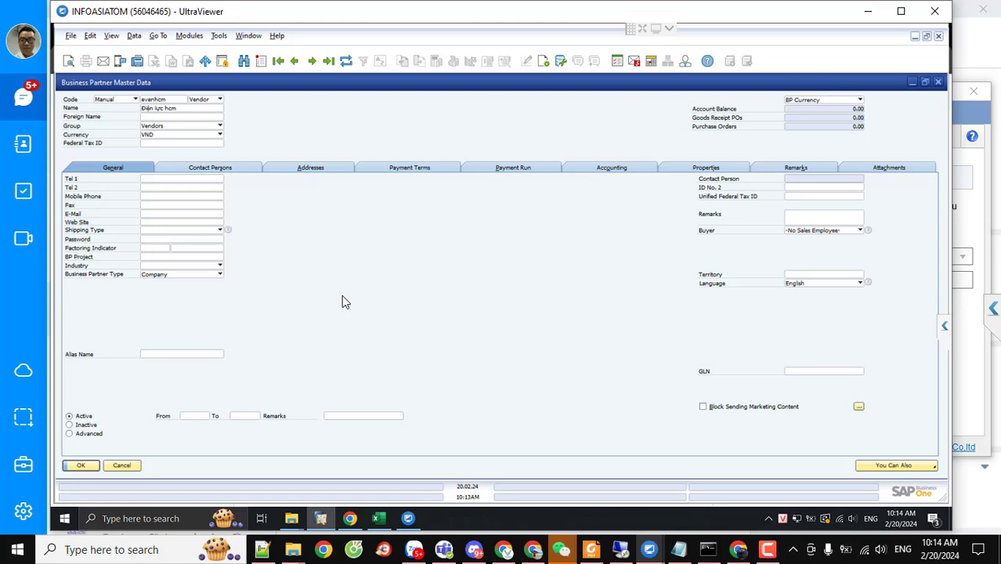
click(182, 179)
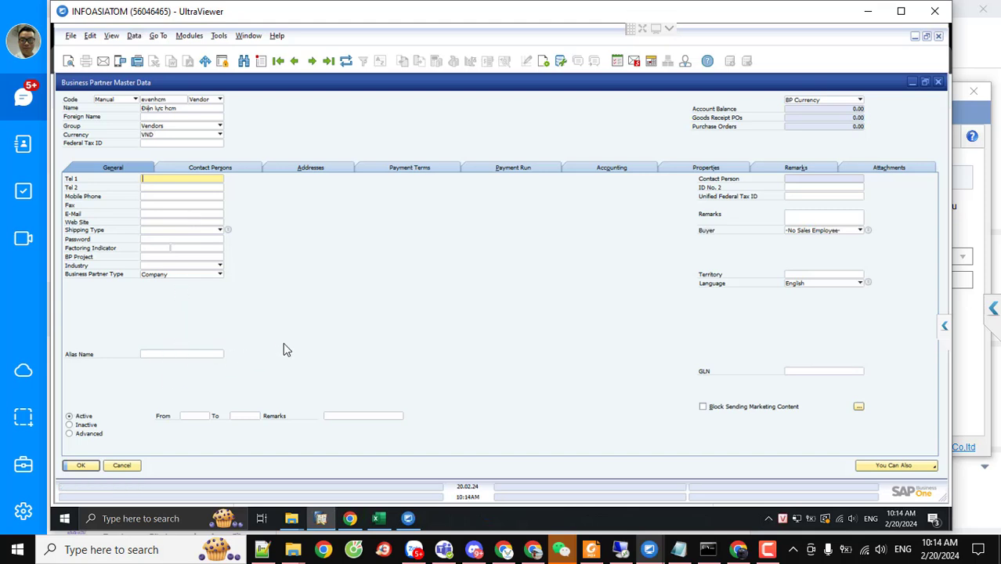
Step: Give contact person kythuat a Telephone 1 number and update the vendor
click(192, 169)
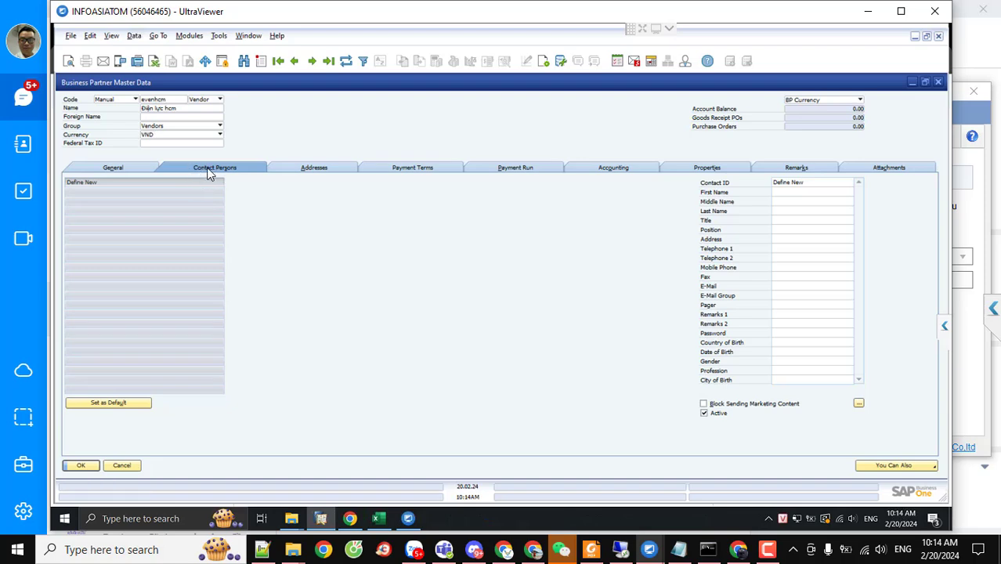
click(818, 182)
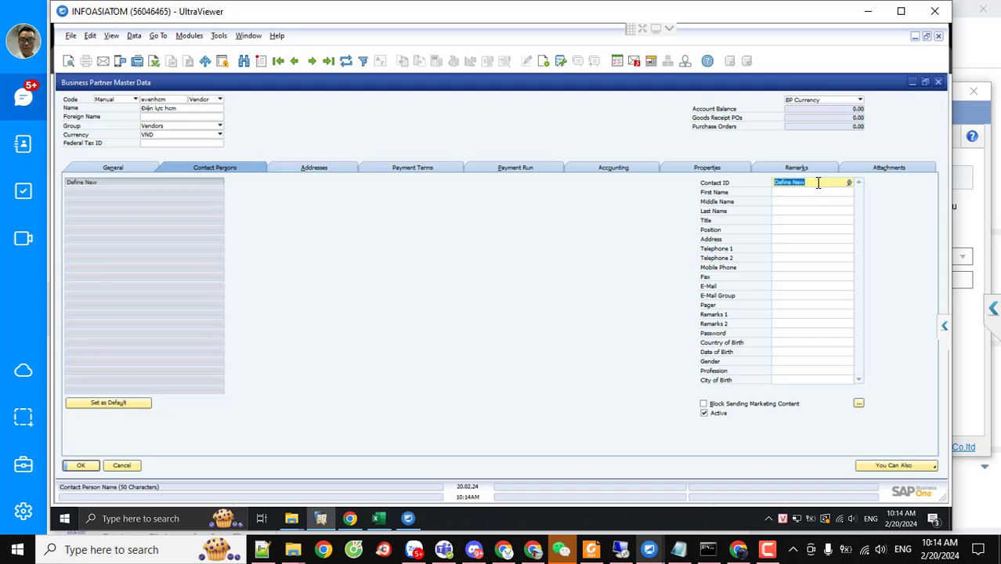
text(kythuat)
click(794, 196)
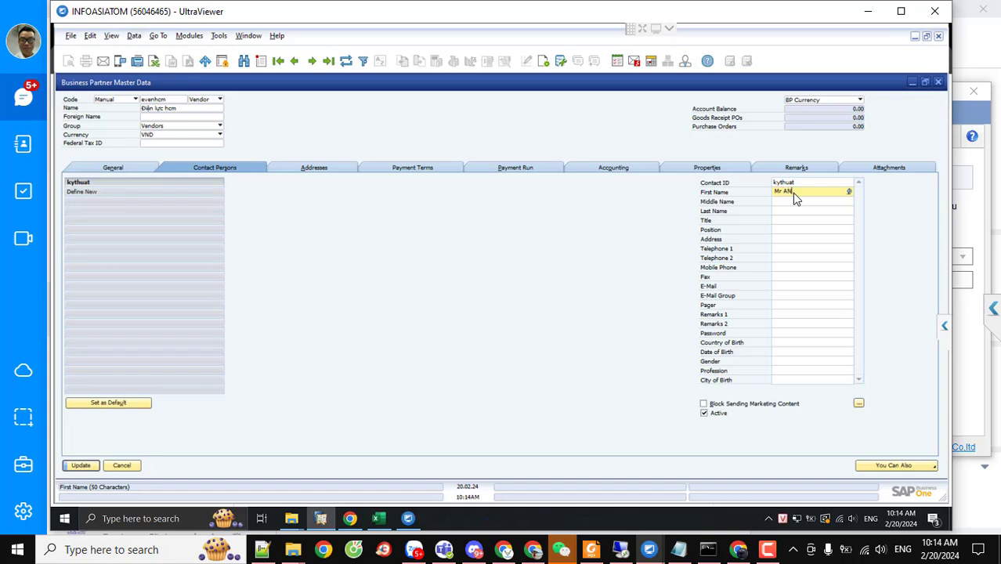
click(782, 249)
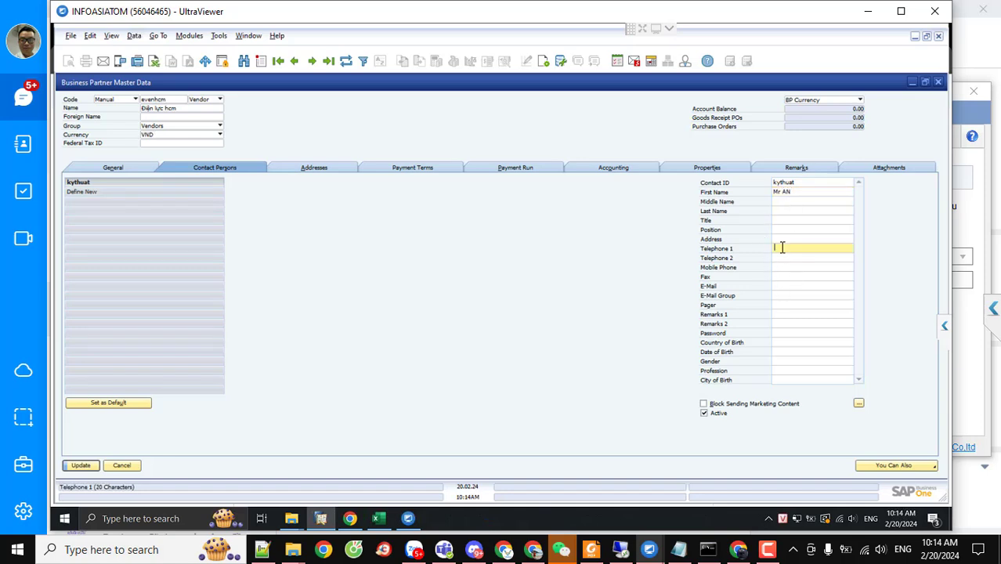
click(84, 466)
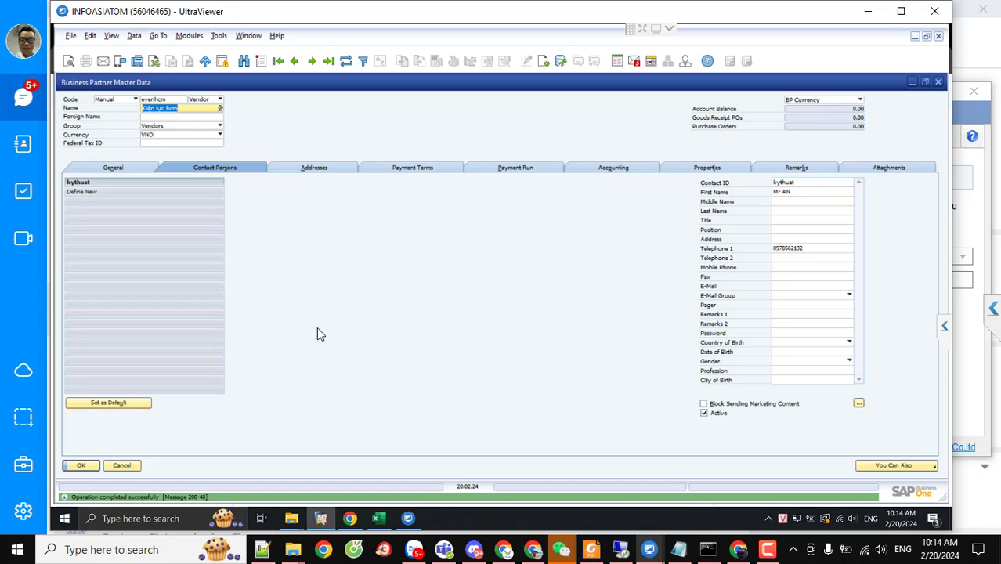
Step: Add a second contact, Ketoan, with a first name and Telephone 1, and update
click(87, 194)
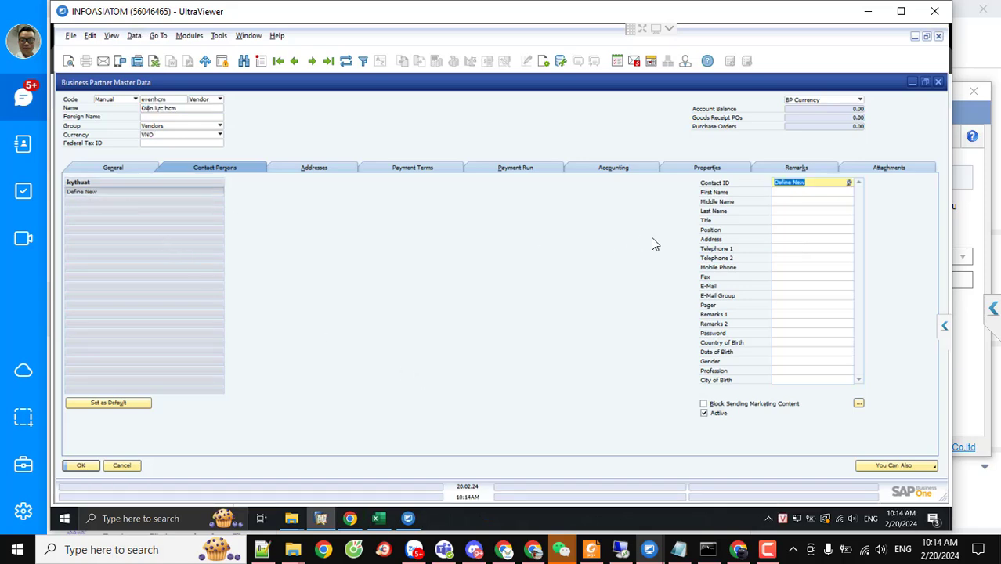
text(Ketoan)
click(798, 194)
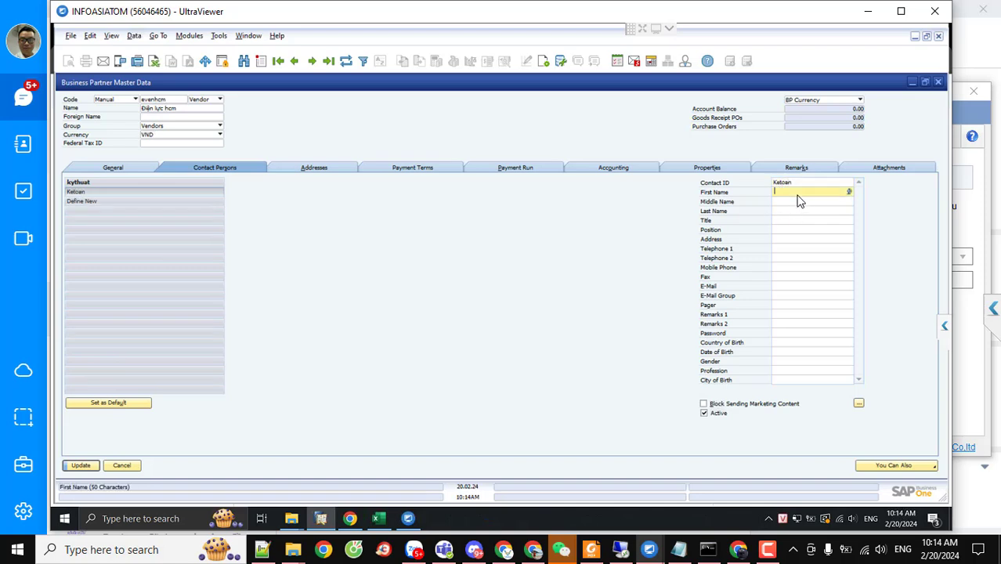
text(Mss Ke toan)
click(786, 253)
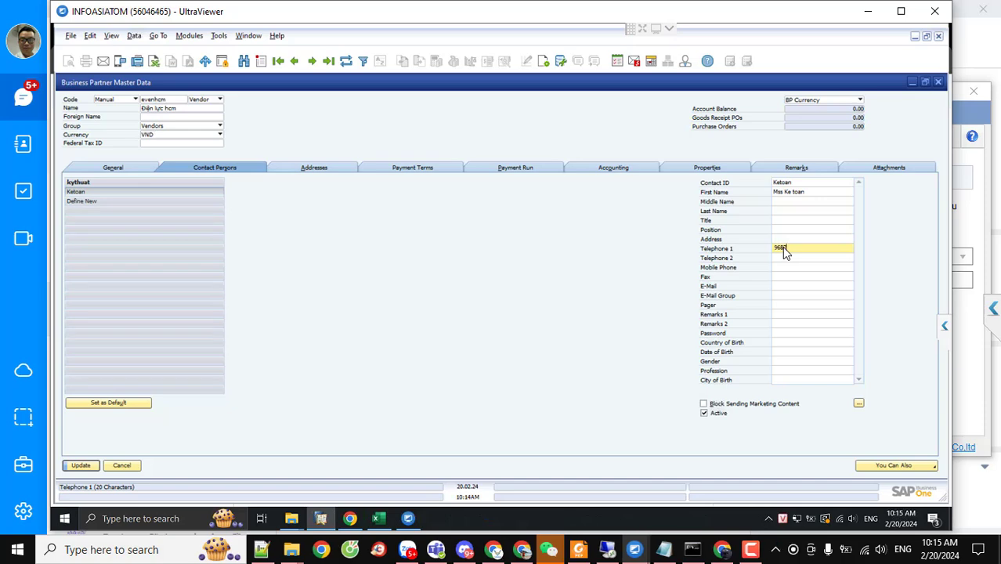
click(81, 466)
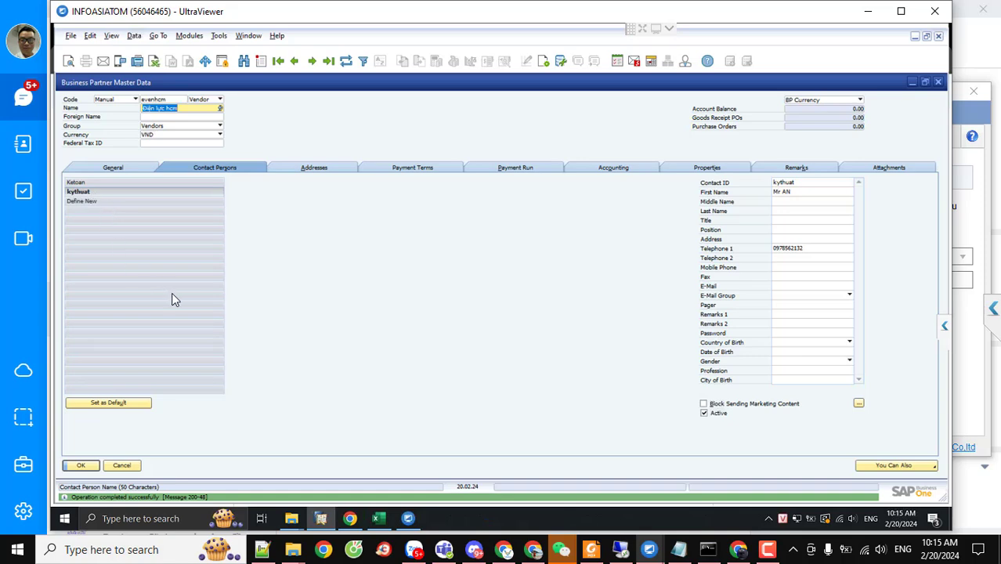
Step: Create a new Pay To address with ID XHD on the Addresses tab
click(306, 172)
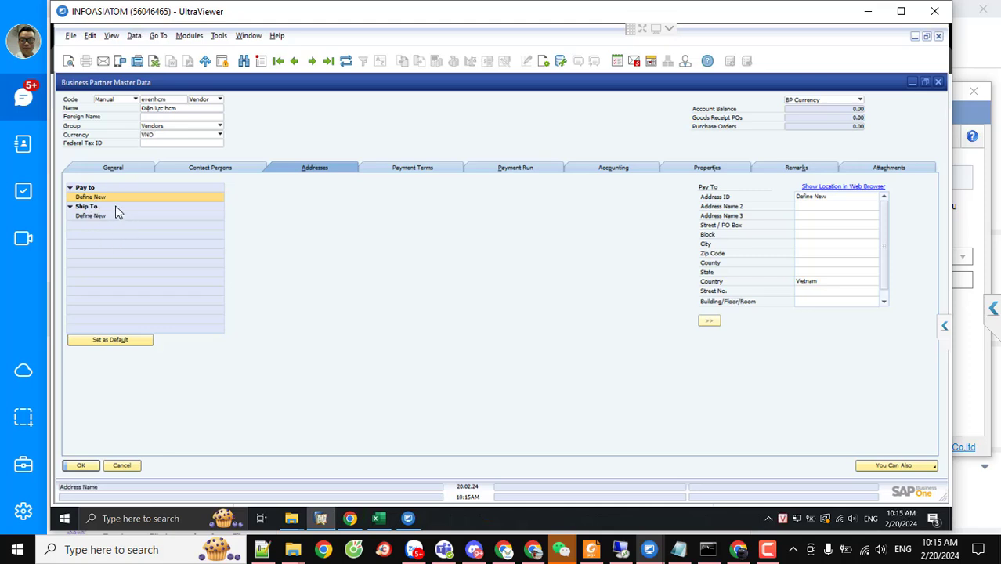
click(823, 198)
text(xuat)
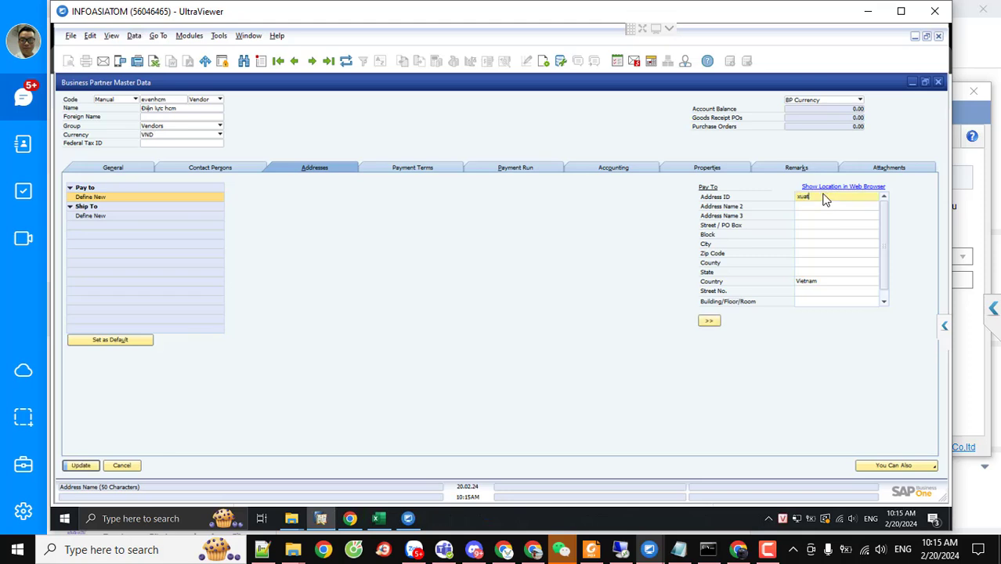
key(BackSpace)
key(BackSpace)
text(XHD)
click(792, 234)
Step: Fill XHD with street Q7 HCM, city HCM and county Q7, then update
click(803, 227)
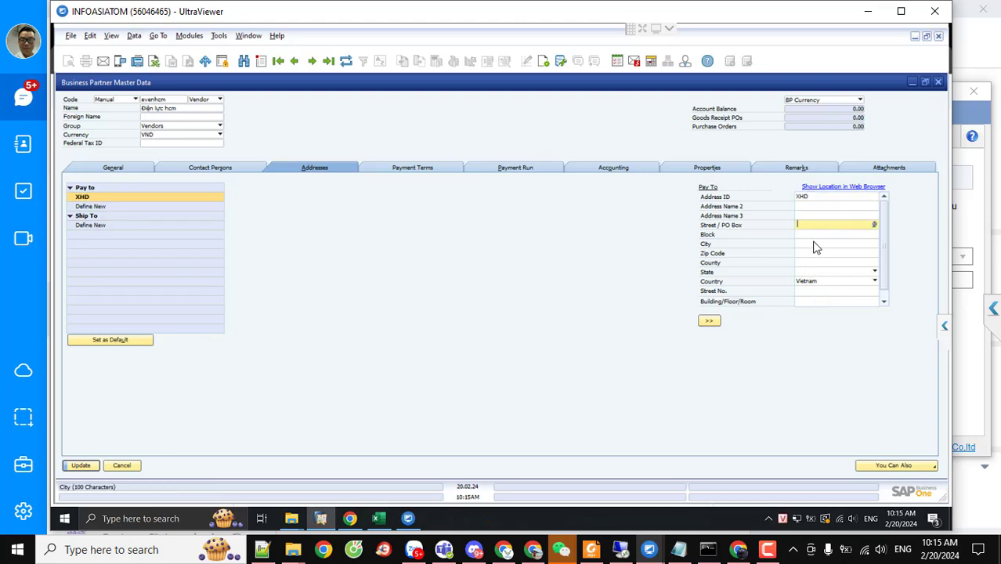
text(Q7 HCM)
click(815, 246)
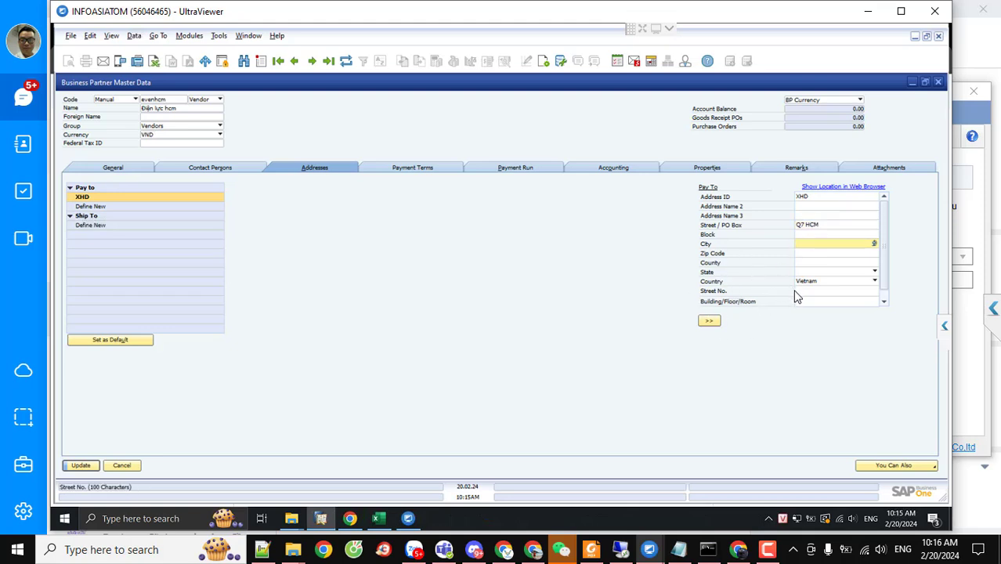
text(hcm)
key(BackSpace)
key(BackSpace)
text(HCM)
click(807, 263)
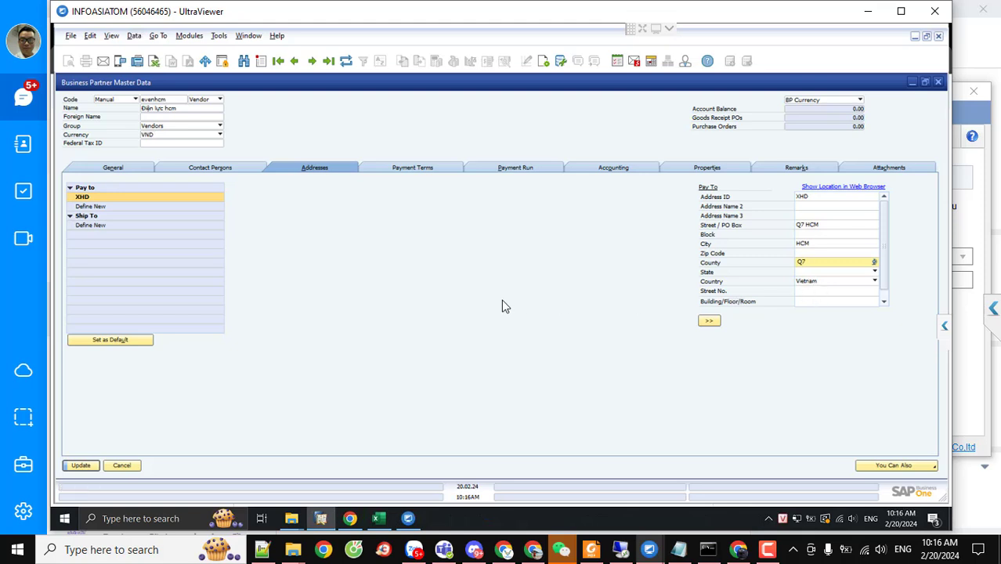
click(90, 467)
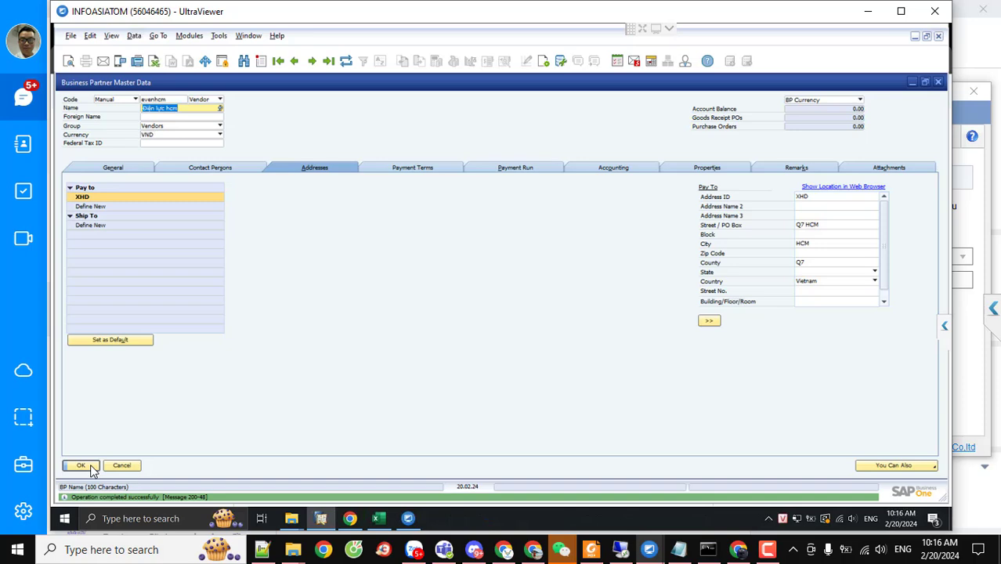
Step: Define a new payment term 'Thanh toán sau 5 ngày' with 5 additional days
click(409, 171)
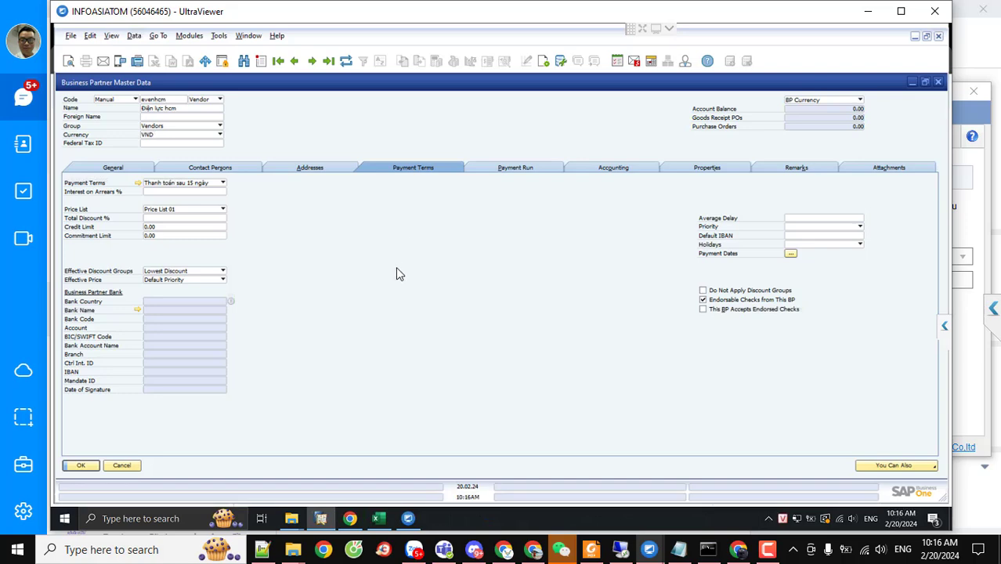
click(222, 183)
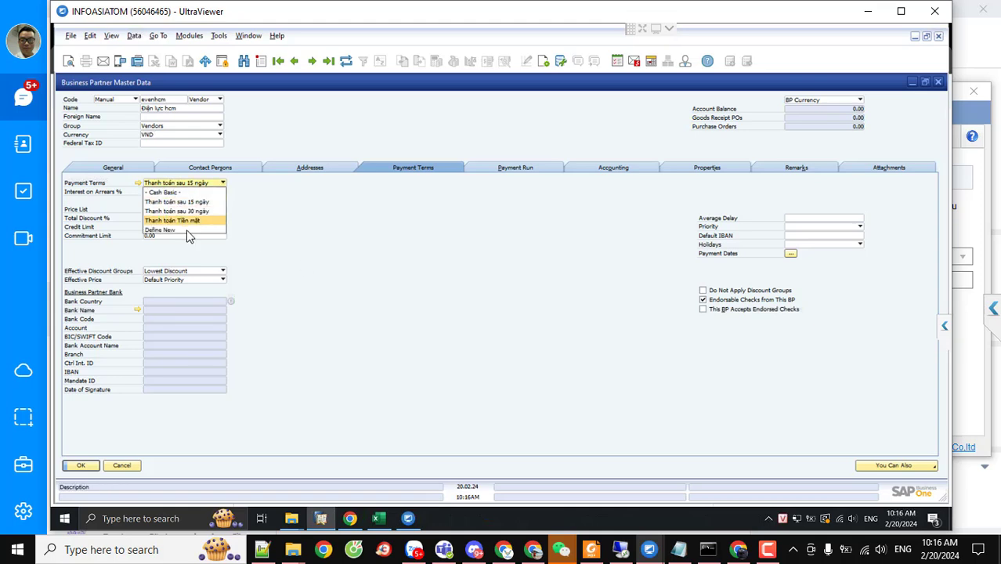
click(186, 230)
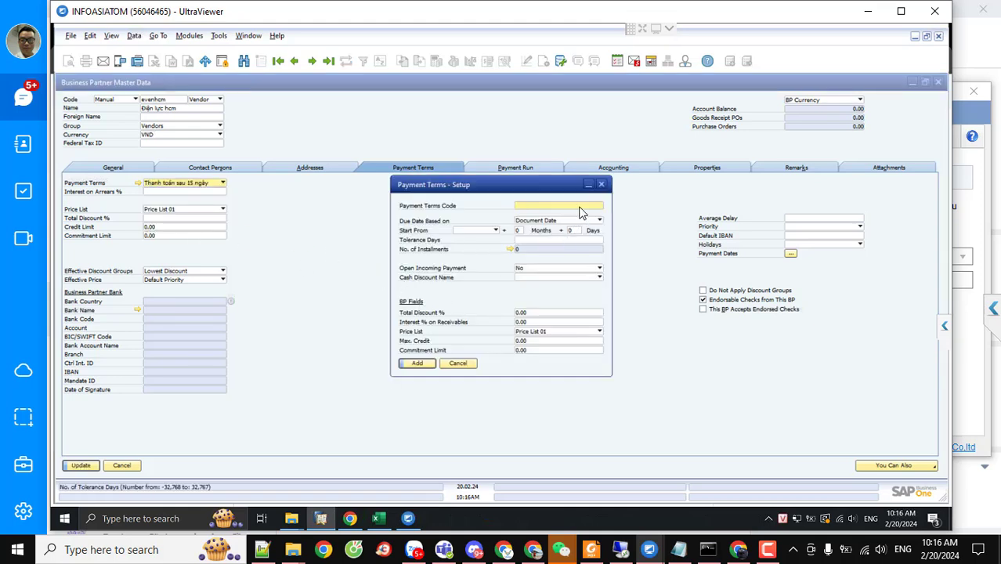
click(601, 184)
click(201, 185)
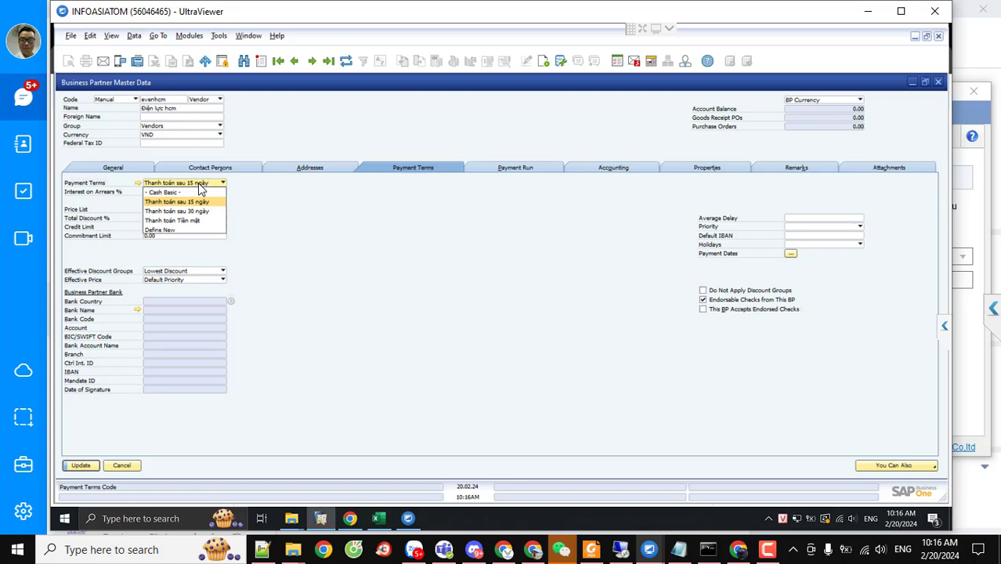
click(171, 231)
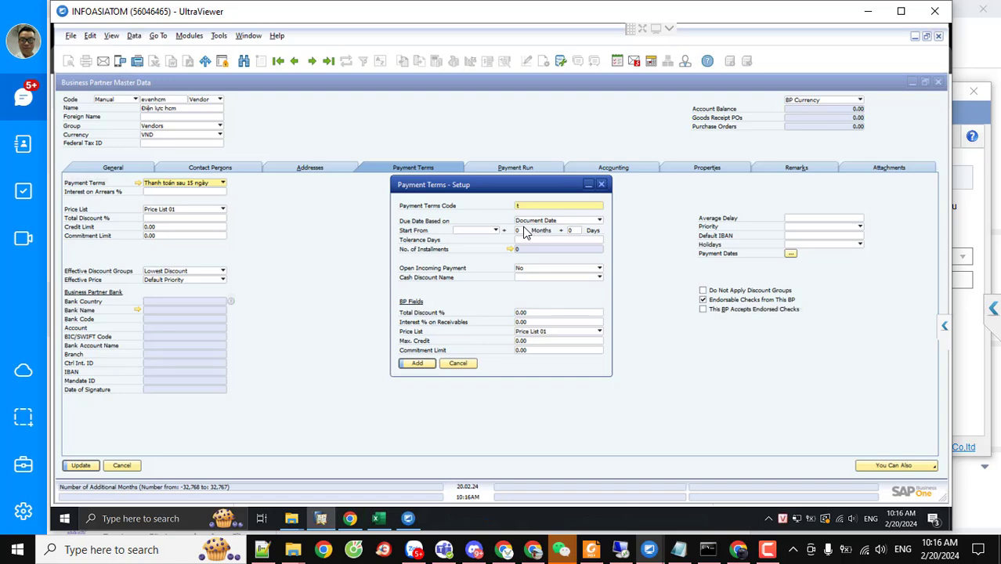
text(Thanh toan)
text( sua)
text(au 5 ngày)
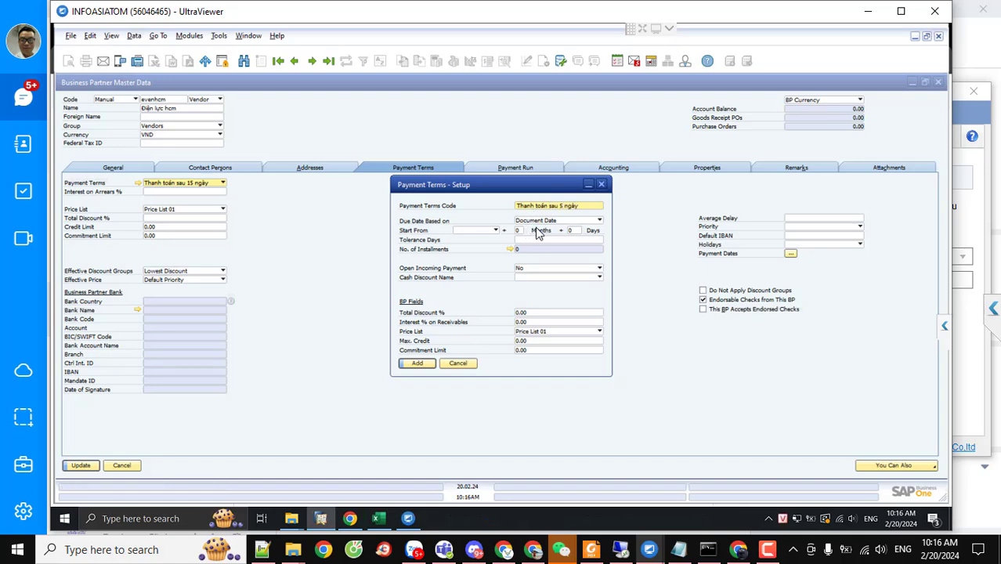
click(571, 232)
text(5)
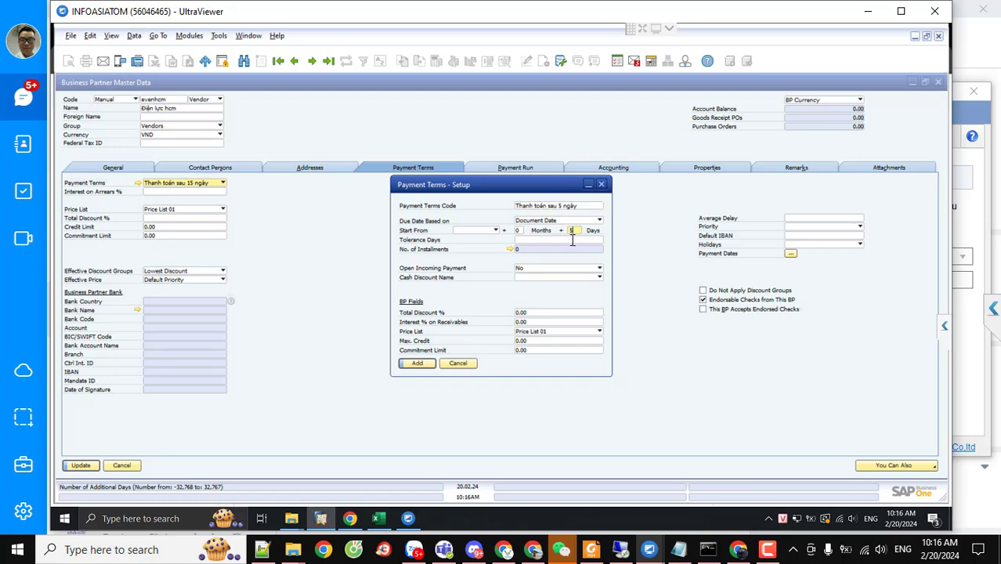
Step: Add the 5-day term, assign it to the vendor, save, and open the bank accounts setup
click(423, 364)
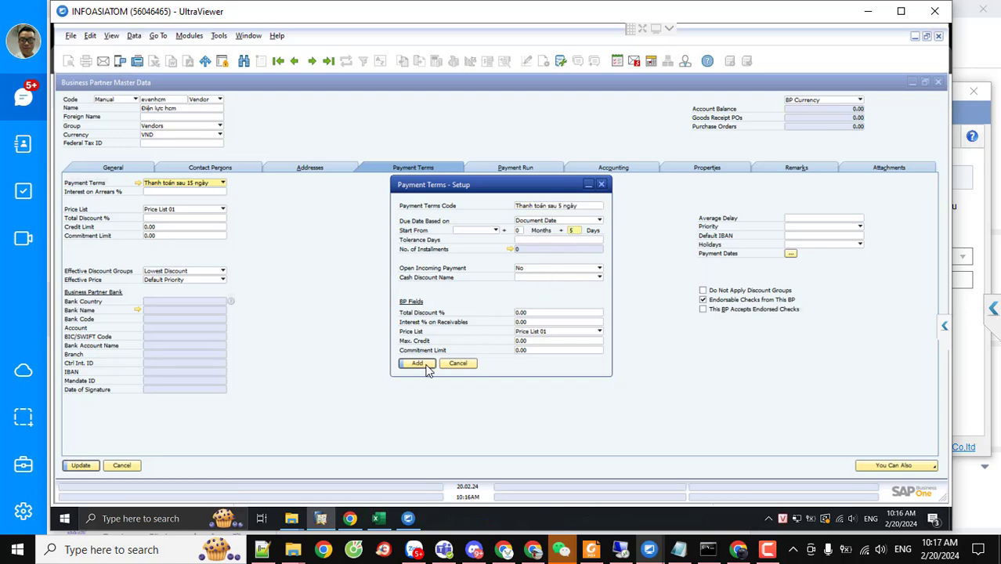
click(383, 284)
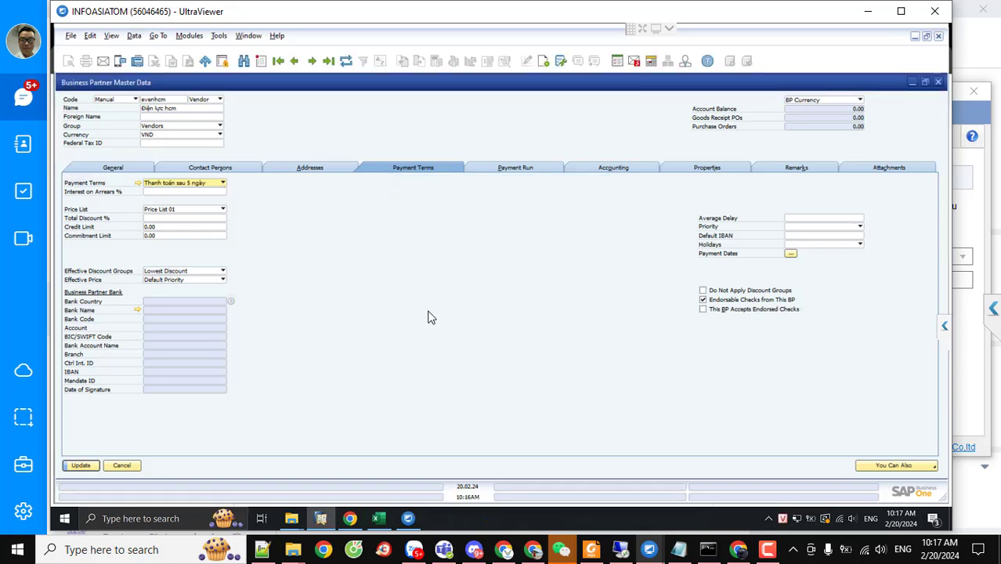
click(84, 467)
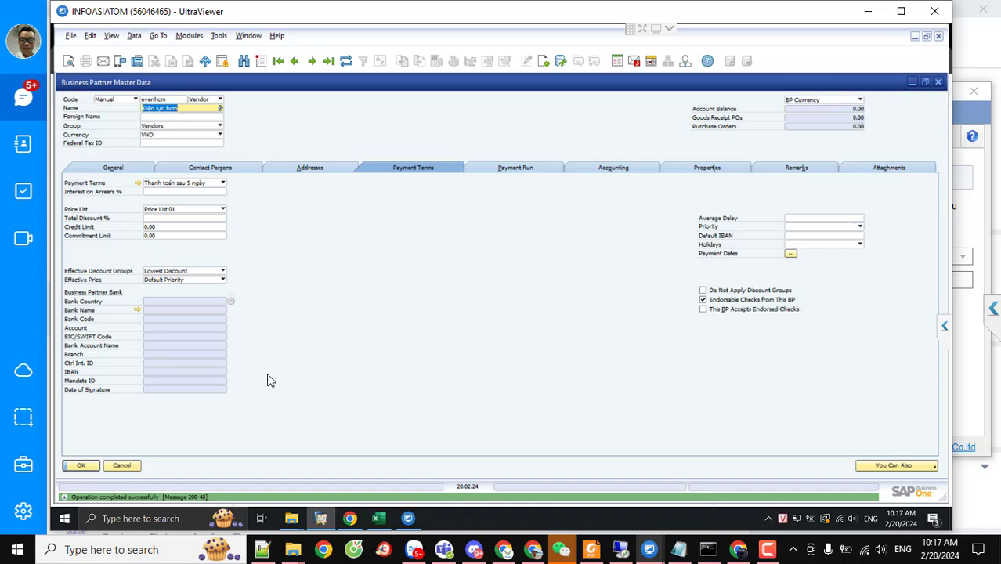
click(232, 302)
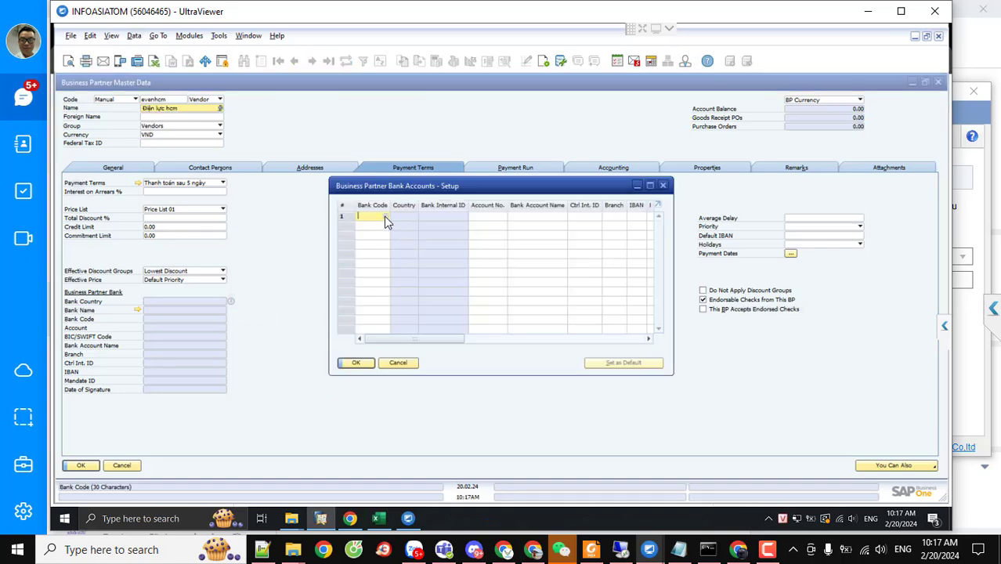
Step: Choose Overseas Union Bank for the vendor's first bank account
key(Tab)
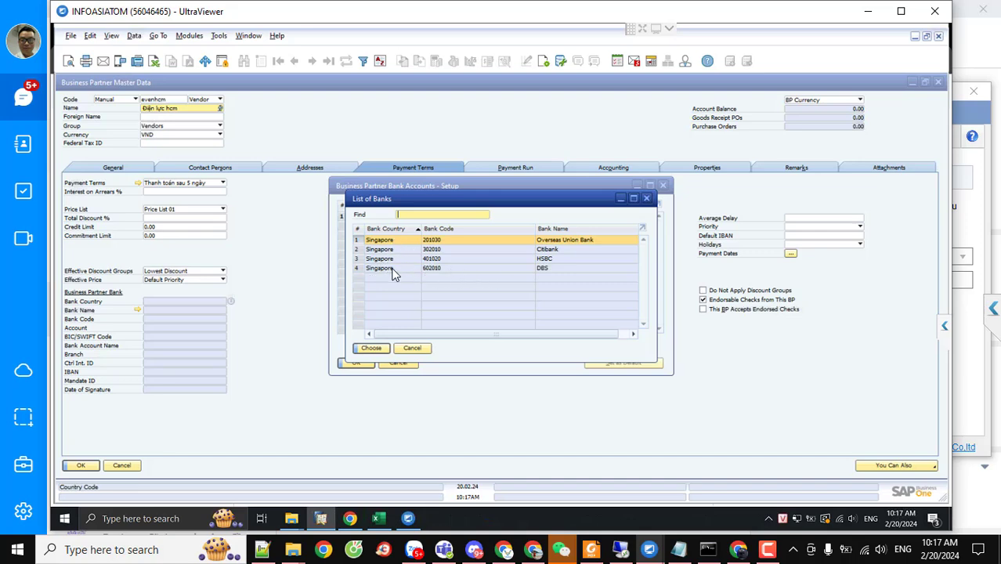
click(406, 348)
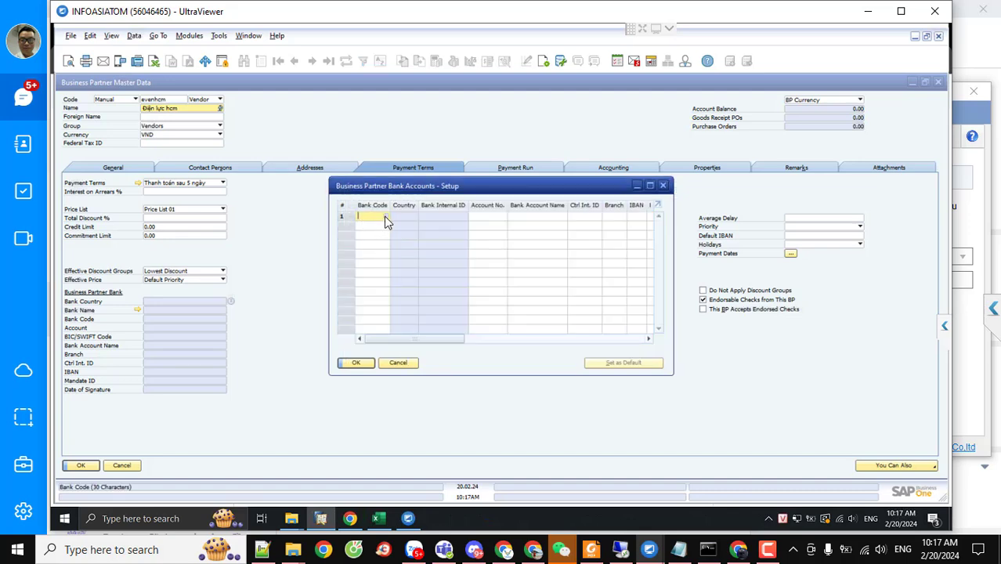
click(384, 217)
double_click(387, 241)
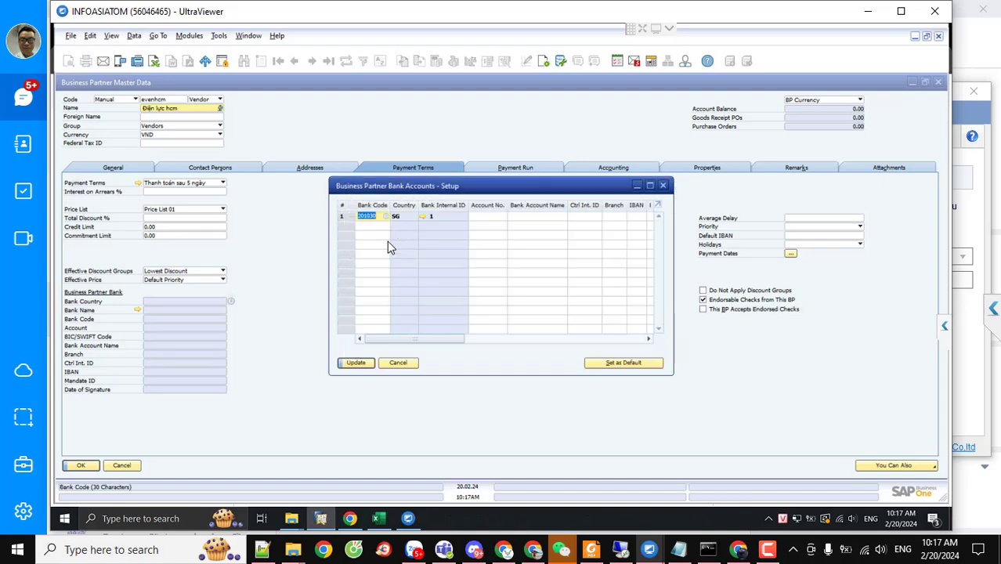
Step: Enter account number 777777 and account name EVN VN, then save the bank account
click(495, 217)
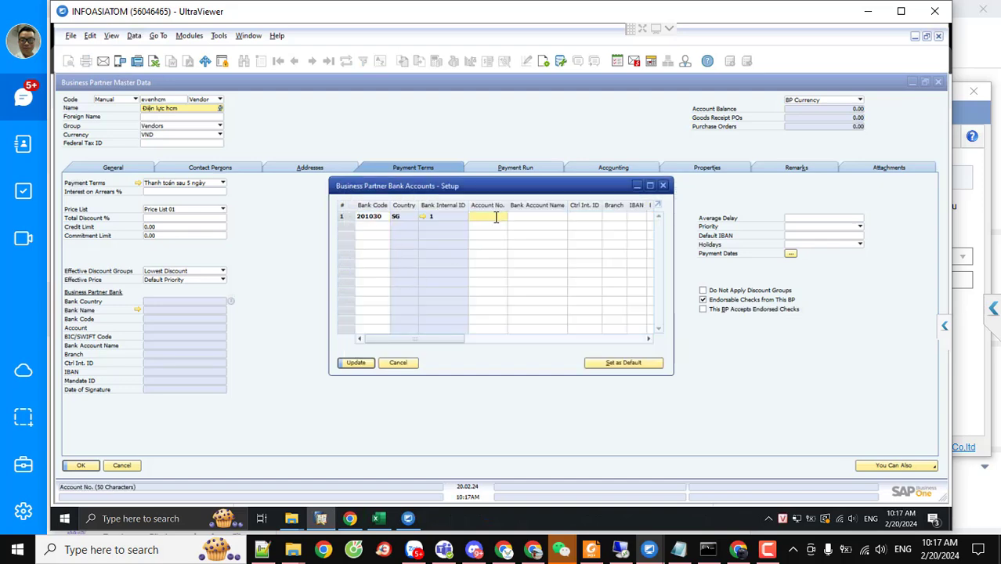
text(77777)
key(Tab)
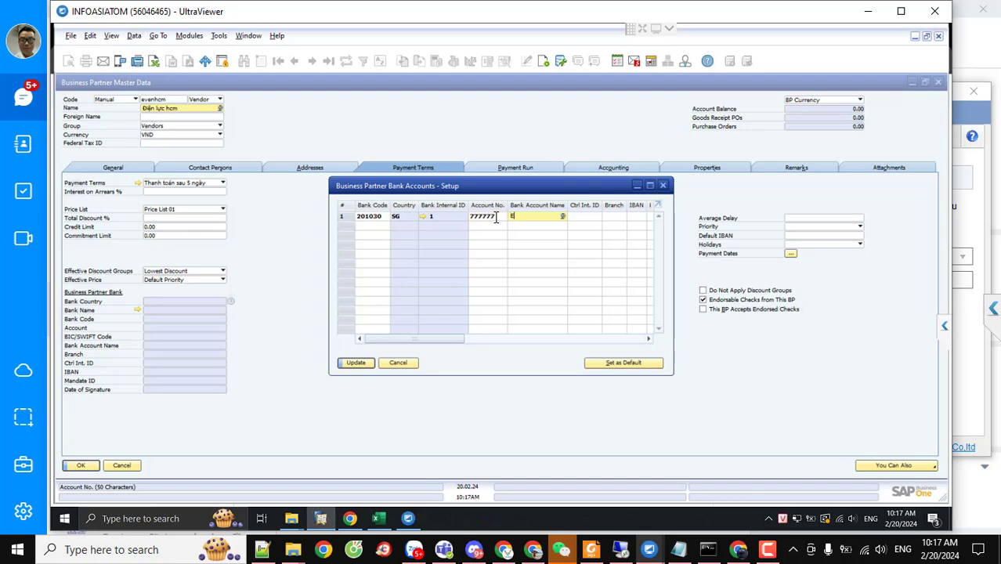
text(EVEN)
key(BackSpace)
key(BackSpace)
text(N VN)
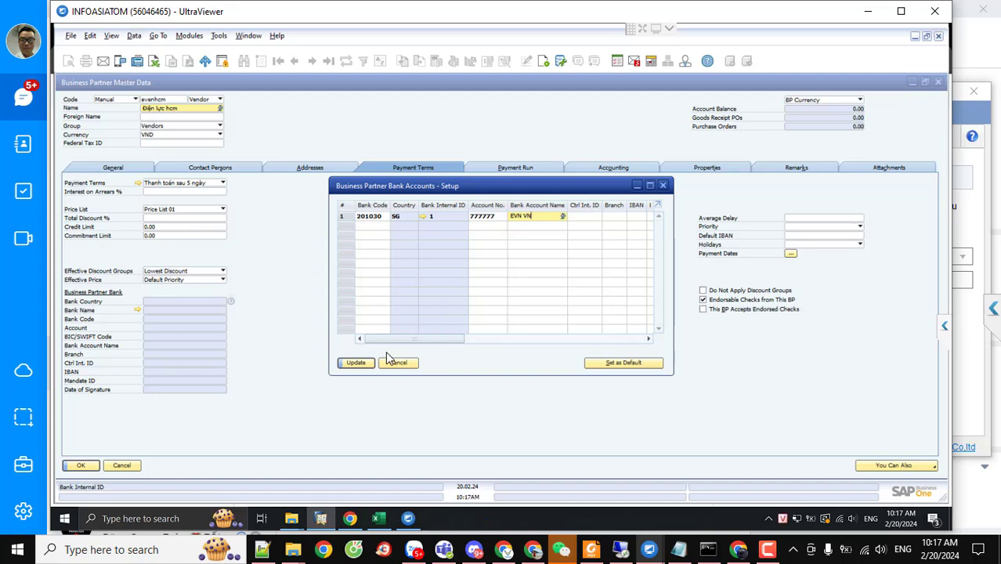
click(351, 365)
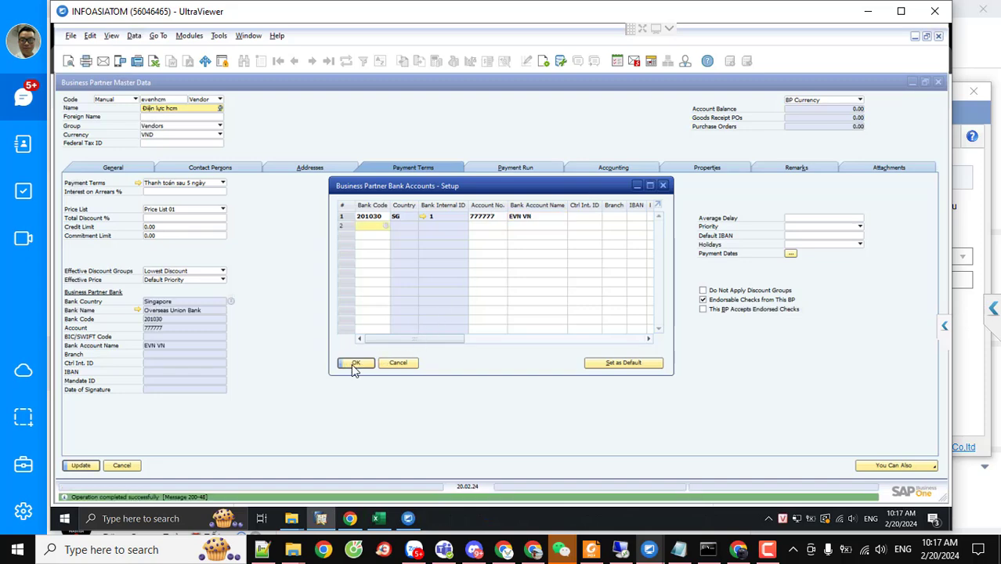
click(353, 364)
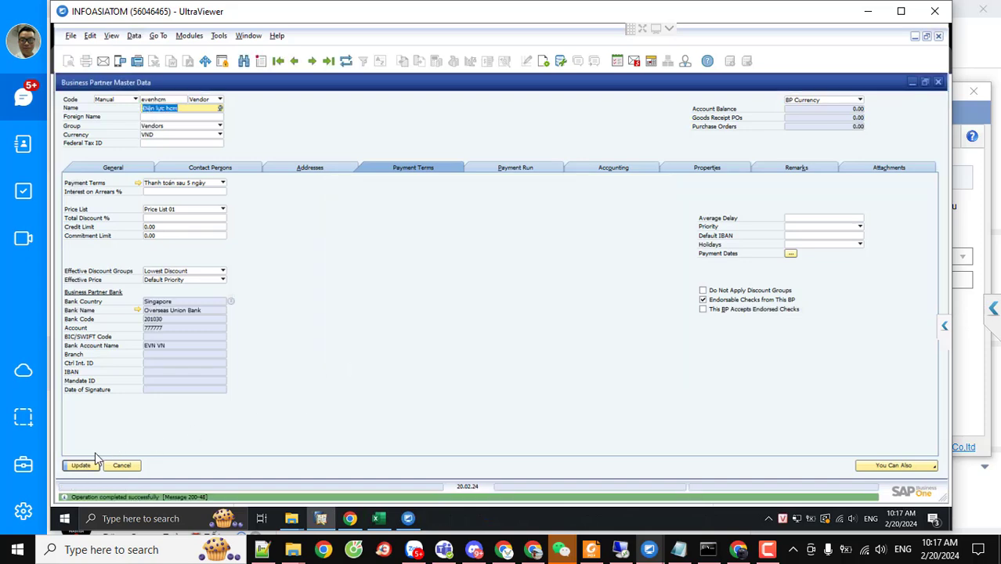
Step: Save the vendor and review its Payment Run and Accounting tabs
click(76, 468)
click(518, 168)
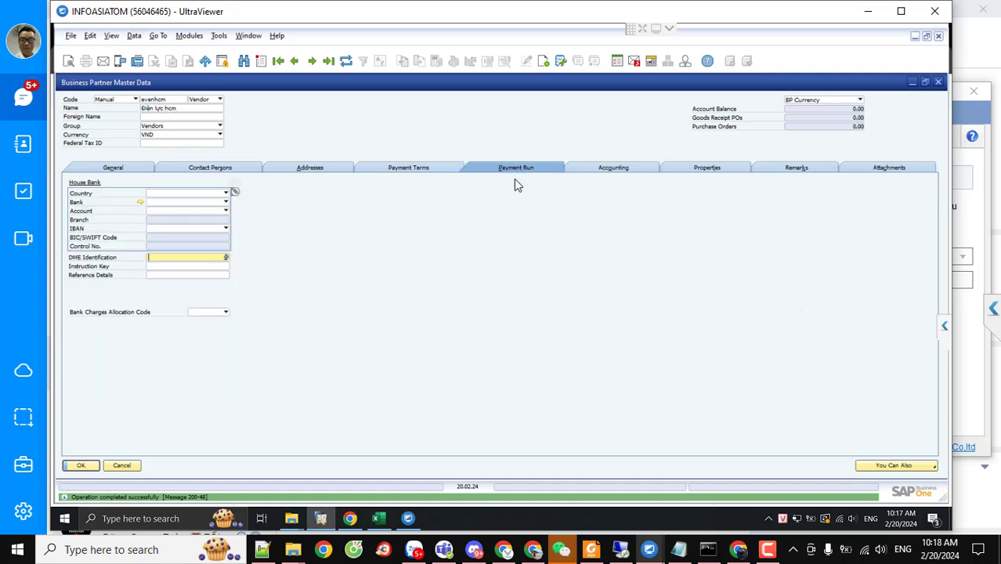
click(604, 173)
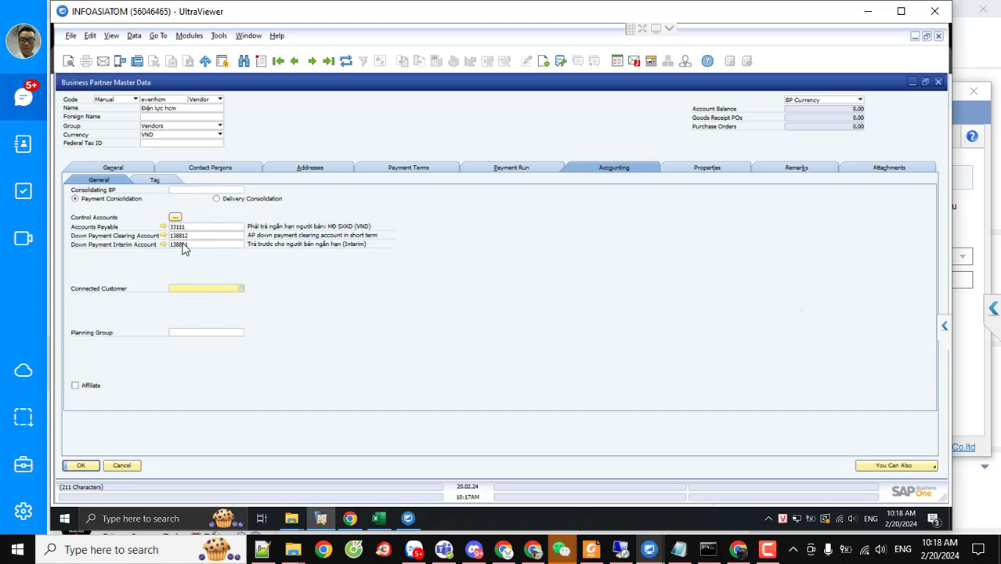
Step: Look up G/L Account Determination's Purchasing payable accounts, then restore the vendor form full-window
click(912, 82)
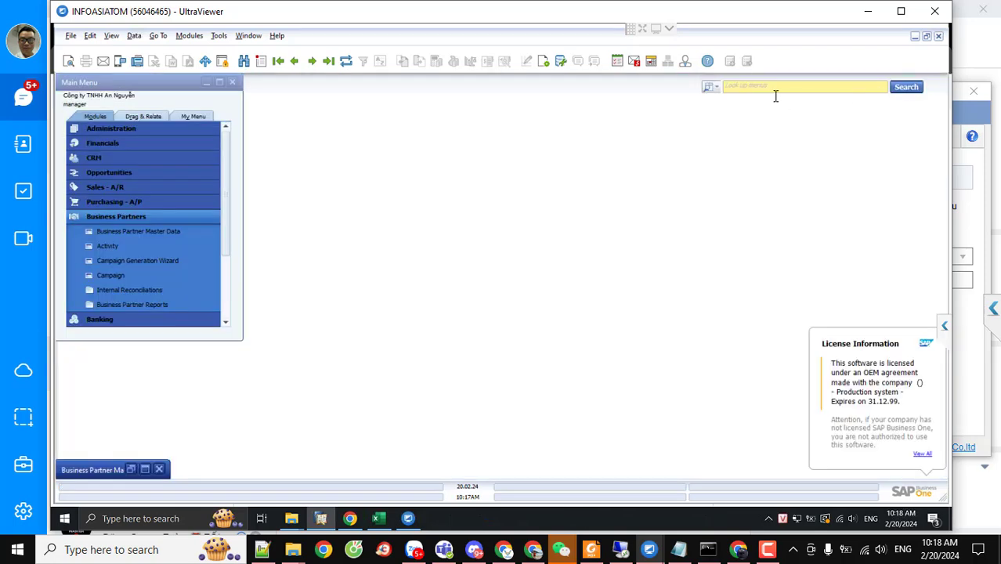
click(719, 88)
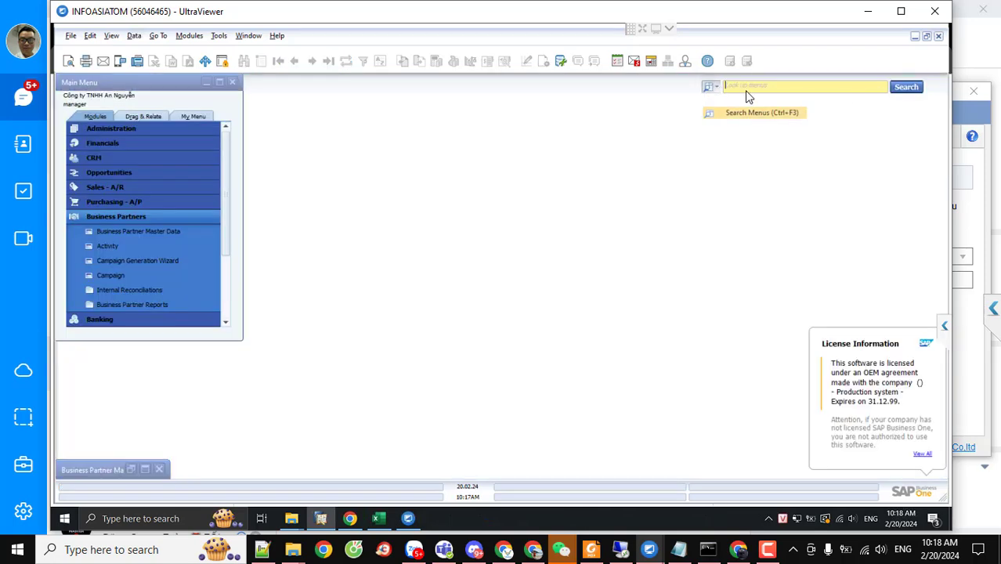
click(731, 112)
click(747, 84)
click(756, 110)
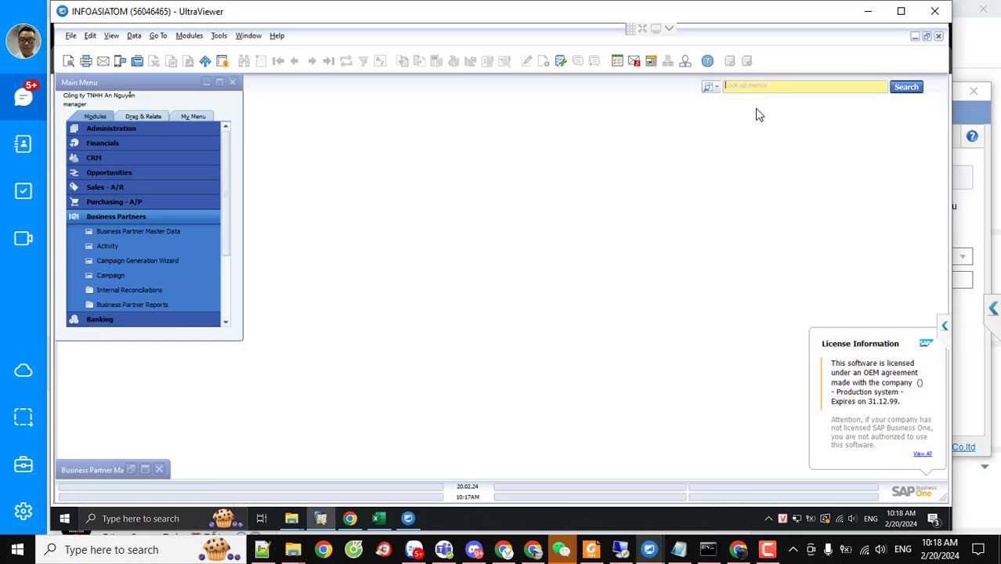
click(370, 186)
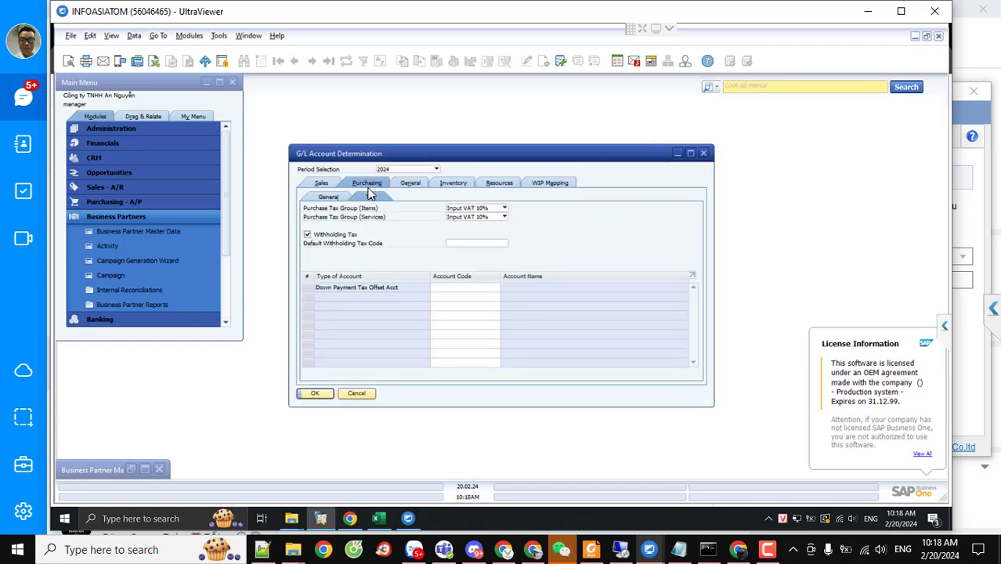
click(339, 199)
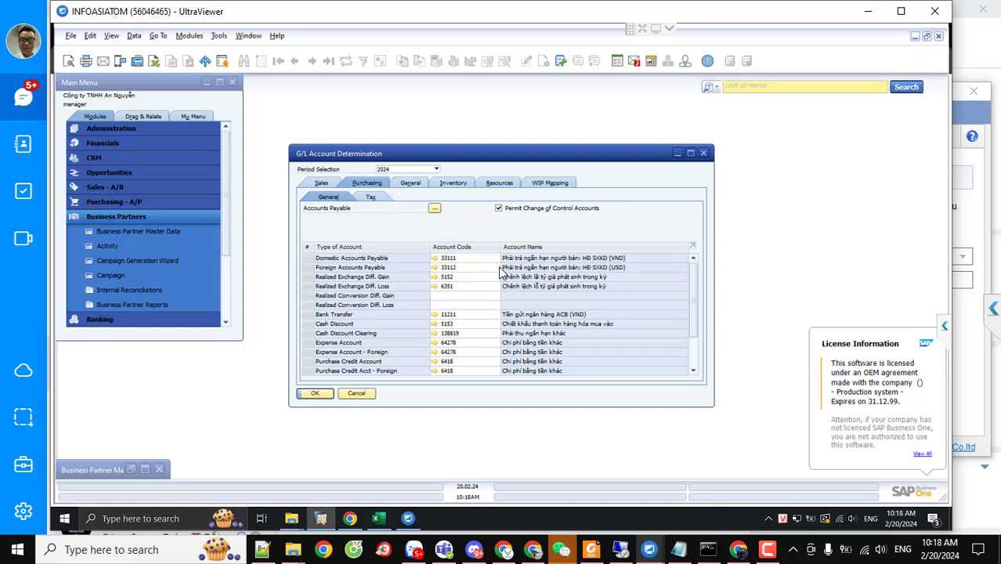
click(130, 470)
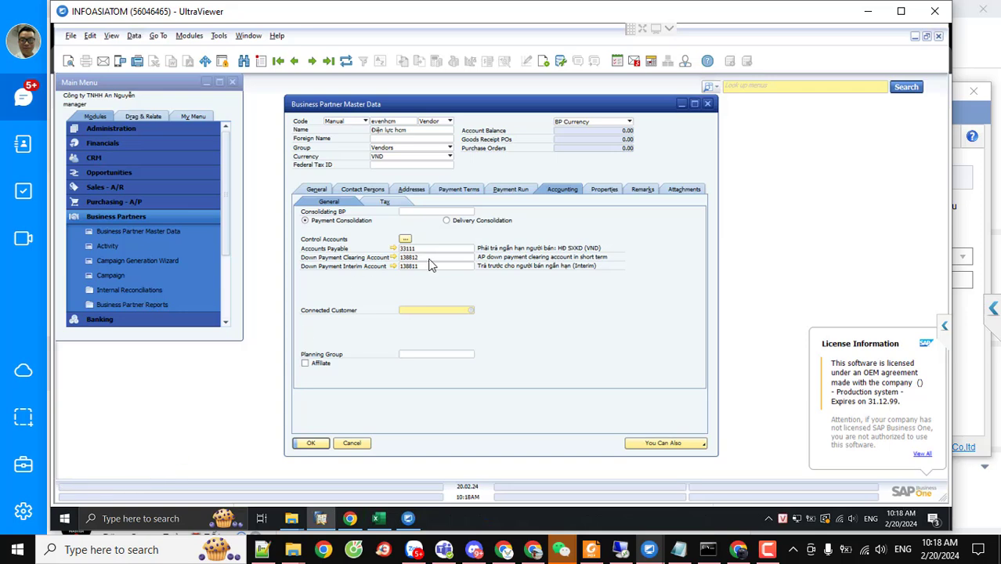
click(694, 103)
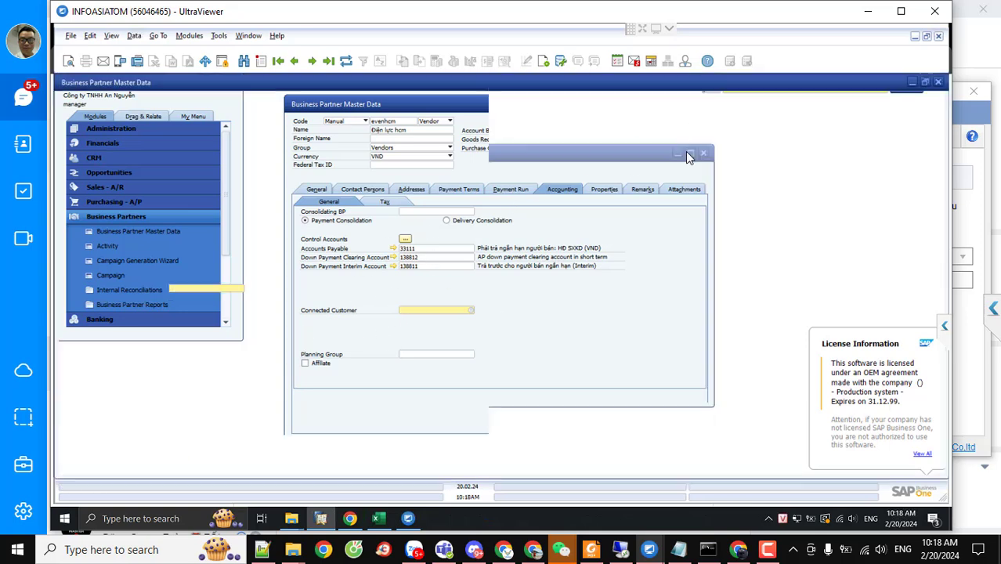
Step: Review the vendor's Properties, Remarks and General tabs, then close the form
click(687, 168)
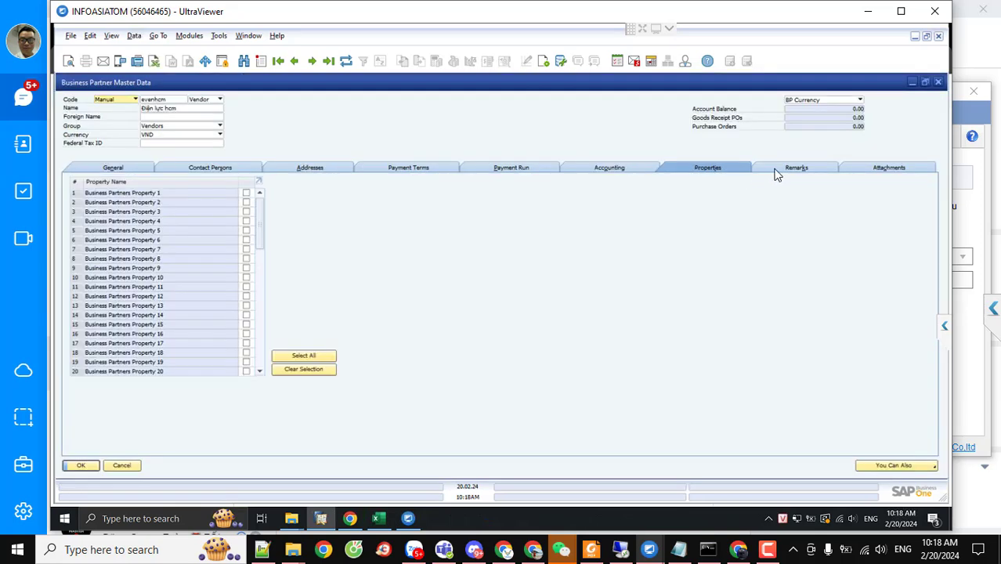
click(778, 169)
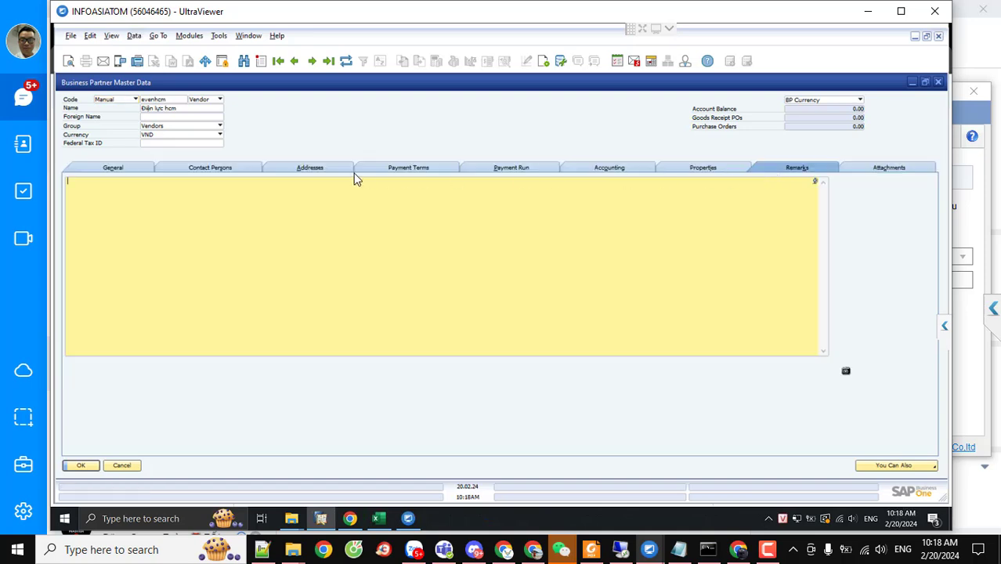
click(115, 169)
key(Escape)
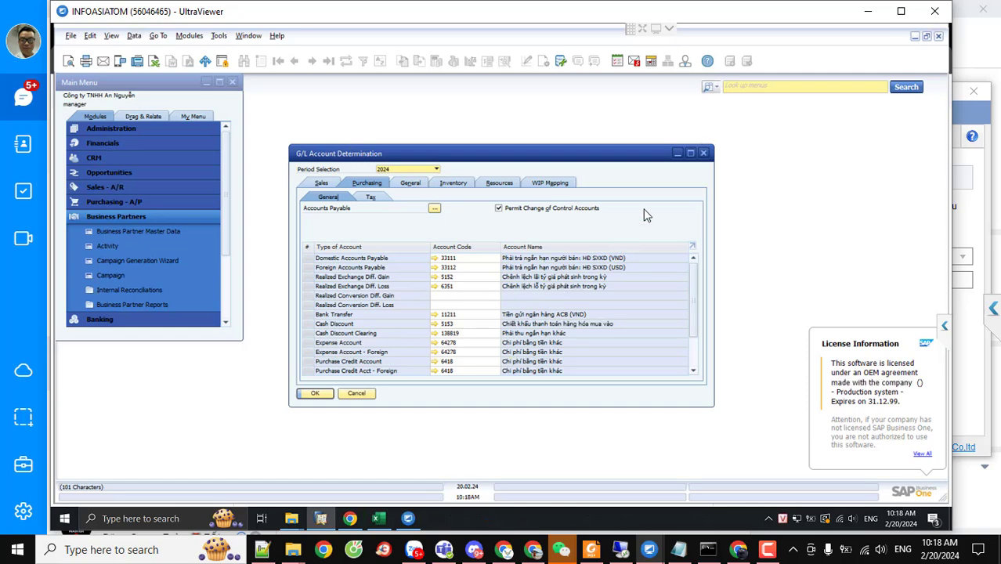
Step: Reload the last business partner record as a Vendor in a fresh master data form, then bring up Excel
click(161, 230)
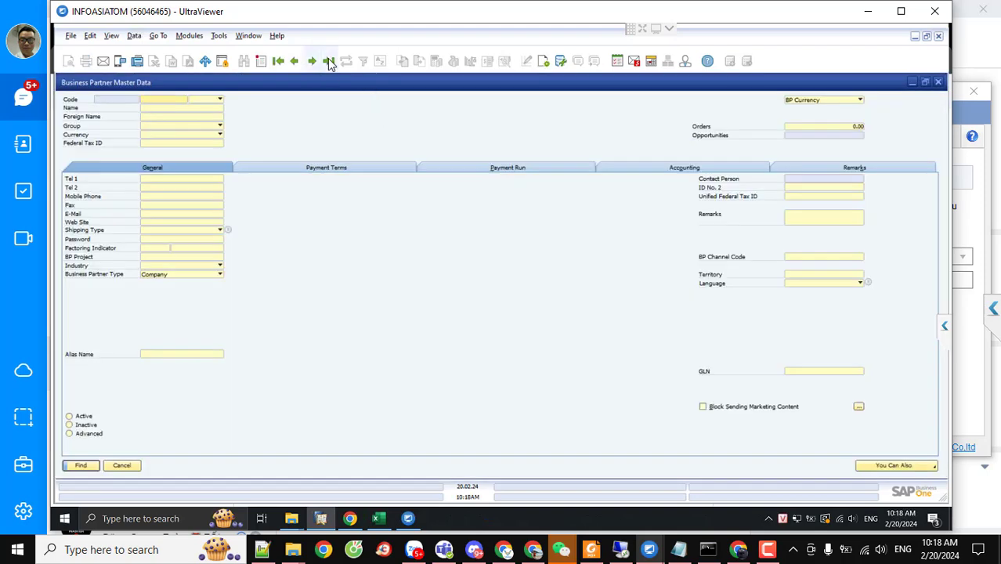
click(329, 62)
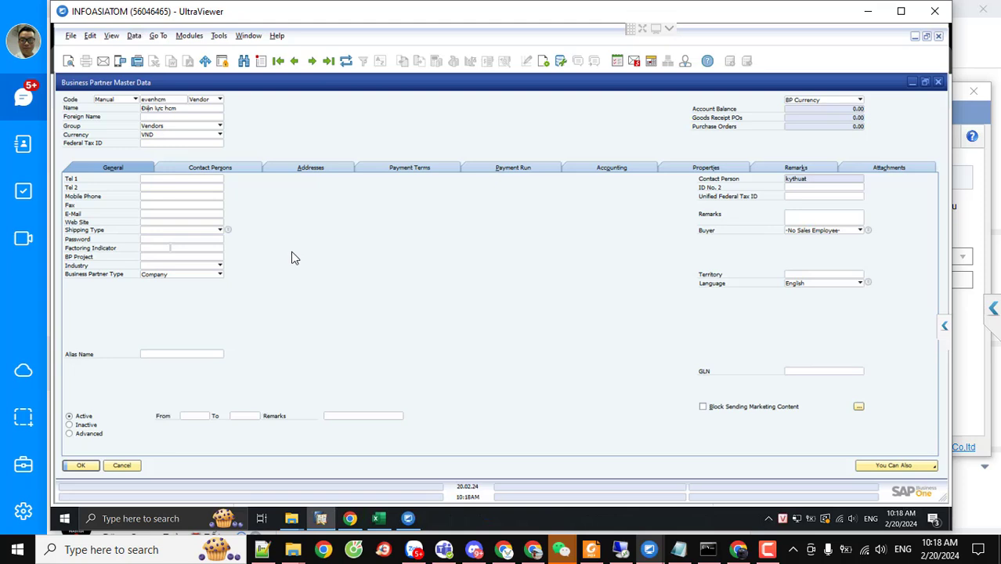
click(220, 101)
click(220, 104)
click(380, 519)
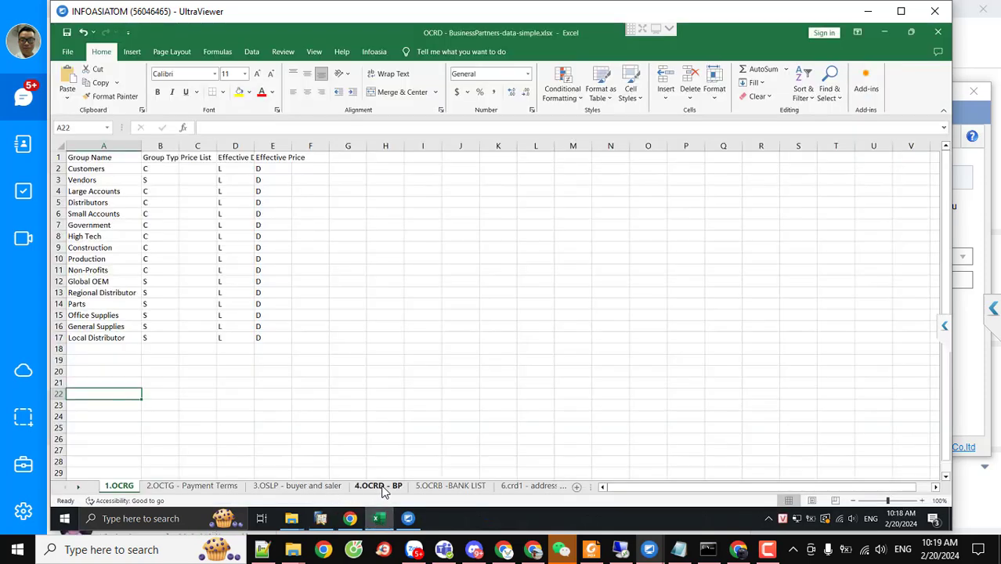
Step: Browse the 4.OCRD - BP, 1.OCRG, 2.OCTG and 3.OSLP sheets, selecting each data range, ending on 4.OCRD - BP
click(383, 487)
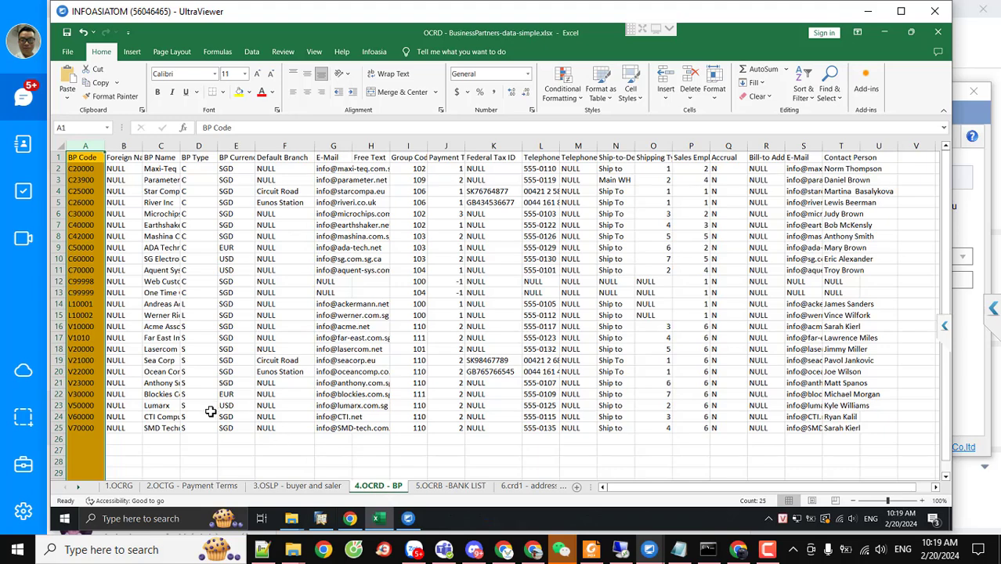
scroll(209, 389, down, 3)
scroll(209, 389, up, 3)
click(128, 485)
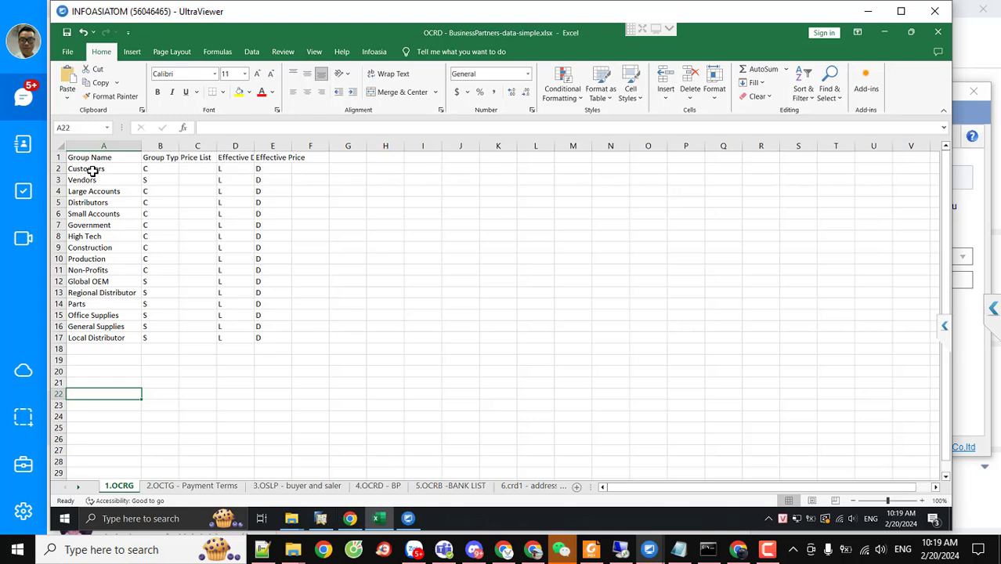
drag(92, 171, 128, 351)
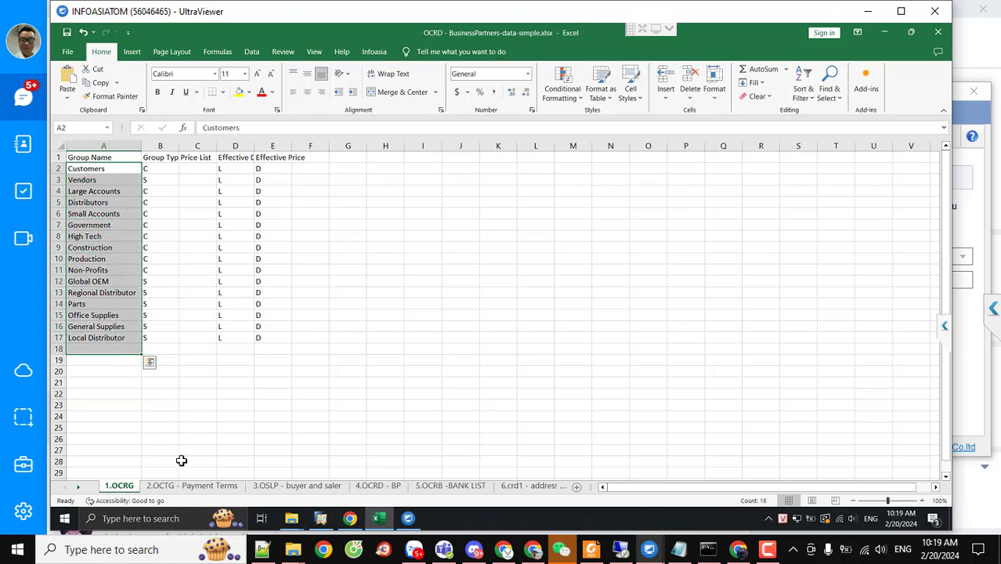
click(190, 486)
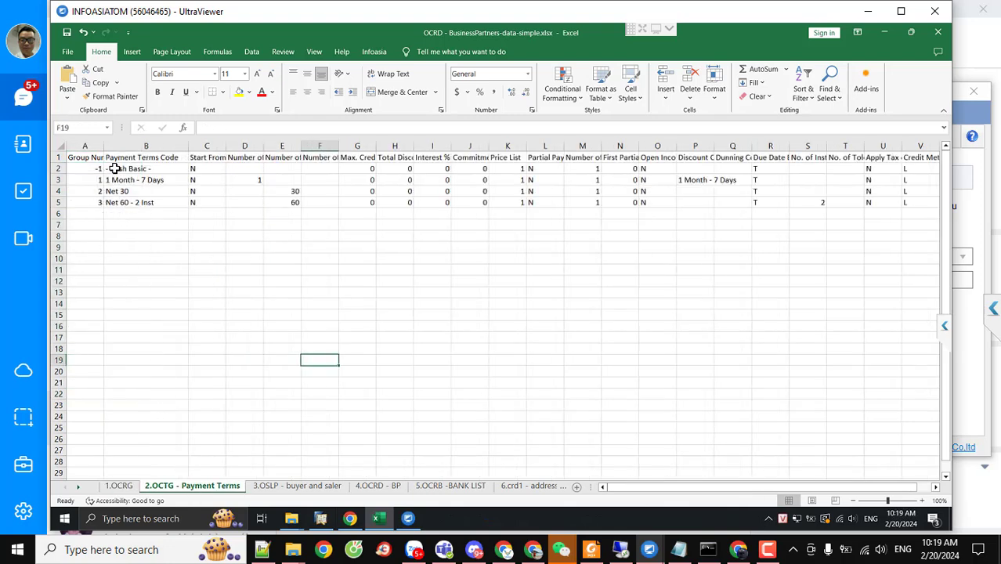
drag(114, 168, 133, 200)
click(292, 486)
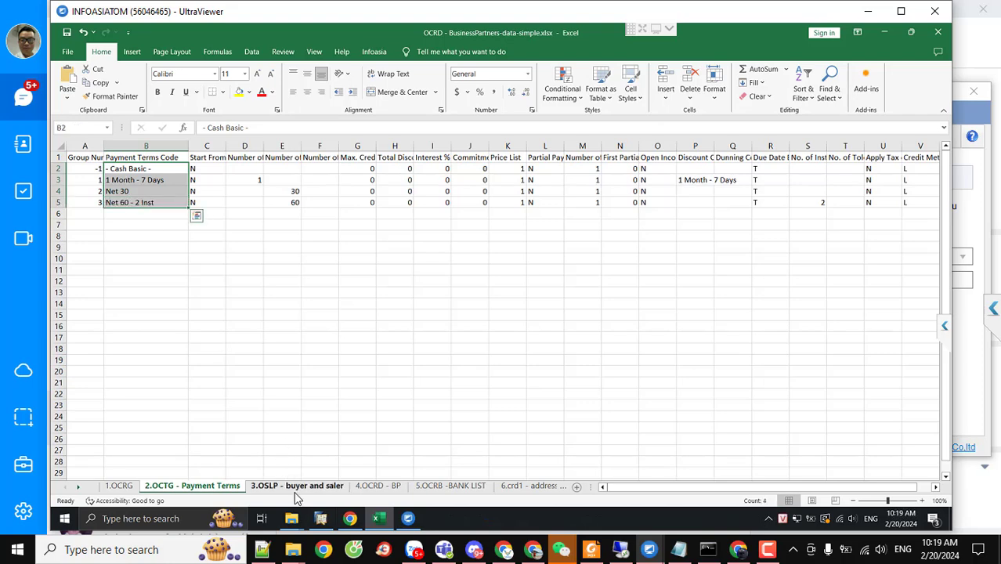
drag(90, 168, 157, 249)
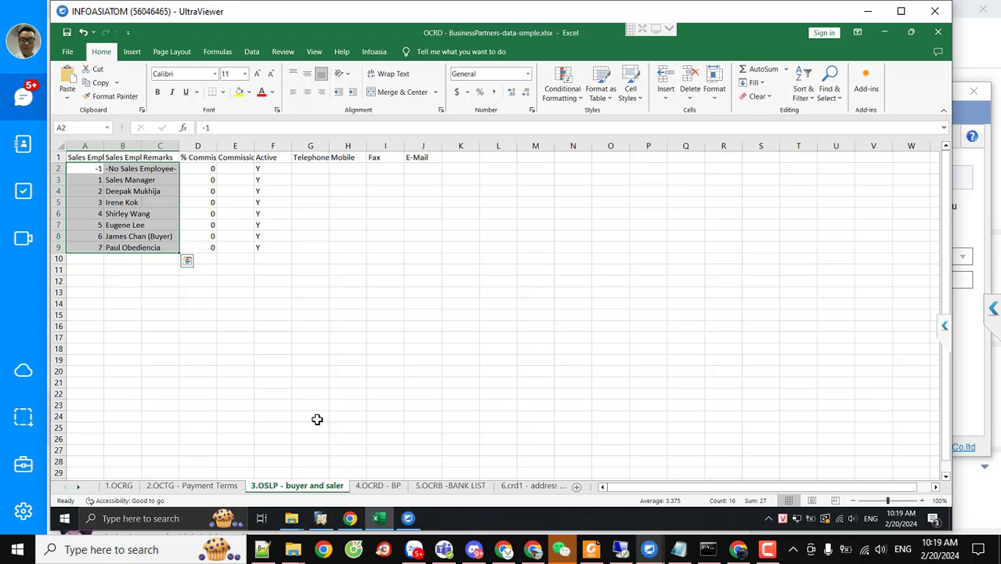
click(371, 487)
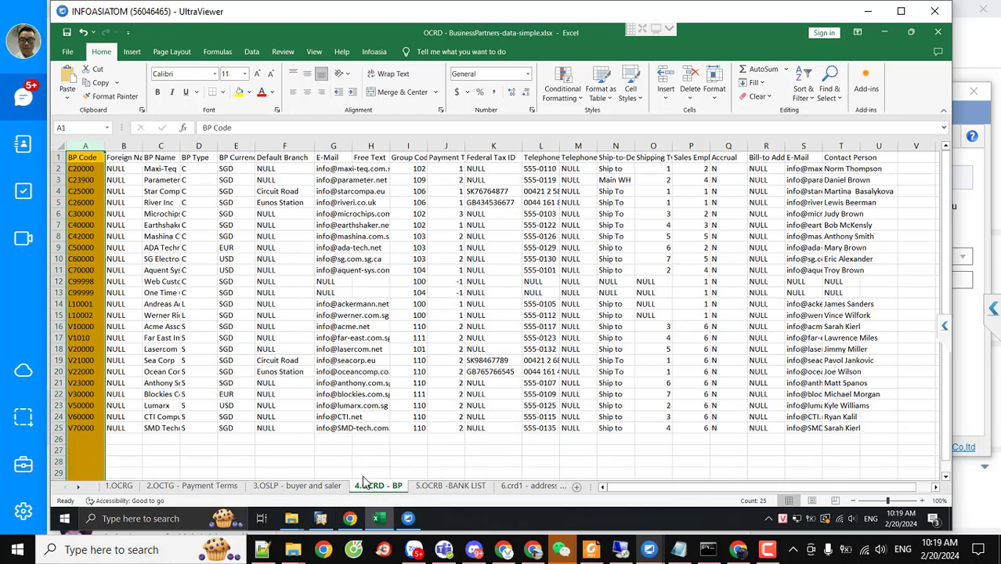
Step: Look over the 5.OCRB bank list and 6.crd1 address data, then return to the 1.OCRG sheet
click(460, 488)
drag(86, 167, 455, 417)
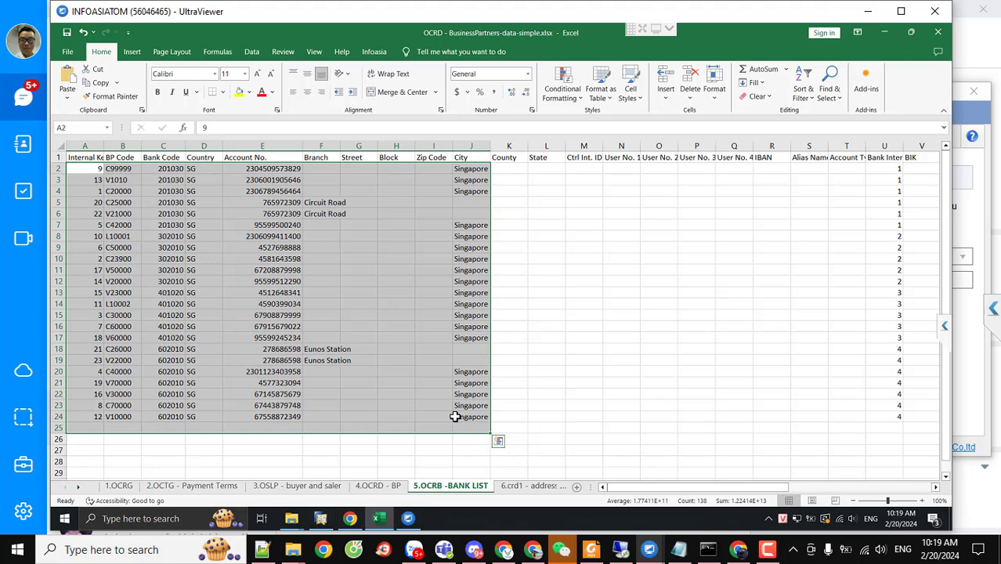
click(523, 487)
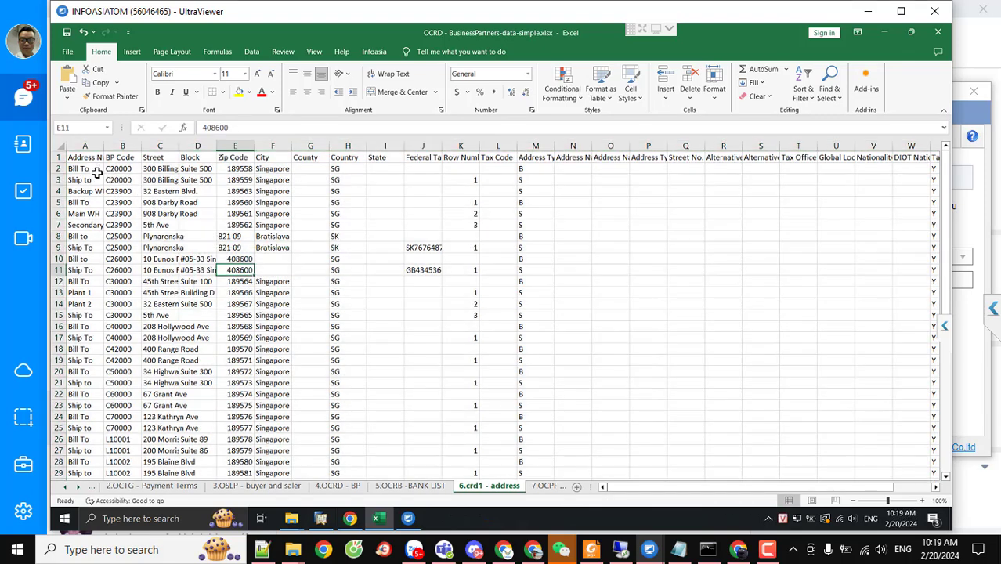
drag(95, 173, 545, 468)
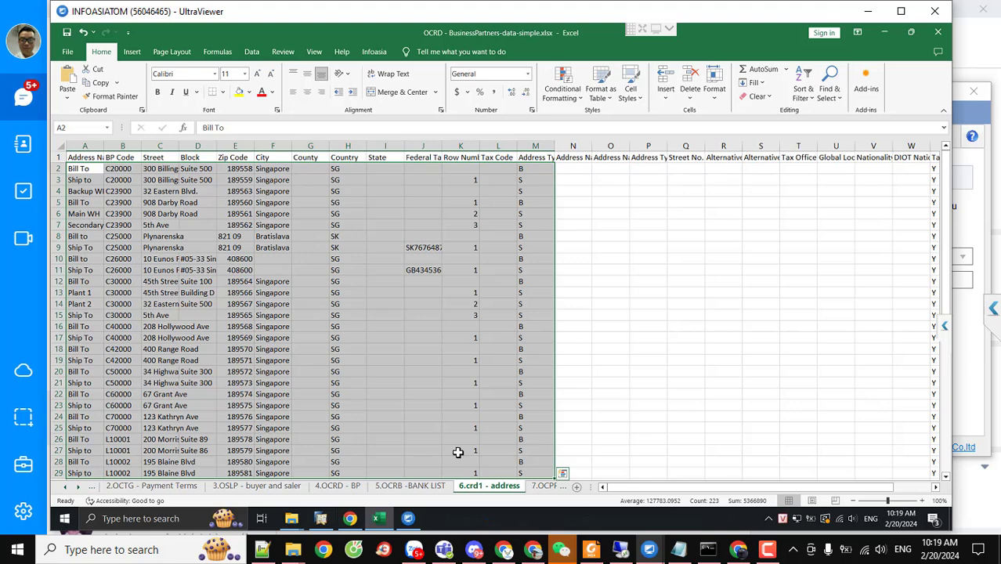
click(650, 439)
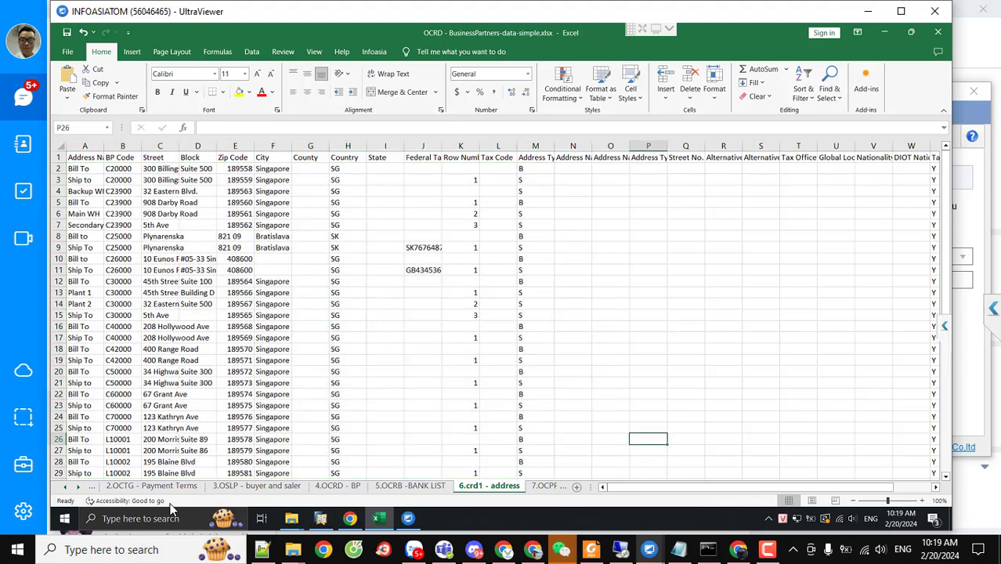
click(66, 488)
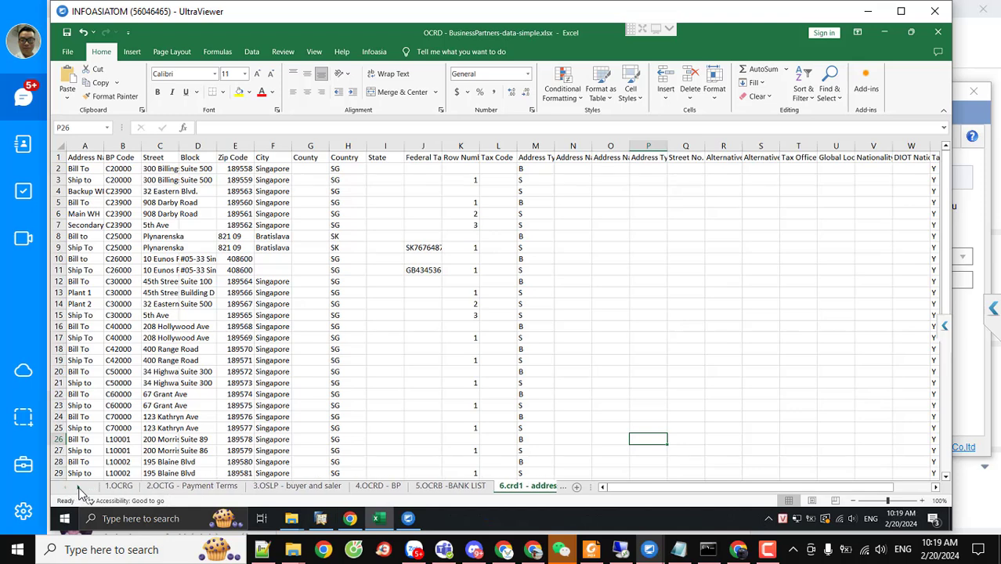
click(119, 486)
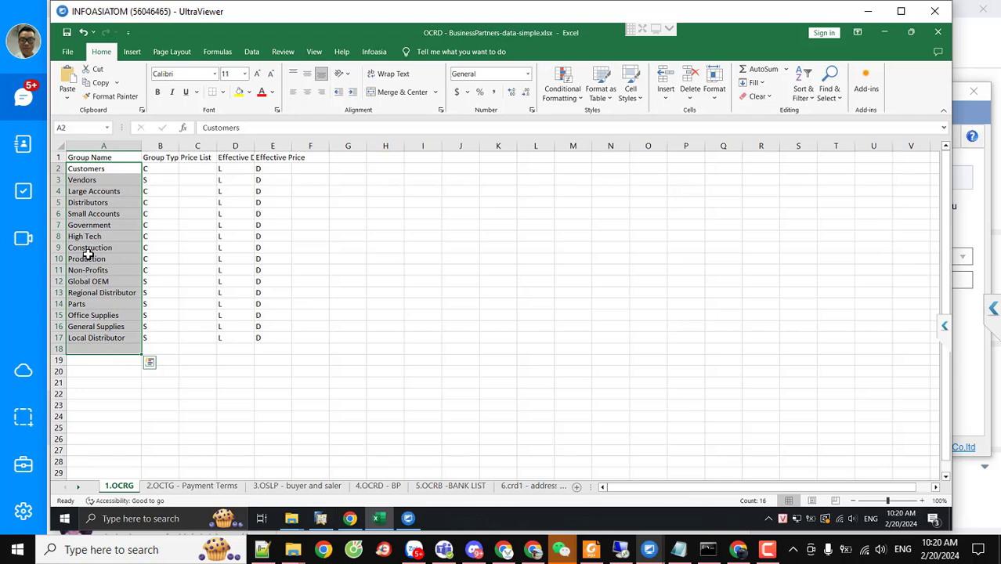
Step: Check the Office Supplies and Local Distributor group names, then close the vendor record in SAP
click(93, 315)
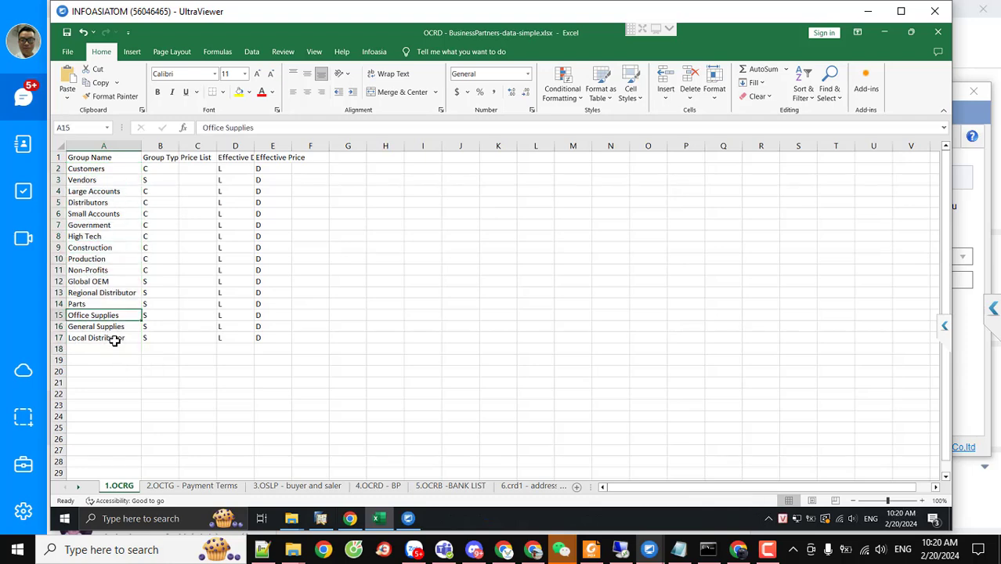
click(103, 339)
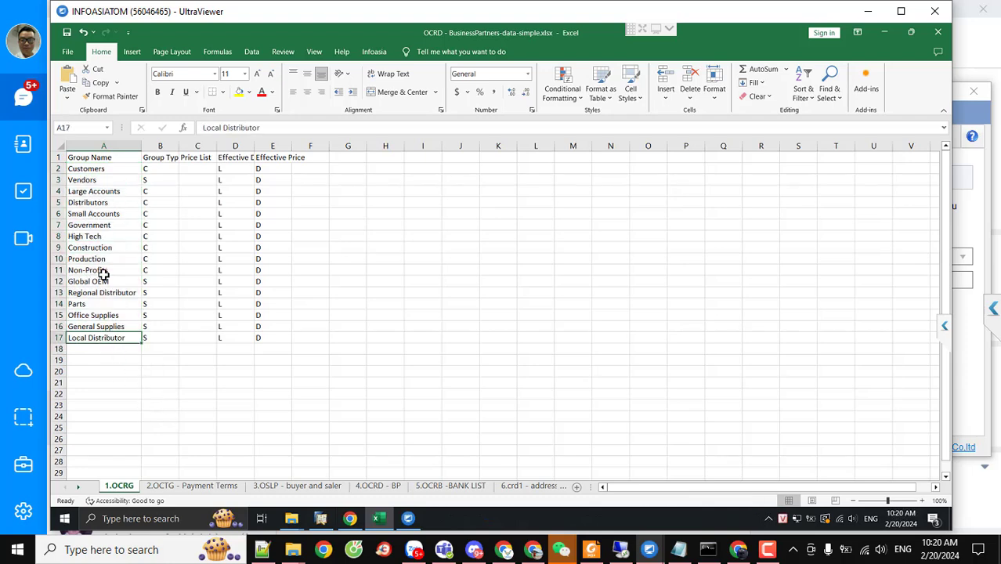
click(320, 518)
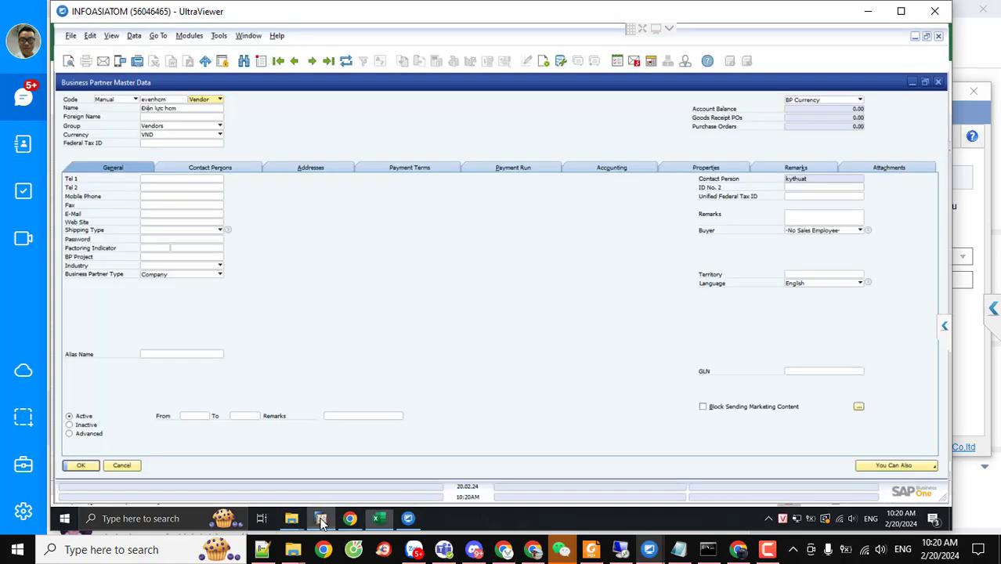
click(939, 83)
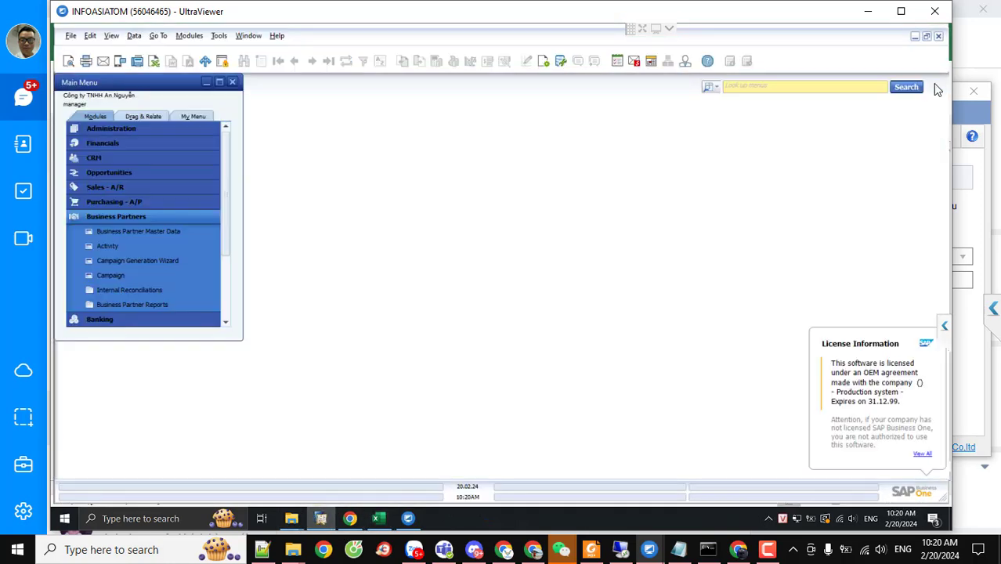
Step: Open Administration > Setup > Business Partners > Customer Groups
click(112, 216)
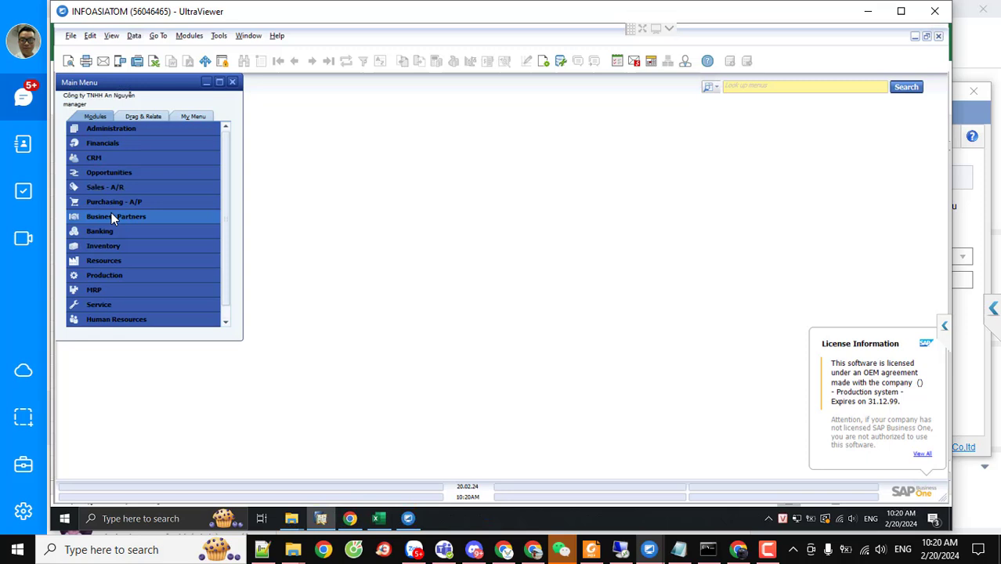
click(104, 130)
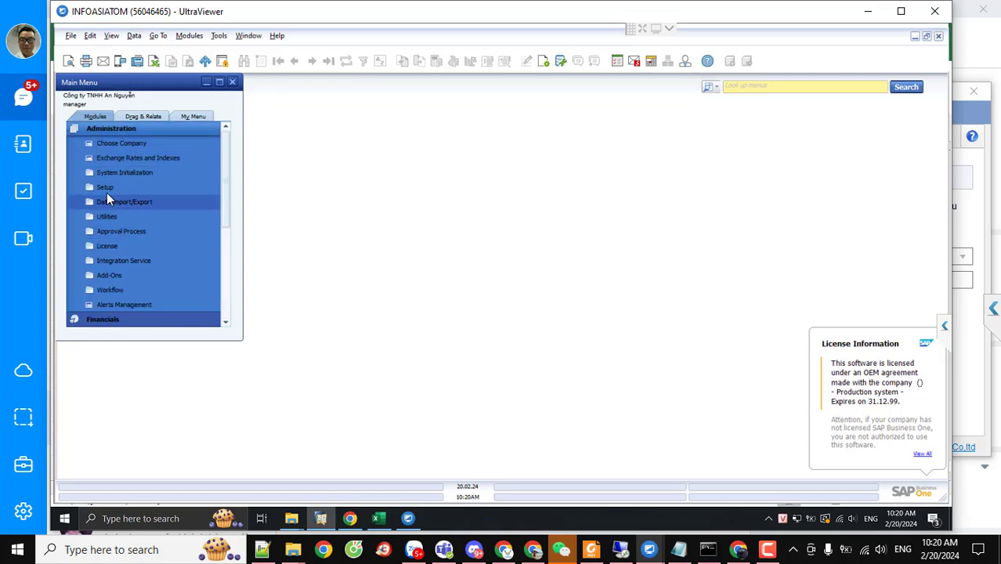
click(106, 189)
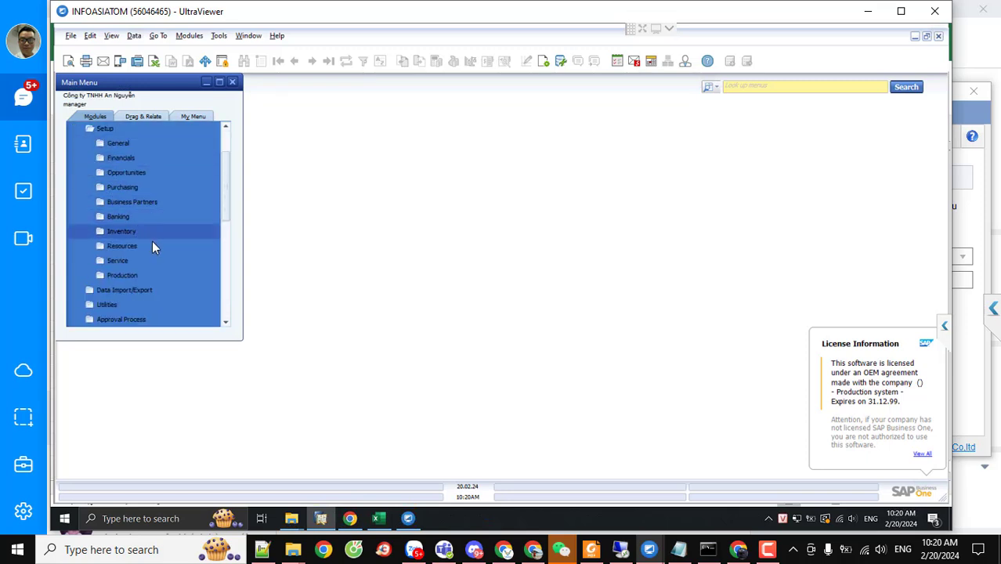
click(132, 201)
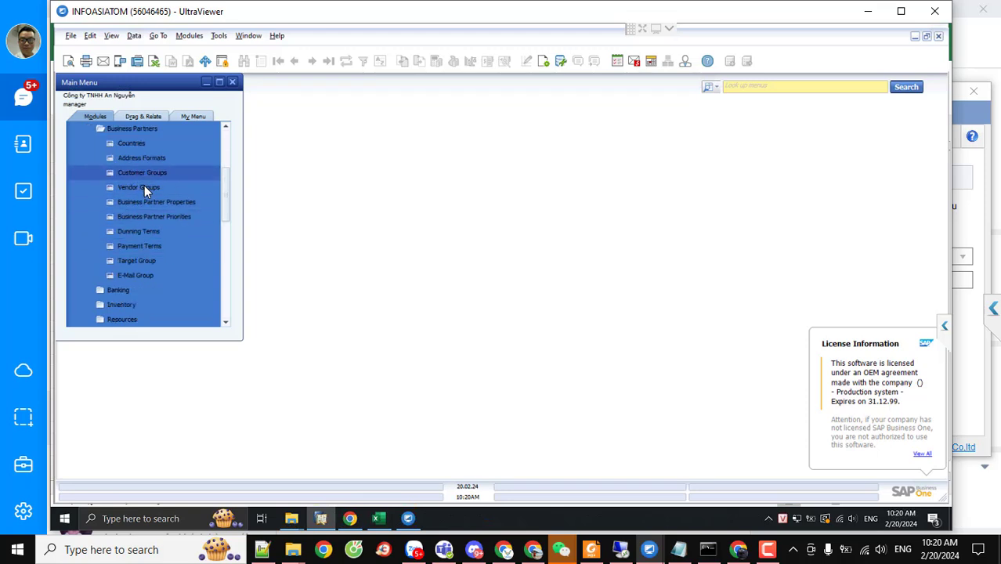
click(144, 172)
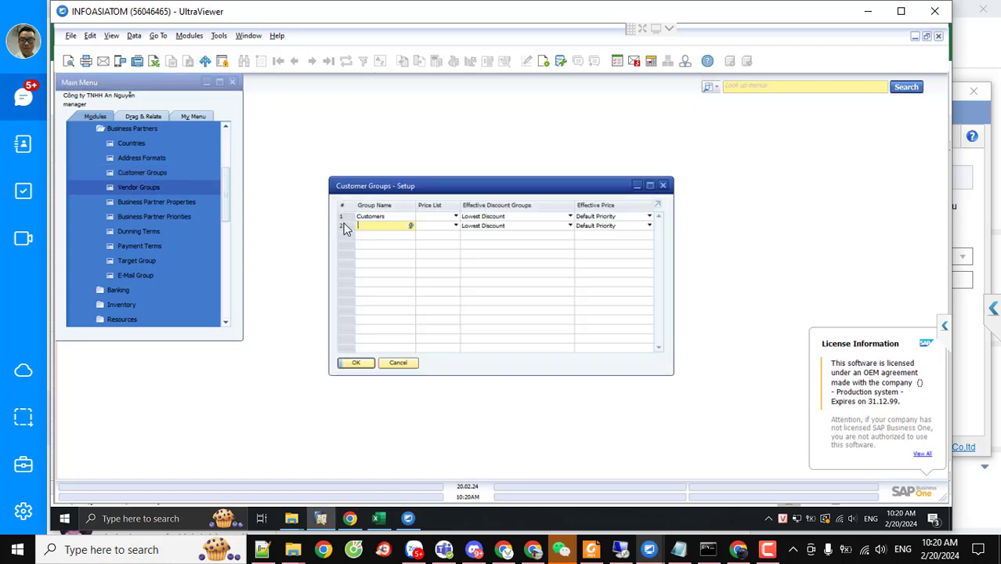
click(378, 519)
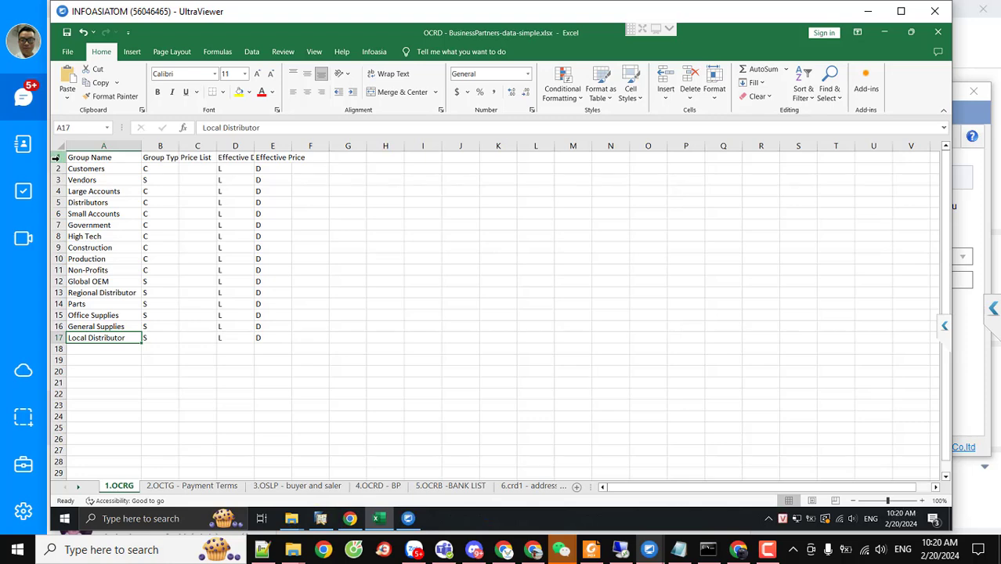
Step: Filter the 1.OCRG group table to show only Group Type C
click(56, 158)
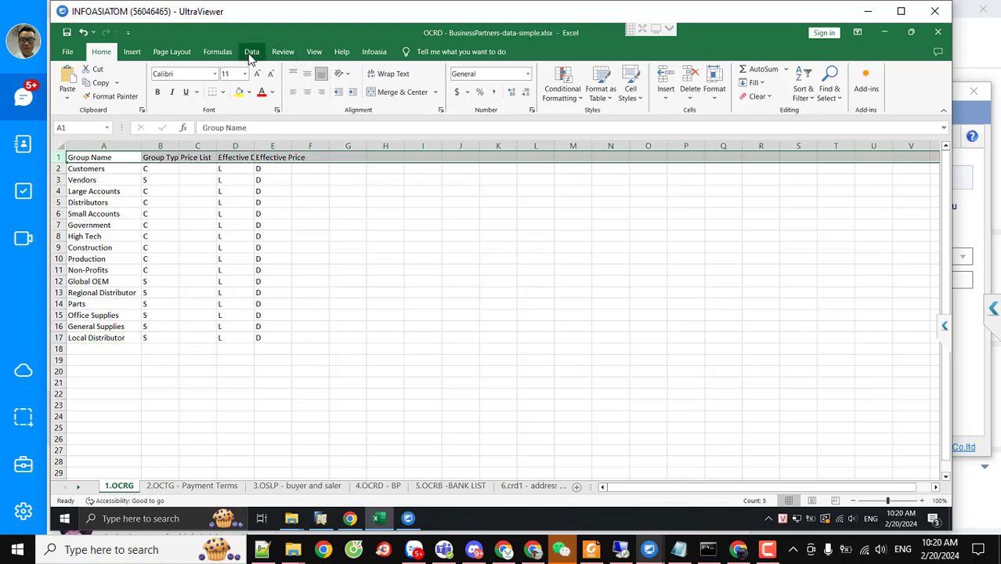
click(251, 51)
click(431, 87)
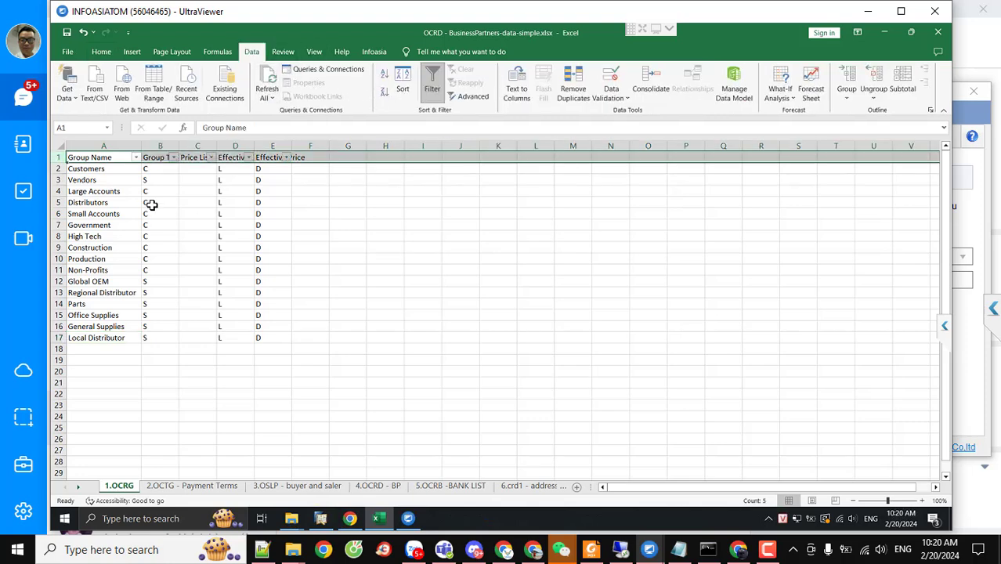
click(173, 159)
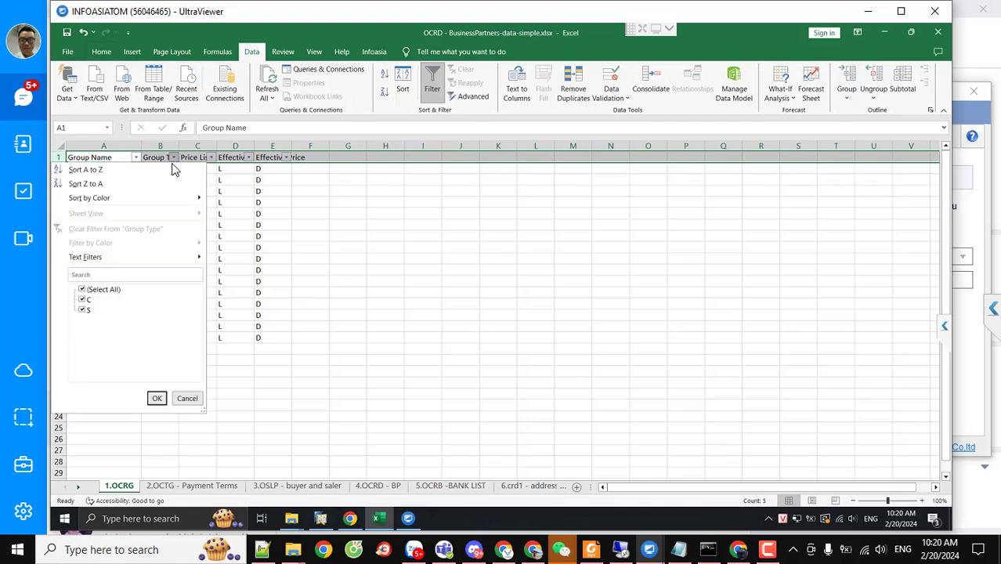
click(83, 290)
click(83, 301)
click(157, 398)
click(123, 250)
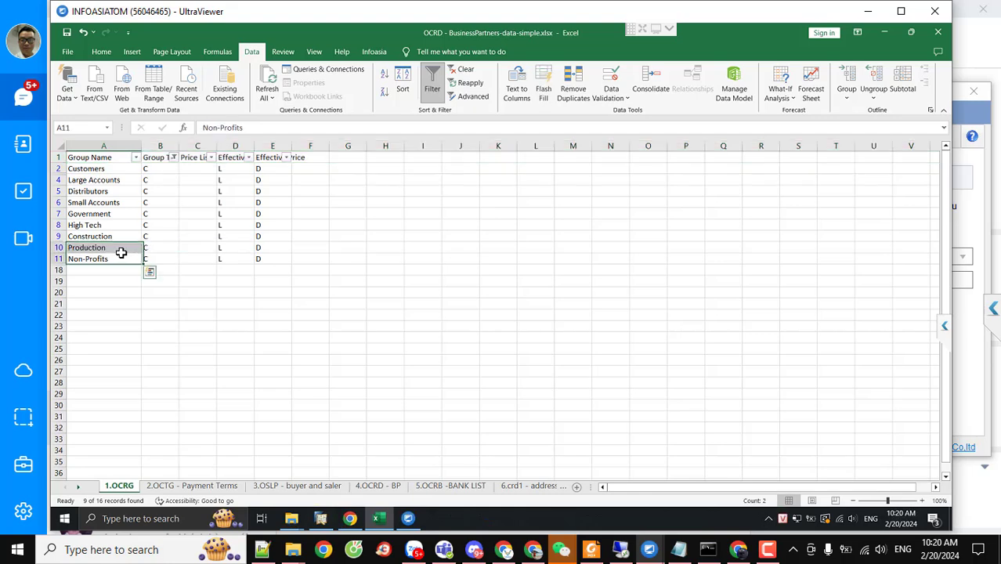
Step: Paste Large Accounts into the Customer Groups setup and update
click(116, 279)
click(110, 260)
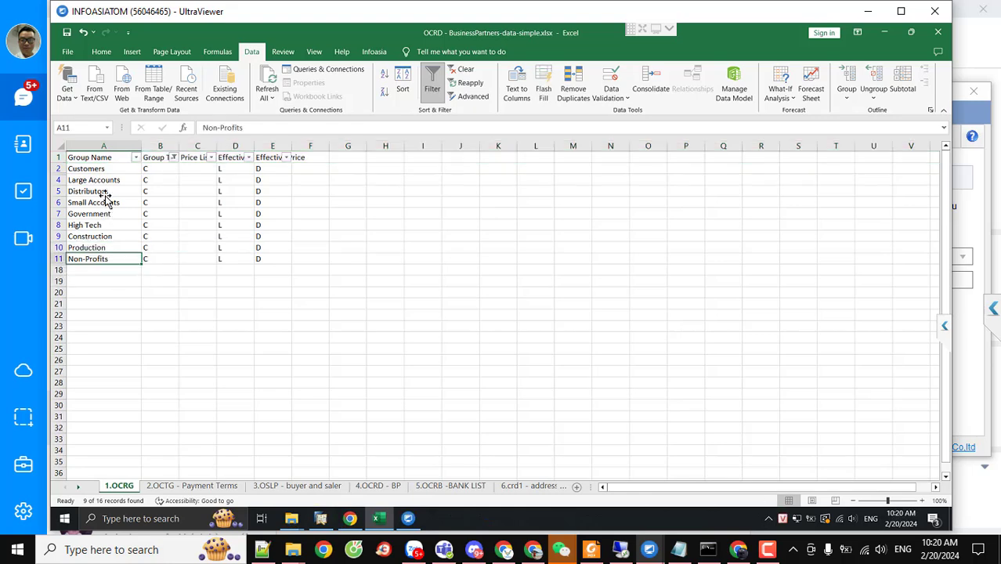
click(100, 192)
click(100, 180)
click(100, 169)
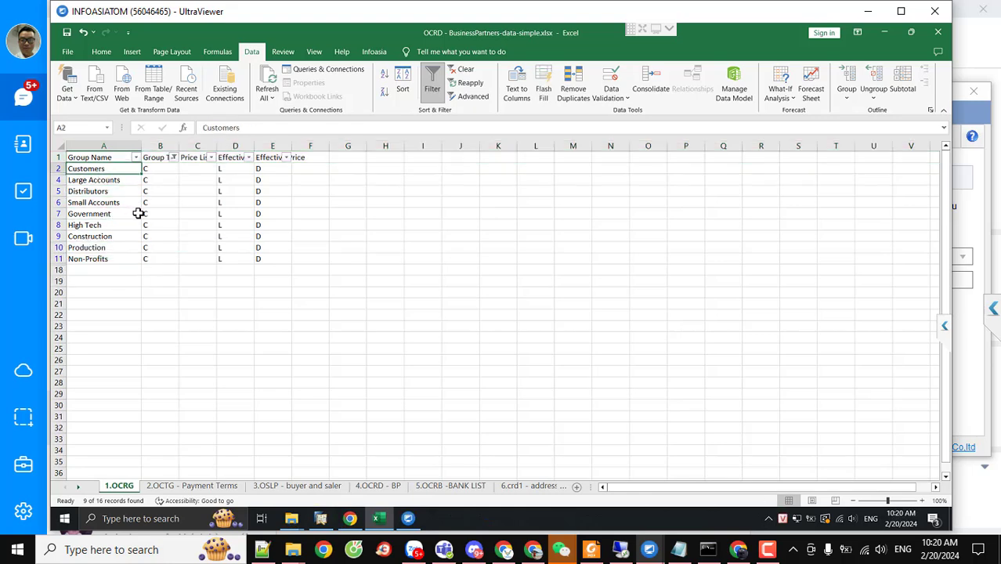
key(alt+Tab)
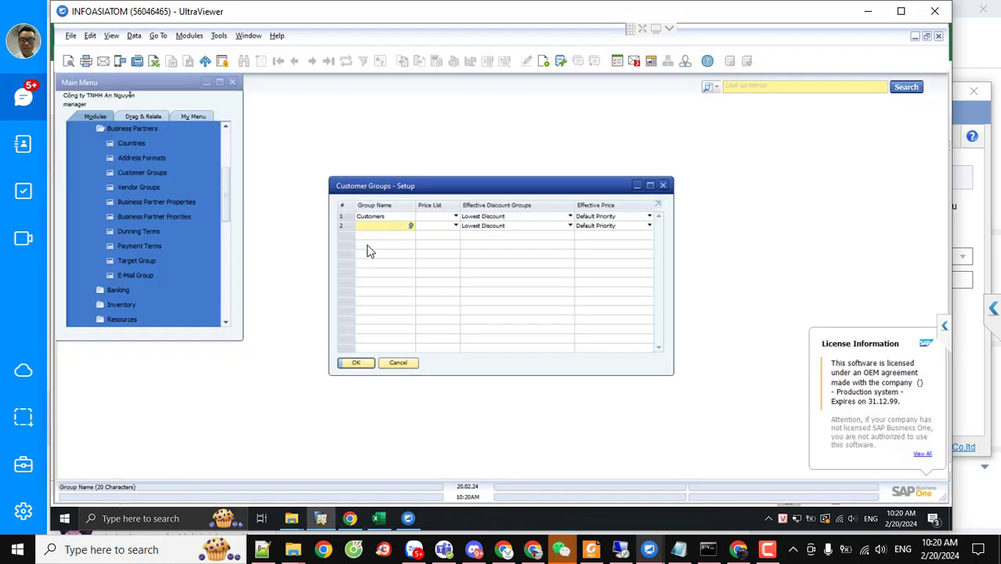
key(alt+Tab)
click(108, 180)
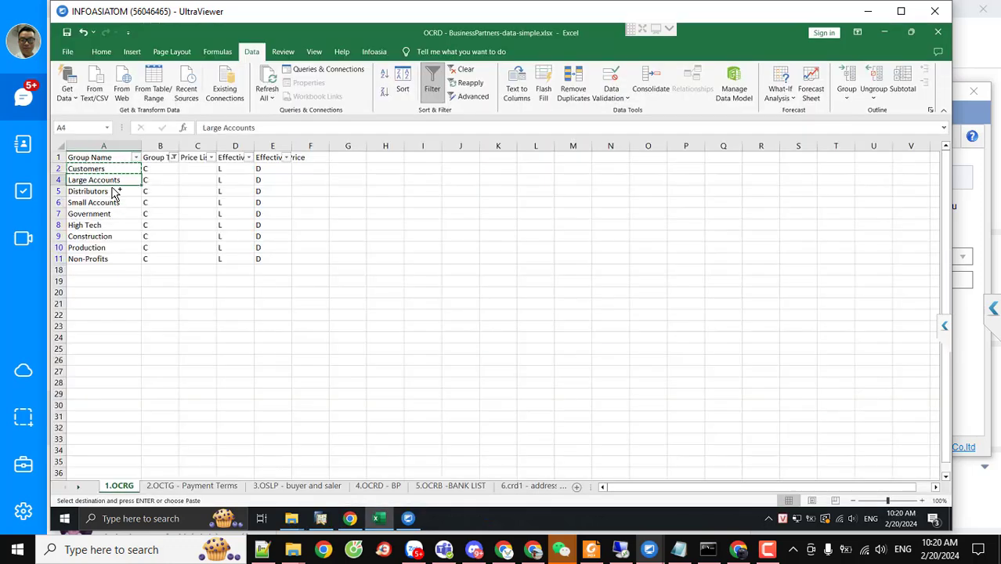
key(alt+Tab)
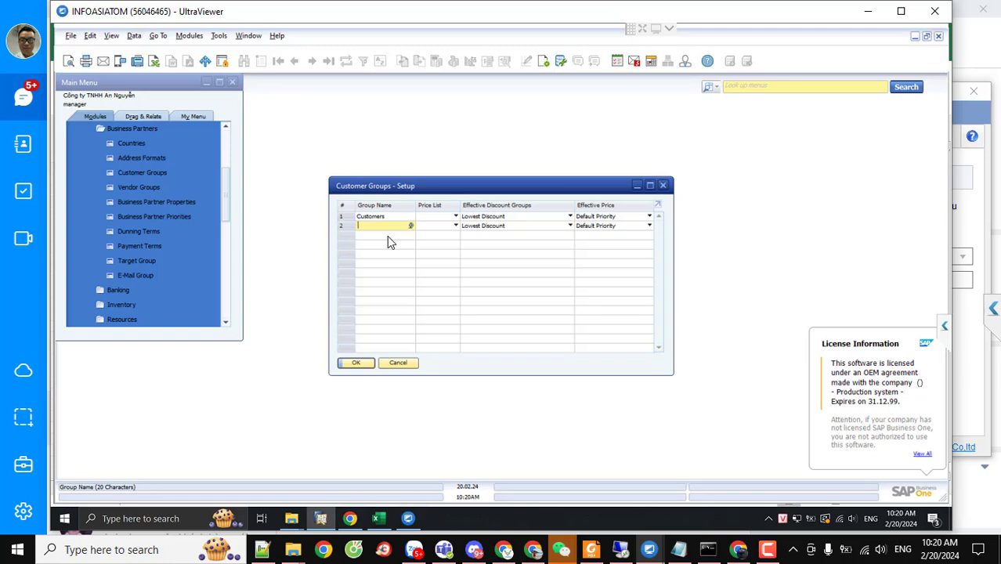
text(Large Accounts)
click(358, 364)
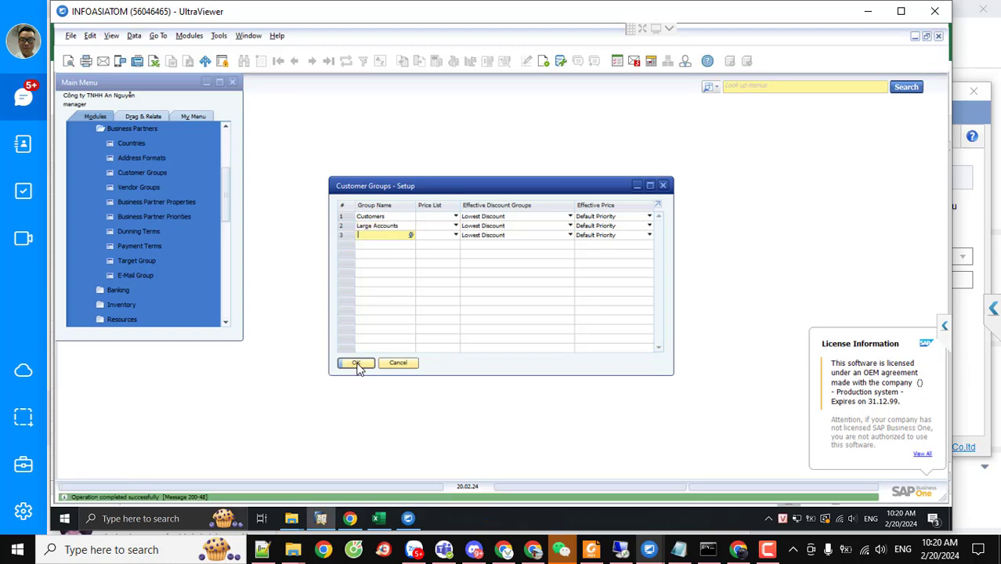
Step: Copy Distributors from Excel into the next customer group row and update
key(alt+Tab)
click(96, 192)
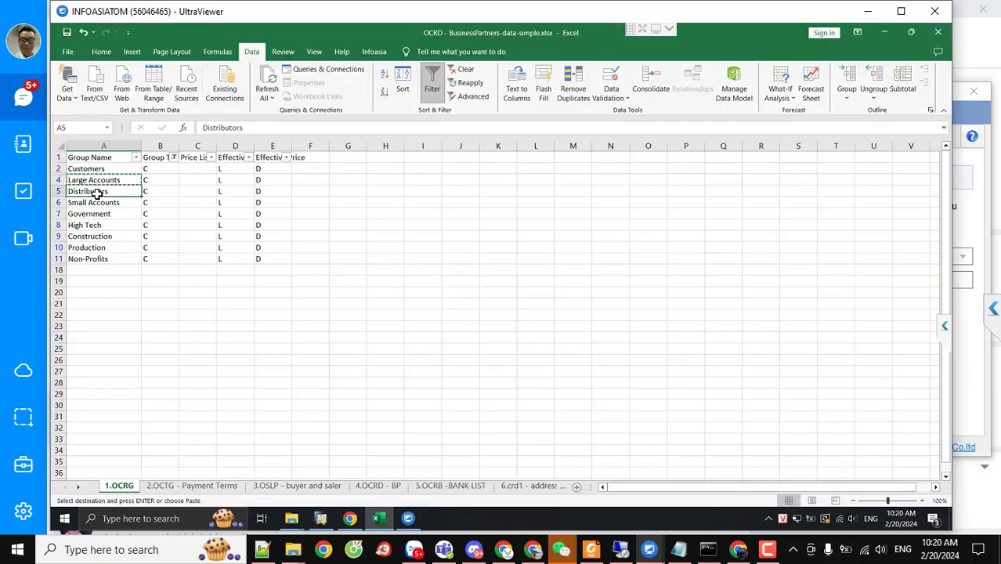
key(alt)
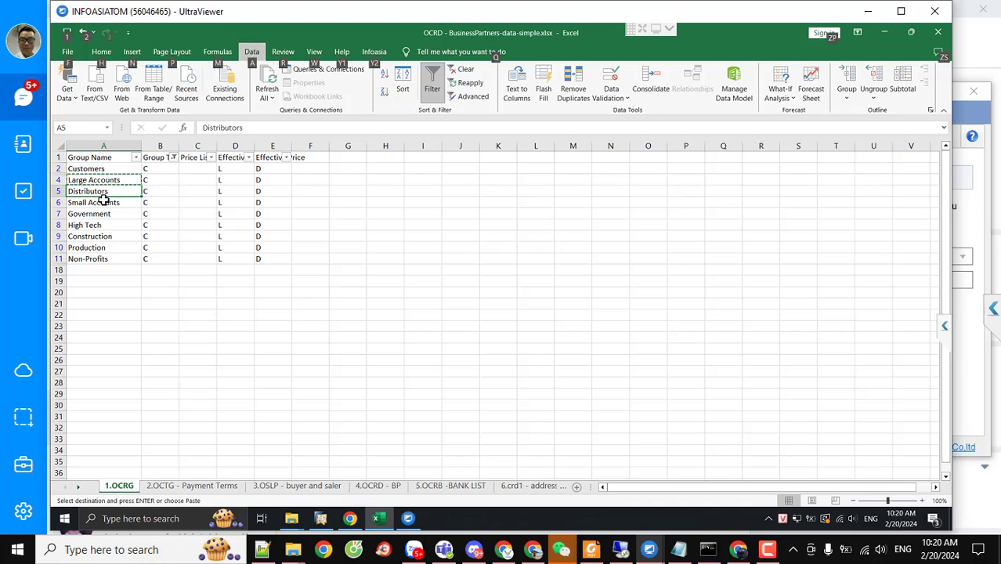
click(101, 235)
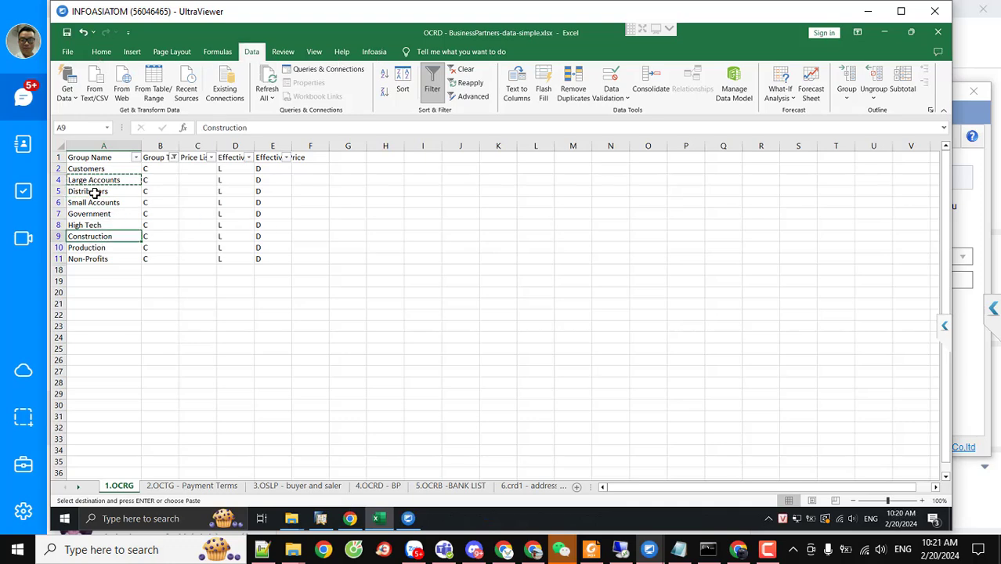
click(94, 193)
key(ctrl+c)
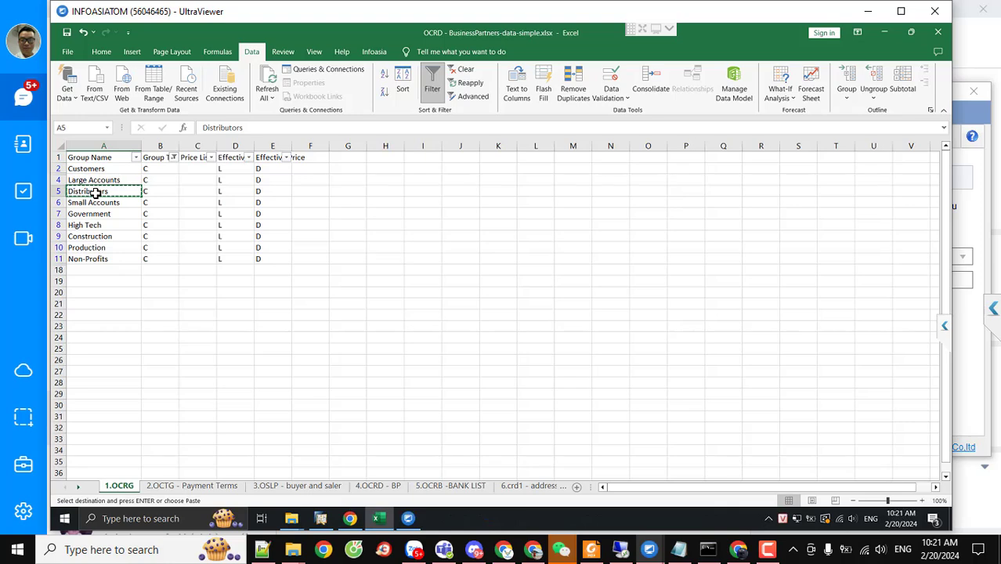
key(alt+Tab)
key(ctrl+v)
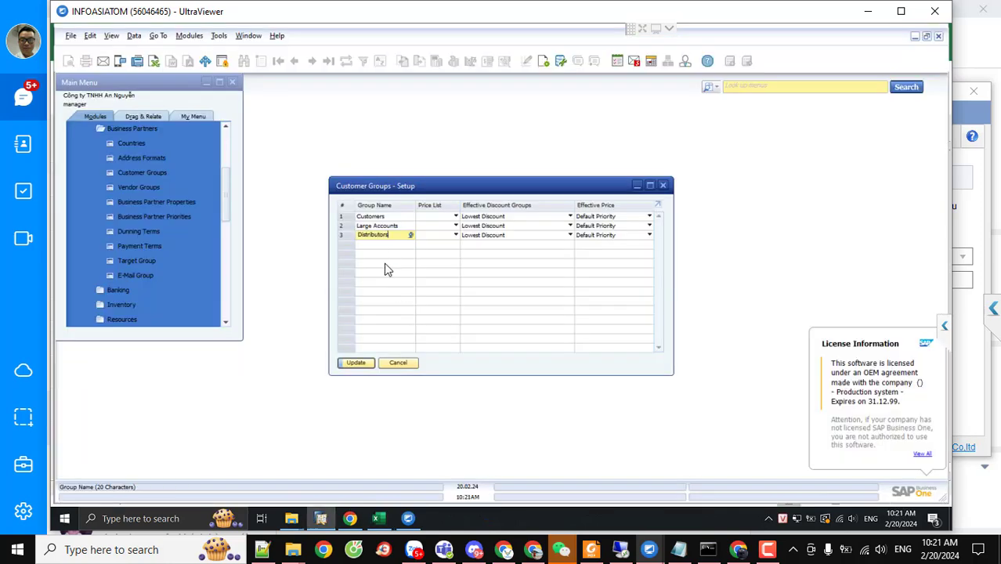
click(354, 364)
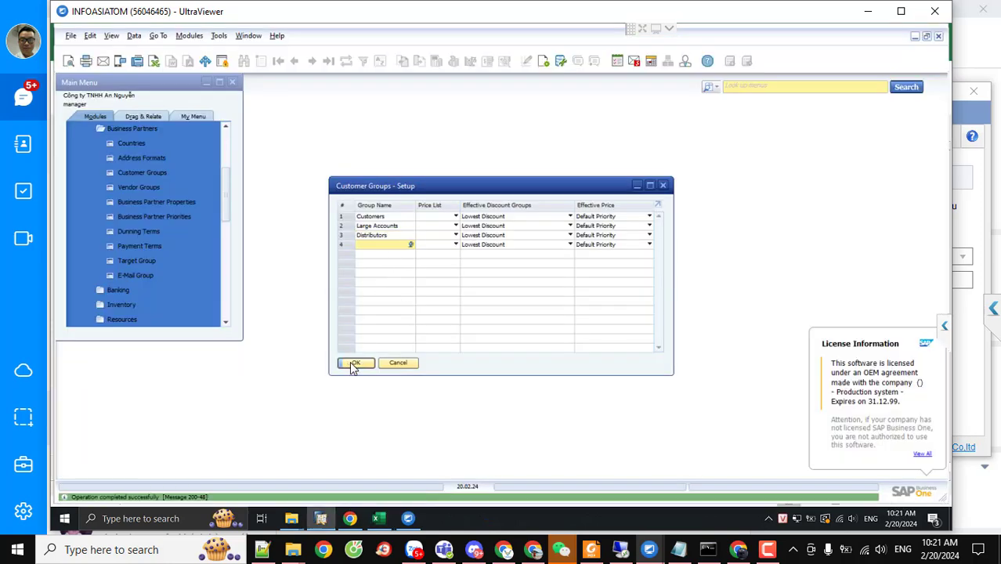
Step: Add the Small Accounts and Government customer groups from Excel
key(alt+Tab)
click(101, 204)
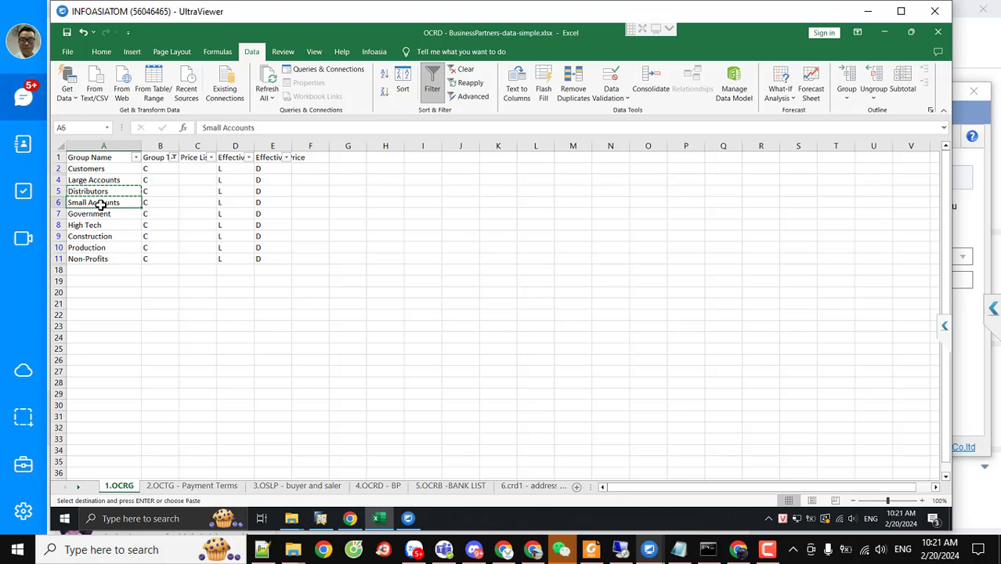
key(ctrl+c)
key(alt+Tab)
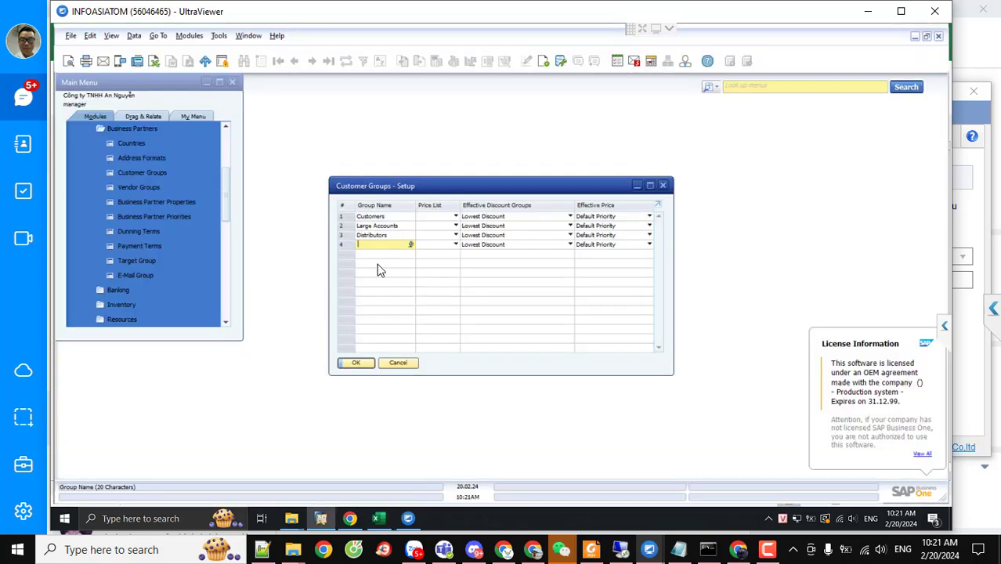
key(ctrl+v)
click(353, 364)
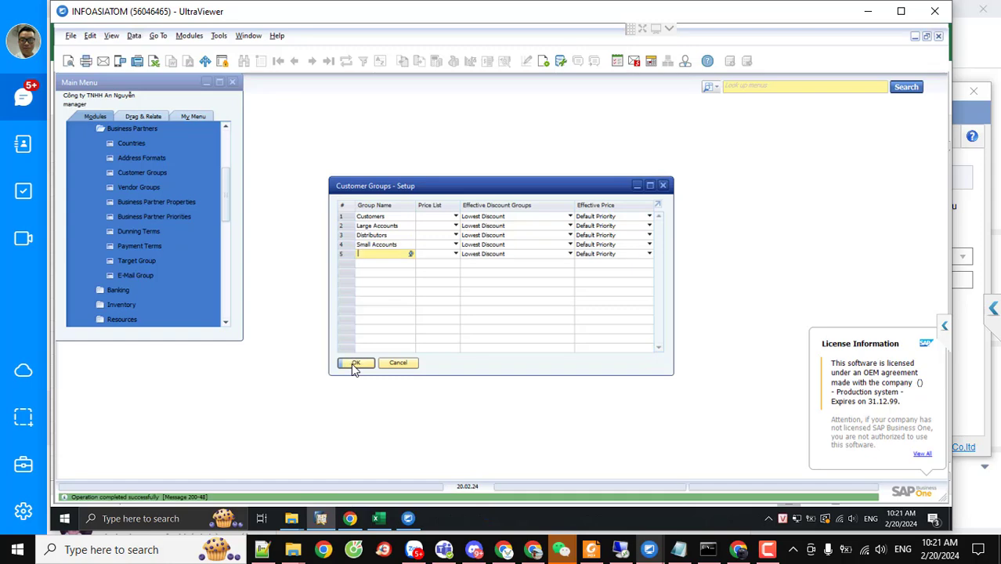
key(alt+Tab)
click(108, 217)
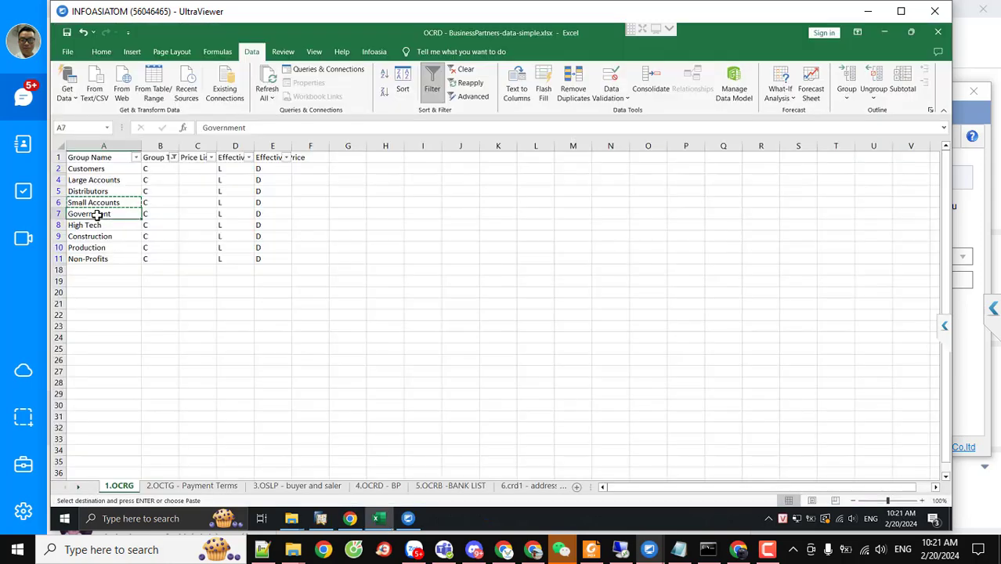
key(ctrl+c)
key(alt+Tab)
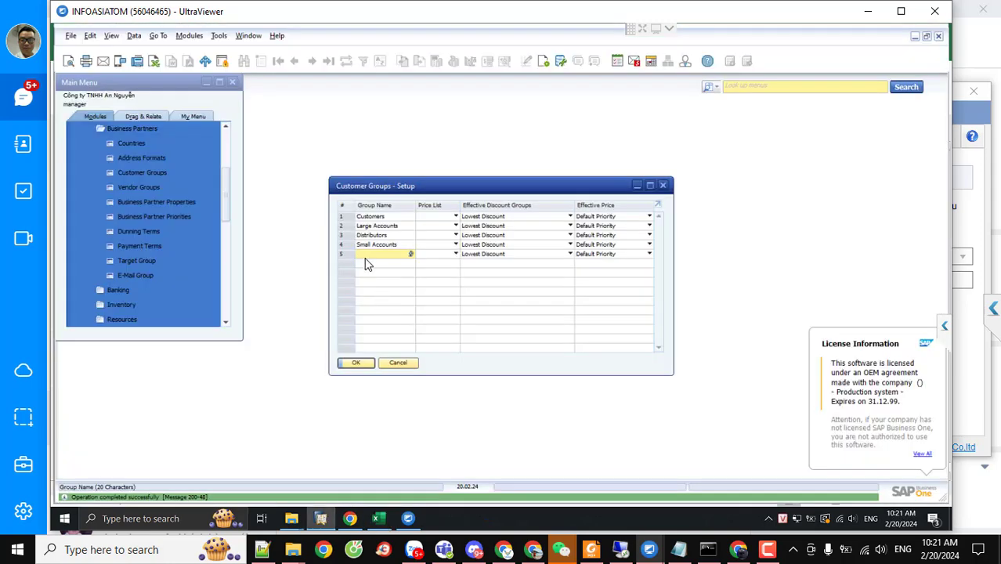
key(ctrl+v)
click(357, 363)
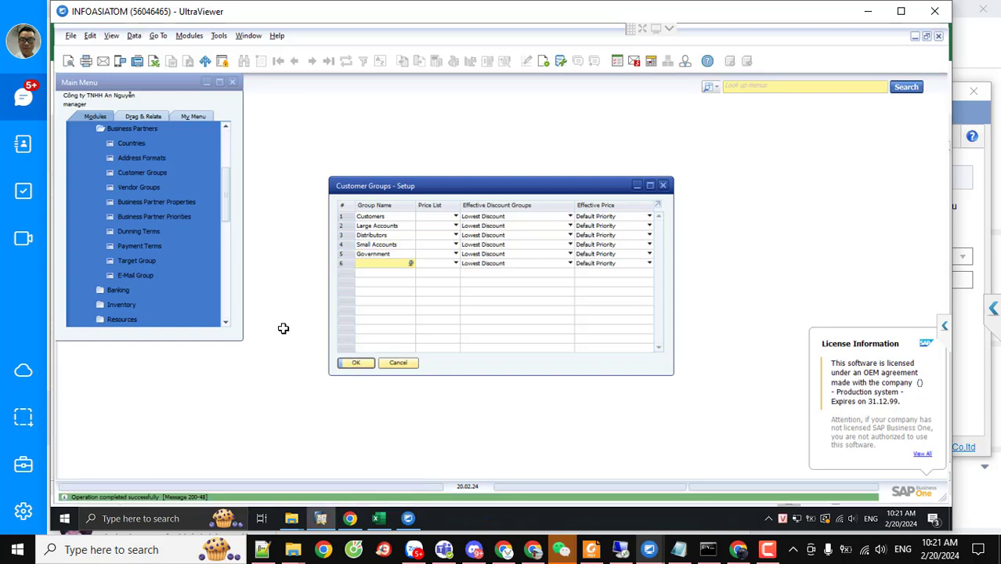
Step: Add the High Tech and Construction customer groups from Excel
key(alt+Tab)
click(101, 225)
key(ctrl+c)
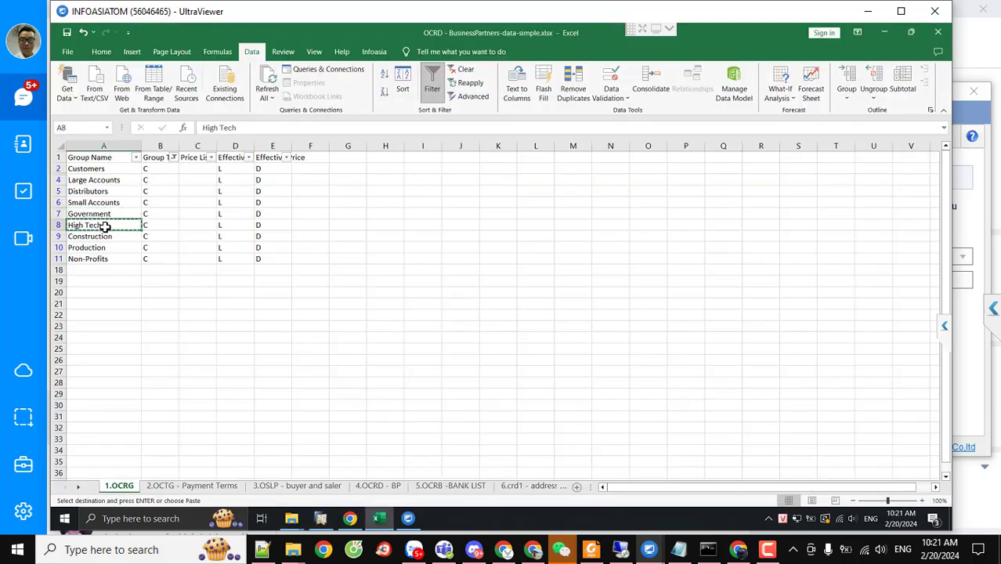
key(alt+Tab)
key(ctrl+v)
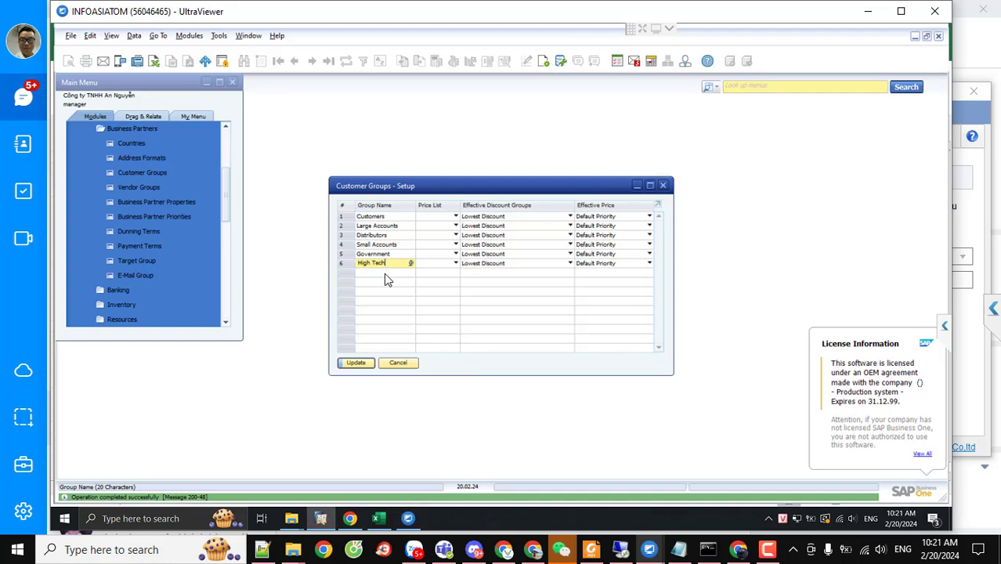
click(357, 362)
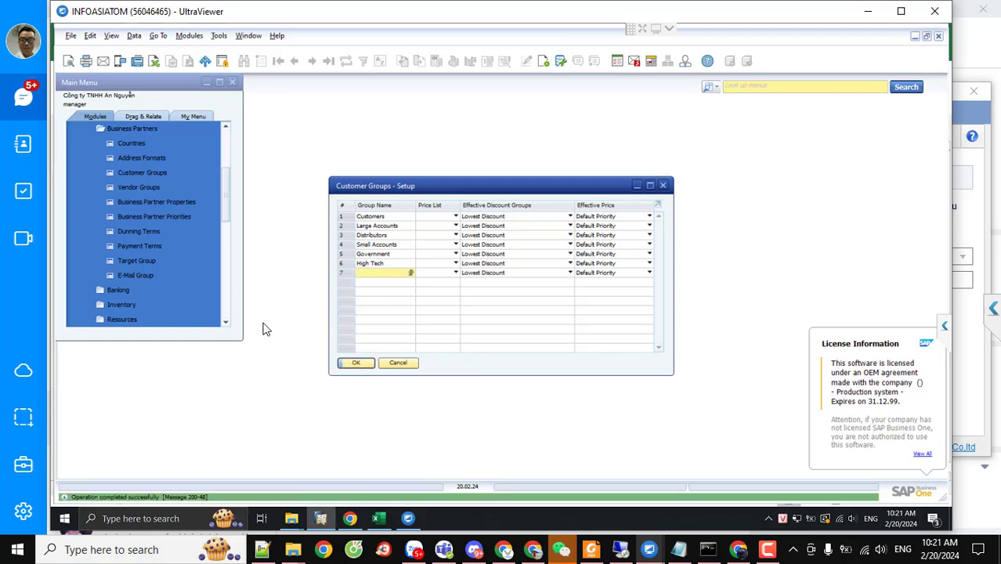
key(alt+Tab)
click(100, 236)
key(ctrl+c)
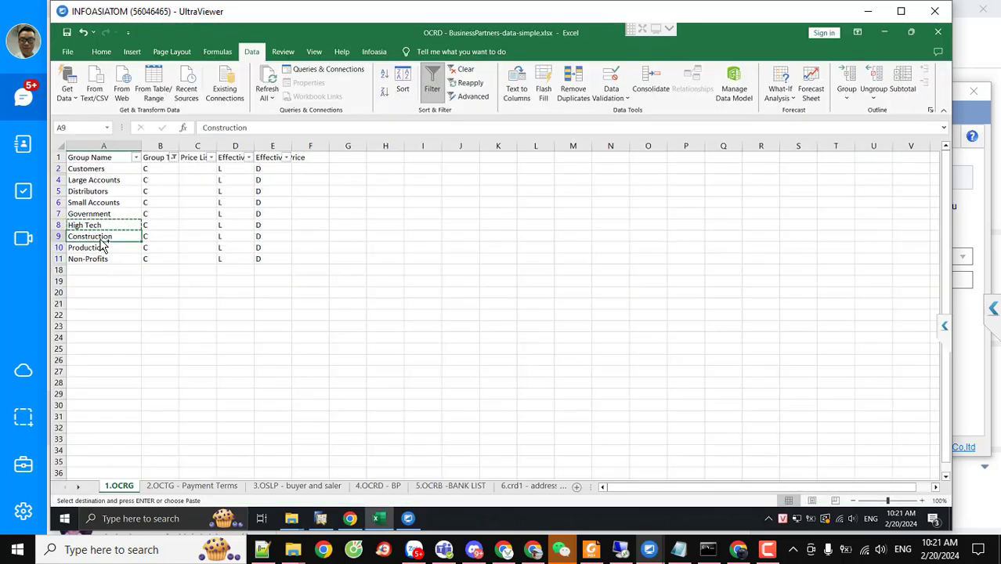
key(alt+Tab)
key(ctrl+v)
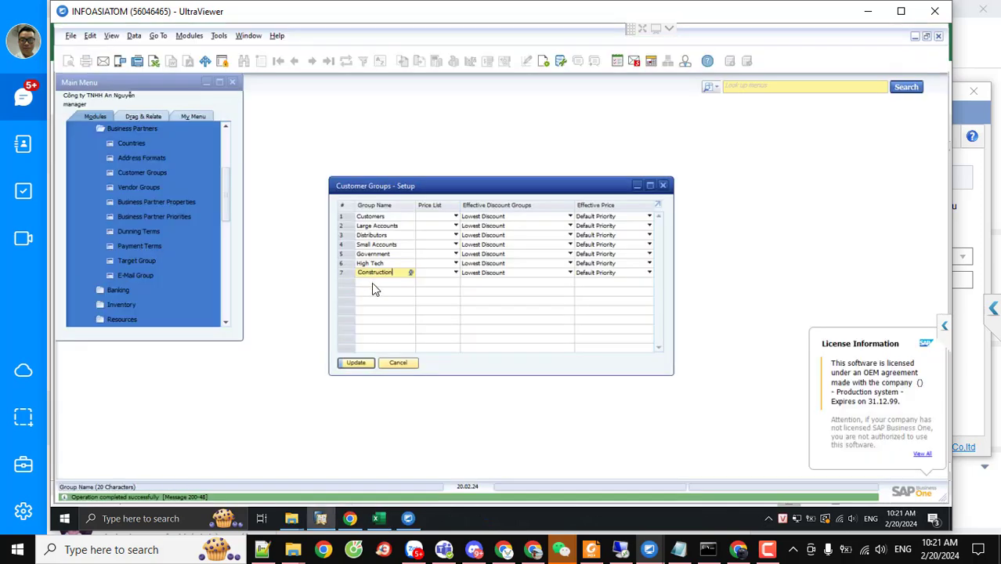
click(362, 362)
Step: Add the Production and Non-Profits customer groups, then close the setup with OK
key(alt+Tab)
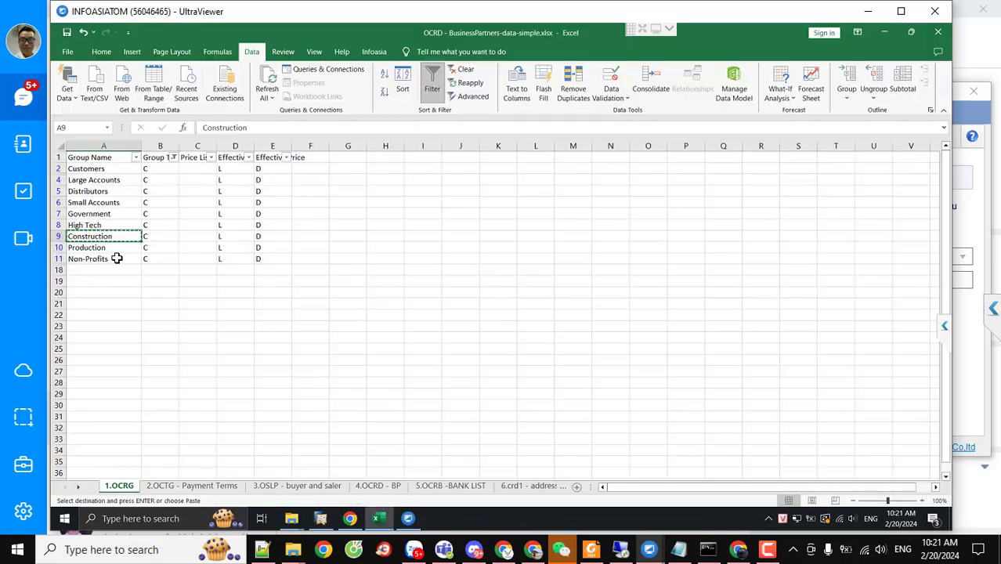
click(98, 248)
key(ctrl+c)
key(alt+Tab)
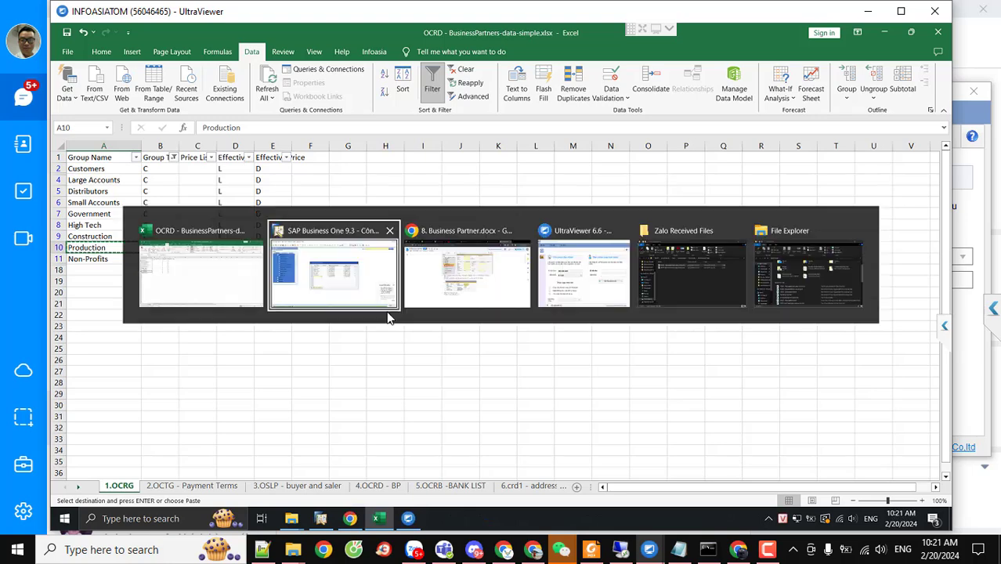
key(ctrl+v)
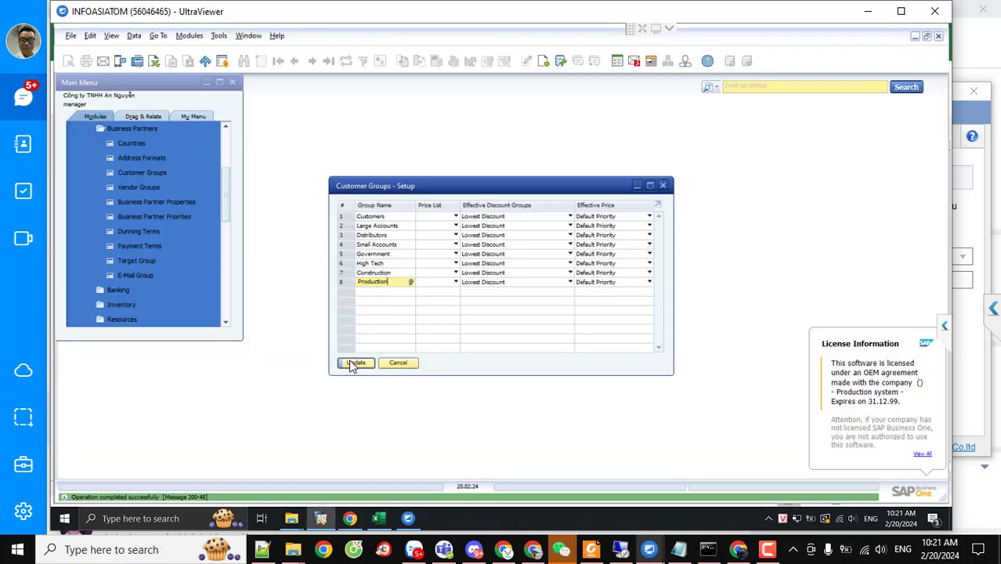
click(356, 362)
key(alt+Tab)
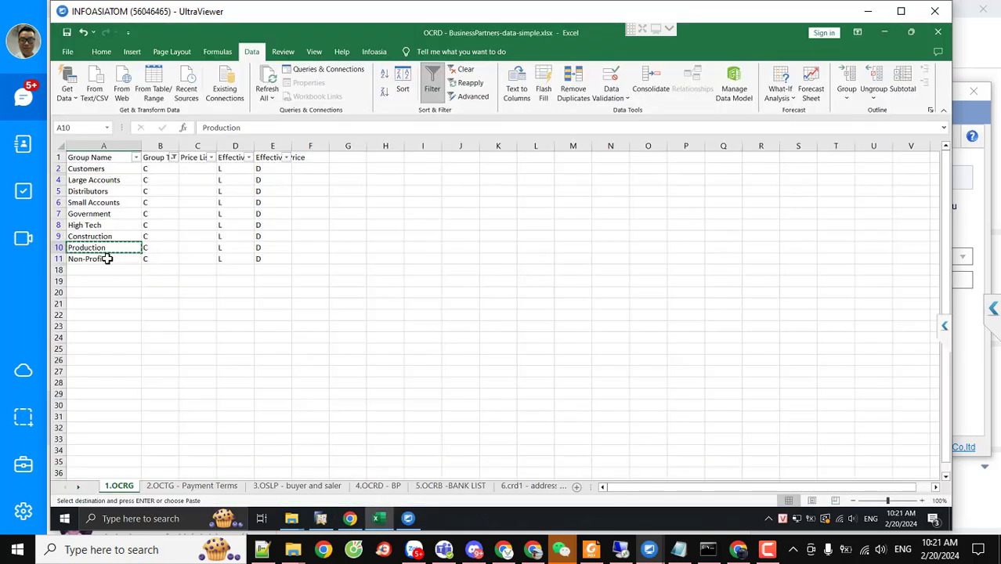
click(106, 260)
key(ctrl+c)
key(alt+Tab)
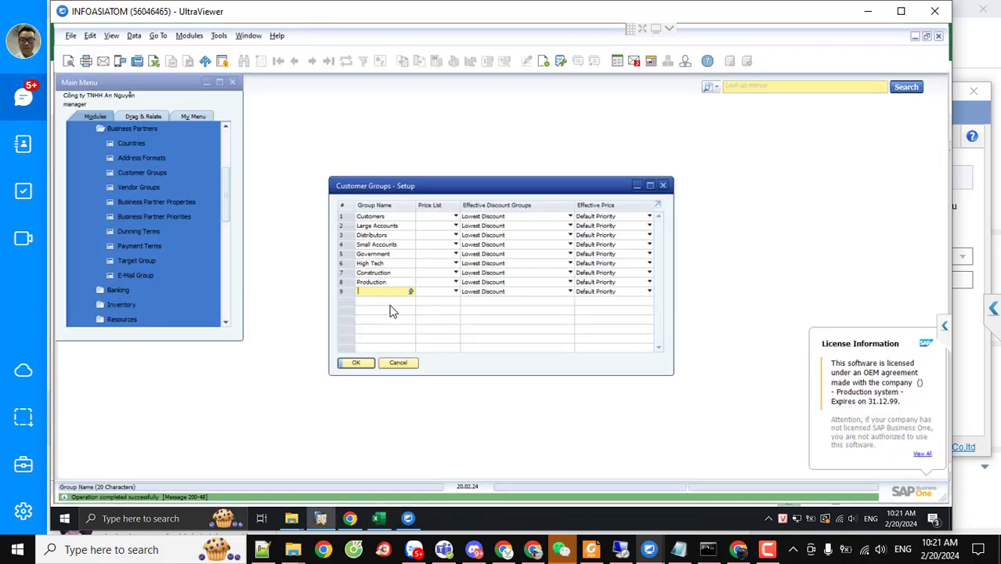
key(ctrl+v)
click(356, 363)
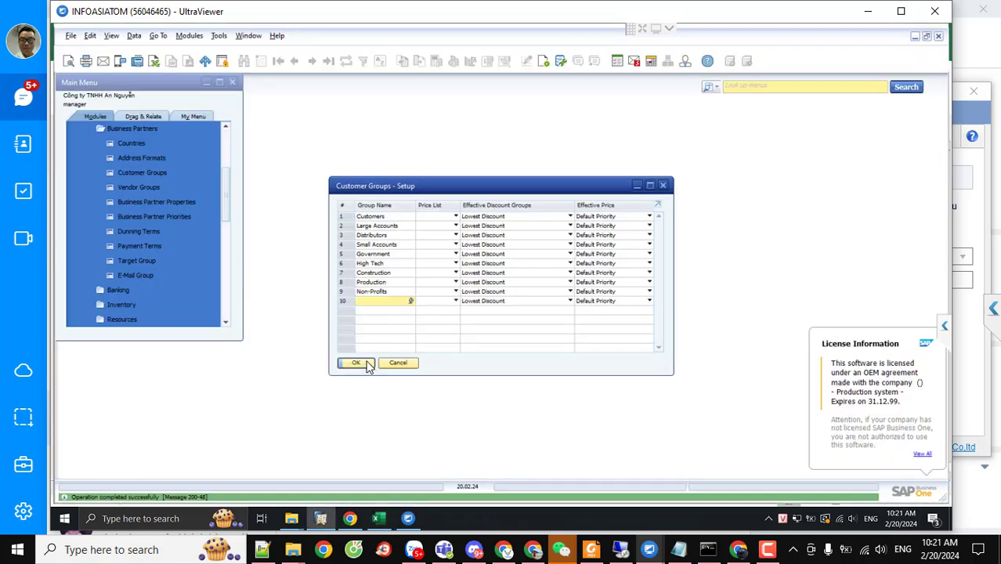
click(356, 364)
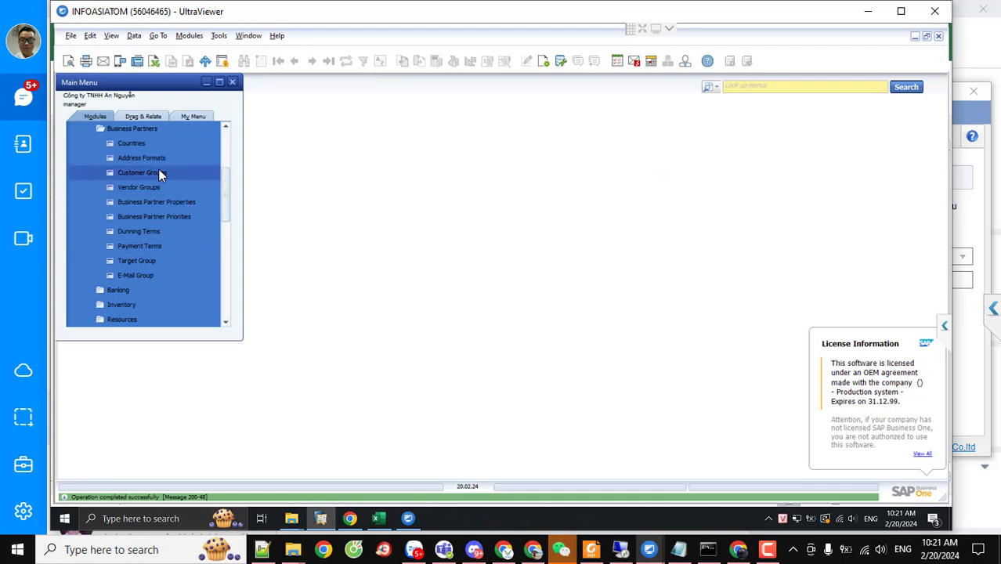
Step: Open the Vendor Groups - Setup window in SAP Business One
scroll(159, 173, up, 1)
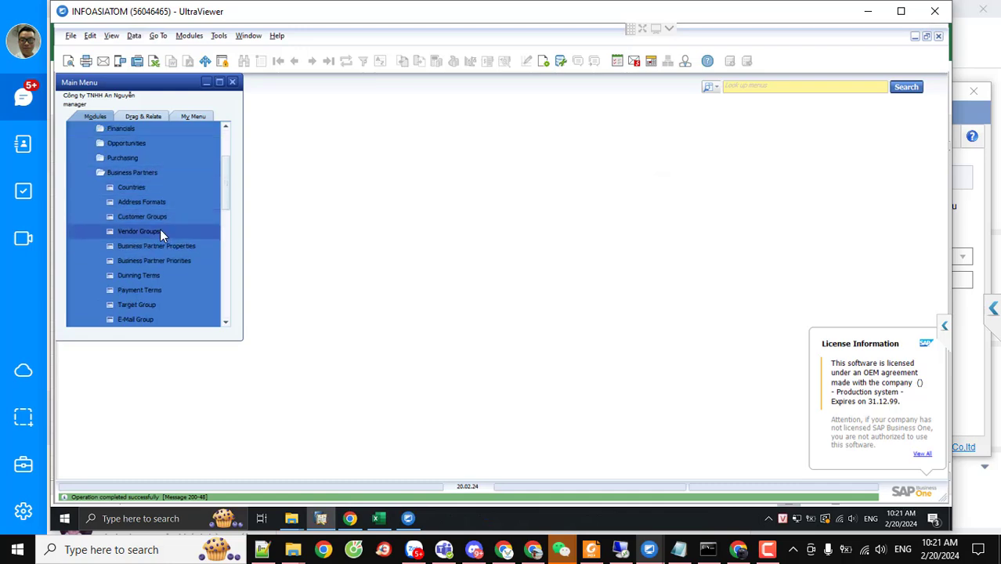
click(160, 231)
key(alt+Tab)
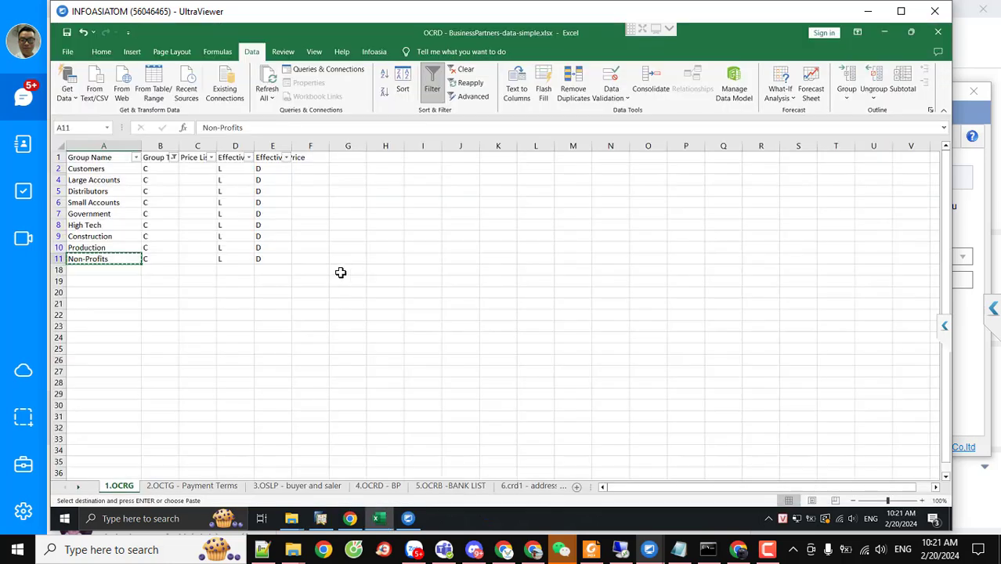
Step: Filter the Excel group list to Group Type S only and copy Global OEM from A12
click(174, 158)
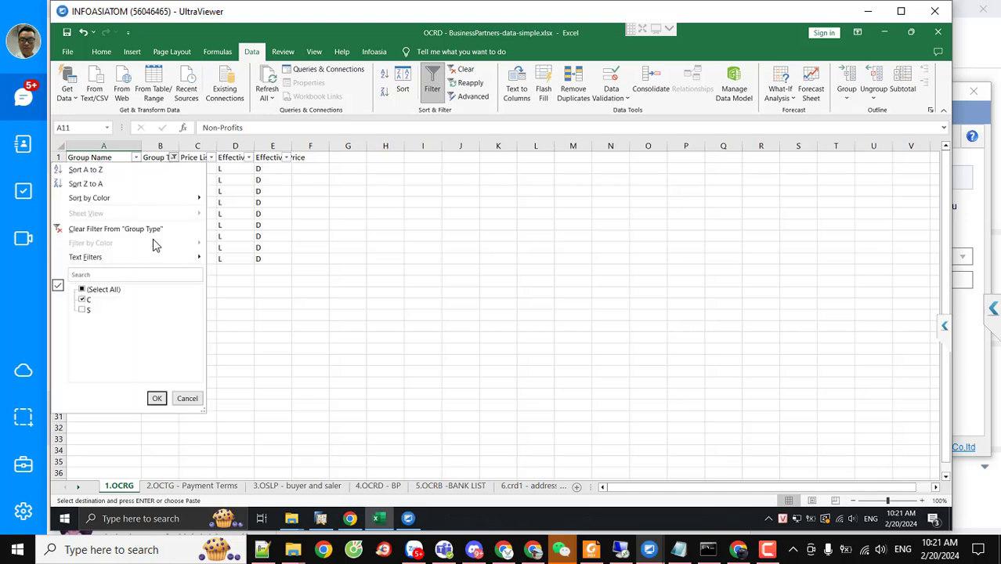
click(84, 311)
click(82, 290)
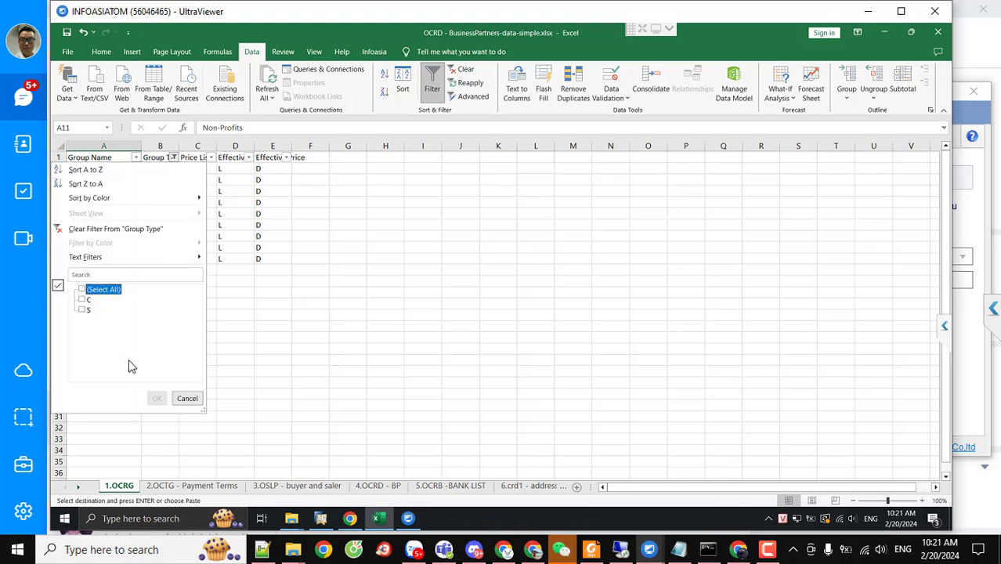
click(85, 311)
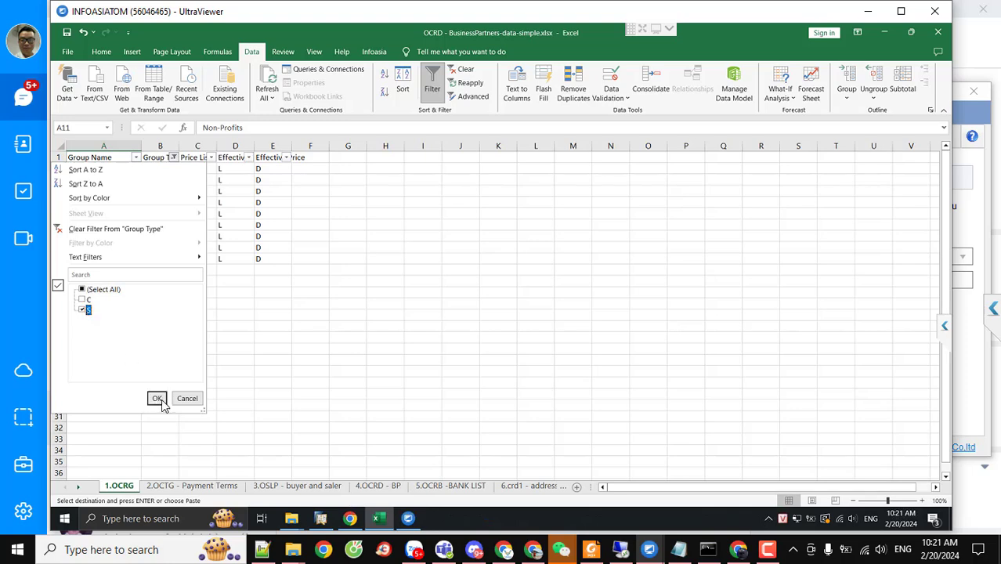
click(157, 400)
click(105, 180)
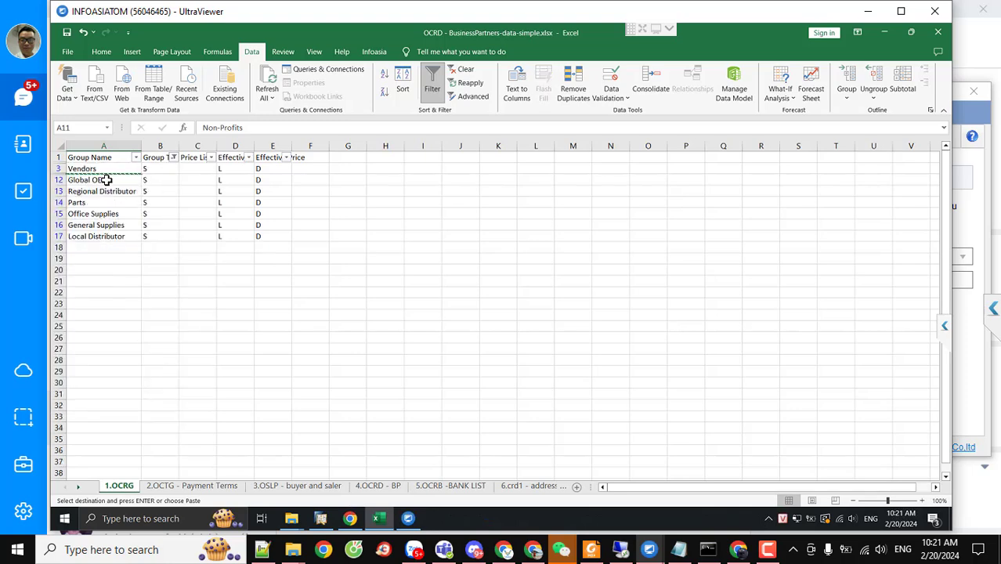
key(ctrl+c)
Step: Add the Global OEM and Regional Distributor vendor groups from the Excel template
key(alt+Tab)
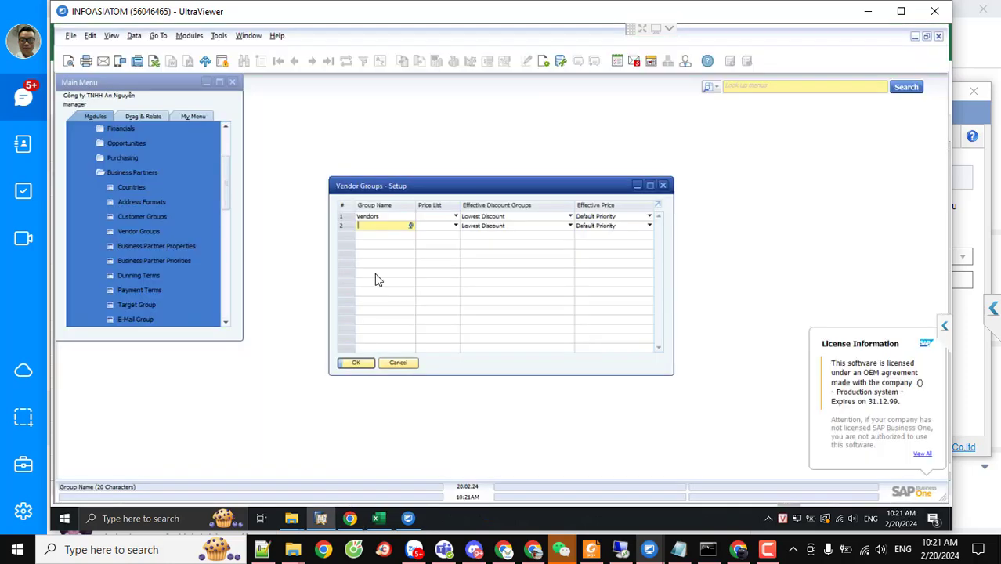
key(ctrl+v)
click(357, 363)
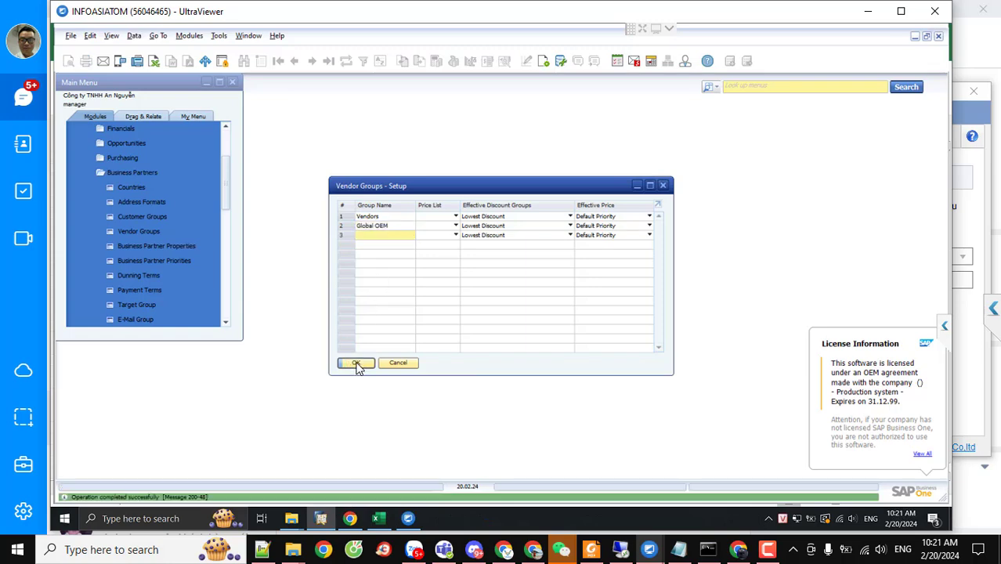
key(alt+Tab)
click(105, 192)
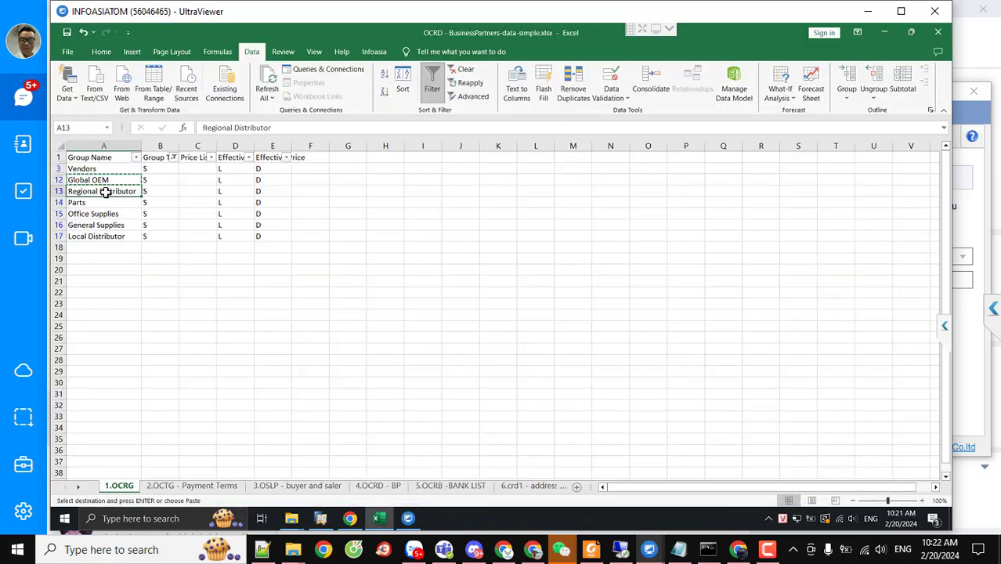
key(alt+Tab)
key(ctrl+v)
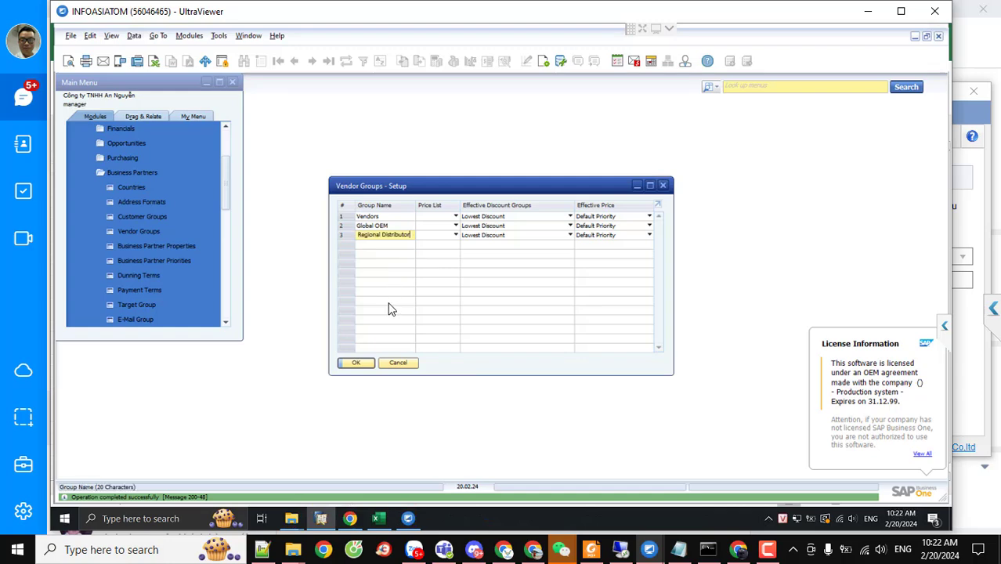
click(358, 365)
Step: Add the Parts and Office Supplies vendor groups from the Excel template
key(alt+Tab)
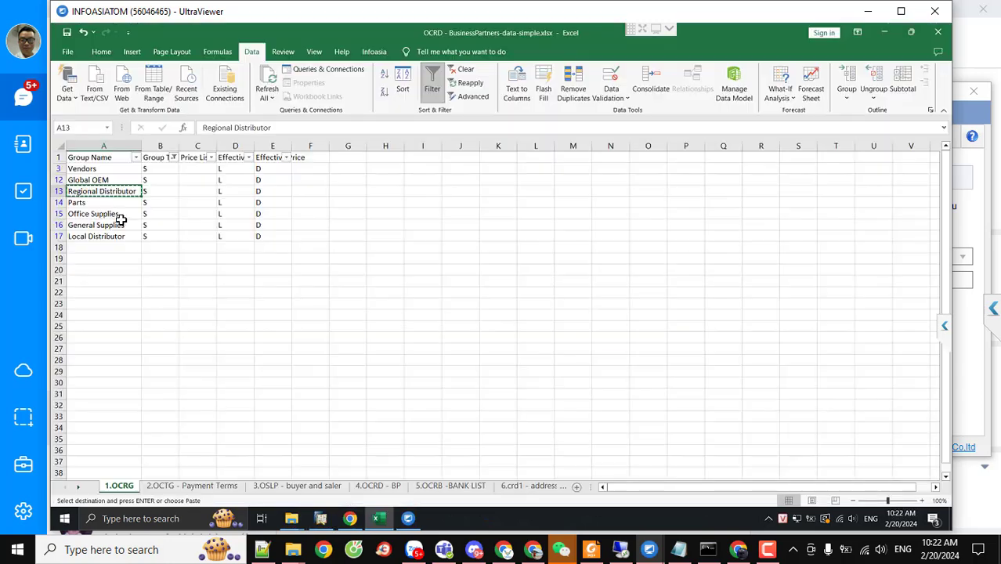
click(106, 203)
key(ctrl+c)
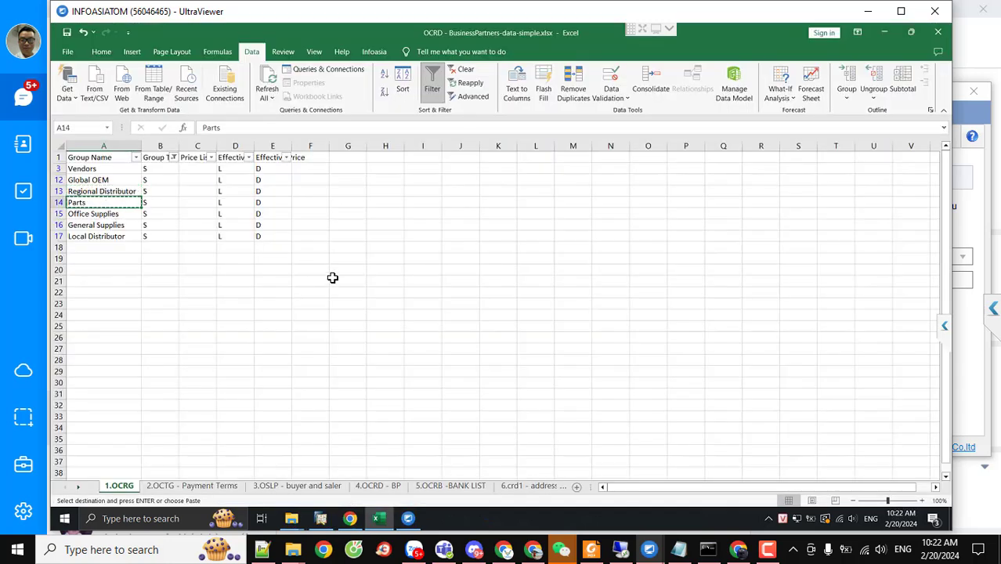
key(alt+Tab)
key(ctrl+v)
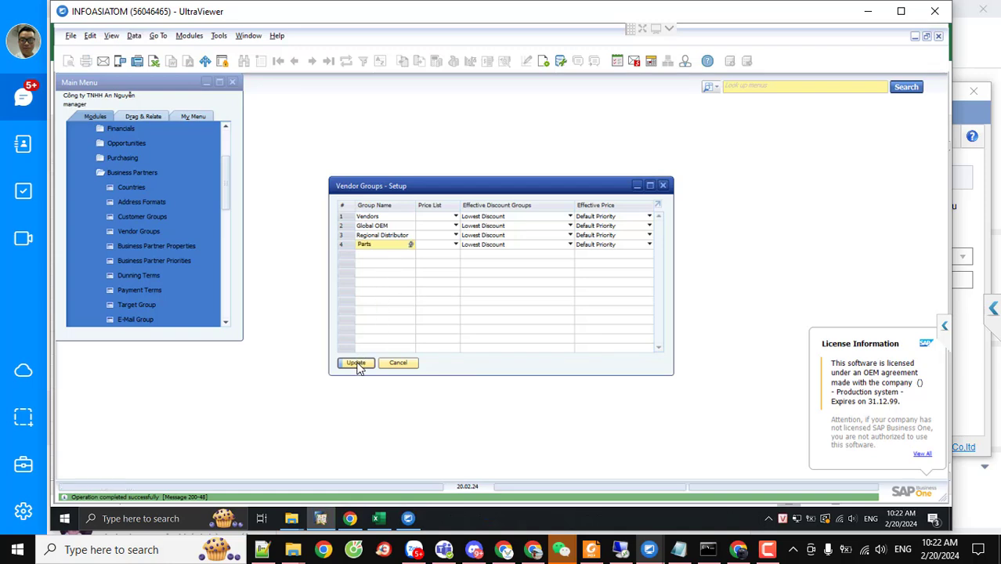
click(356, 362)
key(alt+Tab)
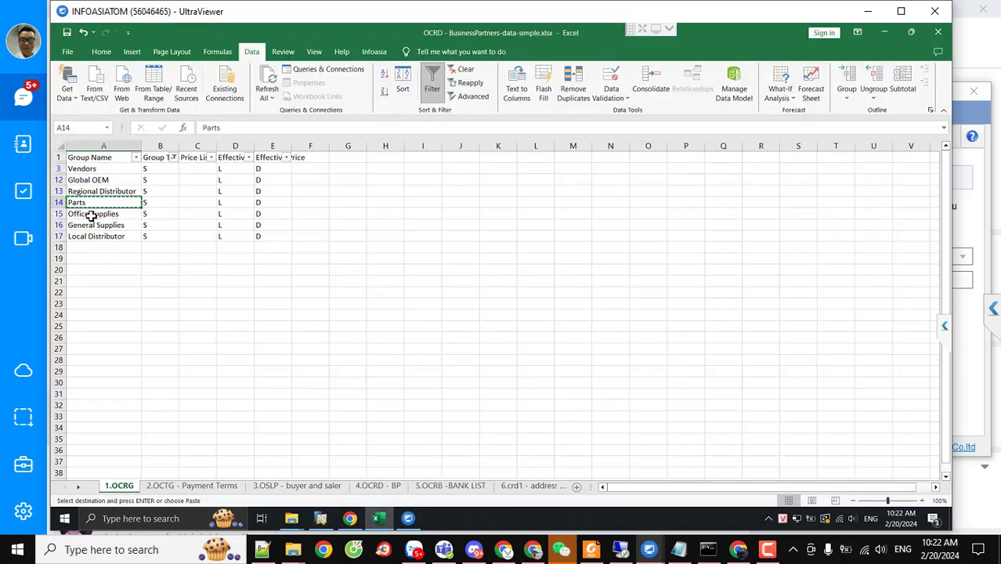
click(92, 215)
key(ctrl+c)
key(alt+Tab)
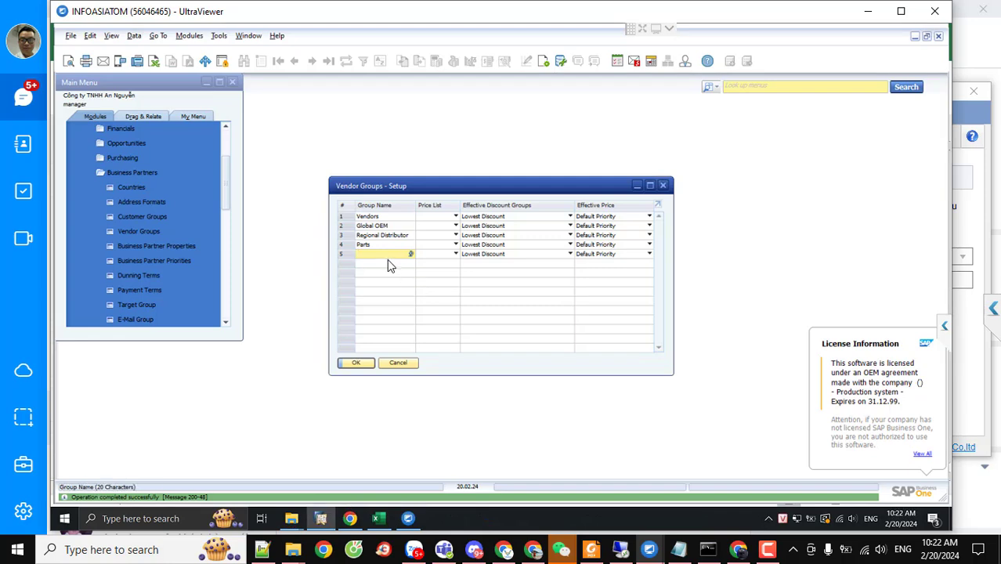
click(388, 255)
key(ctrl+v)
click(359, 363)
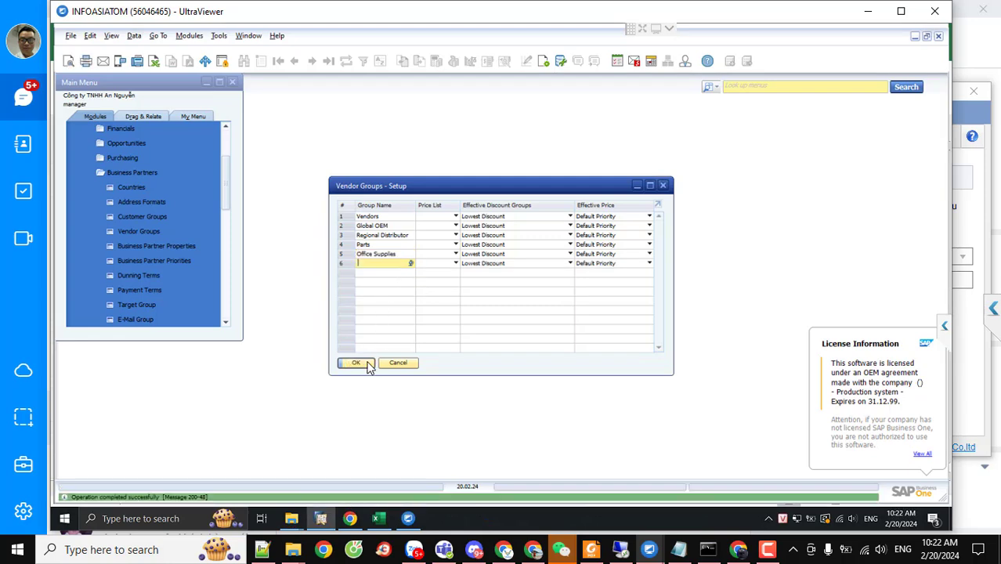
Step: Add the General Supplies and Local Distributor vendor groups, then close the setup
key(alt+Tab)
click(103, 226)
key(ctrl+c)
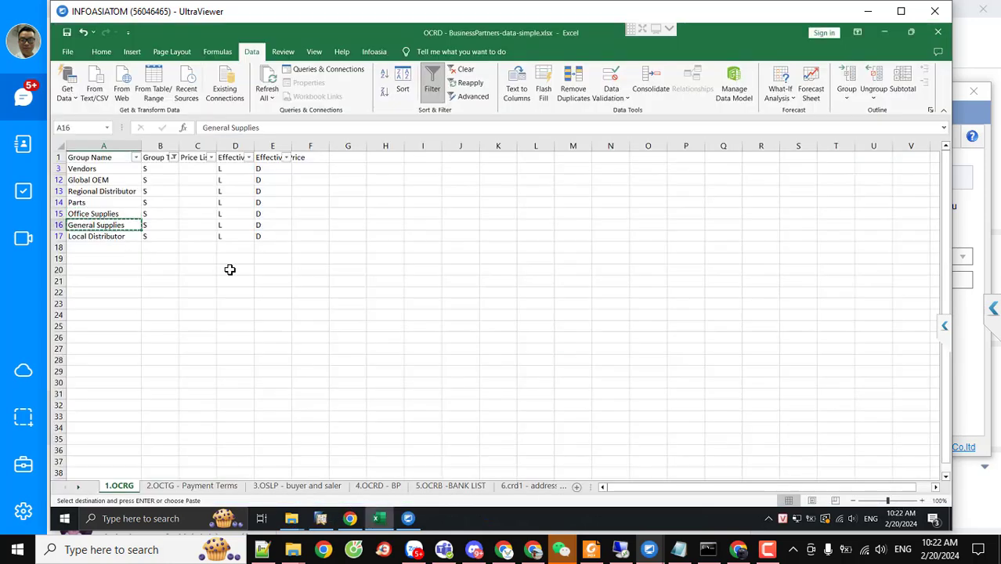
key(alt+Tab)
key(ctrl+v)
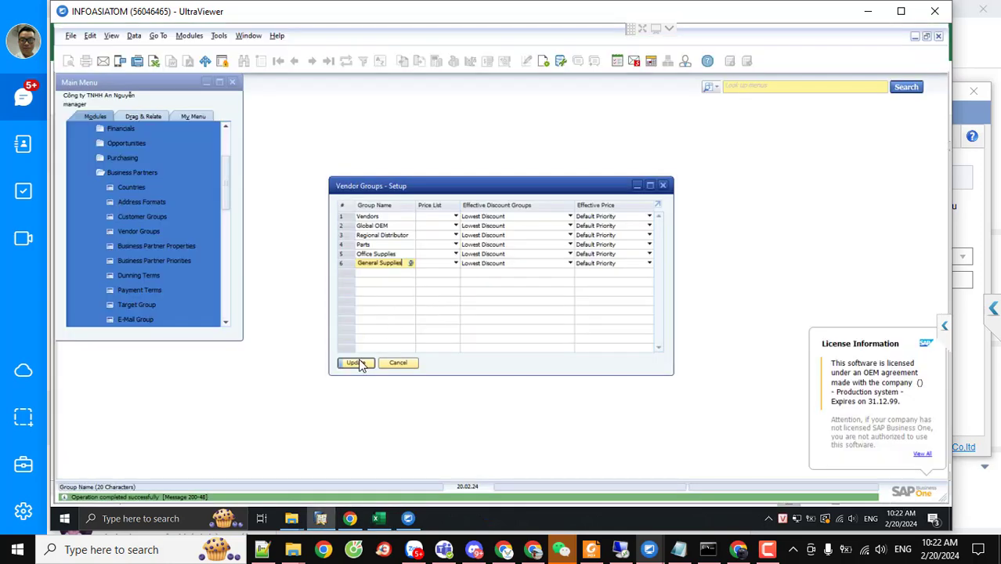
click(357, 362)
key(alt+Tab)
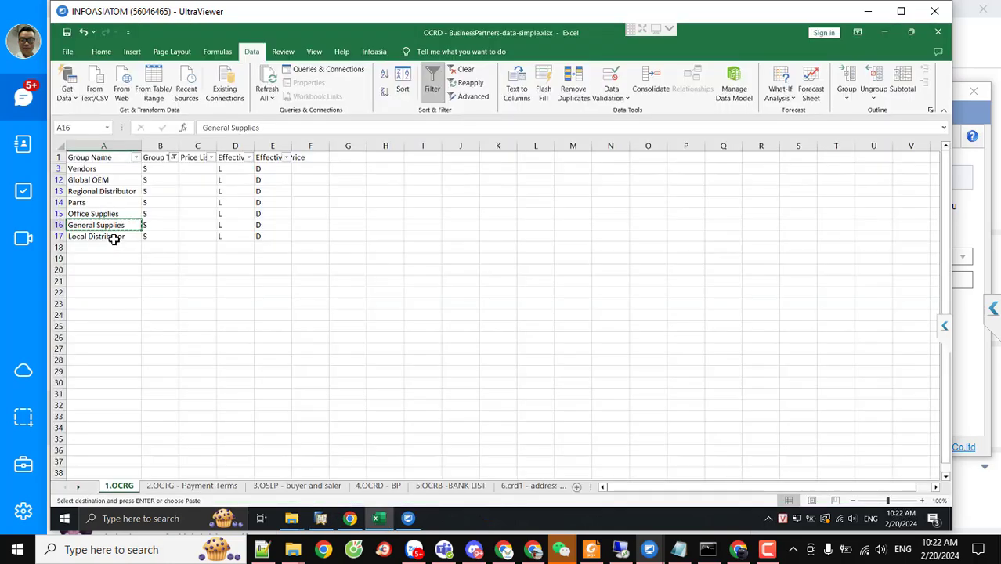
click(112, 236)
key(ctrl+c)
key(alt+Tab)
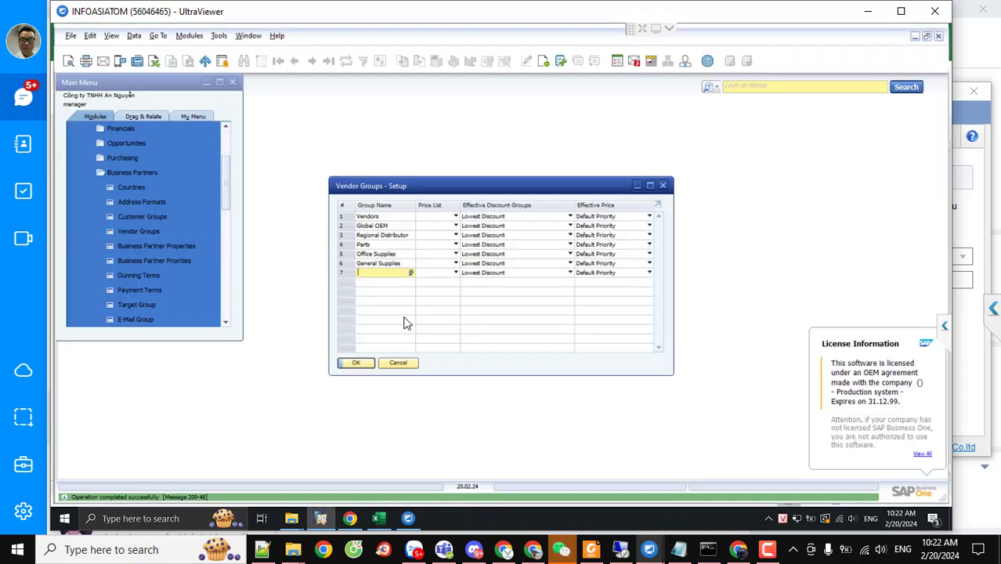
key(ctrl+v)
click(357, 363)
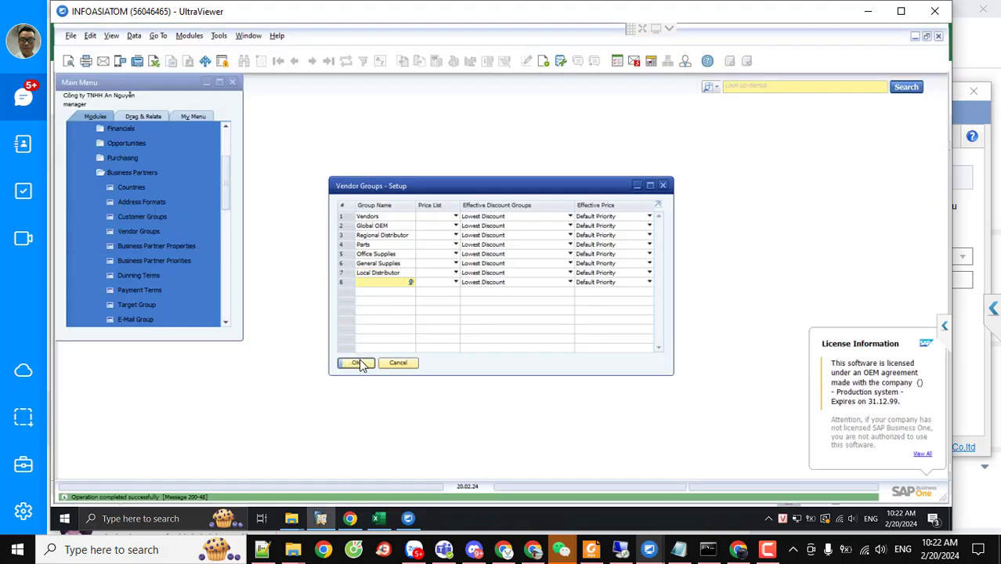
click(358, 363)
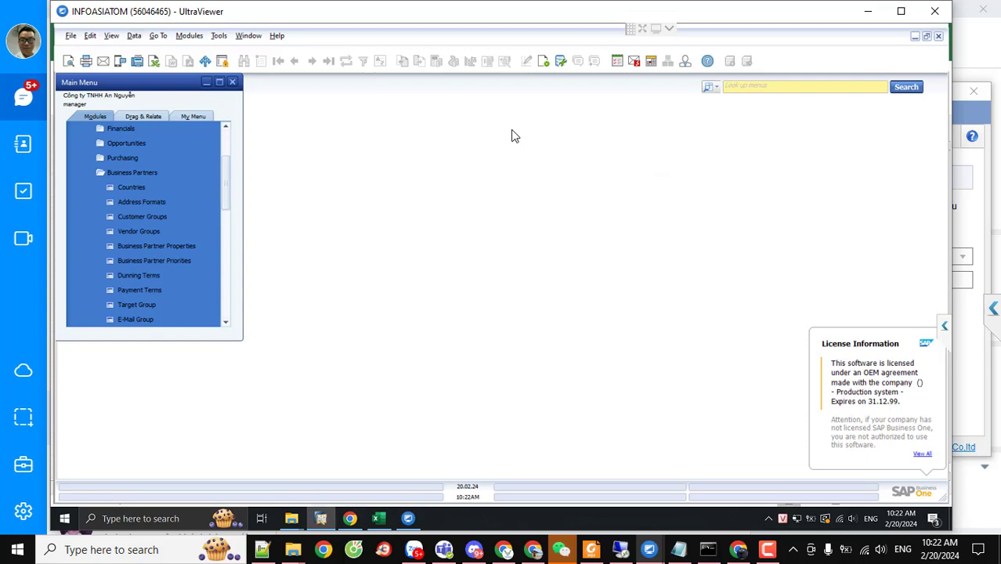
Step: Run a Query Generator query on the OCRG table to preview its rows
click(219, 37)
mouse_move(252, 174)
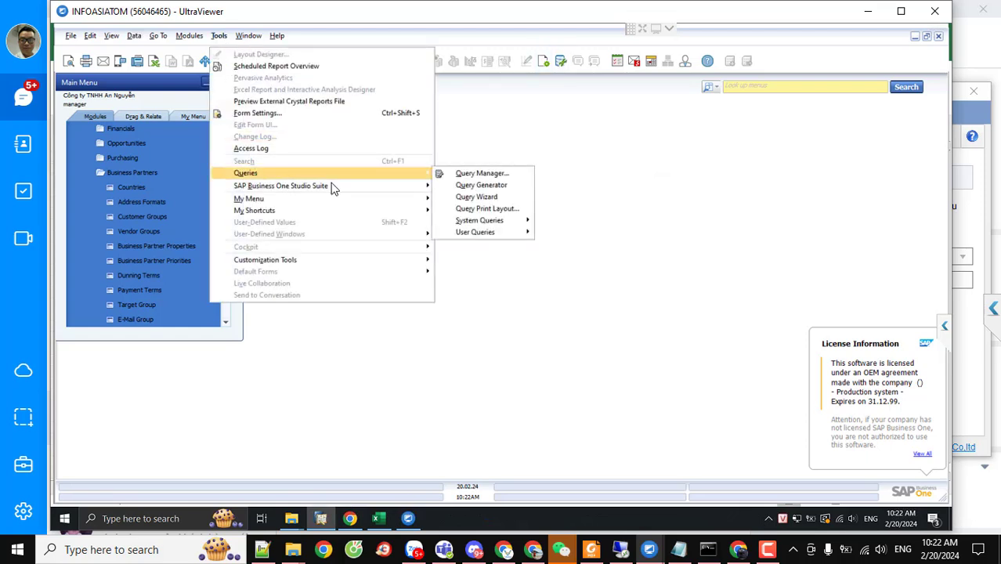
click(499, 188)
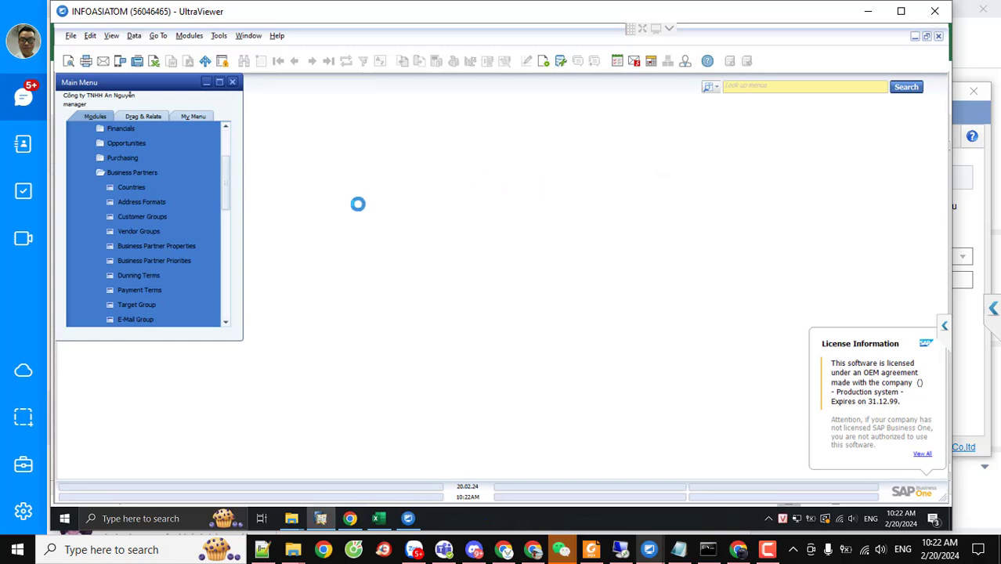
click(379, 519)
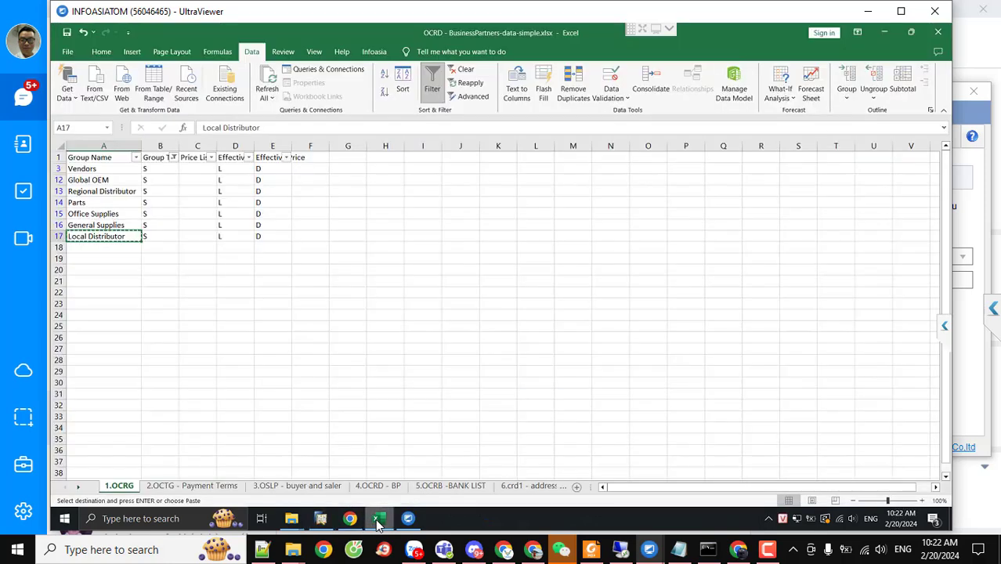
click(379, 520)
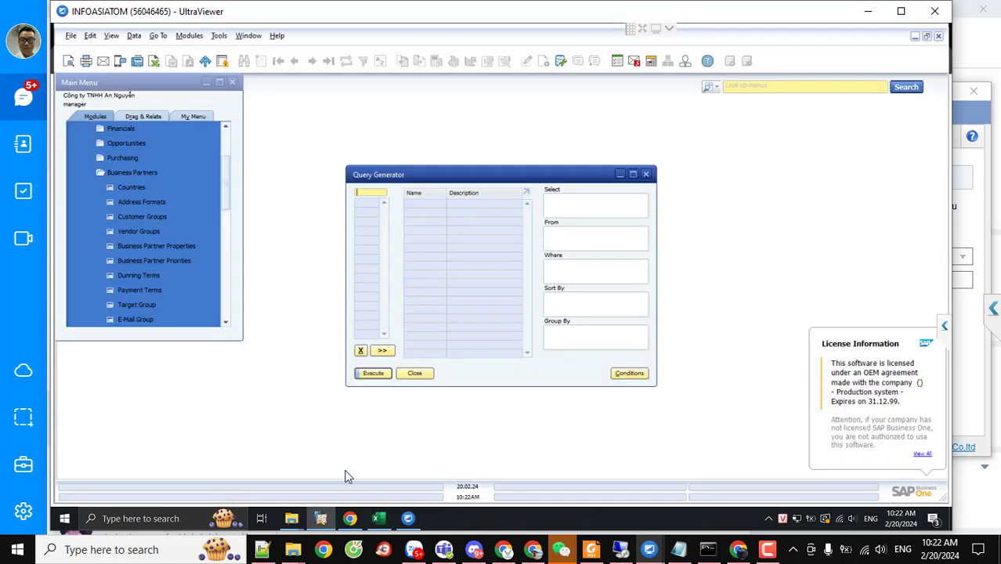
key(Tab)
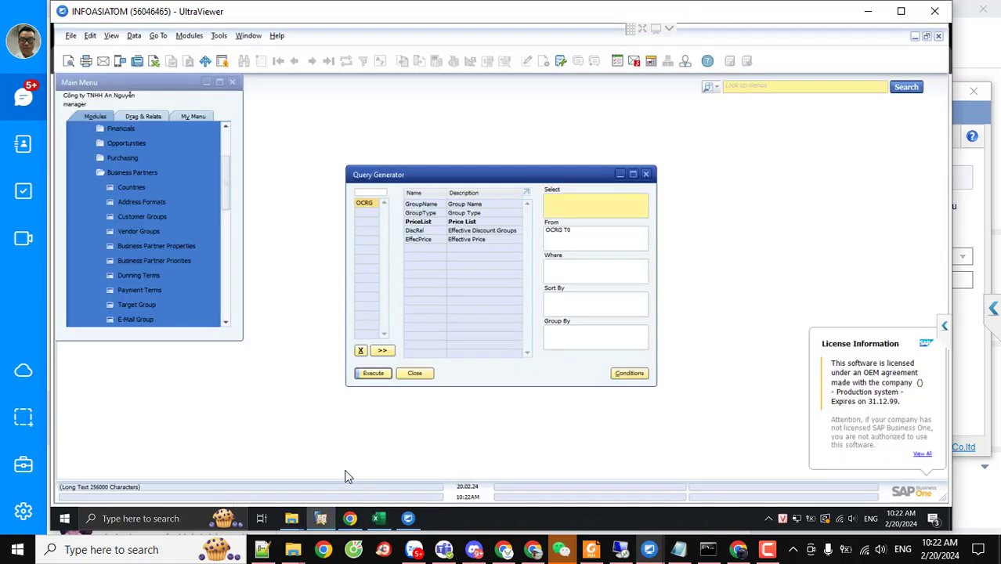
click(372, 374)
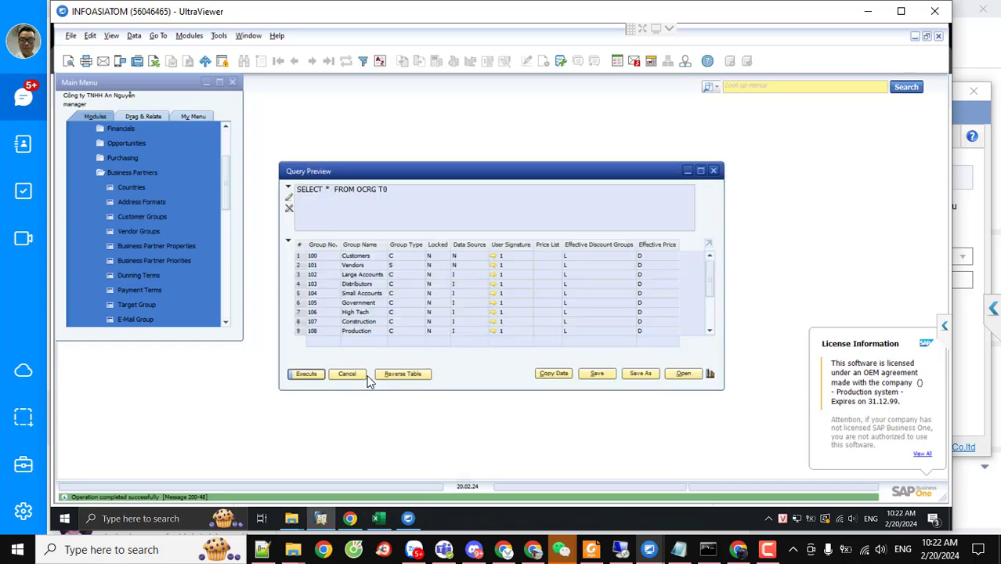
Step: Maximize the OCRG preview, copy the whole result table, and return to Excel
click(702, 171)
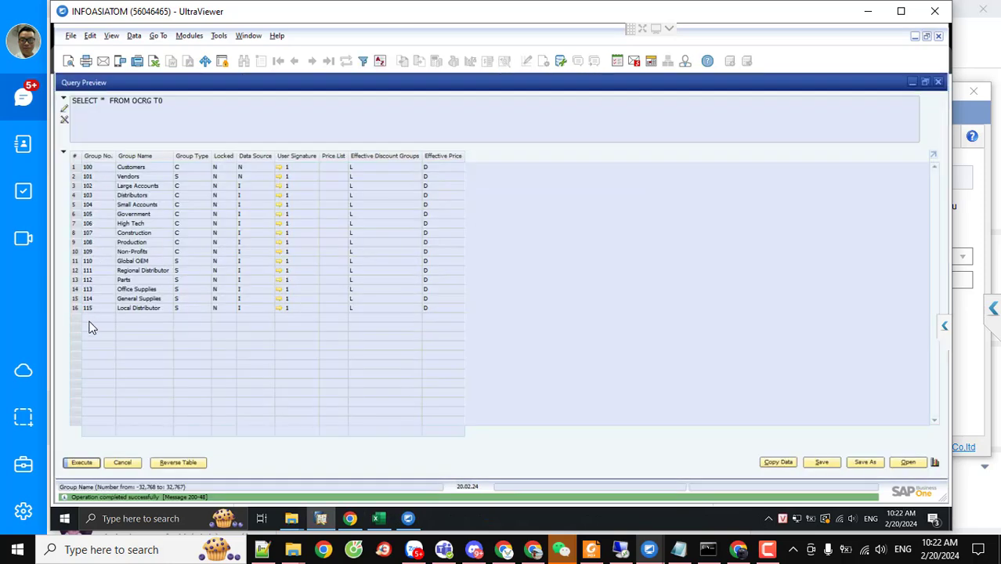
right_click(80, 161)
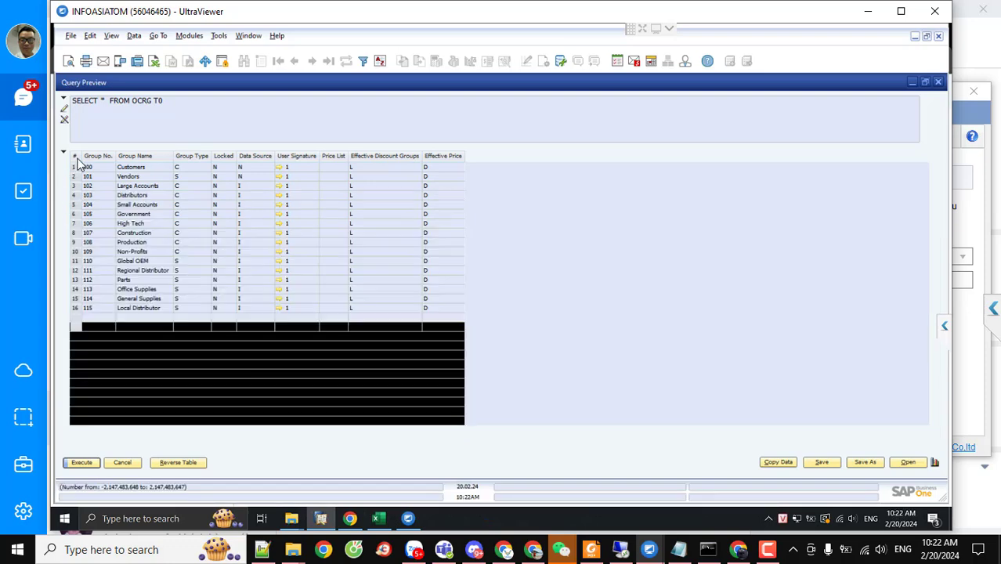
click(104, 180)
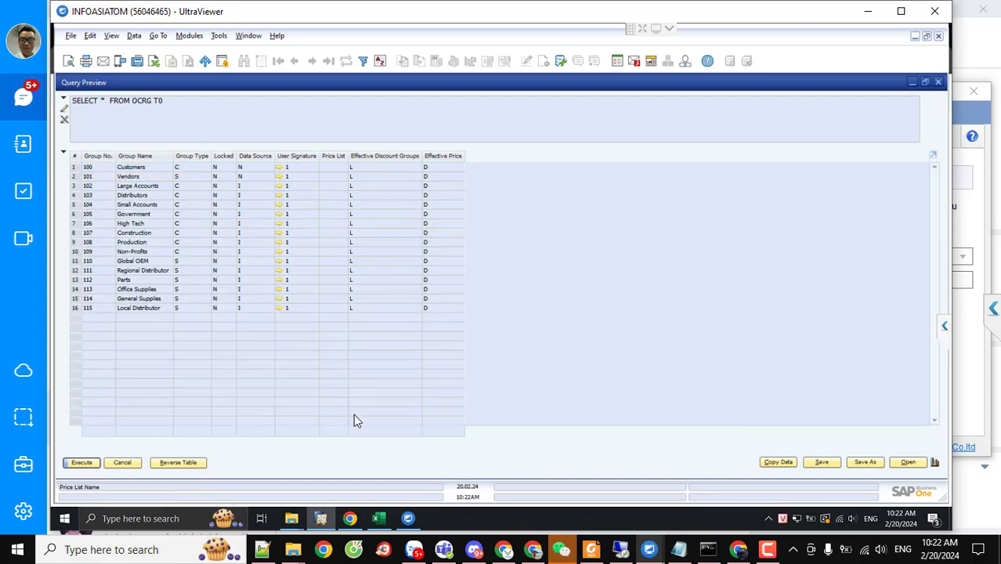
click(379, 519)
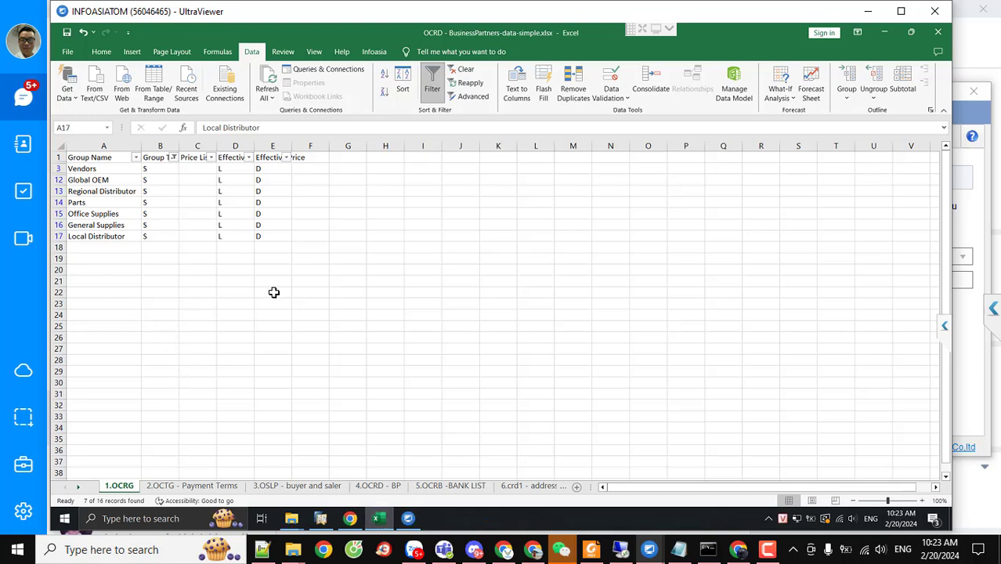
Step: Clear the Group Type filter to show all 16 groups and paste the group table at H1
click(173, 159)
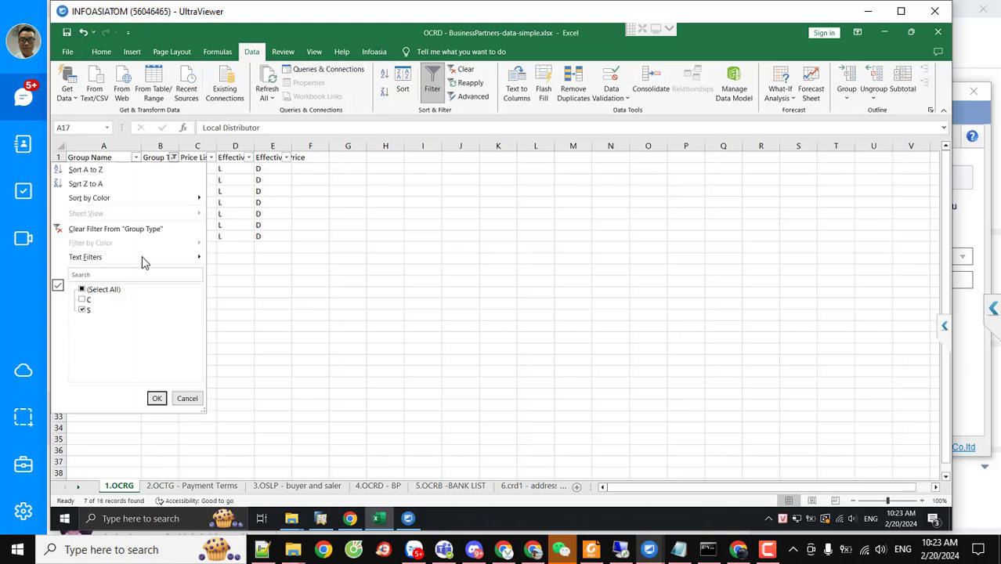
click(155, 401)
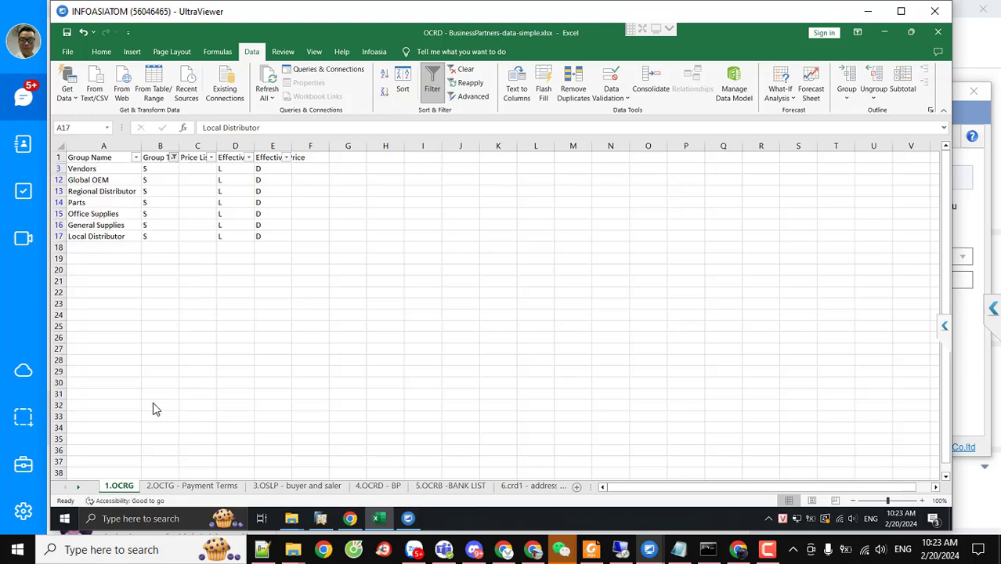
click(377, 159)
key(ctrl+v)
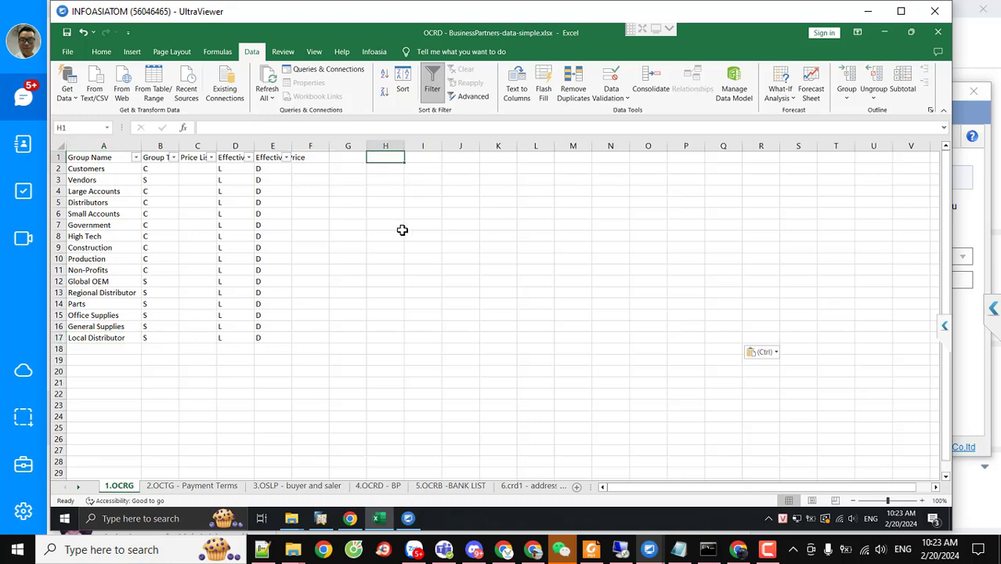
click(396, 379)
click(121, 180)
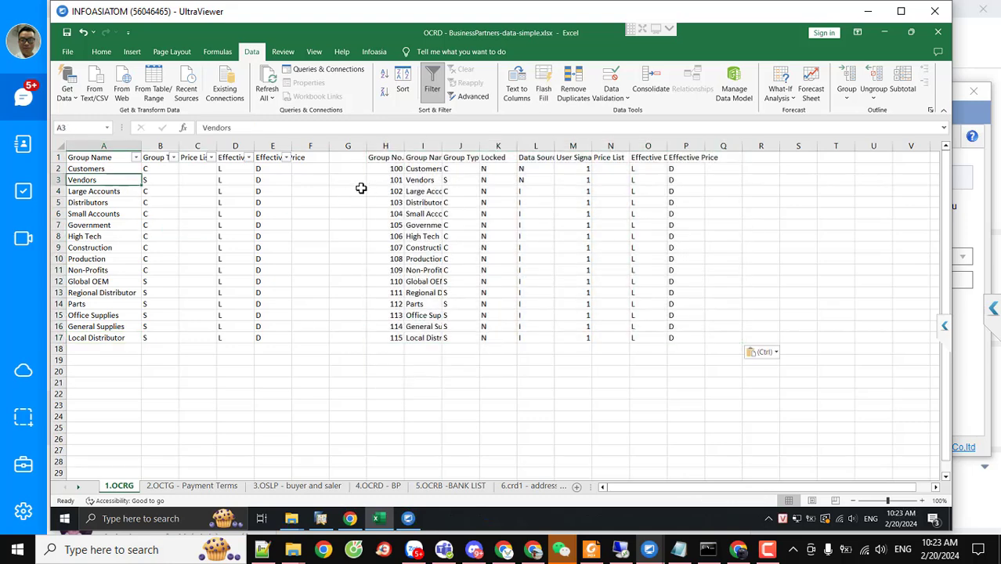
Step: Apply All Borders to the pasted group table in H1:P17
drag(368, 157, 694, 341)
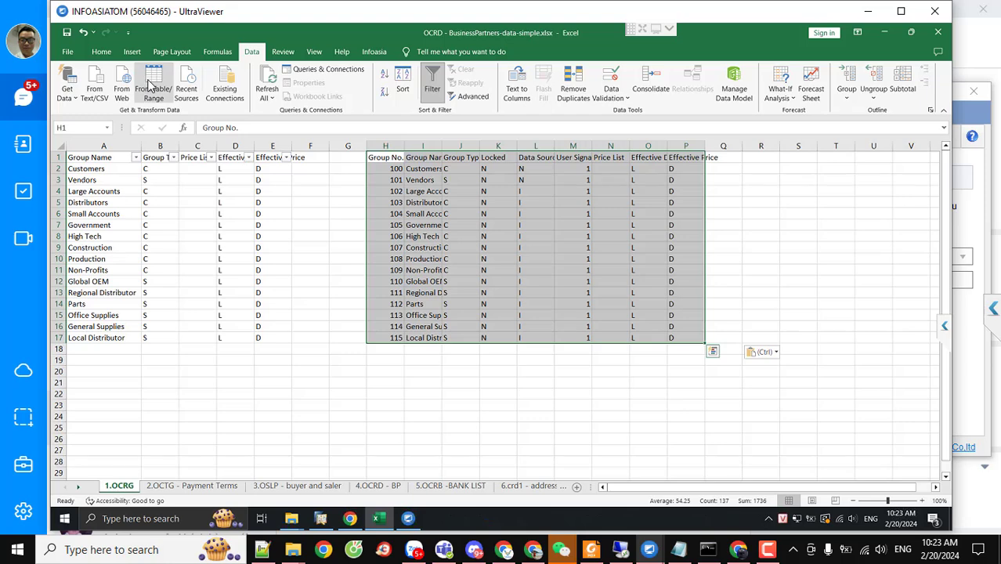
click(102, 51)
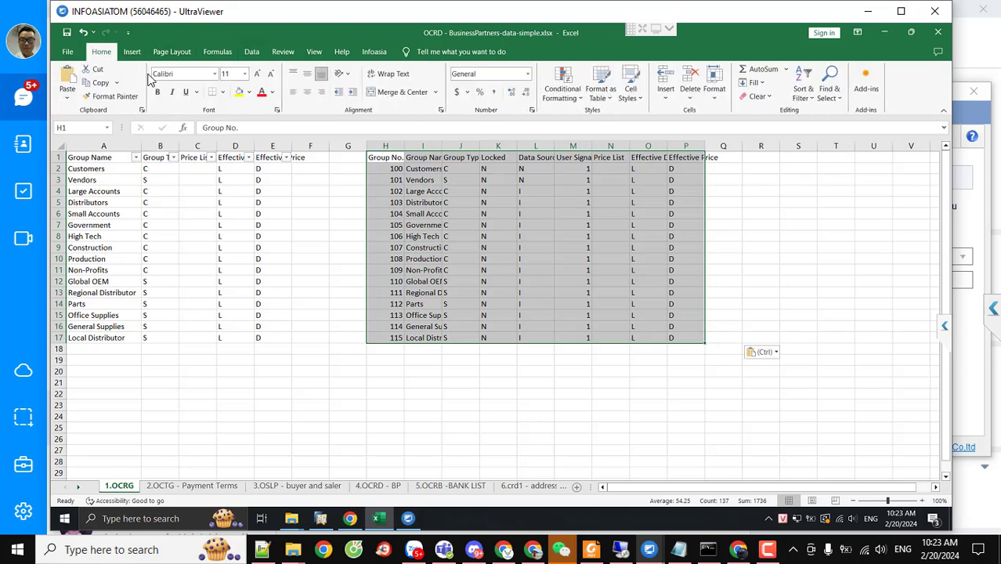
click(223, 92)
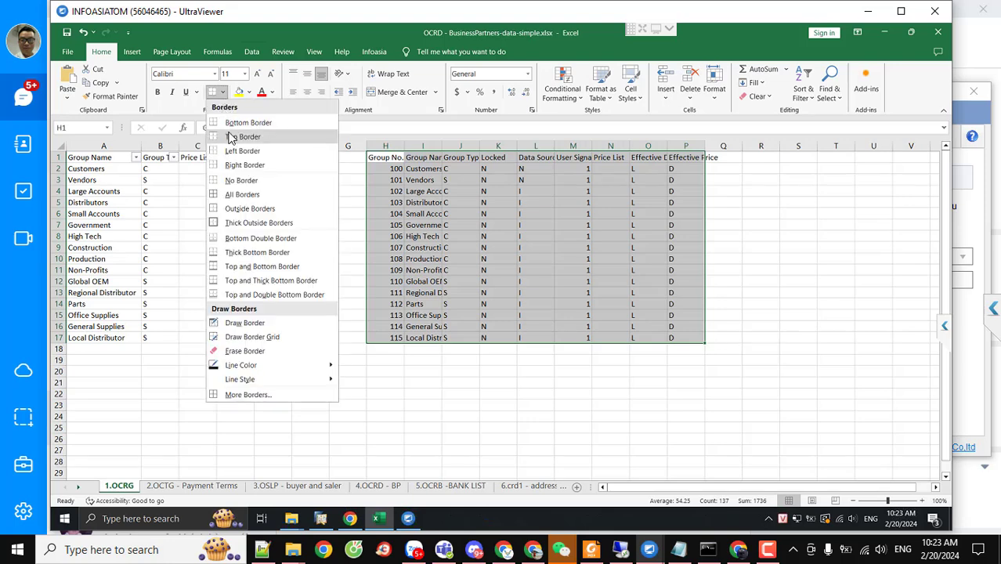
click(237, 195)
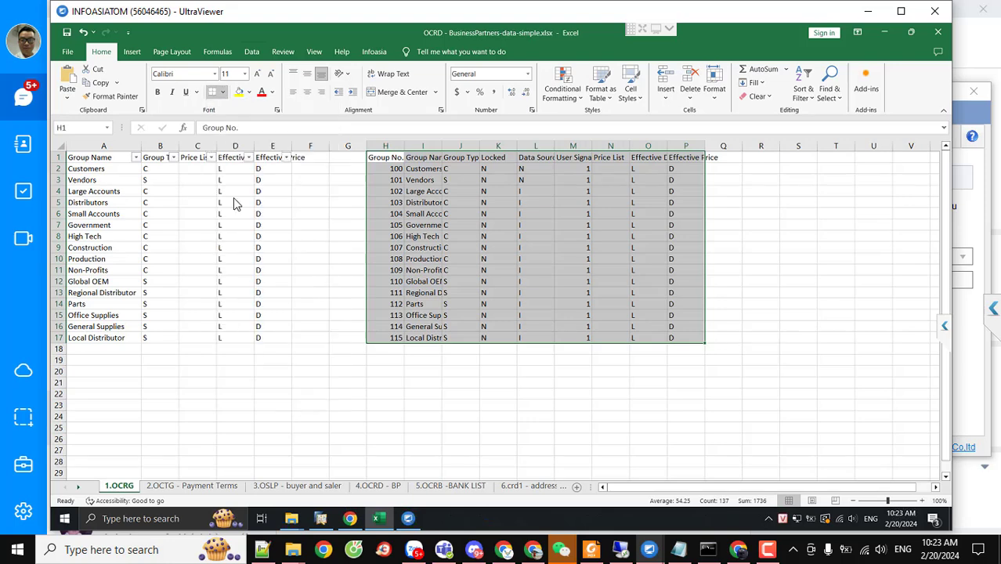
click(510, 398)
click(411, 171)
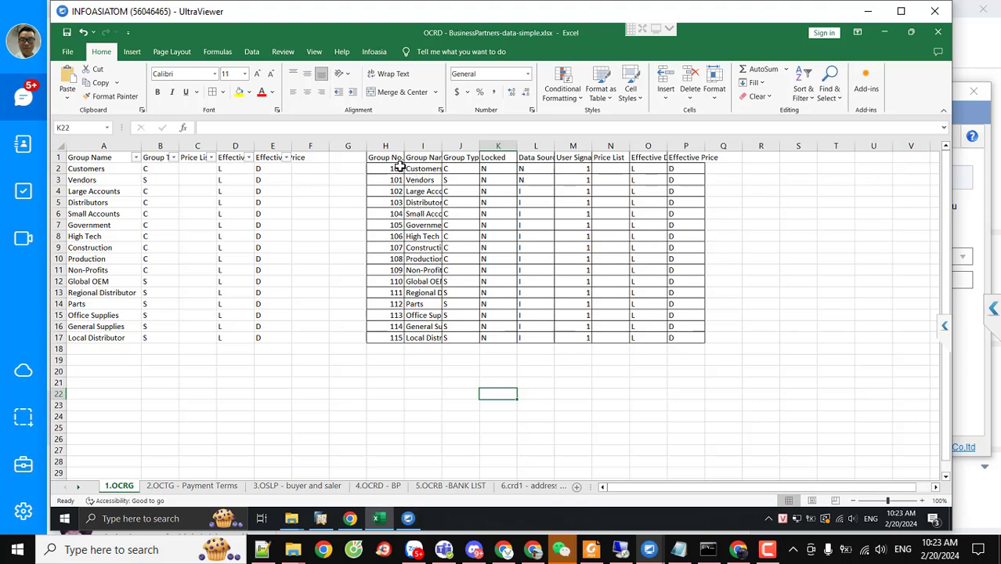
Step: Review the payment term codes in column B of the 2.OCTG sheet
click(214, 488)
click(142, 193)
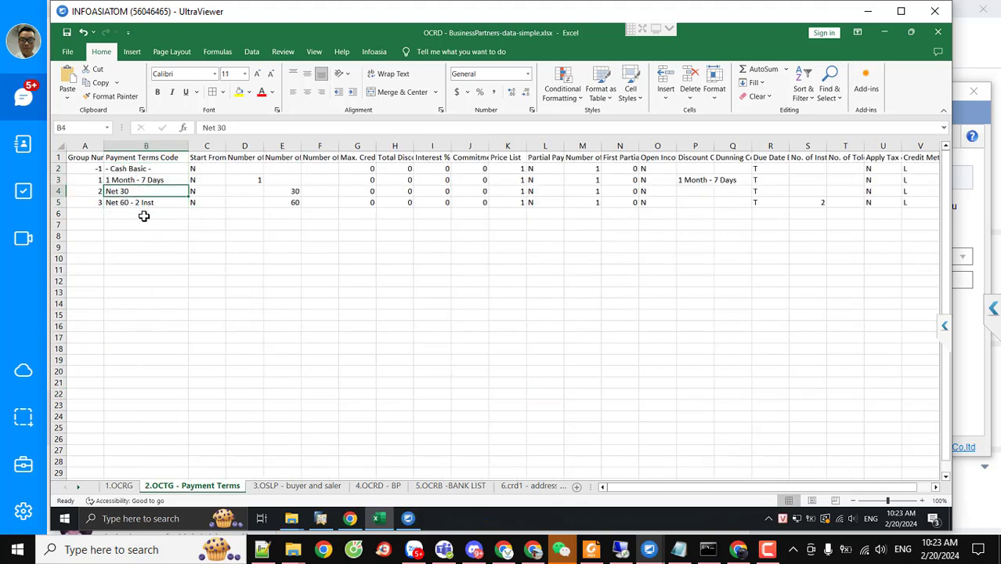
click(143, 215)
click(139, 177)
click(139, 192)
click(141, 205)
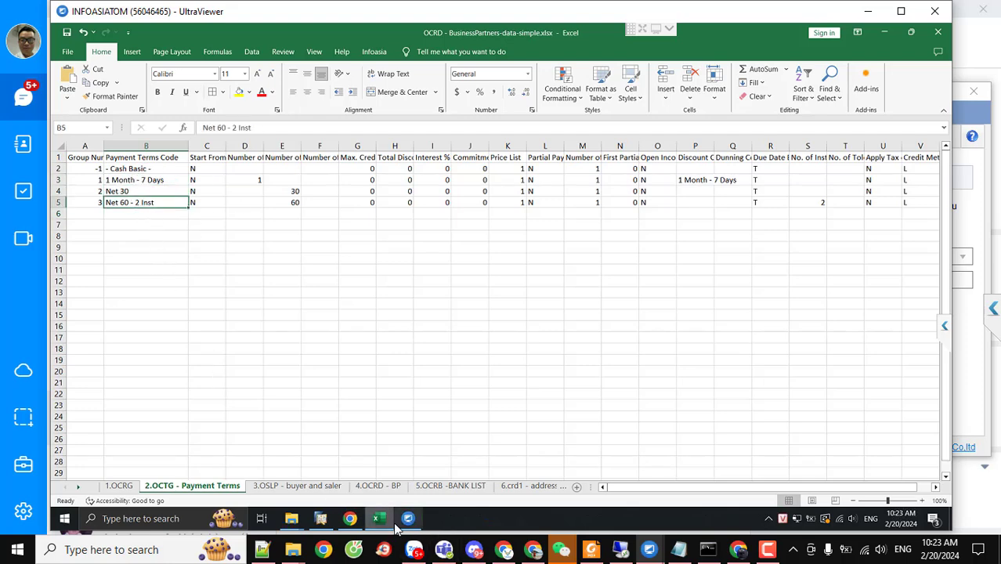
Step: Close the query preview and Query Generator in SAP and open Payment Terms setup
click(321, 517)
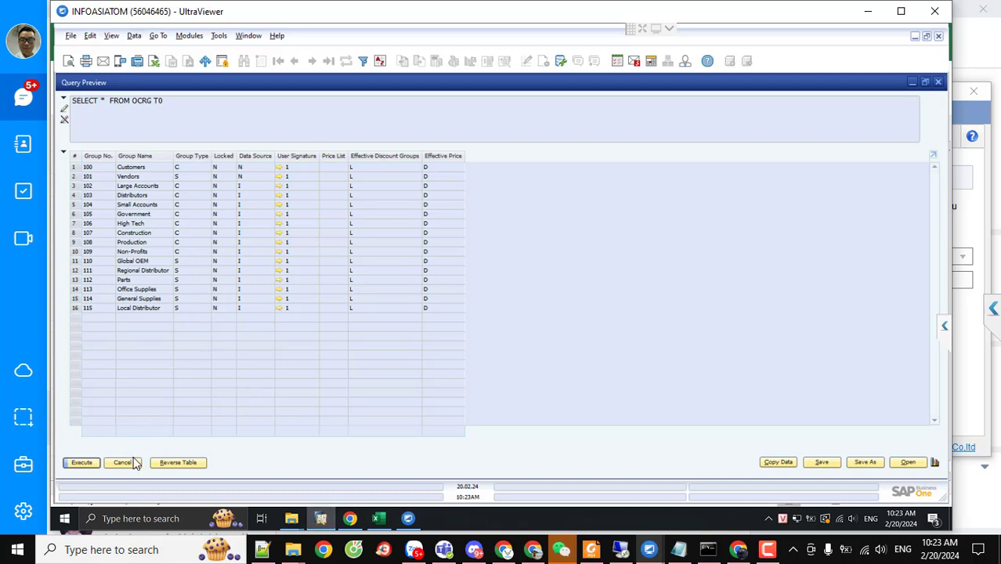
click(123, 463)
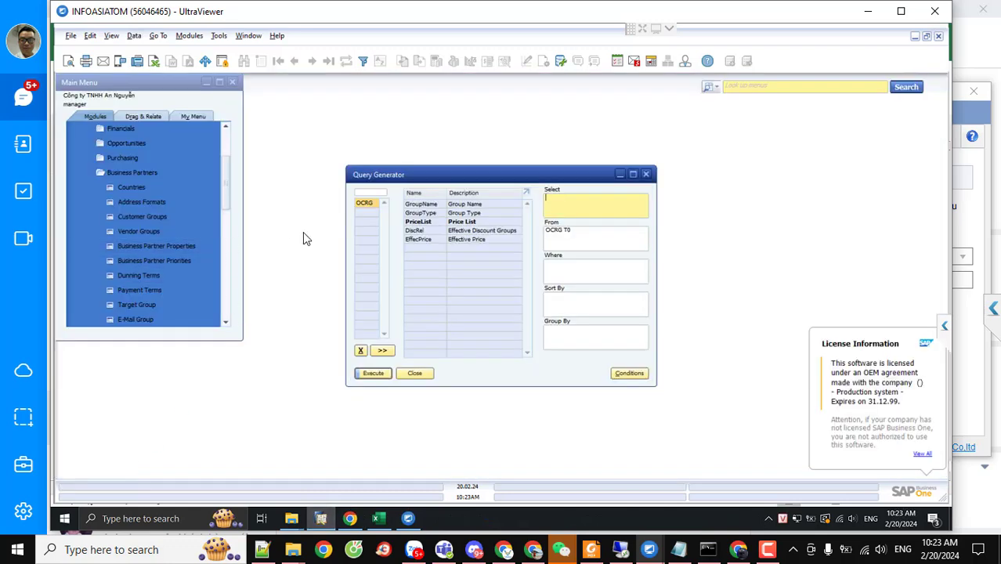
click(413, 374)
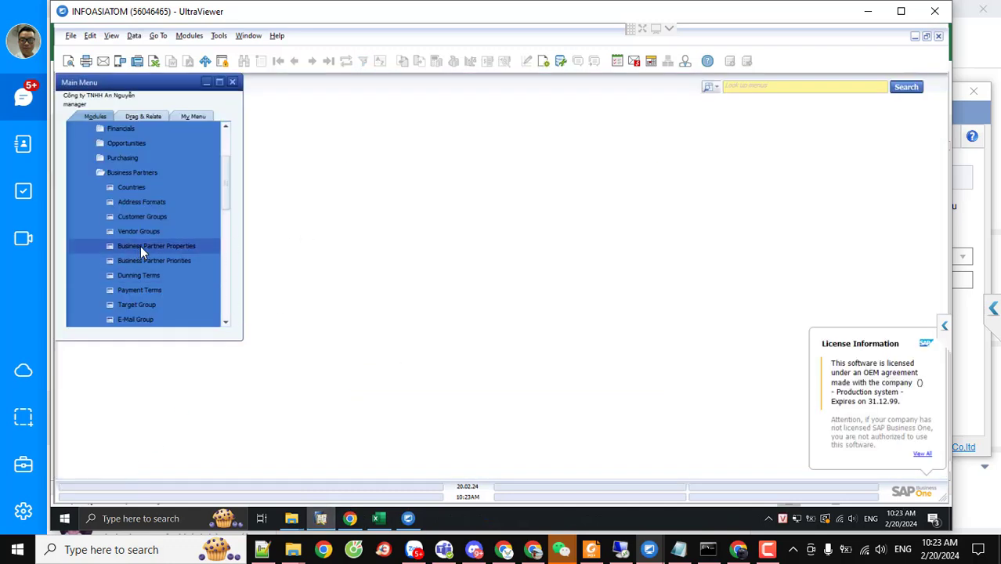
click(141, 292)
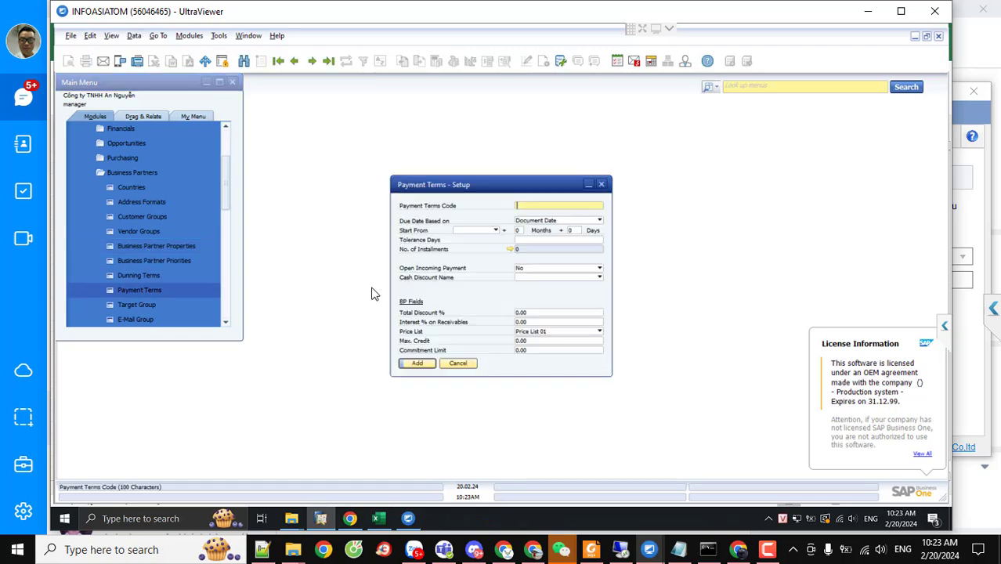
Step: Enter the '1 Month - 7 Days' code from B3 and set the due Days to 7
key(alt+Tab)
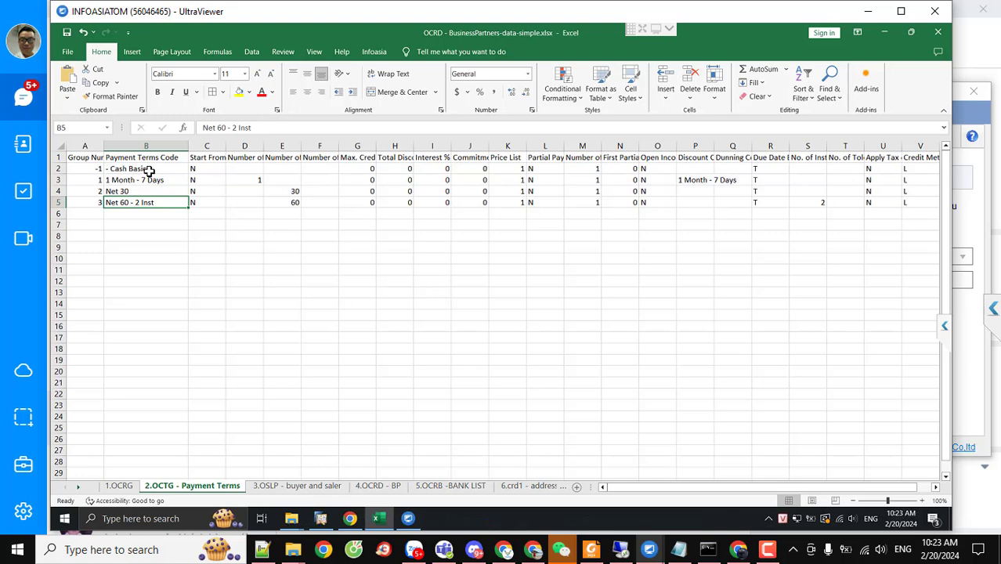
click(147, 182)
key(ctrl+c)
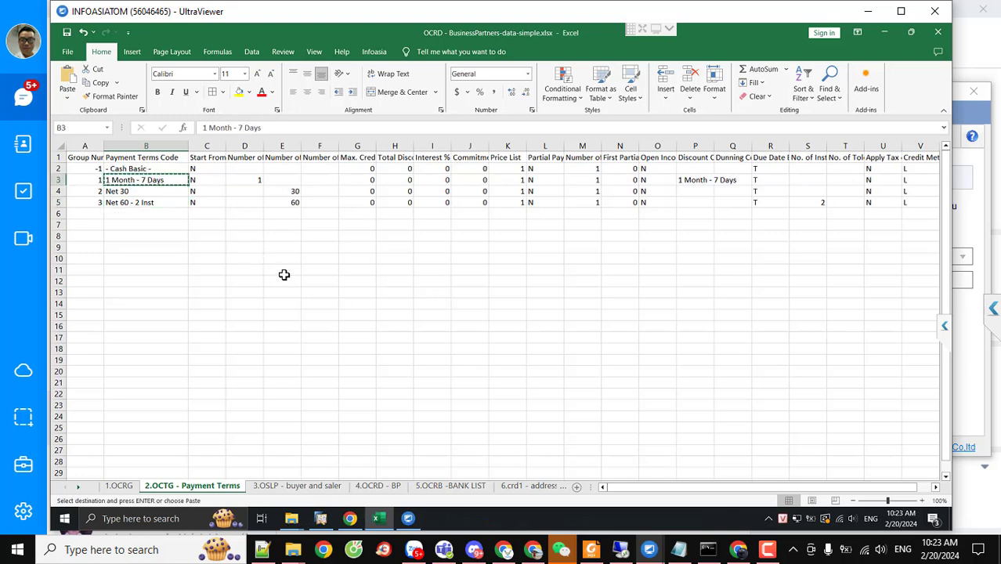
key(alt+Tab)
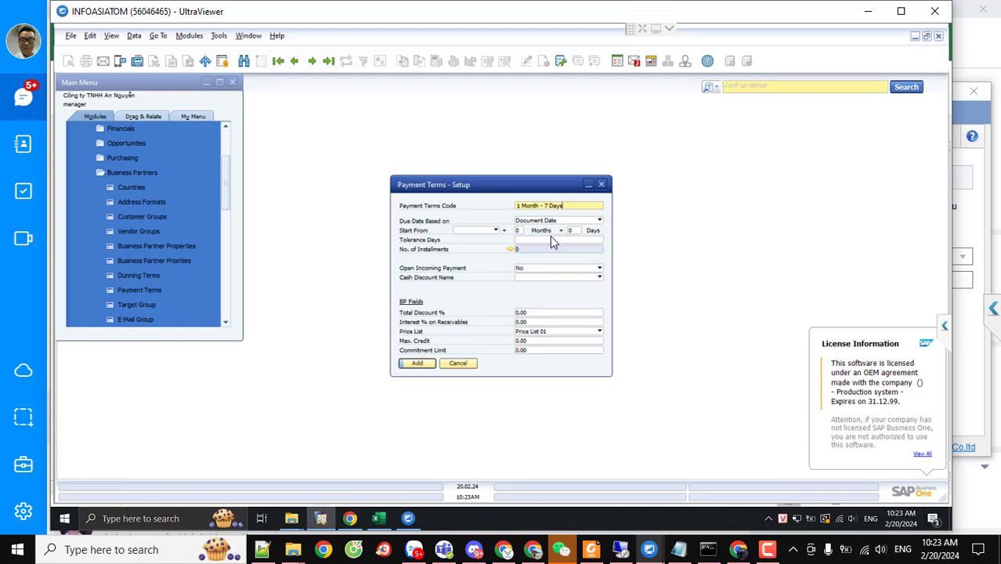
click(571, 231)
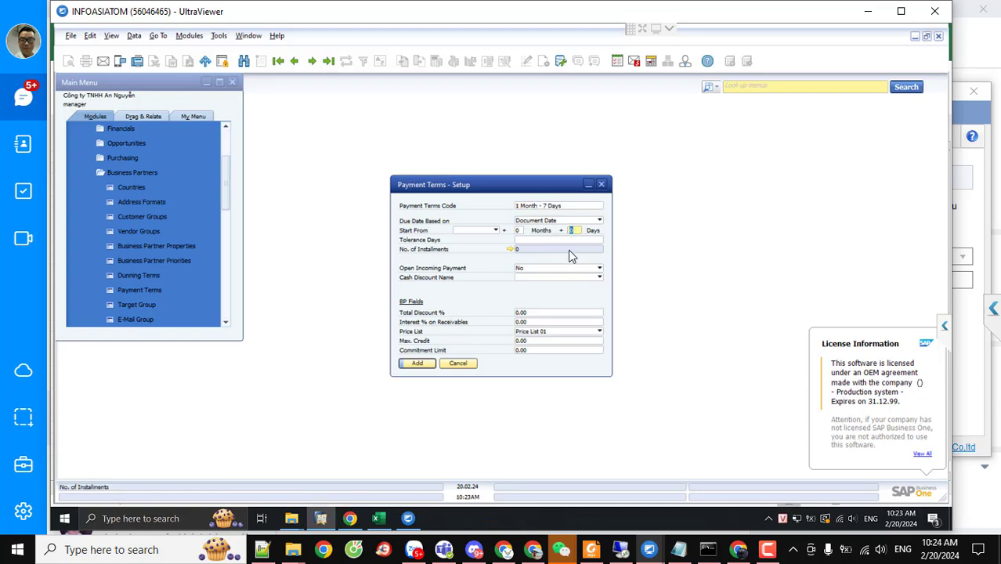
text(7)
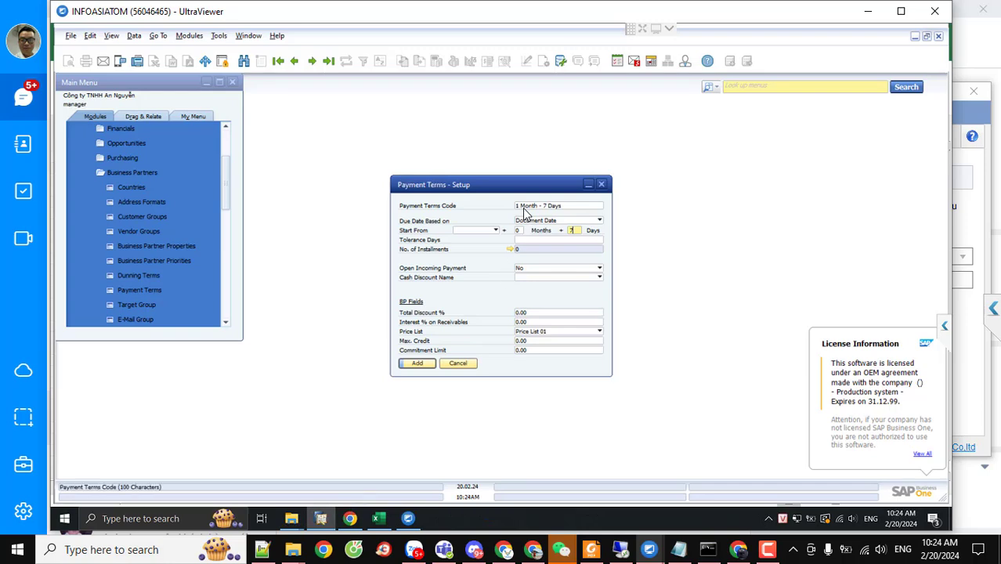
Step: Check the term details on the sheet, then add the 1 Month - 7 Days payment term
click(379, 520)
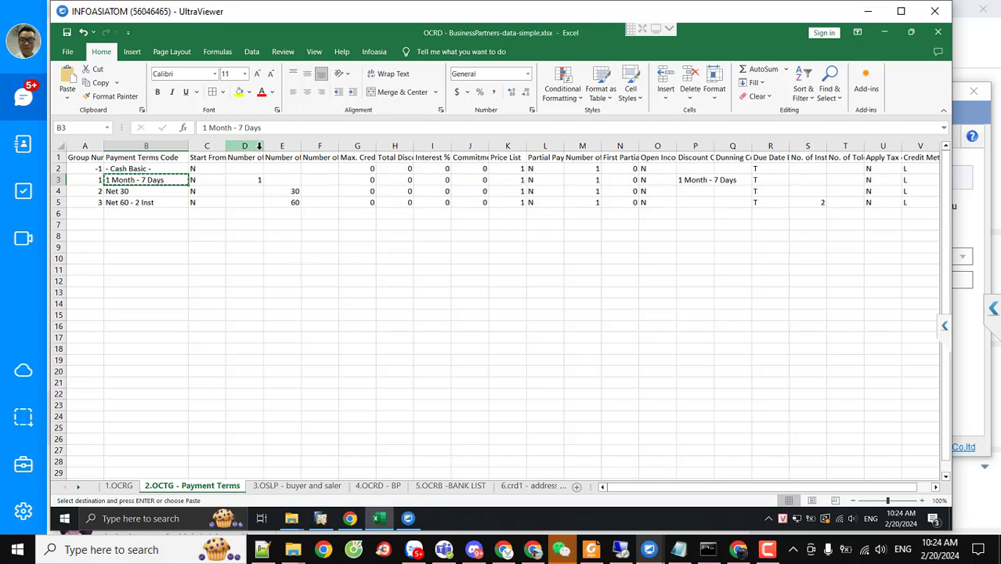
drag(264, 148, 284, 148)
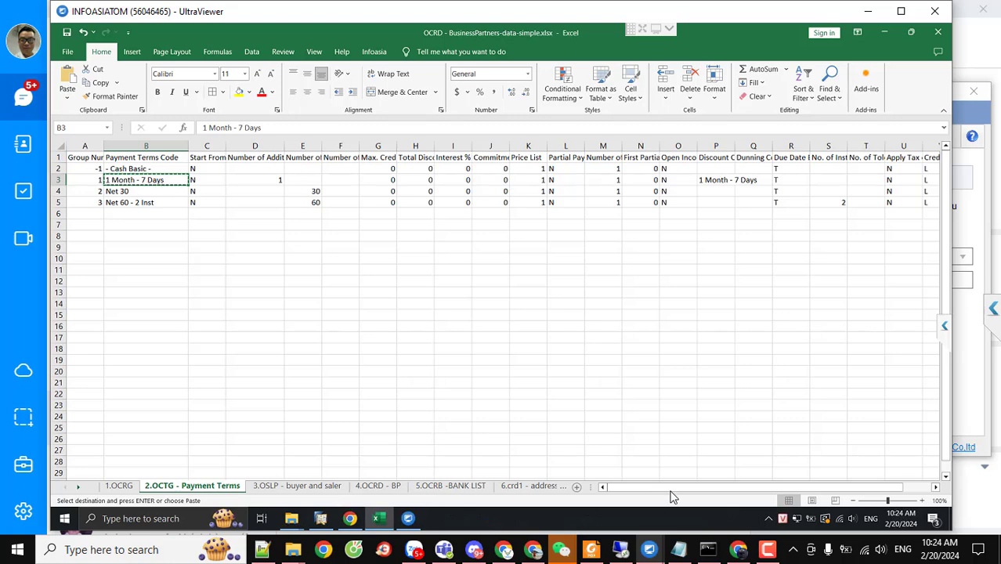
drag(690, 487, 789, 495)
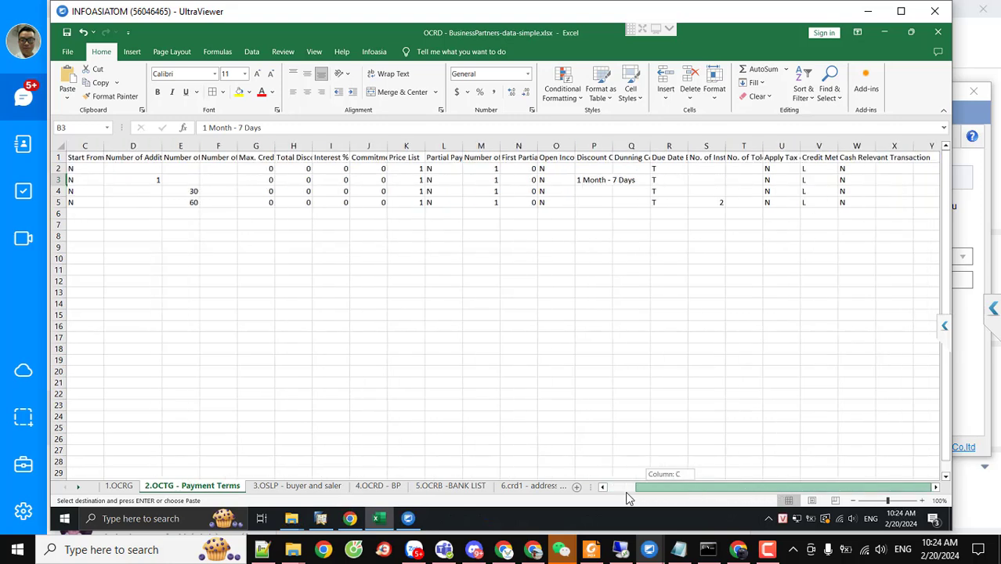
drag(627, 498, 605, 492)
click(321, 518)
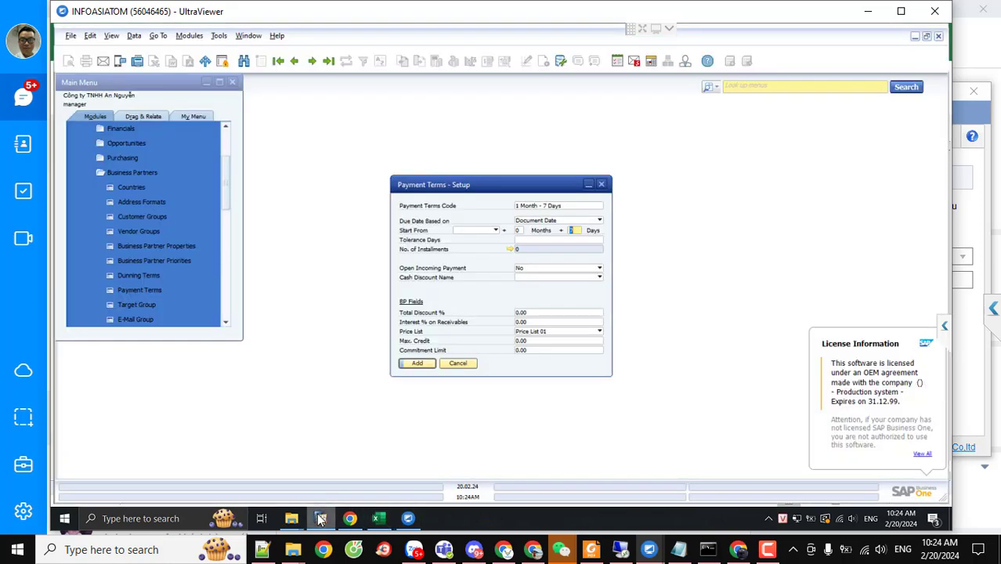
click(418, 364)
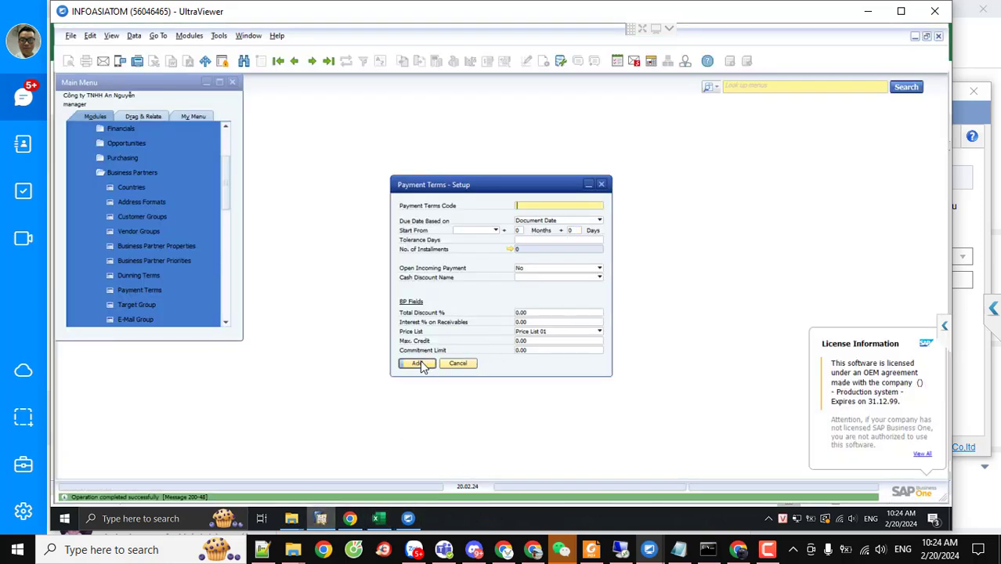
Step: Add the Net 30 payment term from B4 with 30 days
key(alt+Tab)
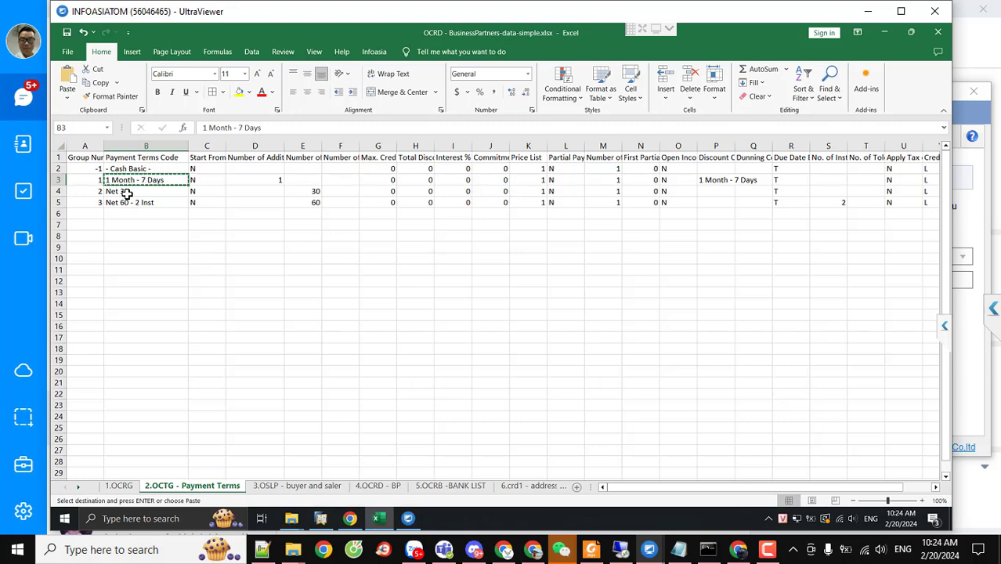
click(127, 193)
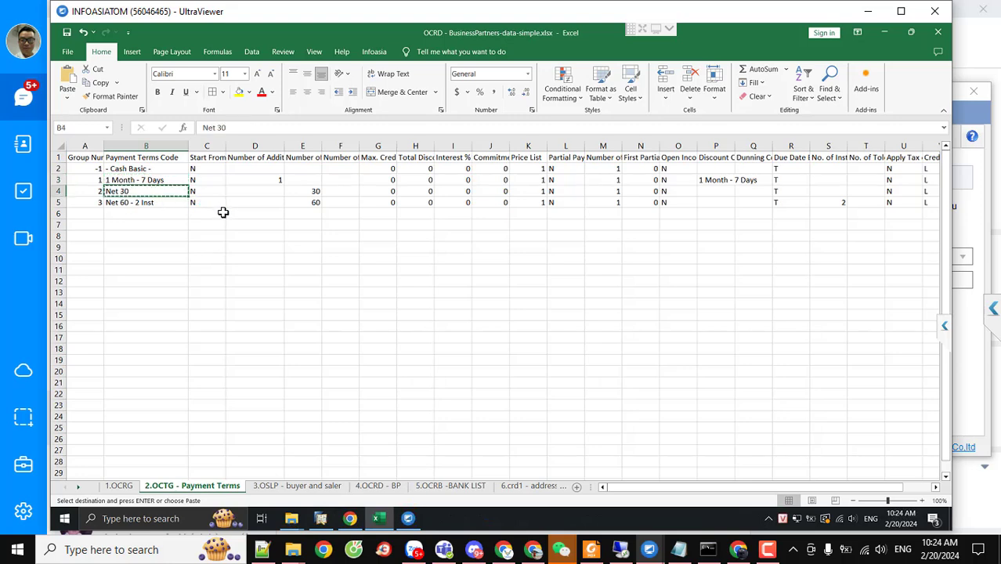
key(alt+Tab)
key(ctrl+v)
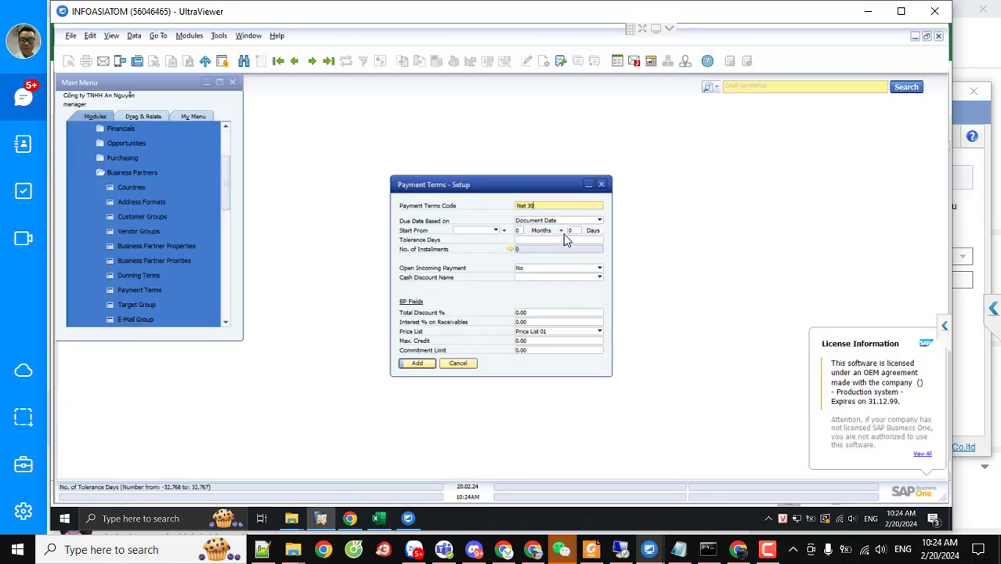
text(30)
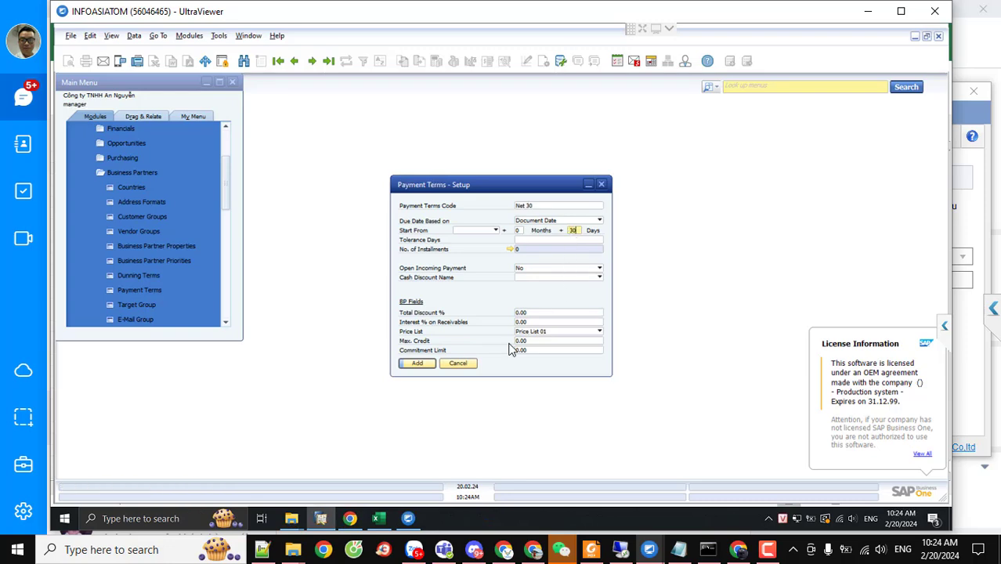
click(414, 365)
Step: Add Net 60 - 2 Inst from B5 with 60 days, then close Payment Terms - Setup
key(alt+Tab)
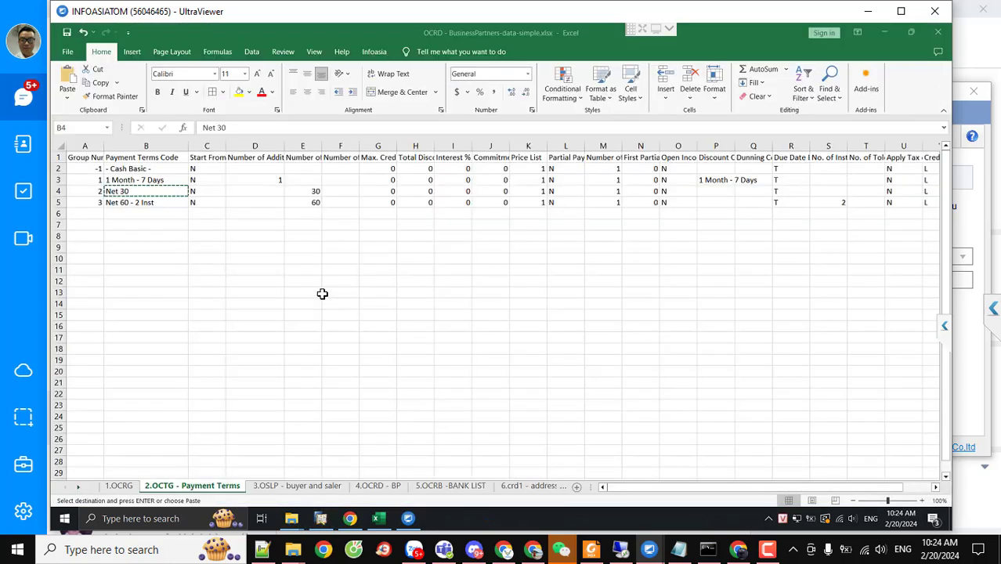
click(156, 205)
key(ctrl+c)
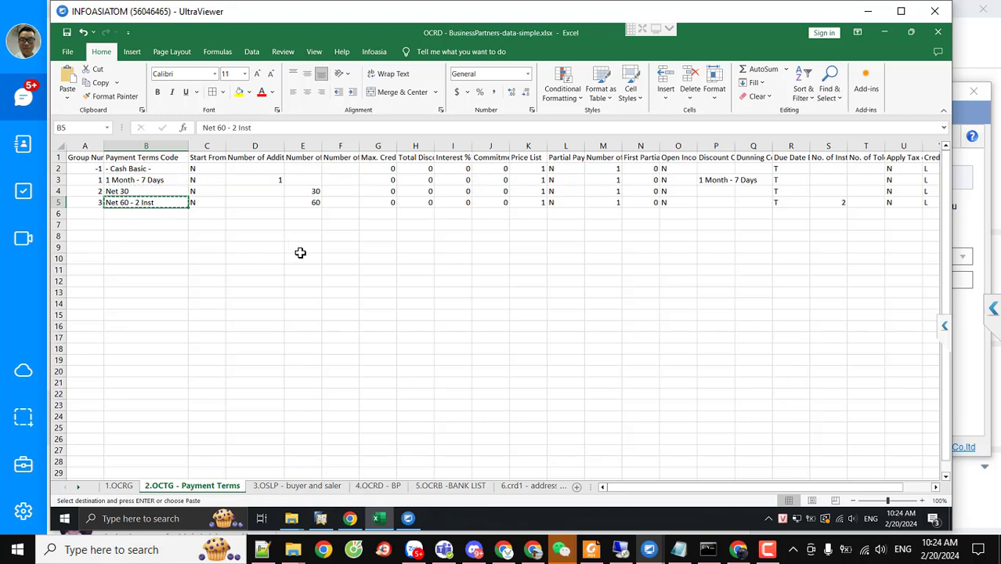
key(alt+Tab)
key(ctrl+v)
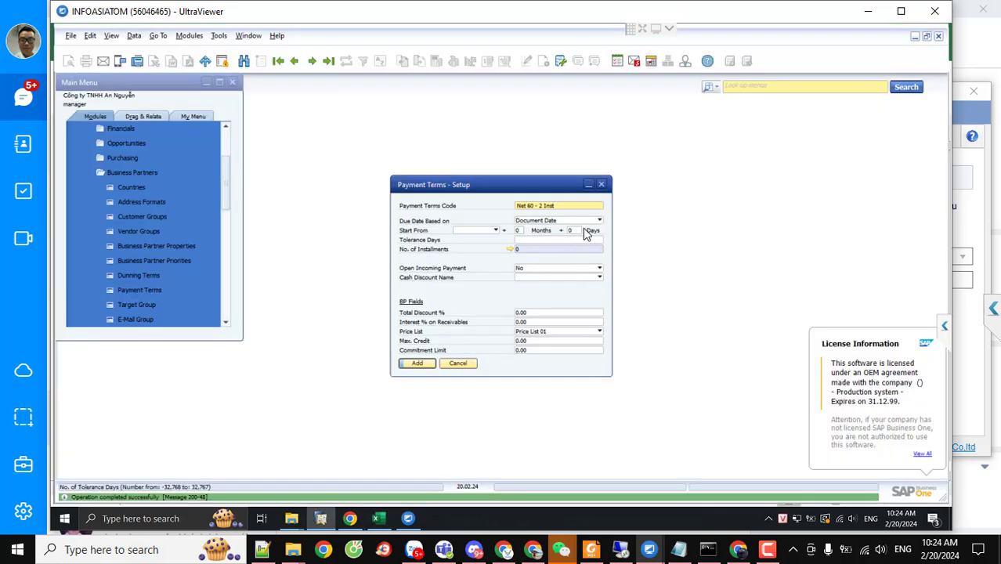
click(578, 232)
text(60)
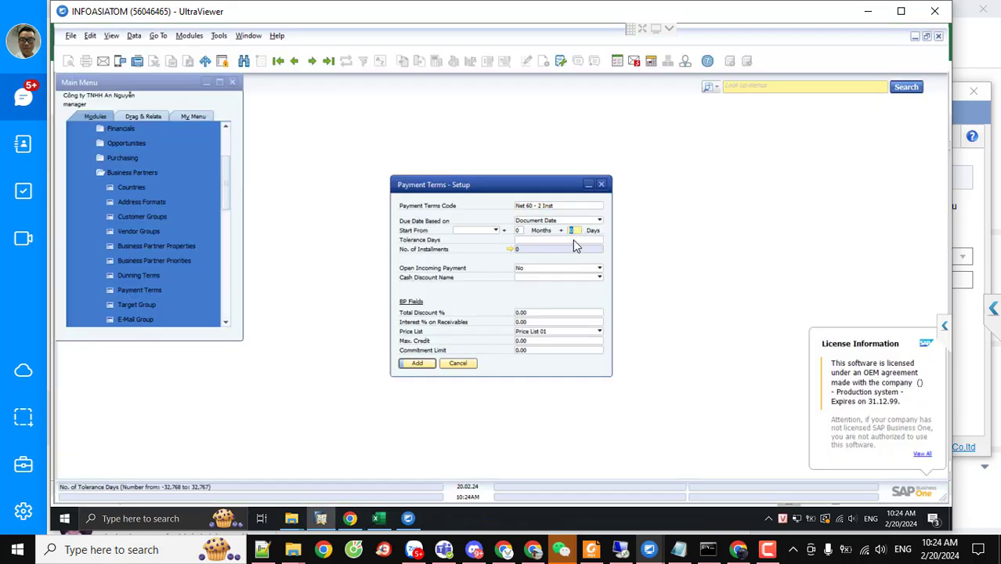
click(416, 365)
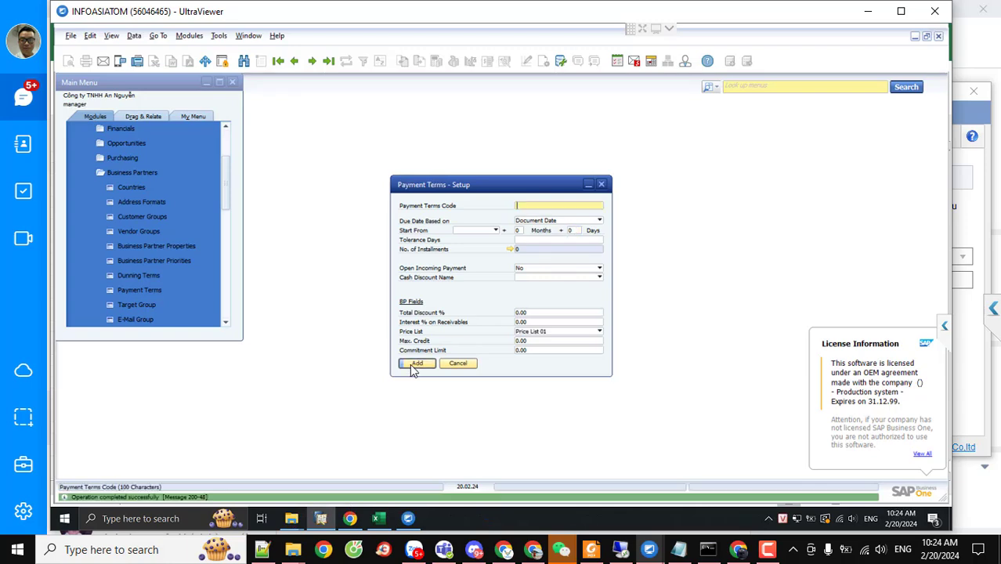
click(459, 364)
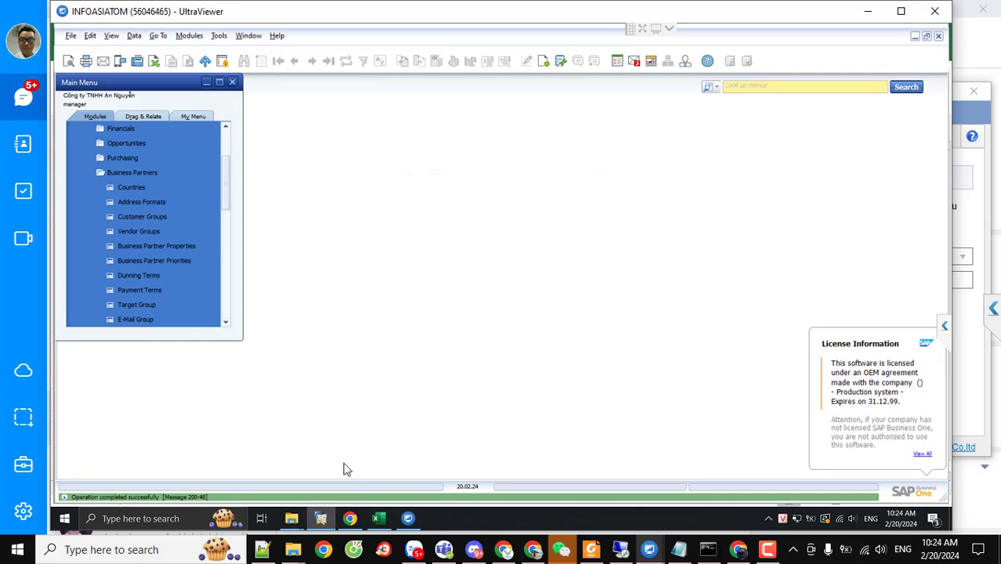
Step: Run a Query Generator query listing all records of the OCTG table
click(379, 518)
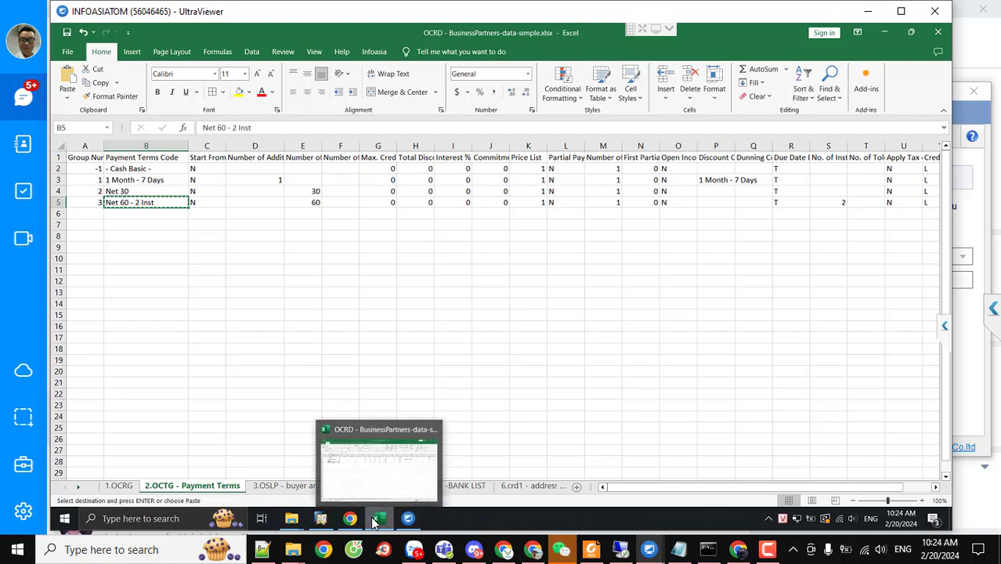
click(321, 518)
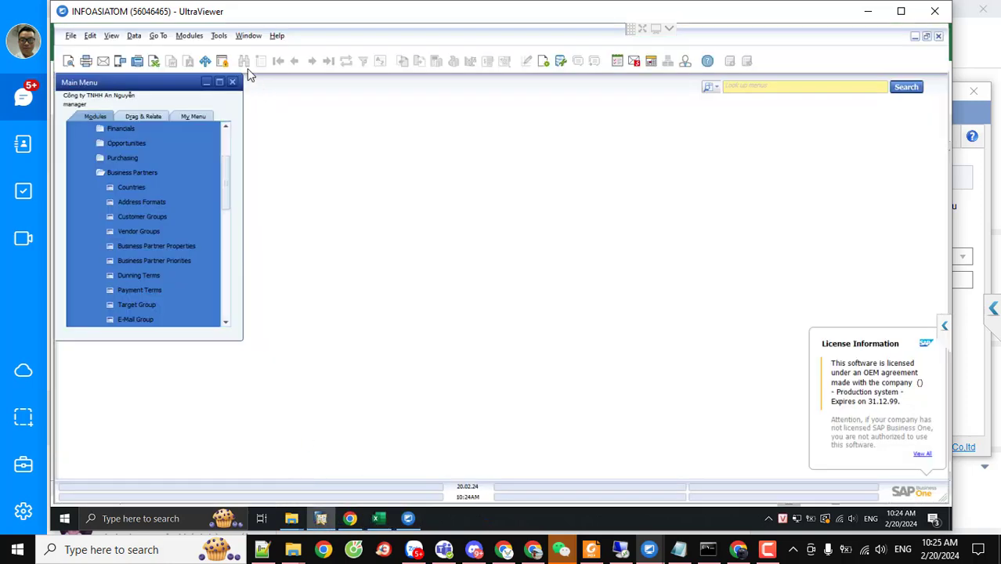
click(219, 36)
mouse_move(259, 174)
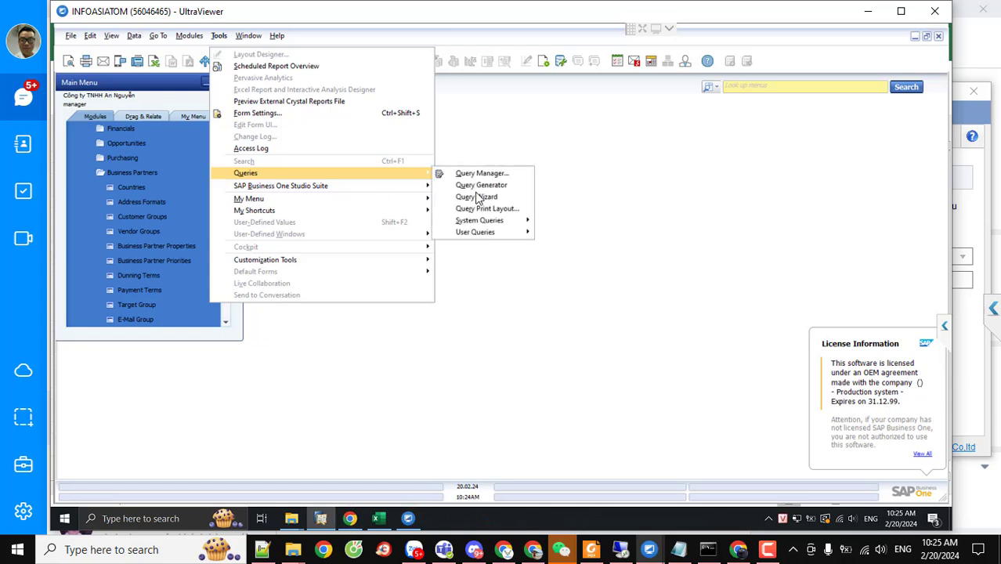
click(475, 188)
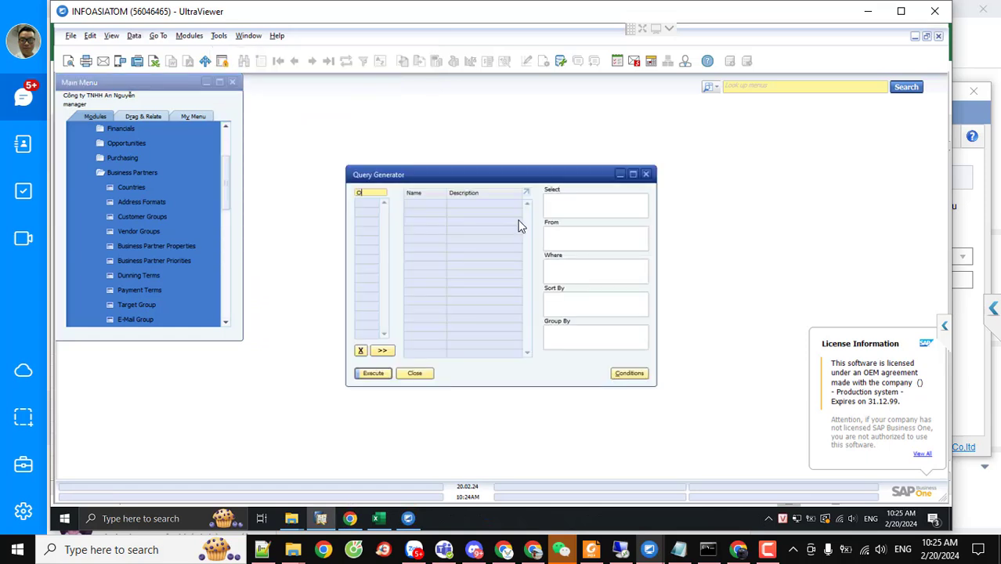
text(OCTG)
key(Tab)
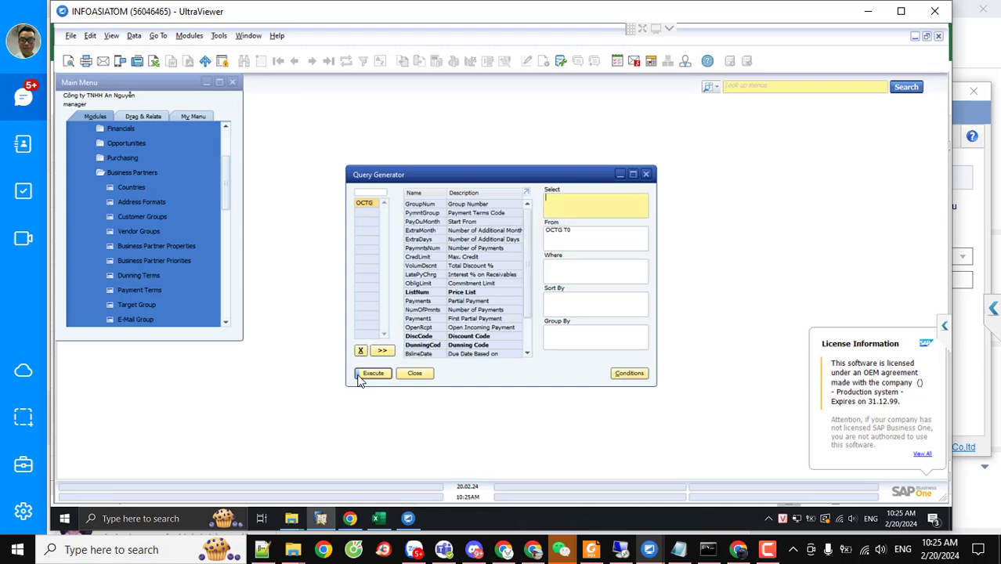
click(363, 376)
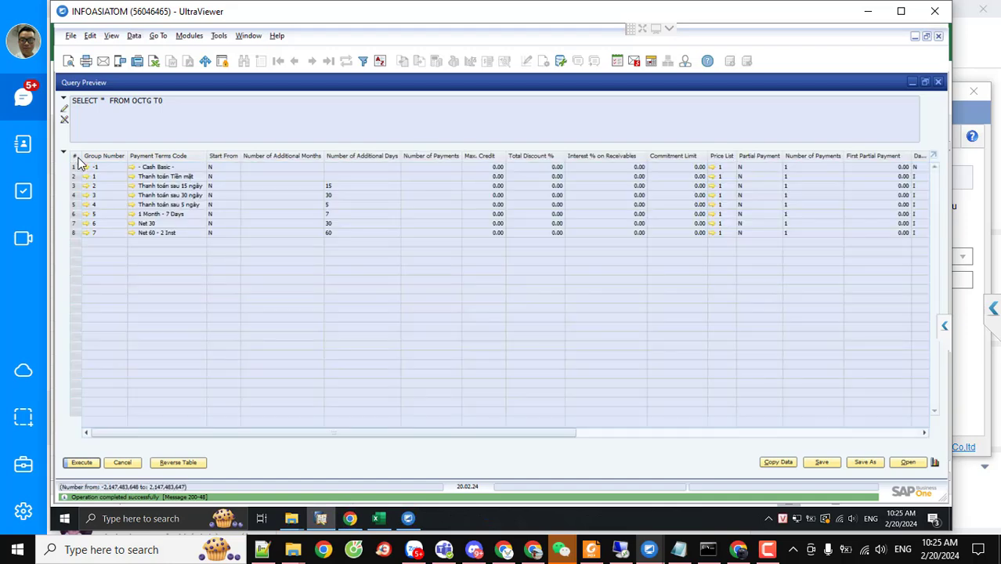
Step: Copy the entire OCTG result table and return to Excel
right_click(102, 161)
click(118, 177)
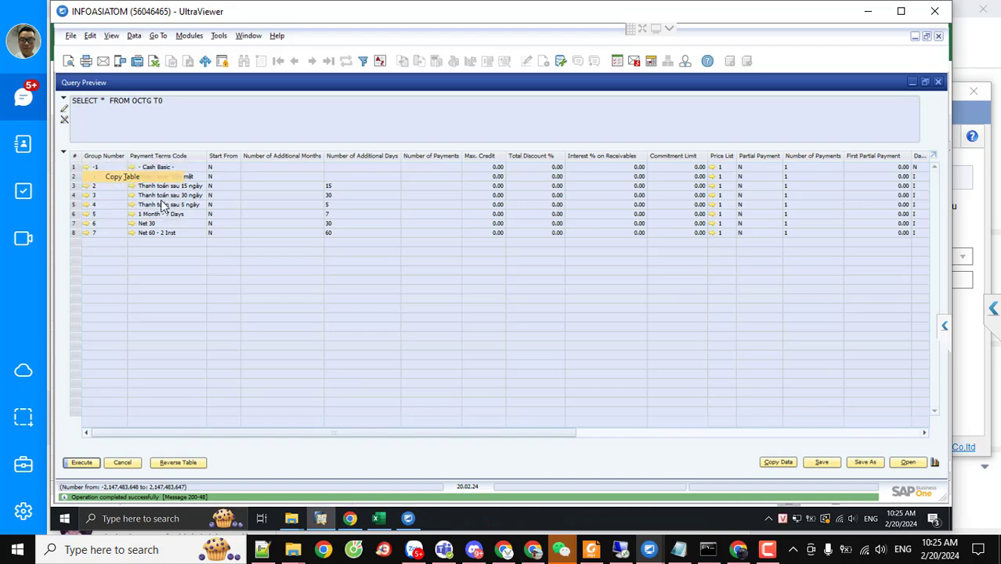
click(379, 518)
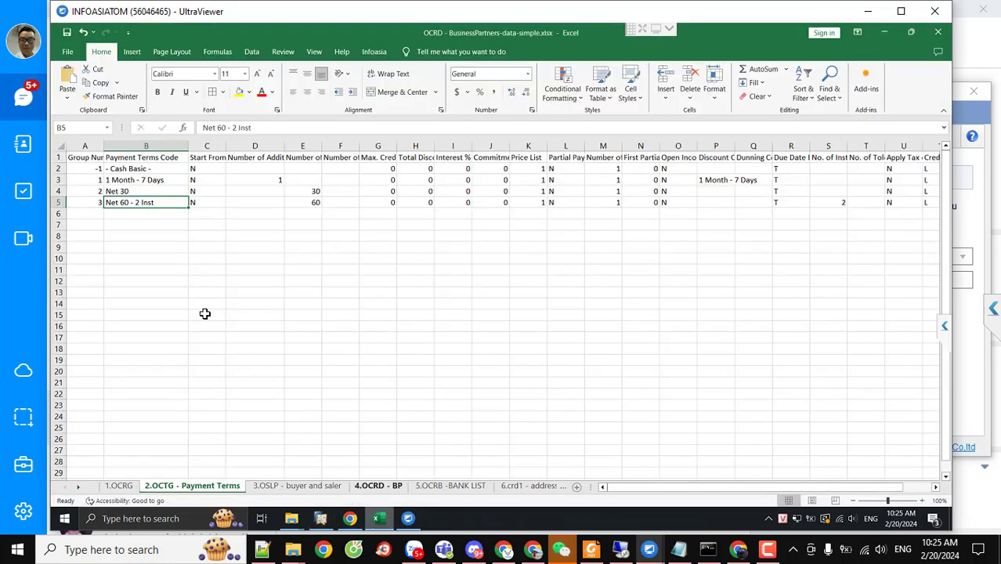
Step: Paste the OCTG payment terms at A8 and switch to the 3.OSLP - buyer and saler sheet
click(154, 280)
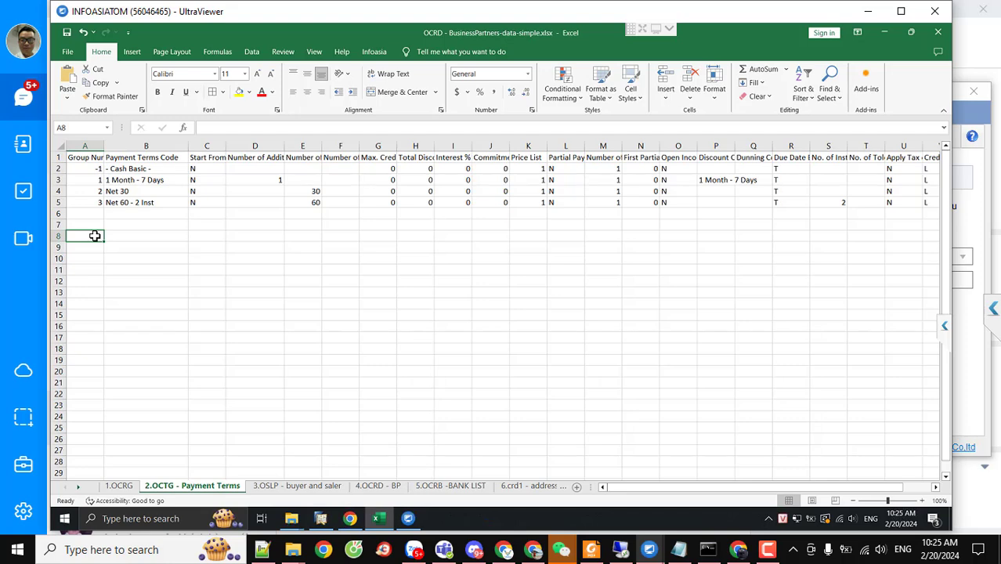
key(ctrl+v)
click(179, 370)
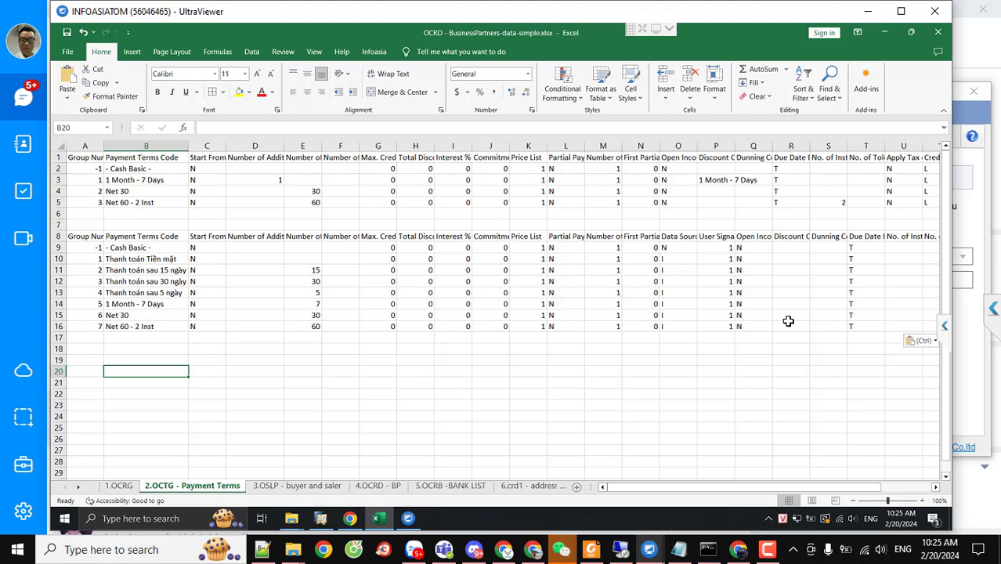
click(309, 488)
click(240, 324)
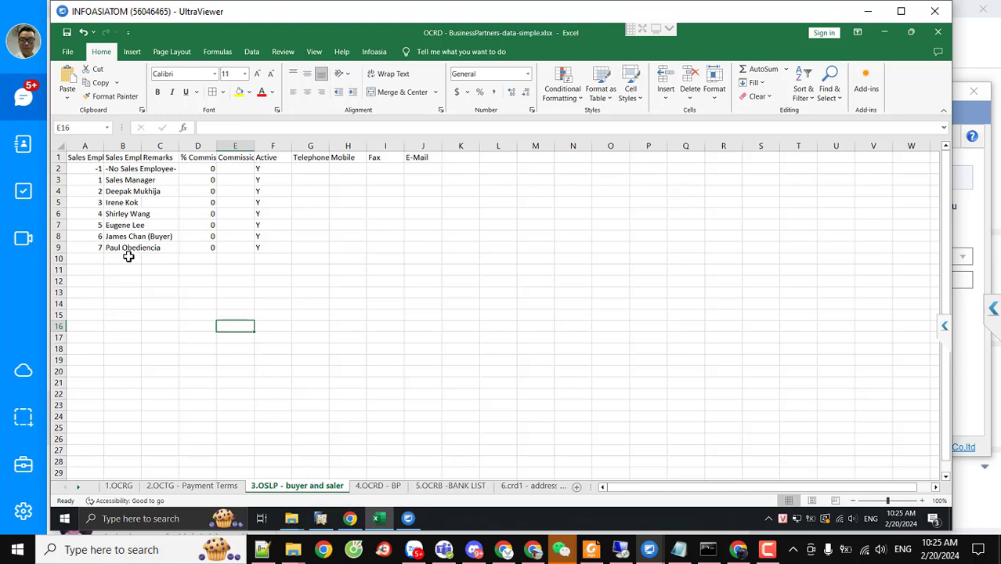
Step: Close the Query Preview and Query Generator windows in SAP Business One
click(321, 518)
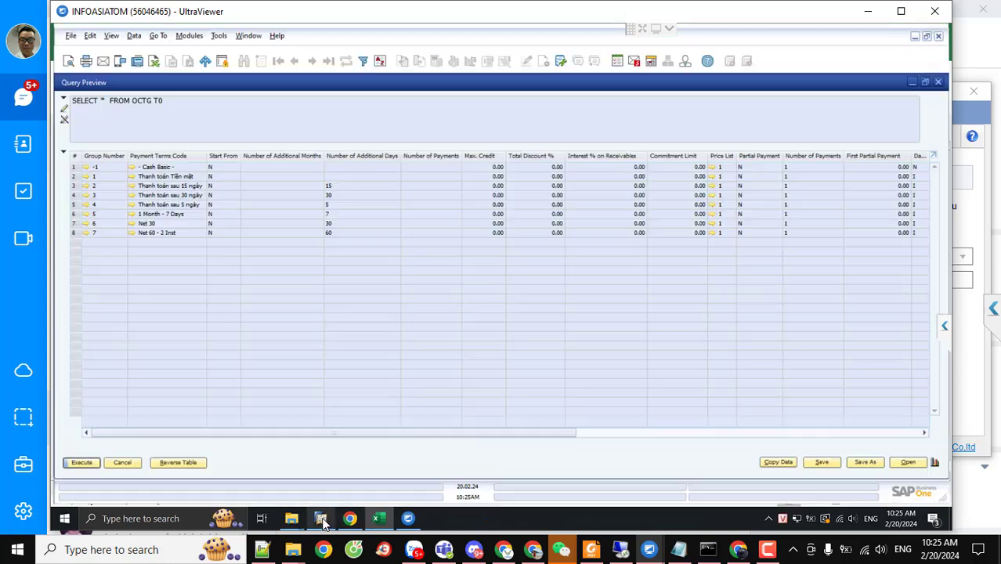
click(124, 463)
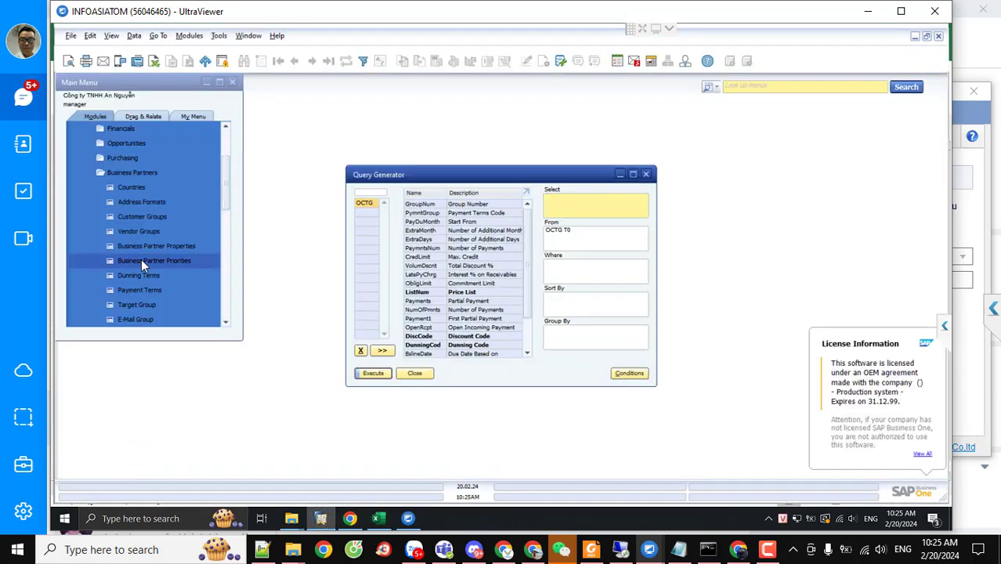
click(415, 373)
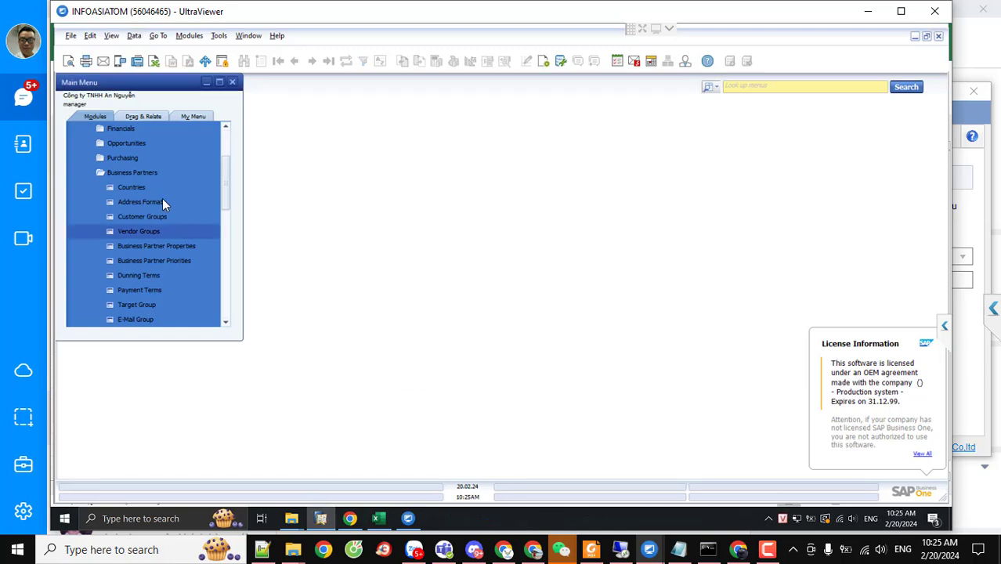
Step: Collapse Business Partners in the Main Menu and expand Setup > General
click(136, 176)
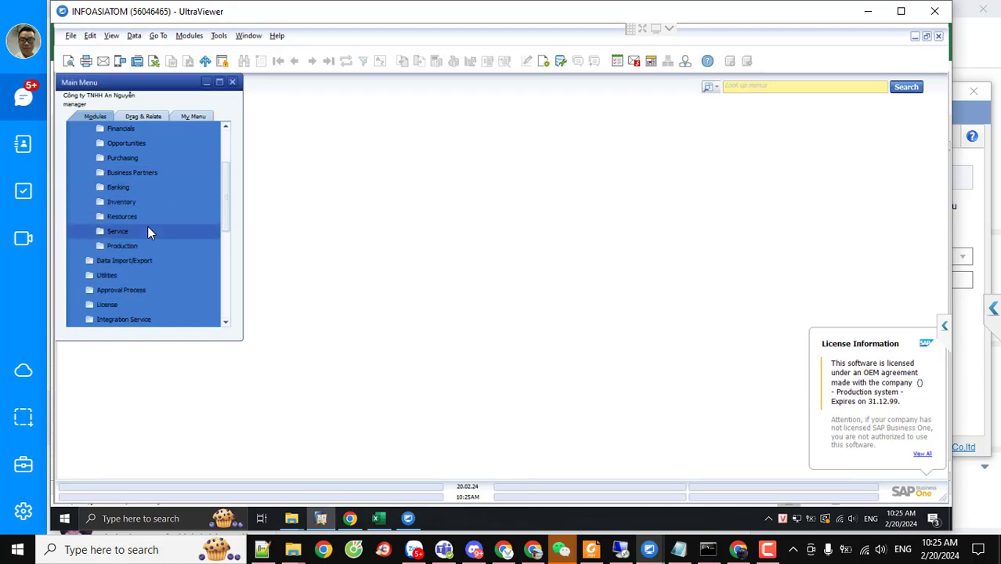
scroll(147, 226, up, 2)
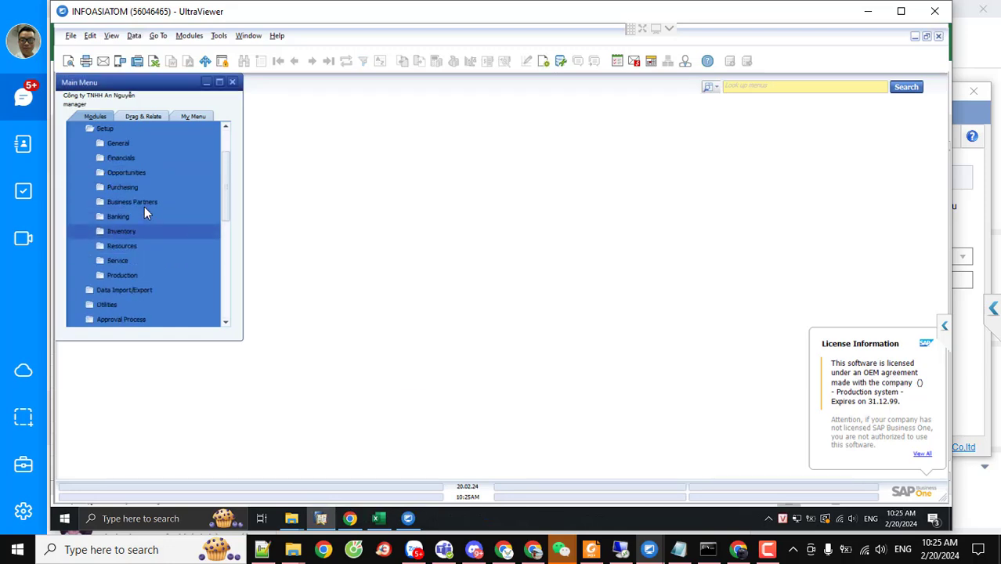
click(141, 201)
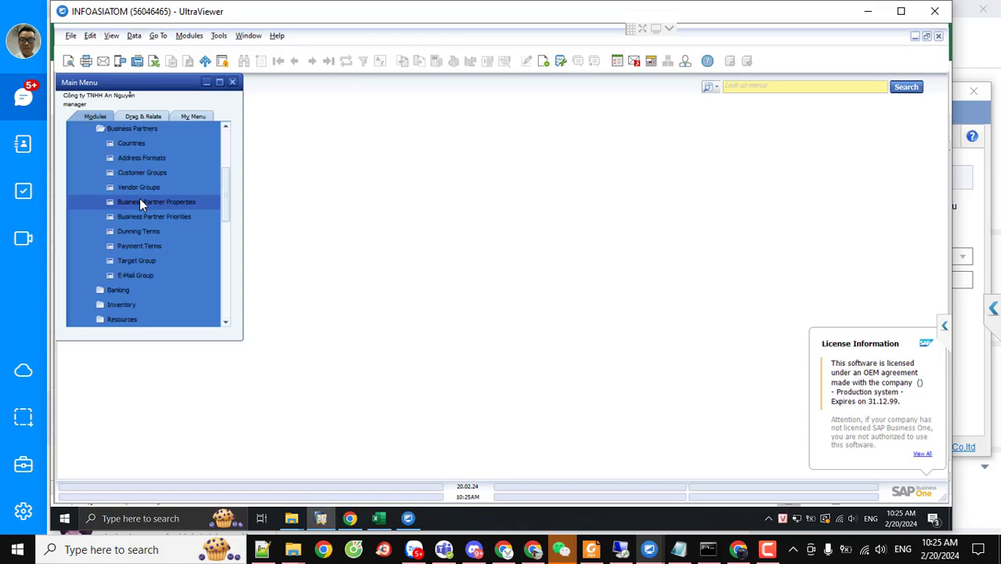
scroll(145, 210, up, 3)
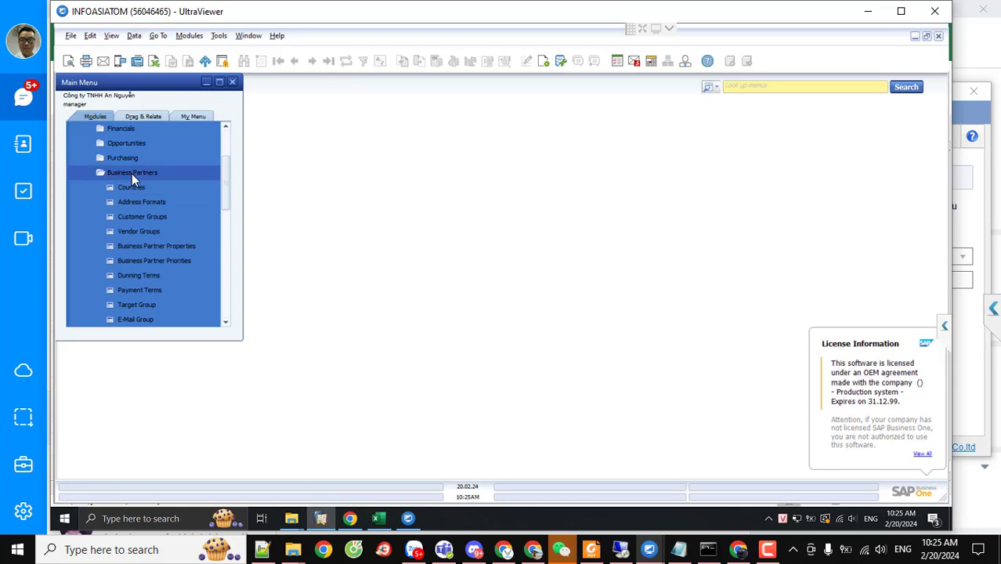
scroll(152, 226, down, 5)
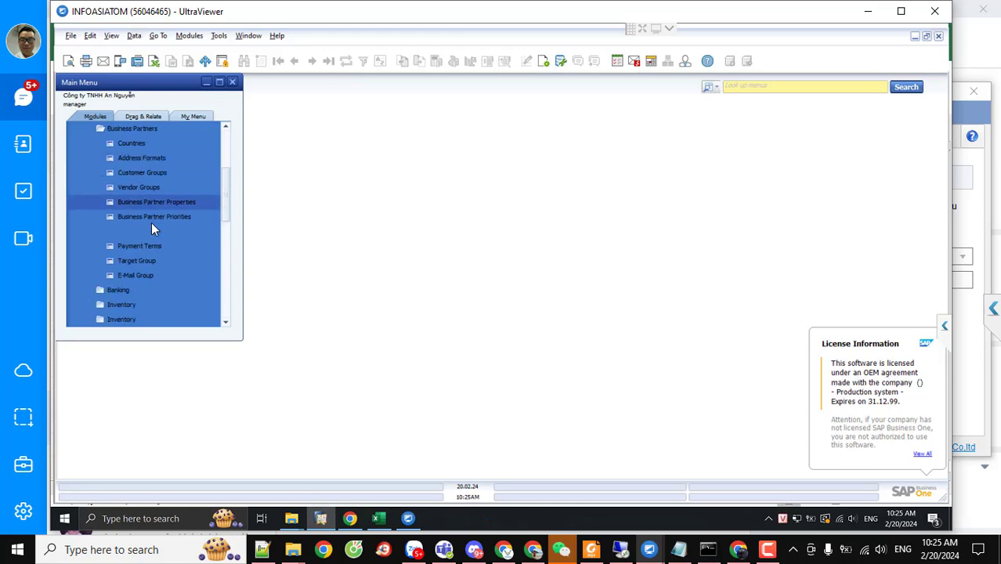
scroll(152, 226, down, 2)
scroll(152, 226, up, 7)
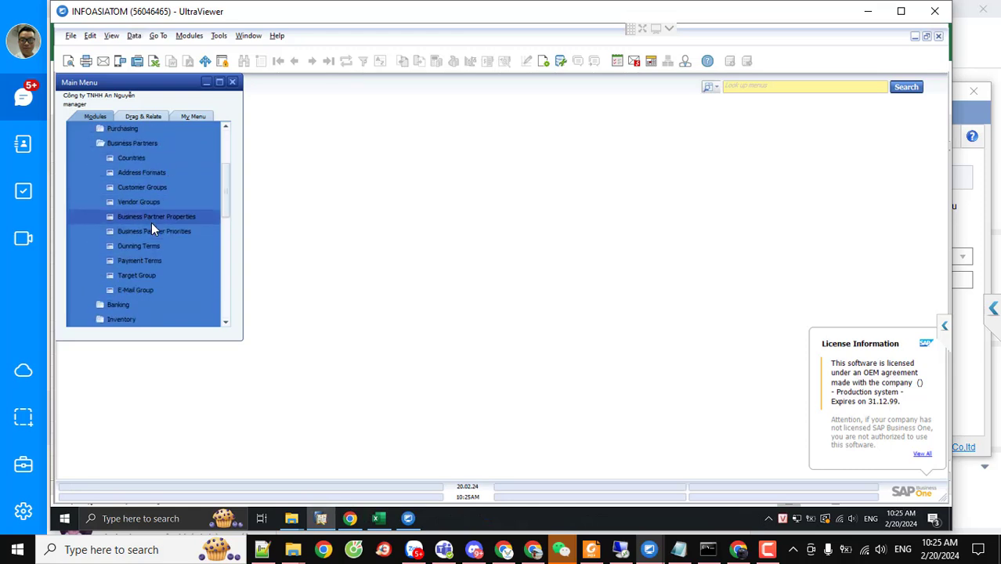
scroll(151, 222, up, 2)
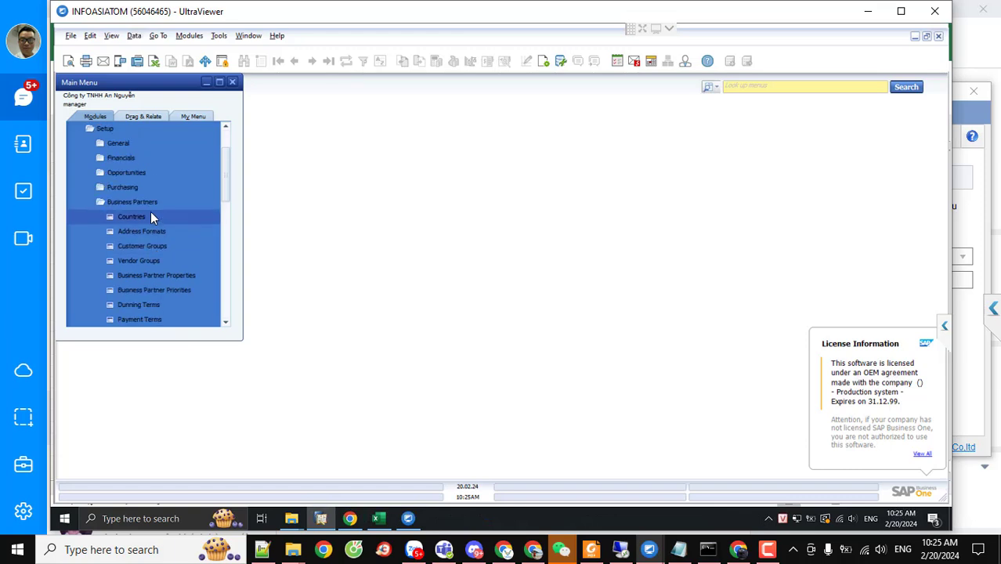
click(149, 206)
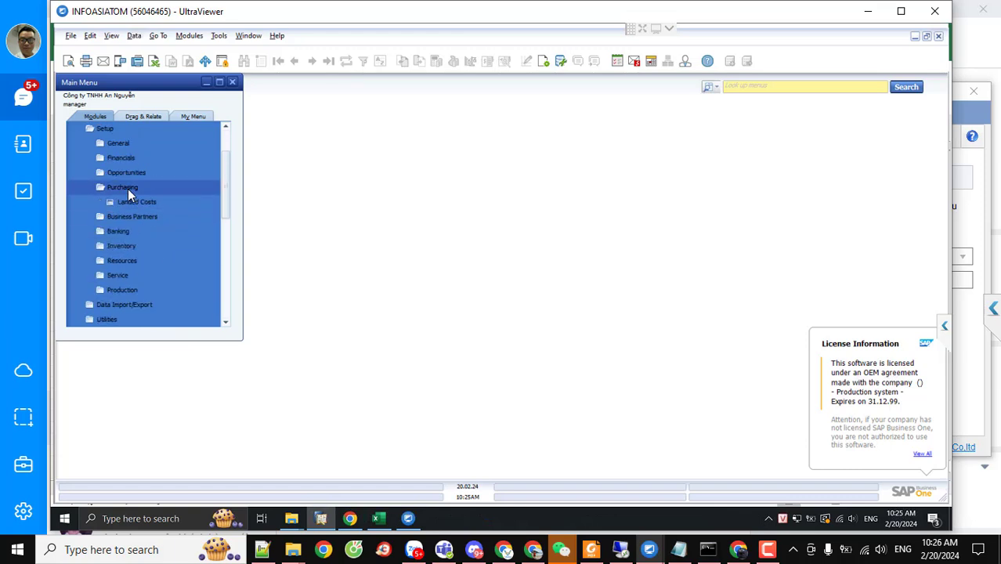
click(119, 143)
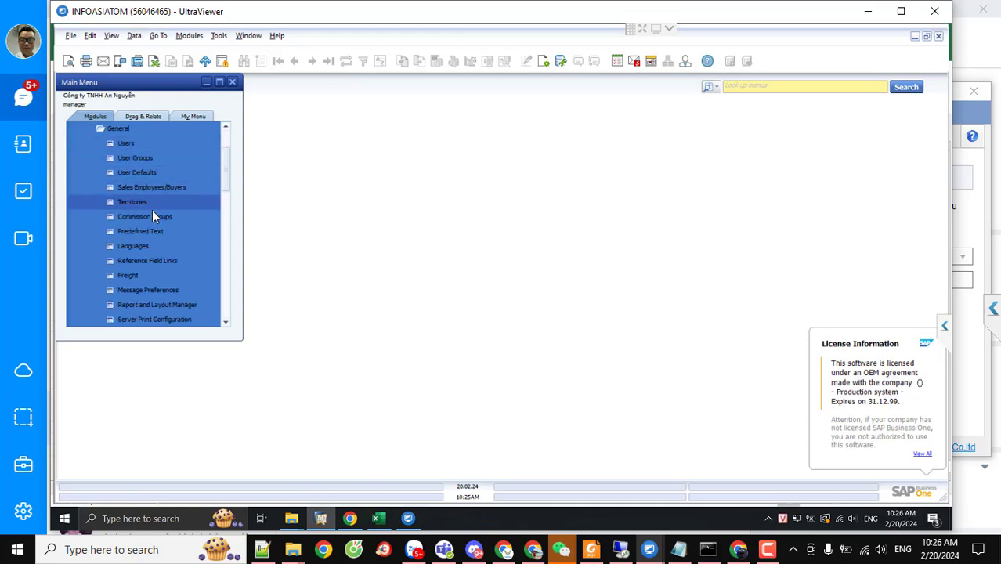
scroll(152, 212, down, 2)
scroll(152, 213, down, 4)
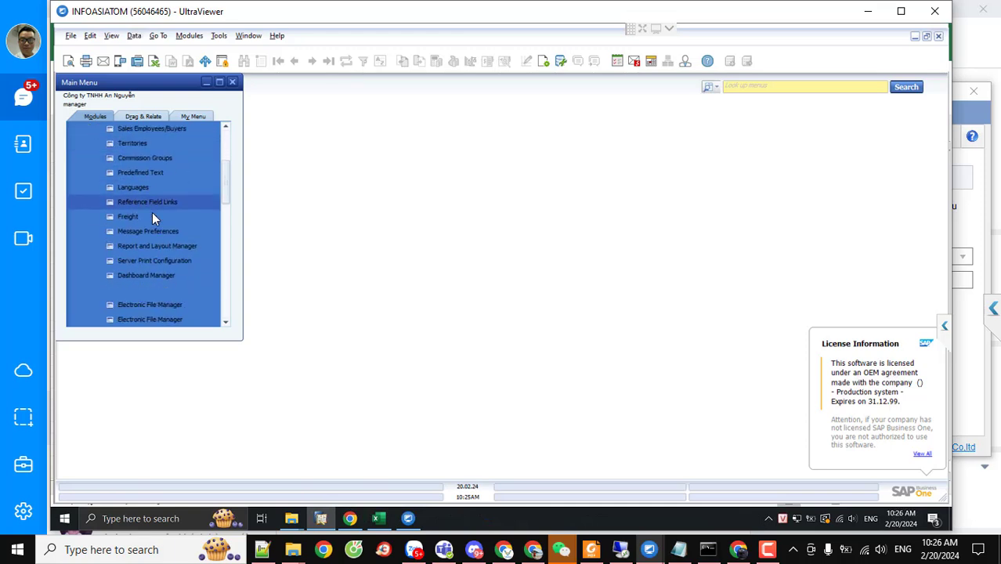
scroll(152, 212, down, 4)
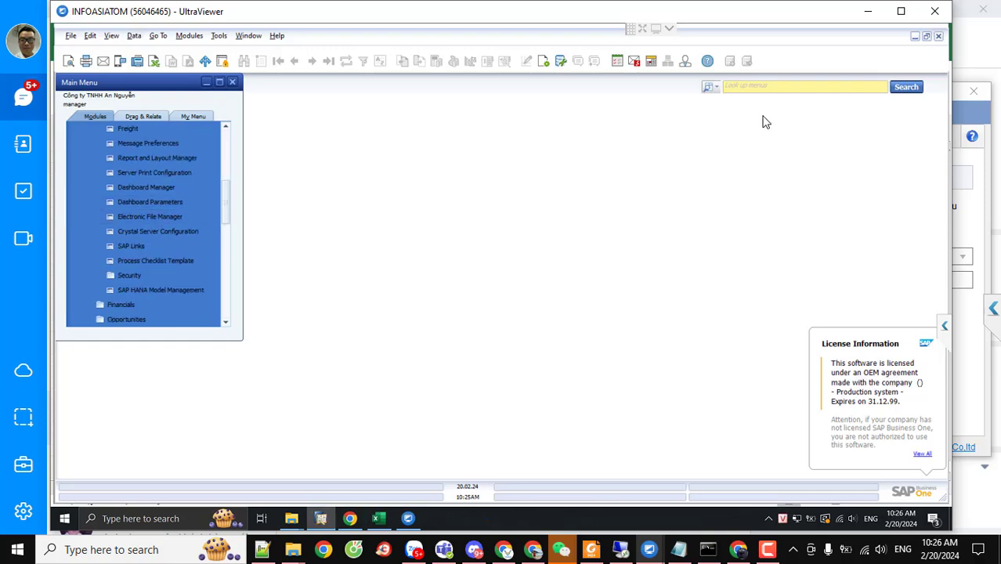
Step: Search the menus for 'SALE' and open Sales Employees/Buyers - Setup
click(780, 87)
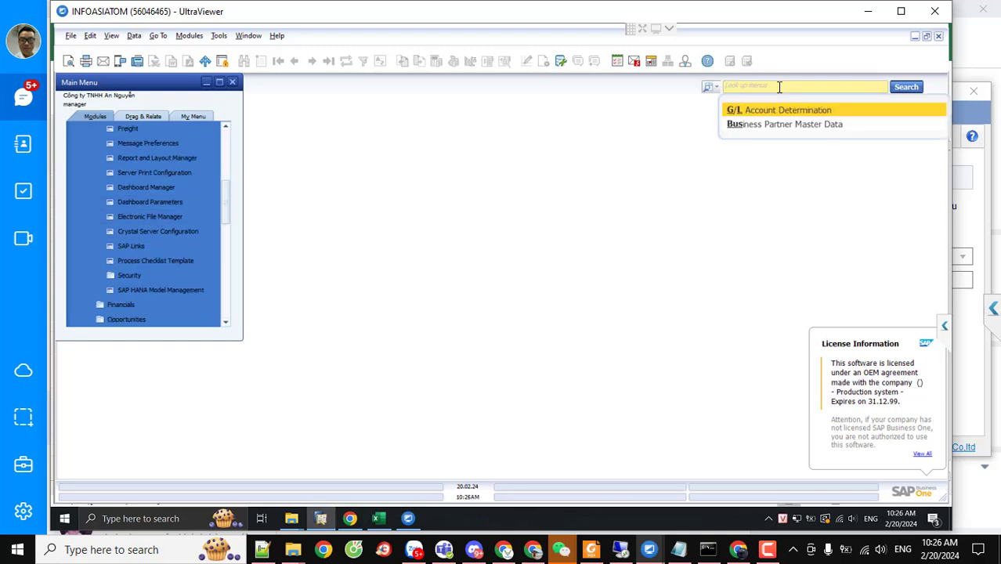
text(SALE)
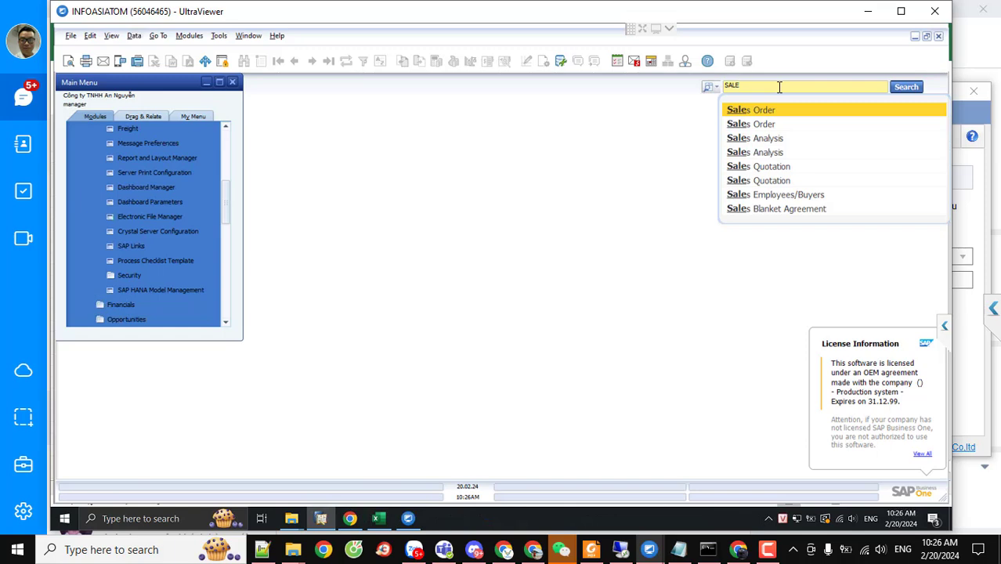
click(780, 198)
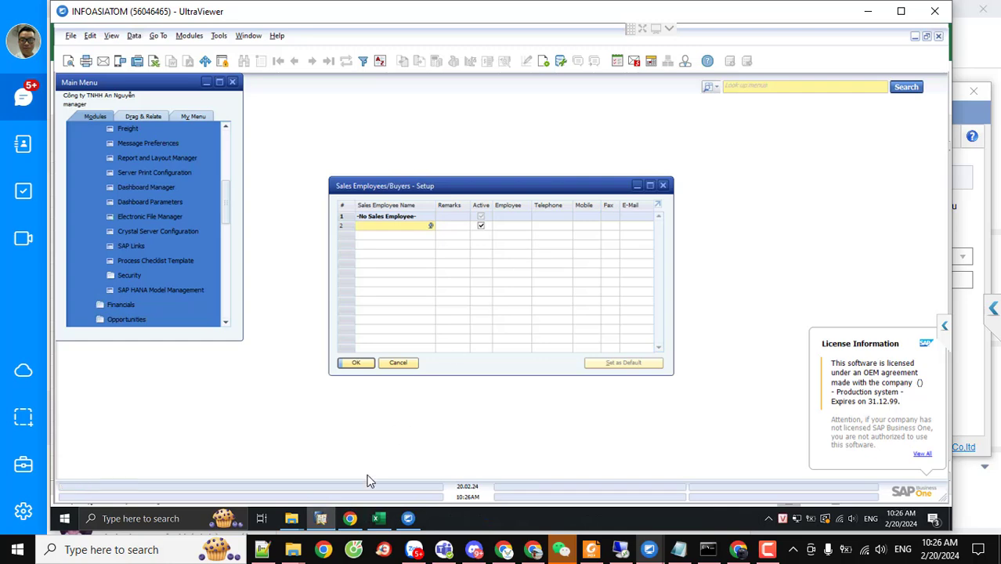
Step: Add Sales Manager from B3 and the B4 employee as new rows, updating each
click(380, 518)
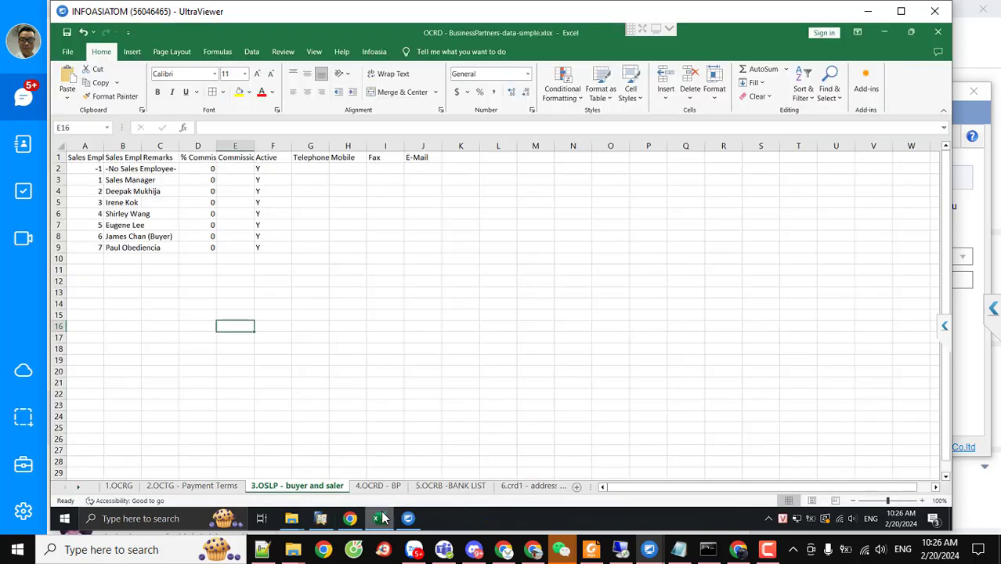
click(128, 181)
key(ctrl+c)
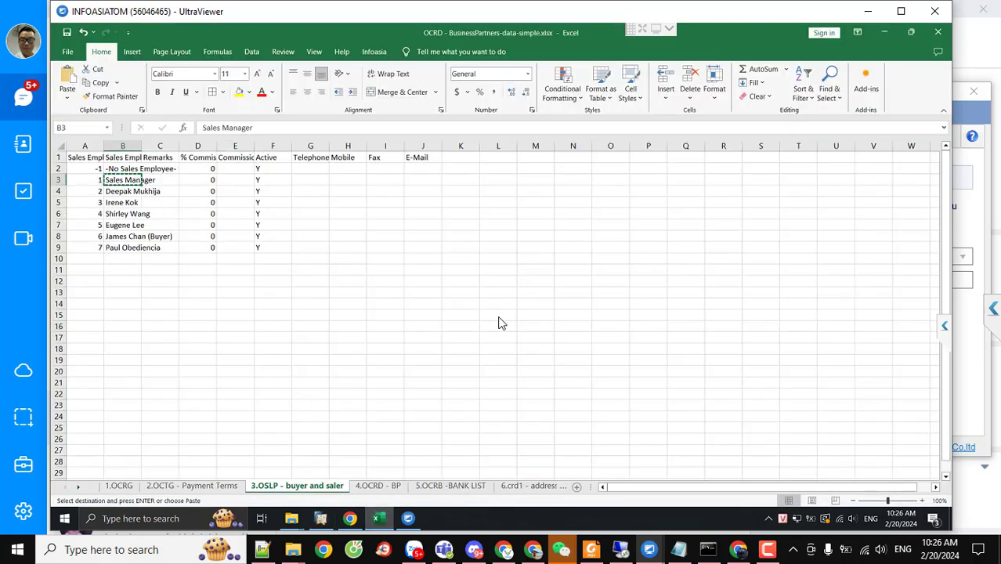
key(alt+Tab)
key(ctrl+v)
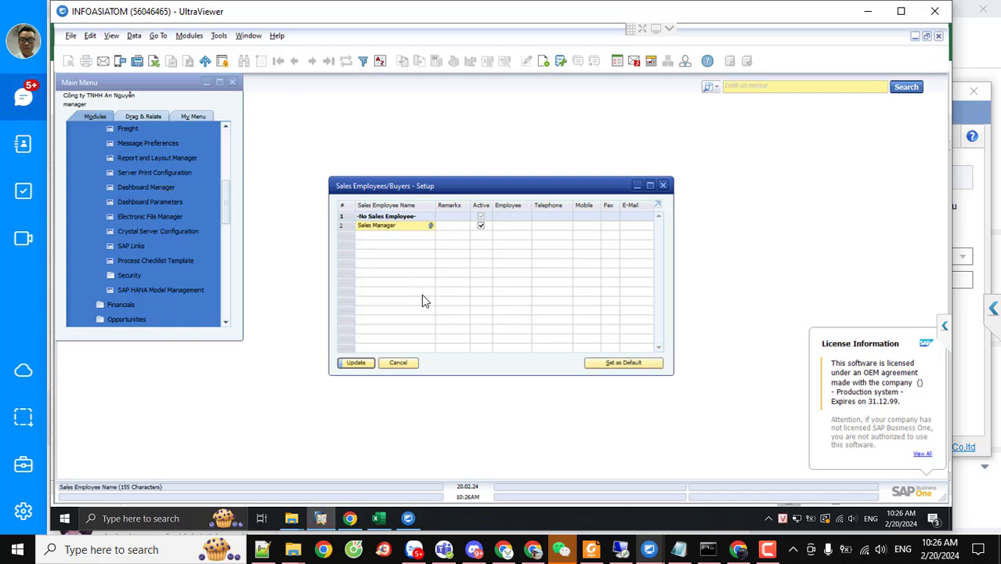
click(357, 362)
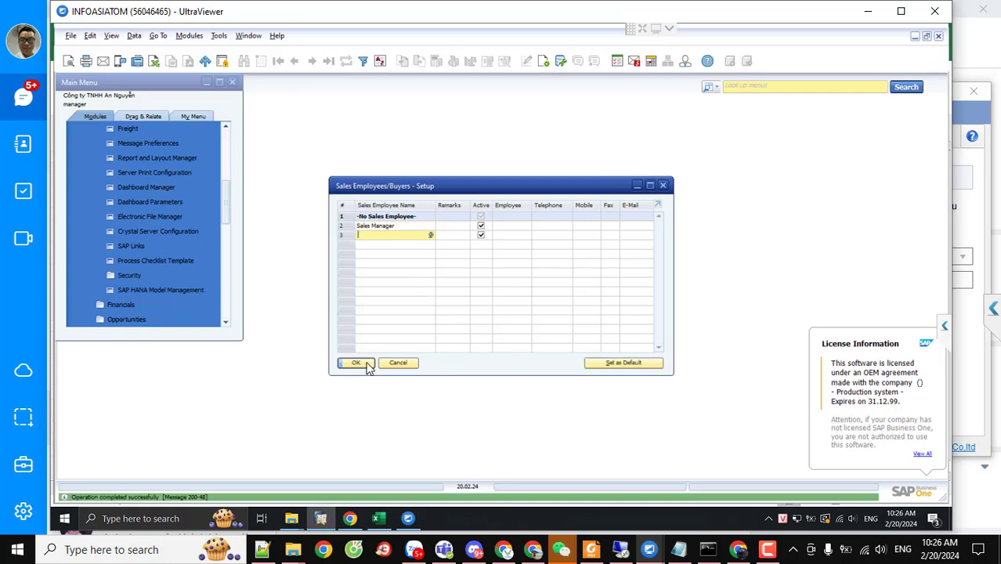
key(alt+Tab)
click(132, 192)
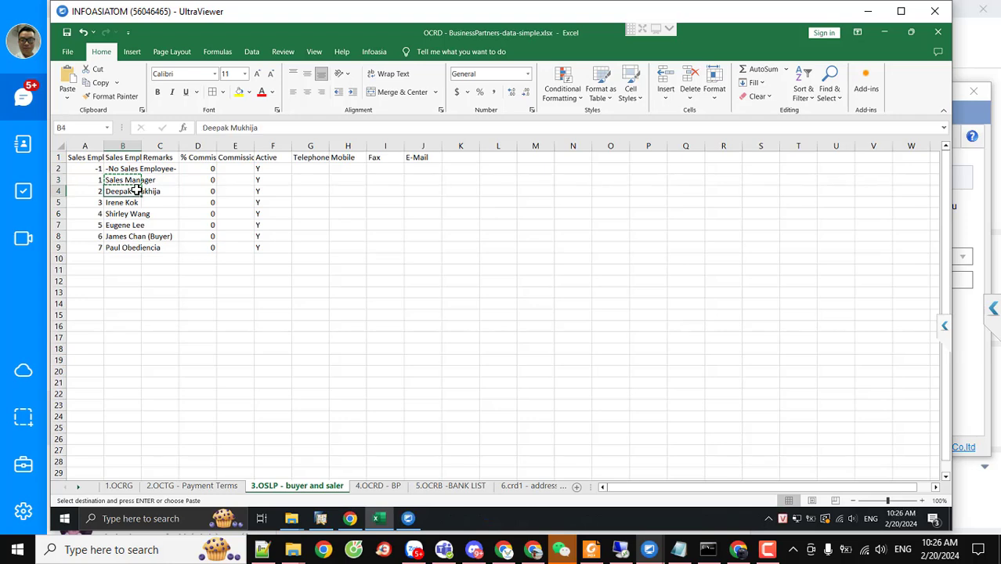
key(alt+Tab)
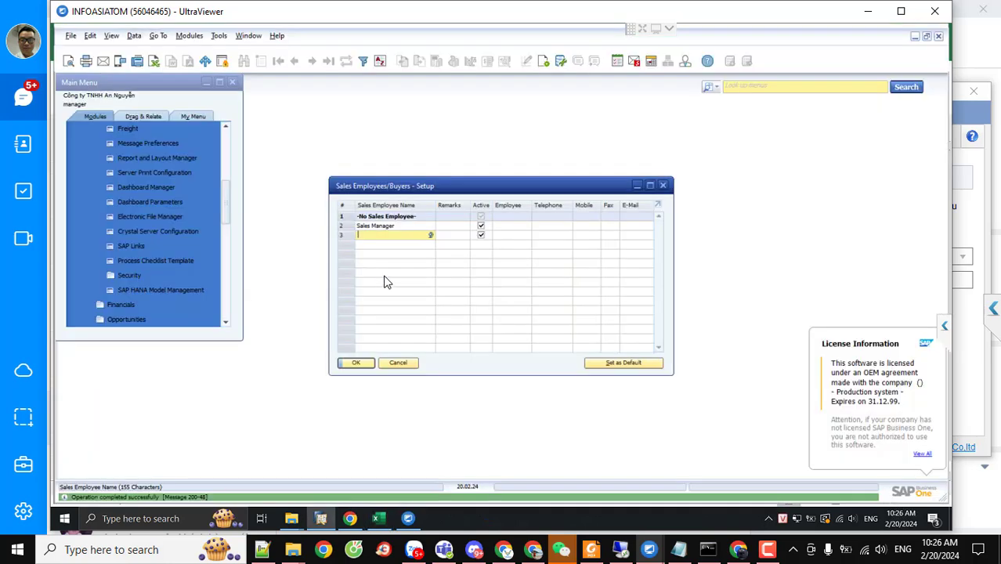
key(ctrl+v)
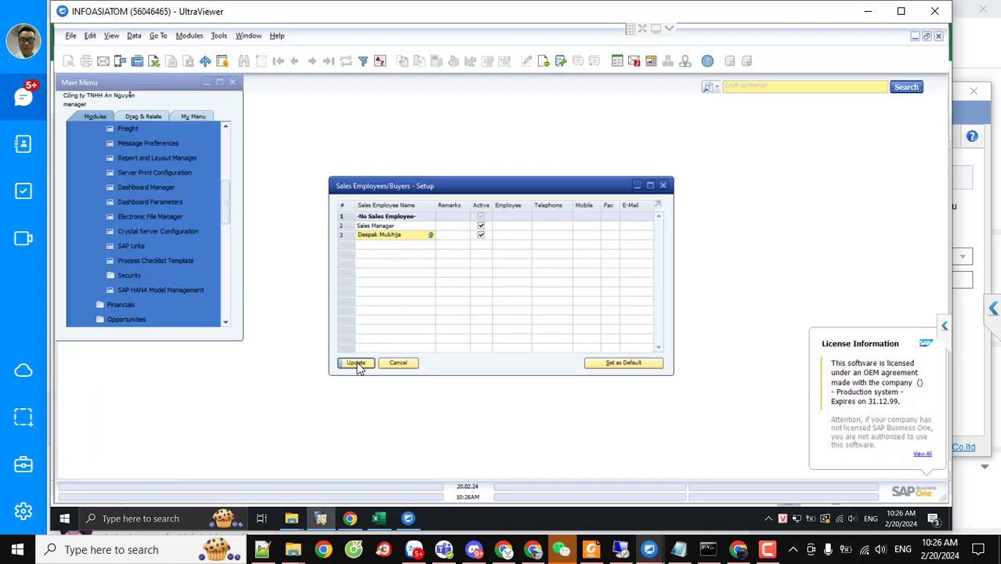
click(357, 364)
Step: Add the employees from B5 and B6 as rows 4 and 5
key(alt+Tab)
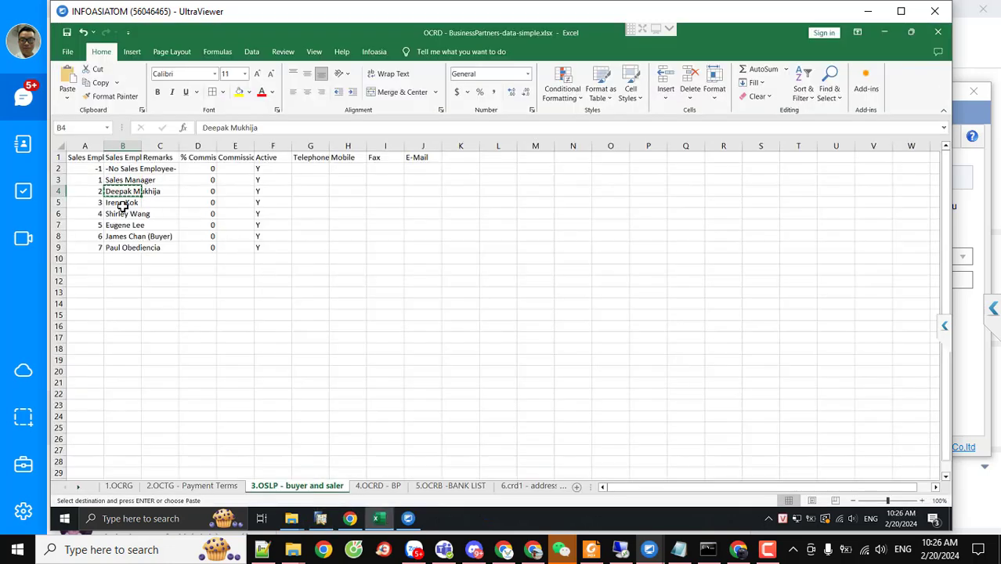
click(122, 205)
key(ctrl+c)
key(alt+Tab)
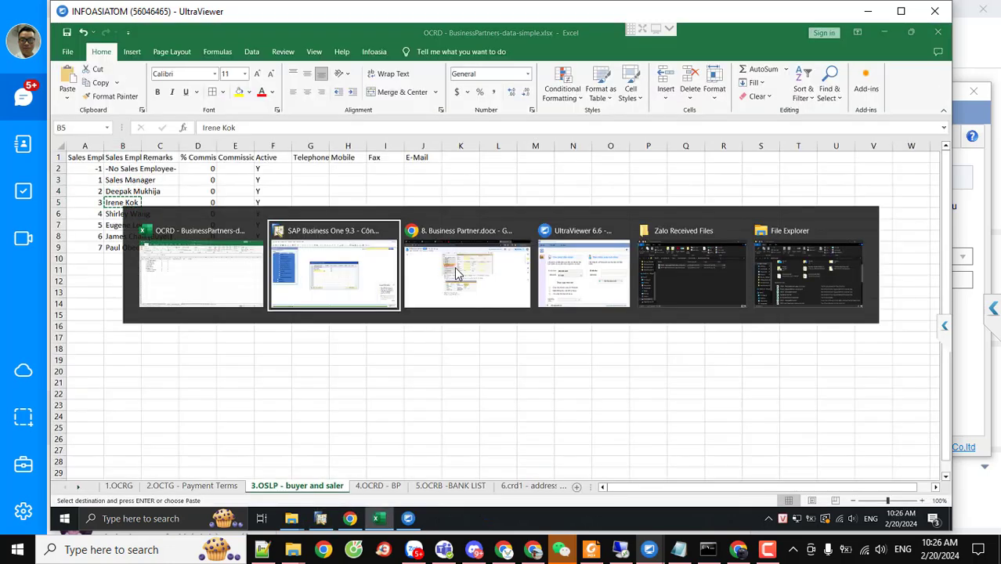
key(ctrl+v)
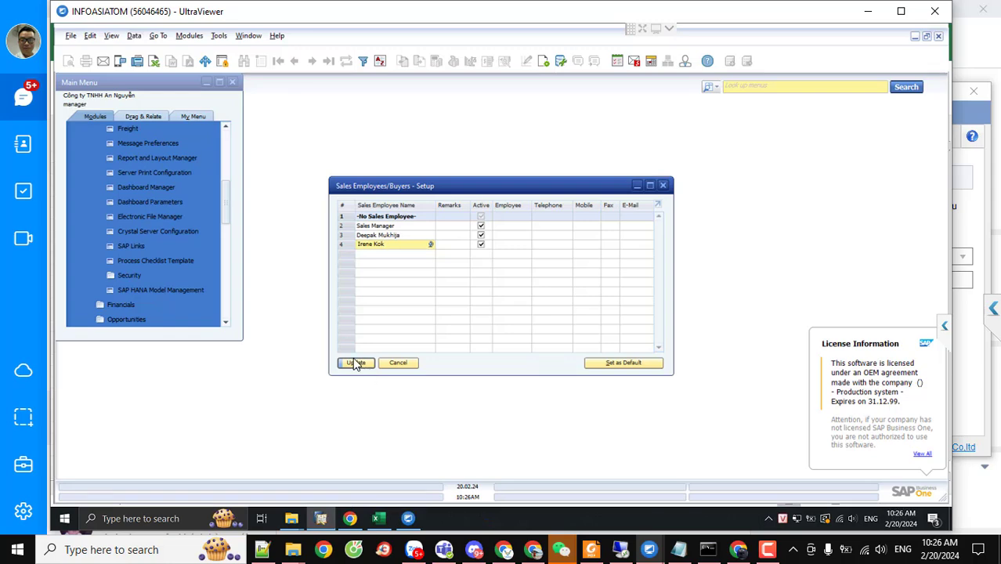
click(356, 363)
key(alt+Tab)
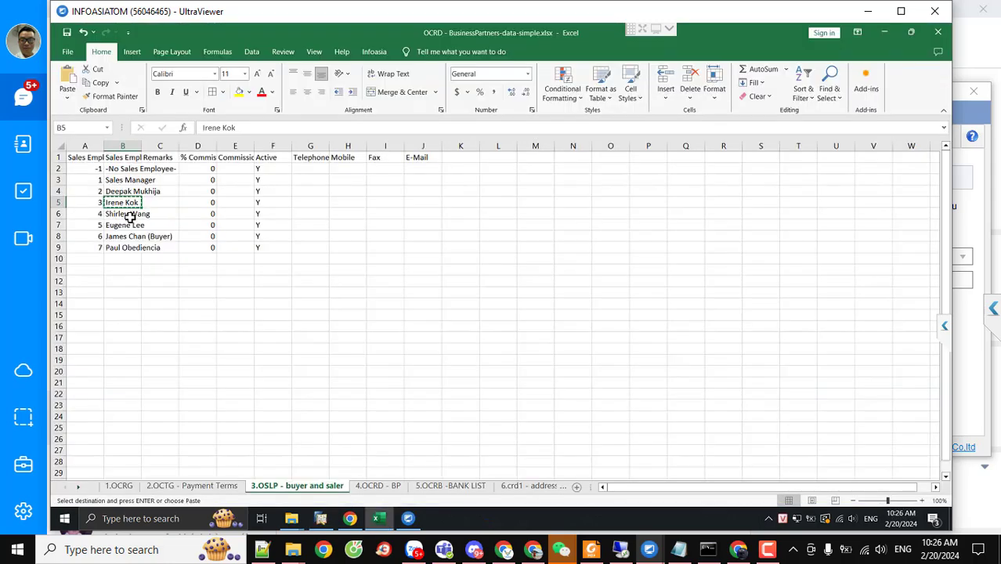
click(129, 217)
key(ctrl+c)
key(alt+Tab)
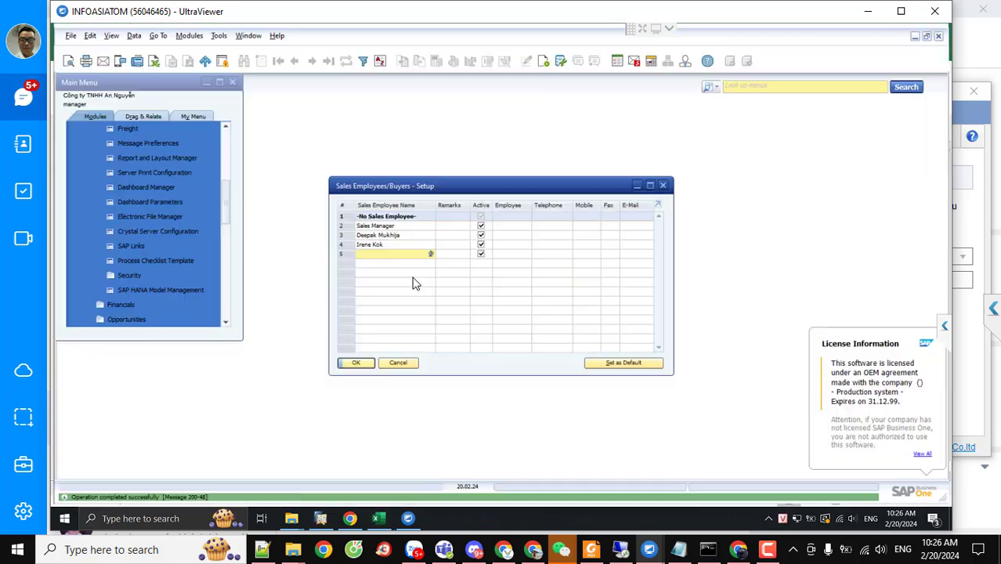
key(ctrl+v)
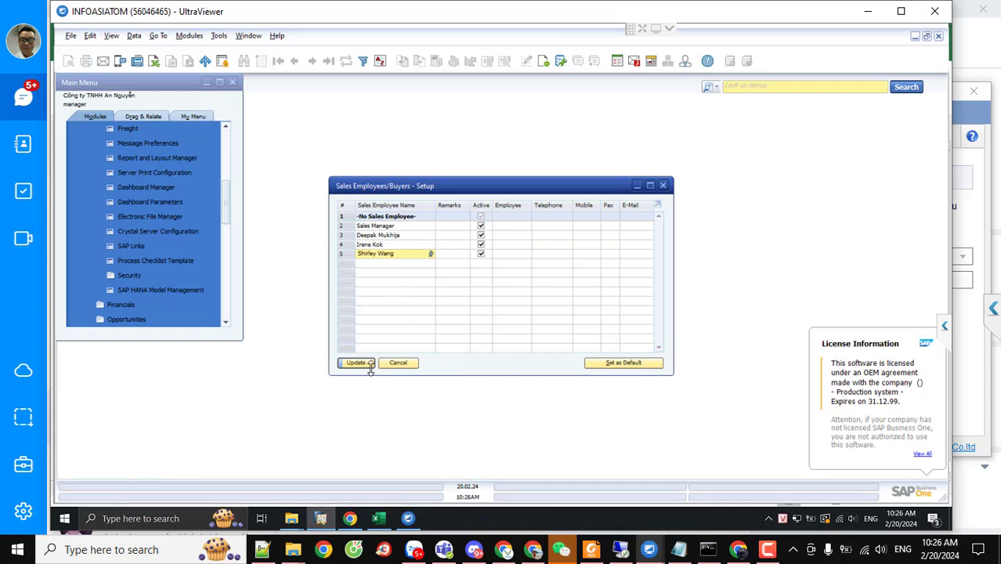
click(364, 367)
Step: Add the B7 employee and the B8 buyer, then close the setup form
key(alt+Tab)
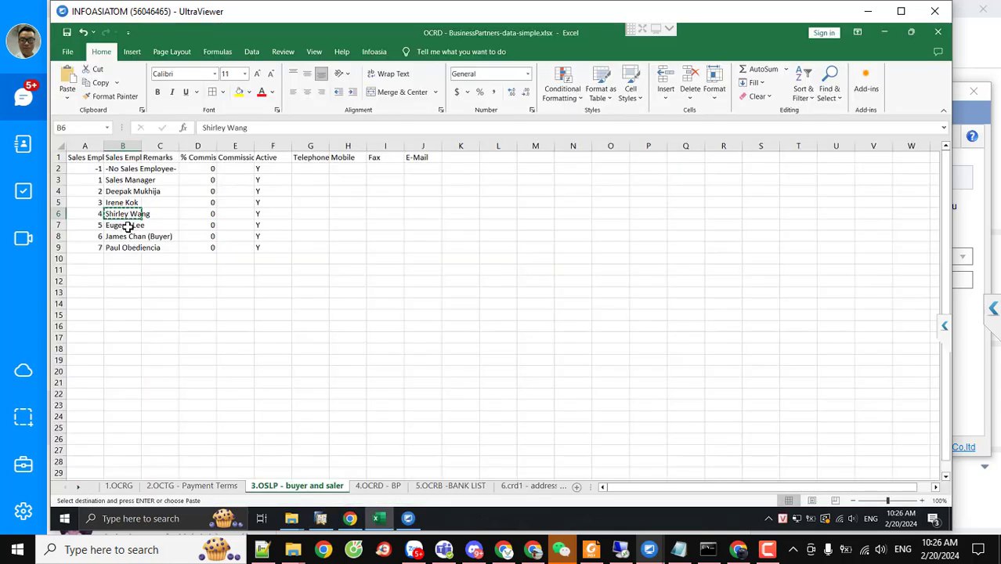
click(128, 224)
key(ctrl+c)
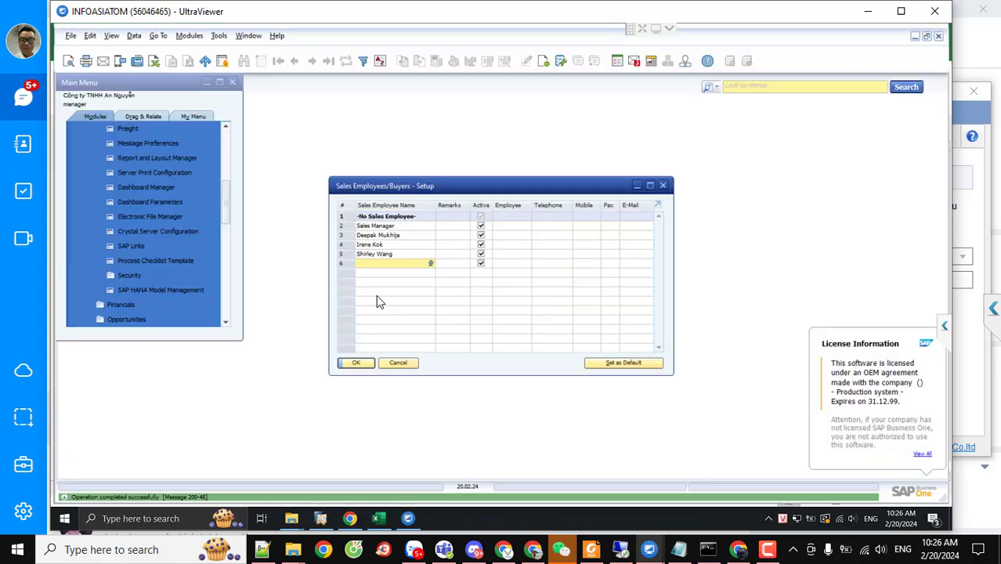
key(alt+Tab)
key(ctrl+v)
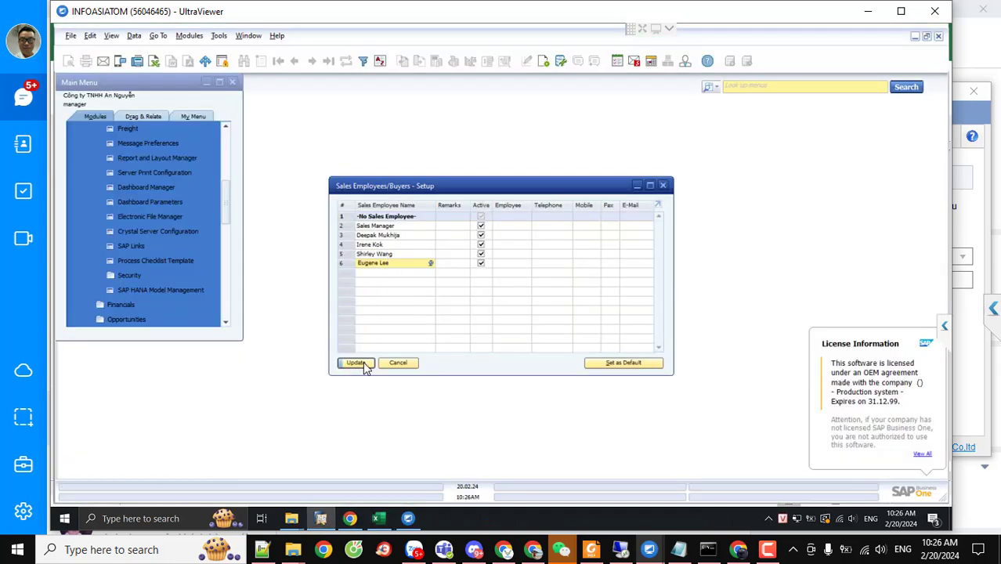
click(365, 367)
key(alt+Tab)
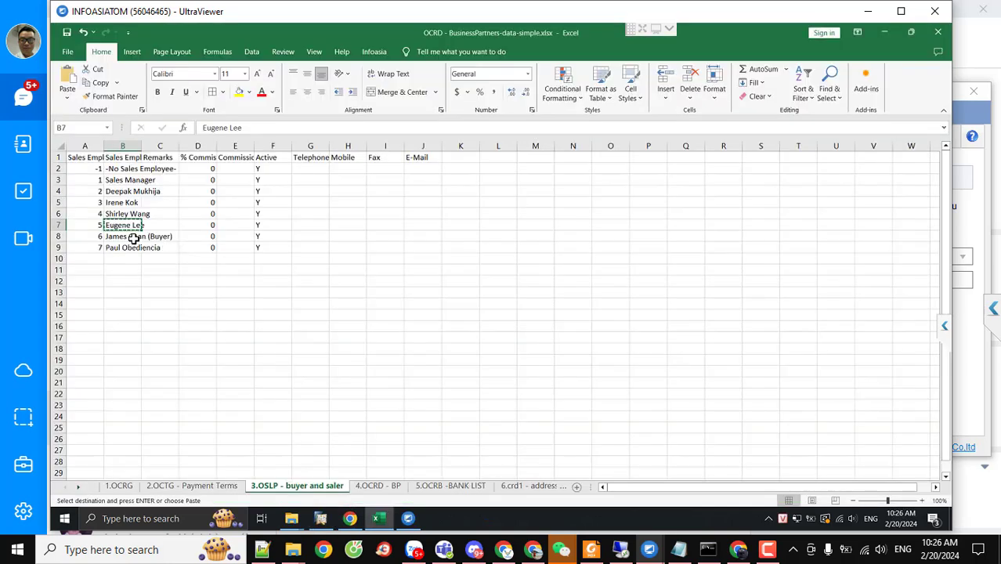
click(133, 237)
key(ctrl+c)
key(alt+Tab)
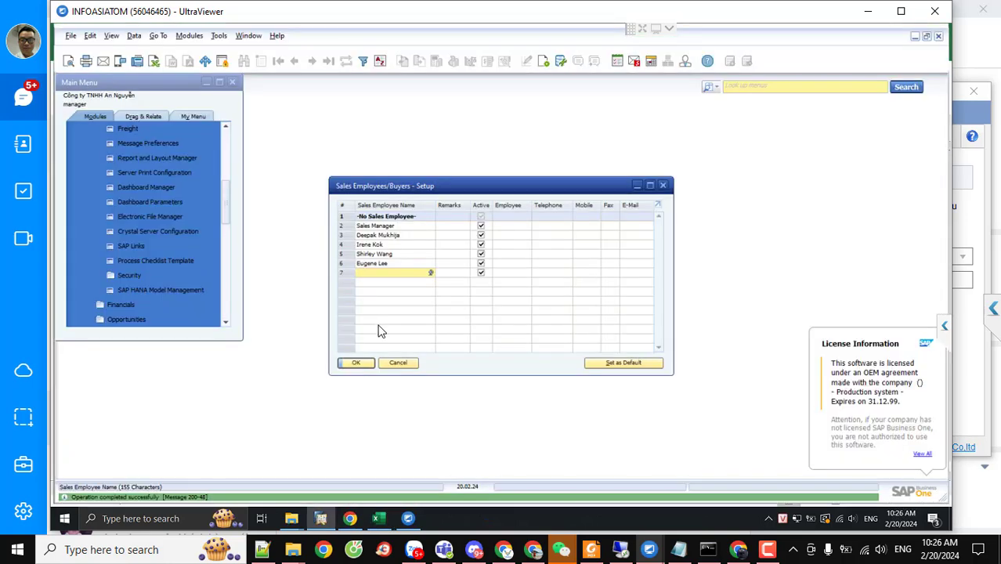
key(ctrl+v)
click(364, 365)
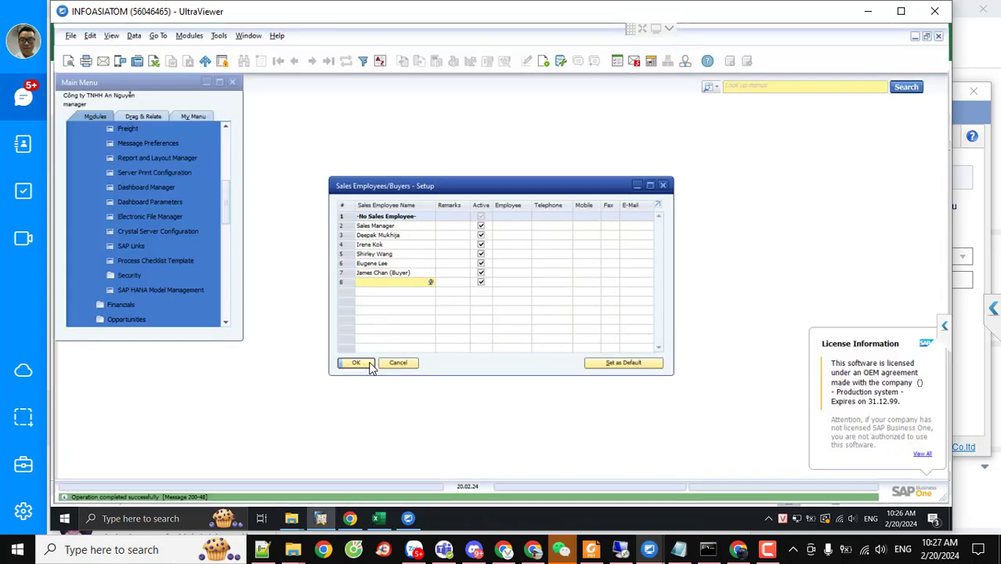
key(alt+Tab)
click(151, 250)
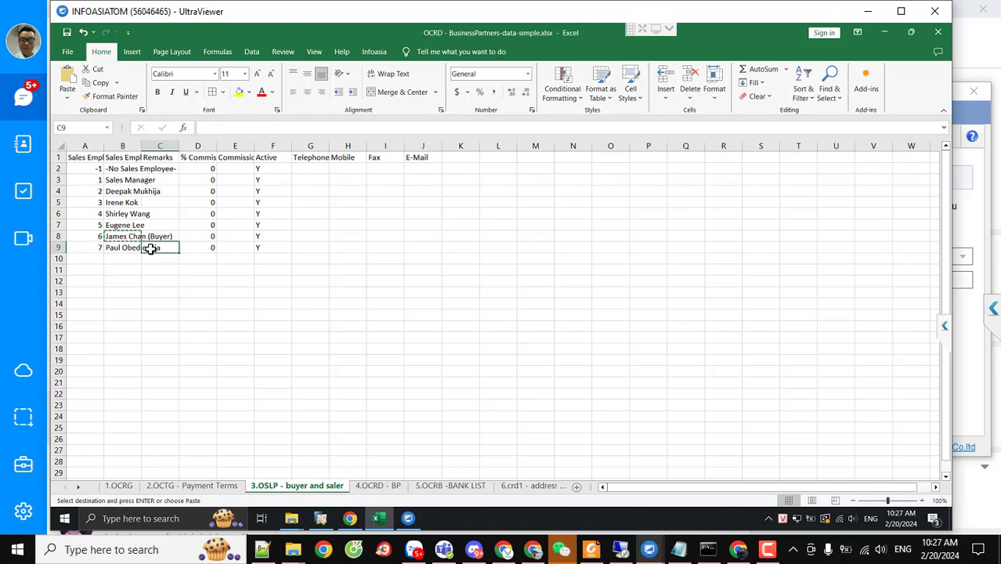
key(ctrl+c)
key(alt+Tab)
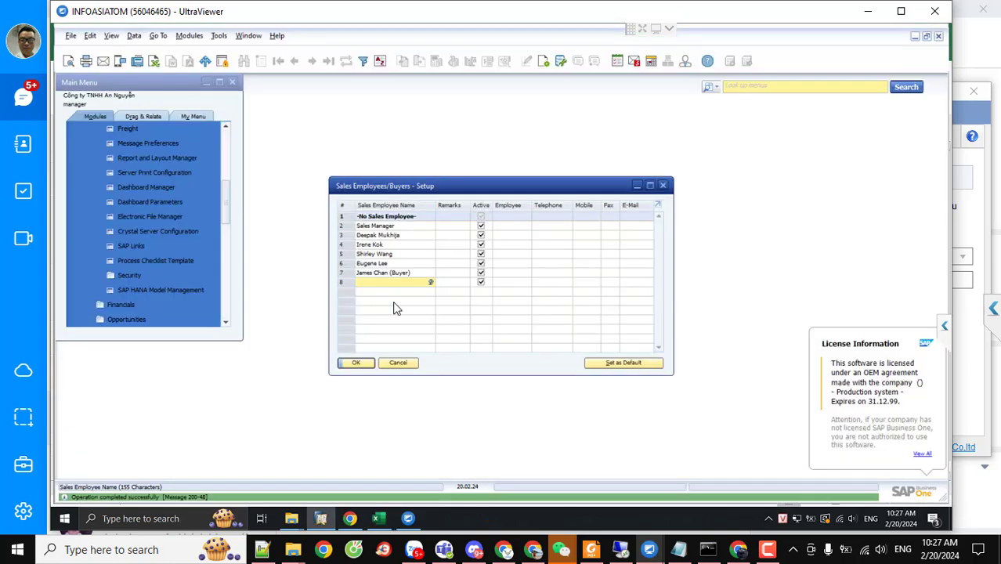
click(356, 363)
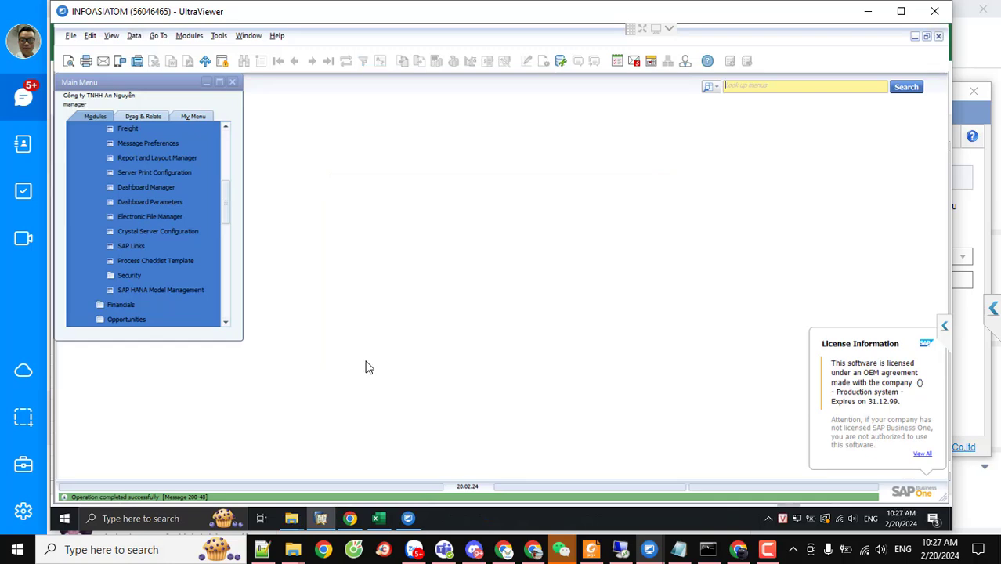
Step: View the 4.OCRD - BP sheet, then run a Query Generator query on OSLP
click(380, 523)
click(378, 487)
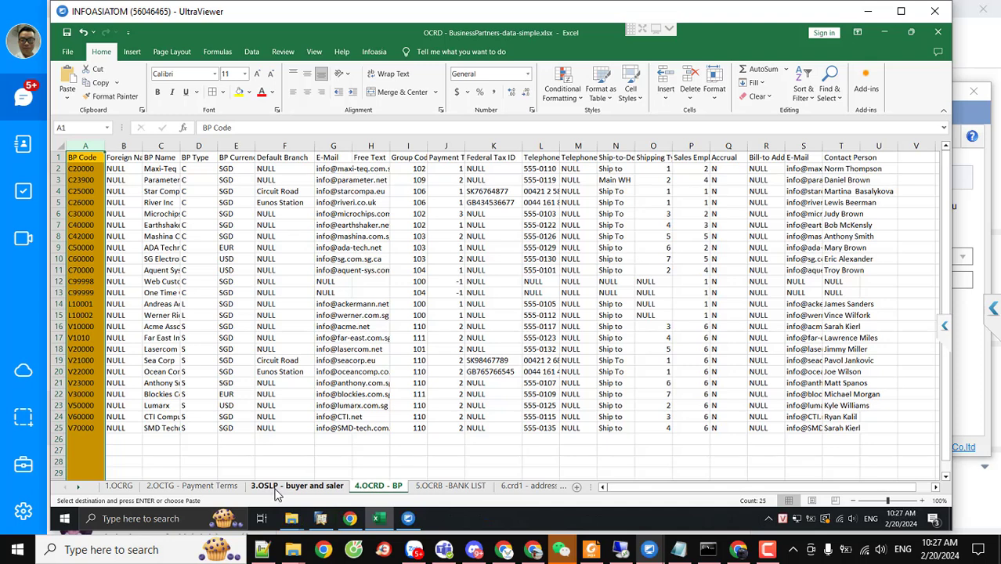
click(321, 518)
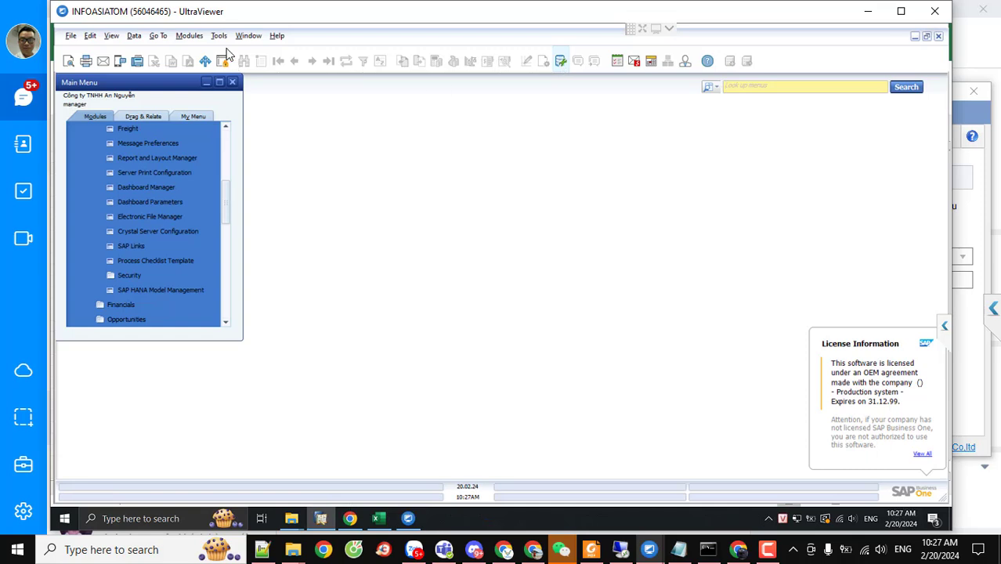
click(218, 36)
mouse_move(245, 173)
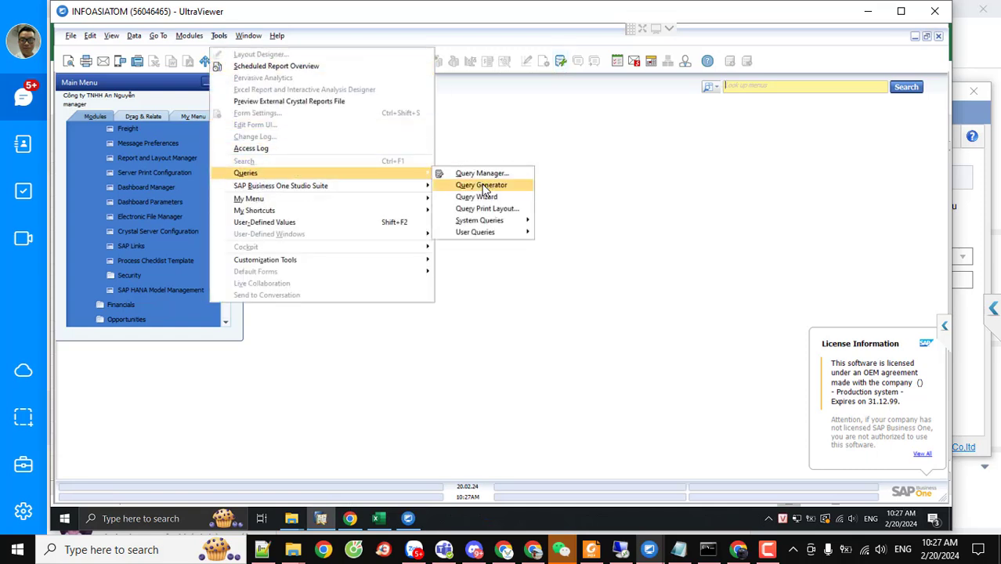
click(485, 190)
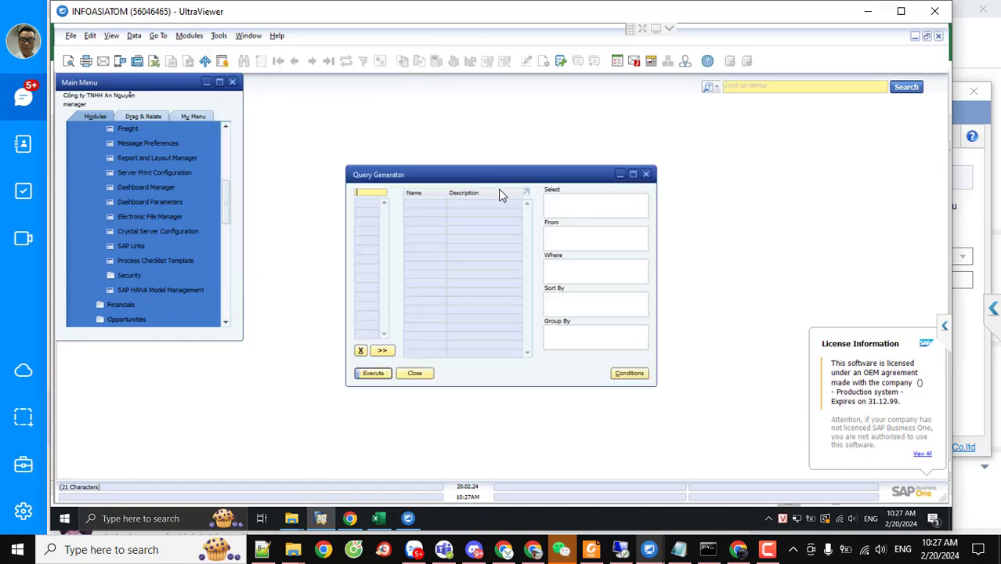
text(OSLP)
key(Return)
click(371, 376)
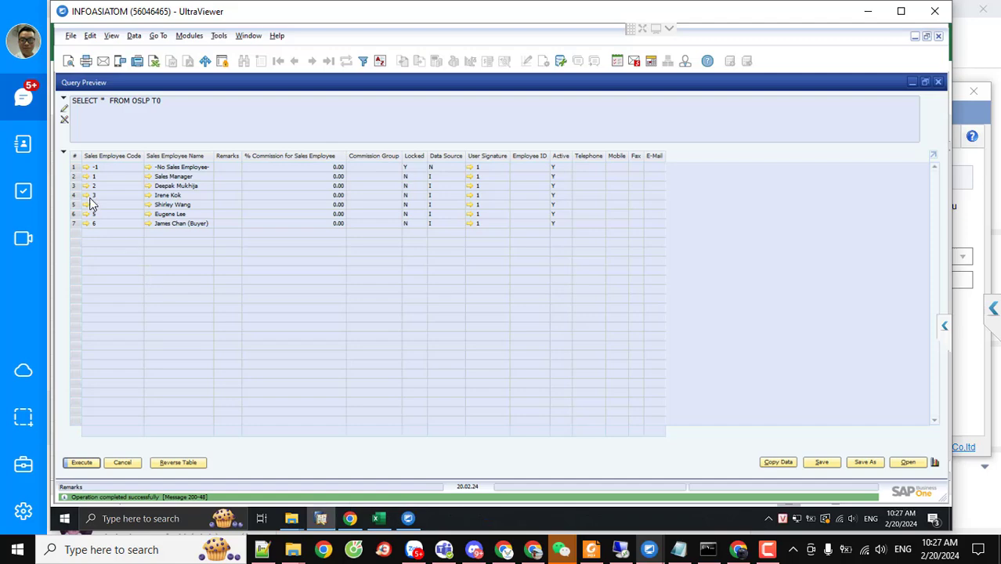
Step: Copy the entire OSLP results table and return to Excel
right_click(94, 173)
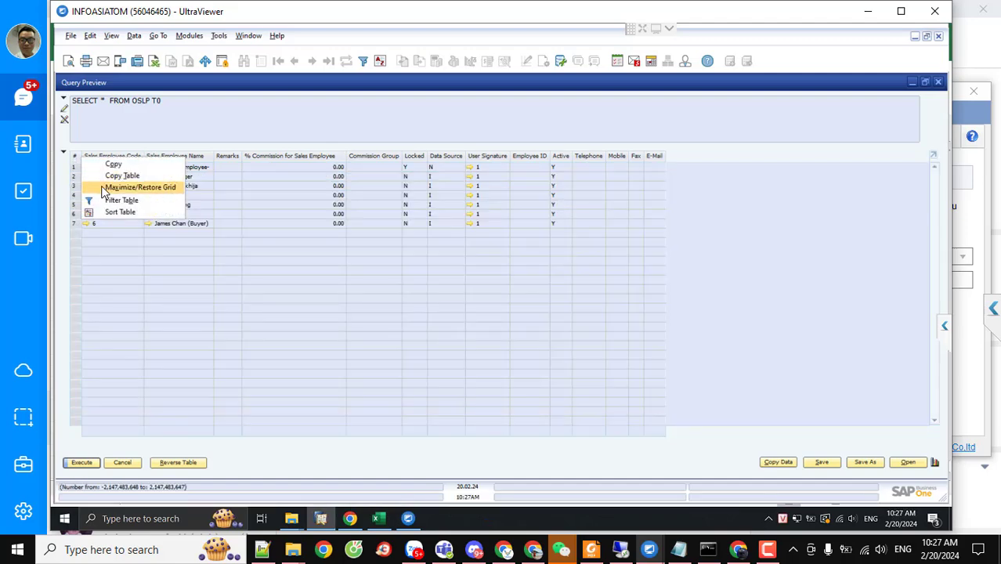
click(117, 176)
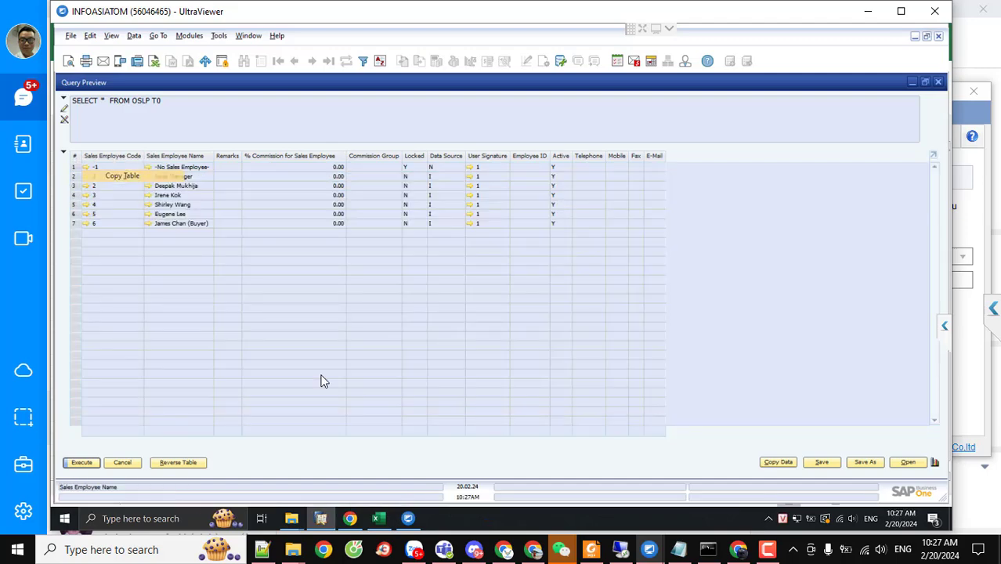
click(377, 519)
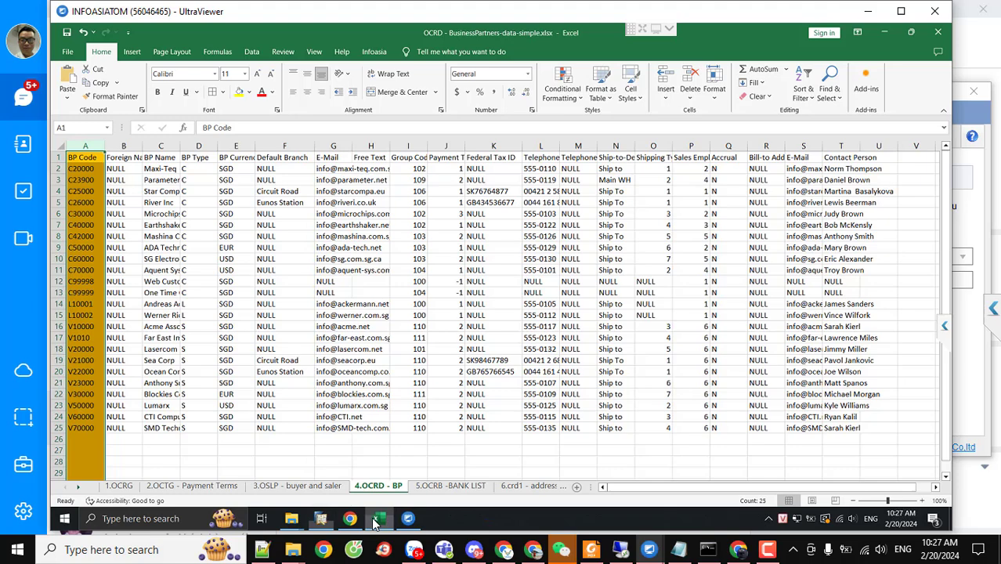
Step: Paste the SAP OSLP sales employee table at A11 on the 3.OSLP sheet, then go back to 4.OCRD - BP
click(298, 487)
click(85, 271)
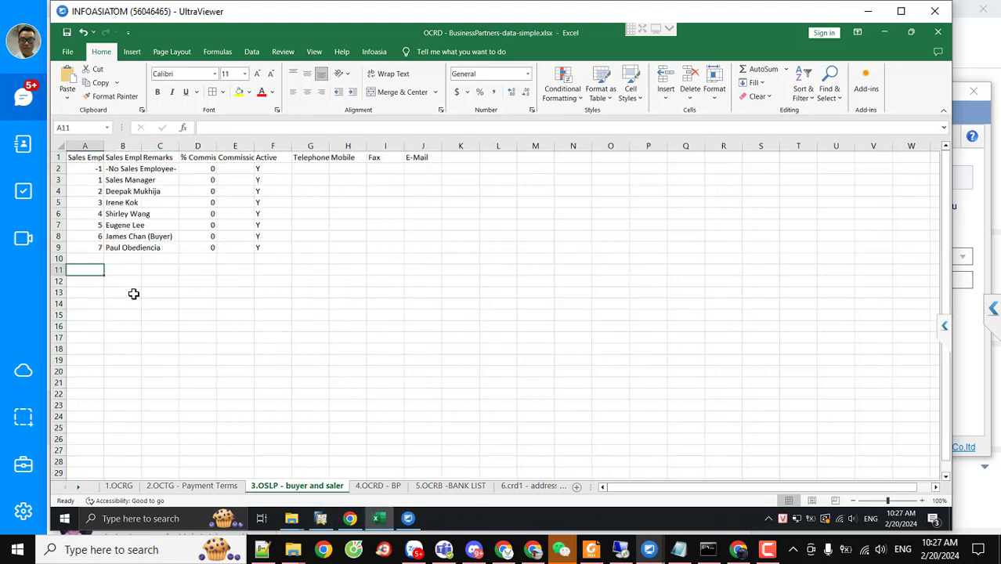
key(ctrl+v)
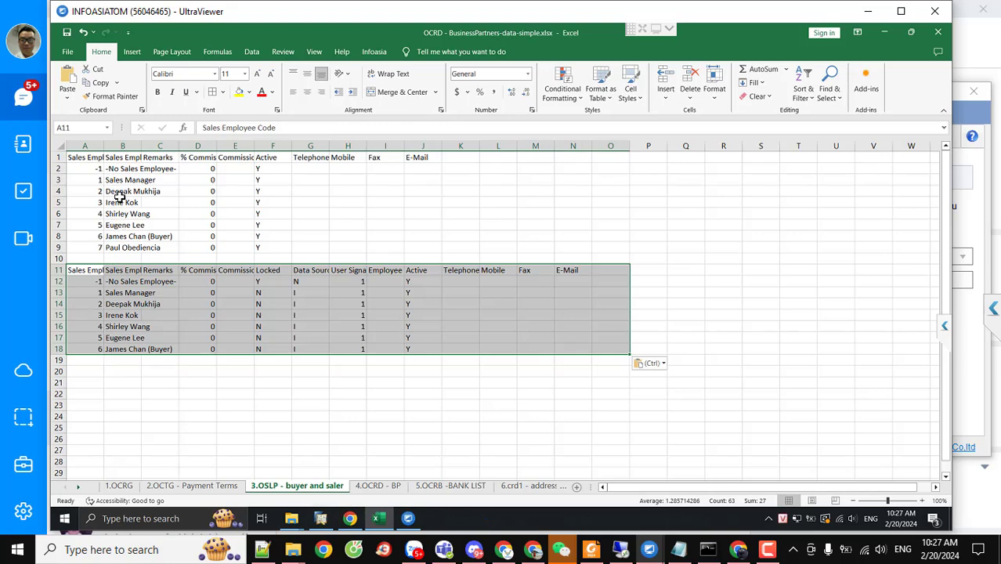
click(306, 440)
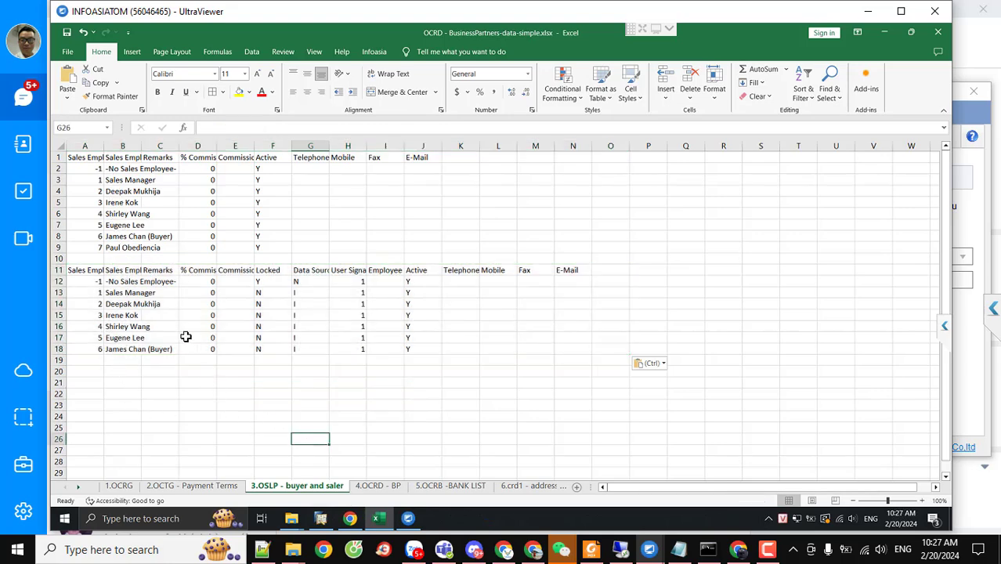
click(378, 487)
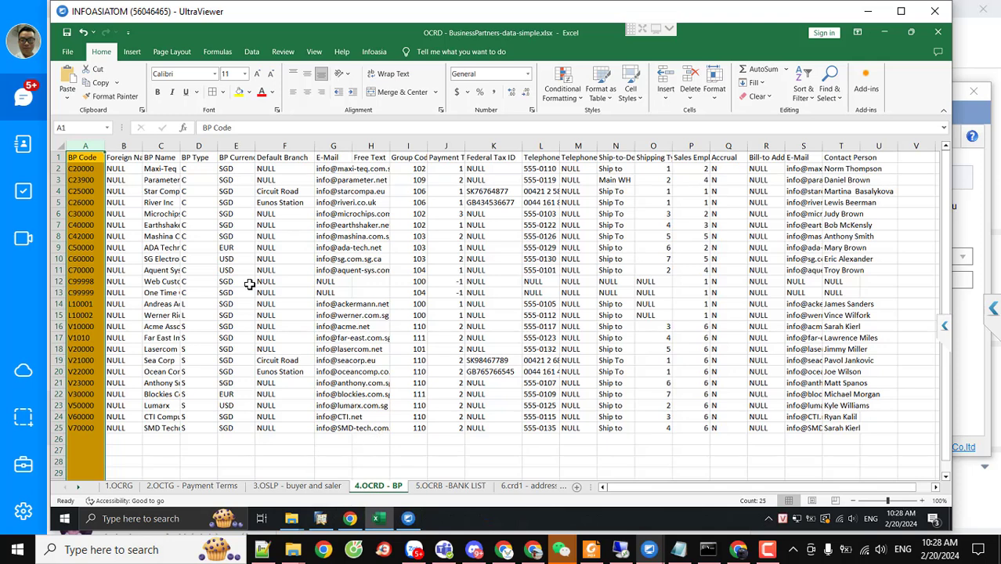
Step: AutoFit the E-Mail column and drag the BP Currency column wider
double_click(352, 145)
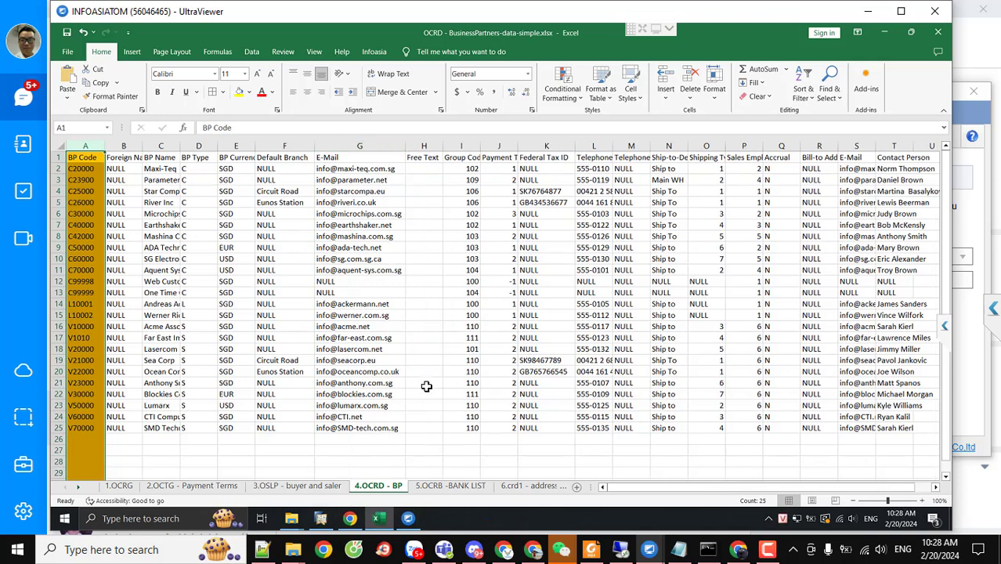
click(83, 180)
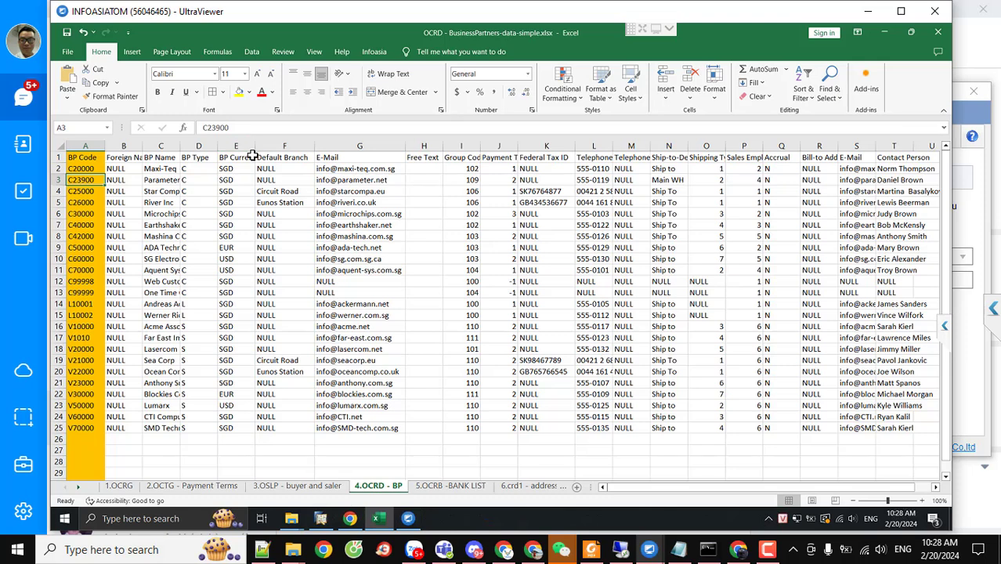
drag(254, 145, 260, 438)
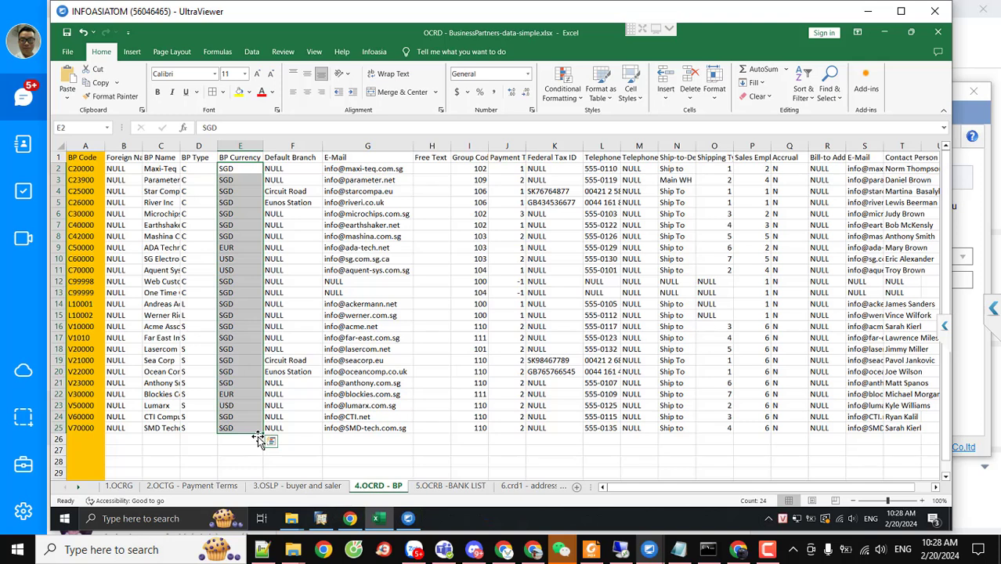
Step: Enter VND in E2 and fill it down the BP Currency column through row 25
text(v)
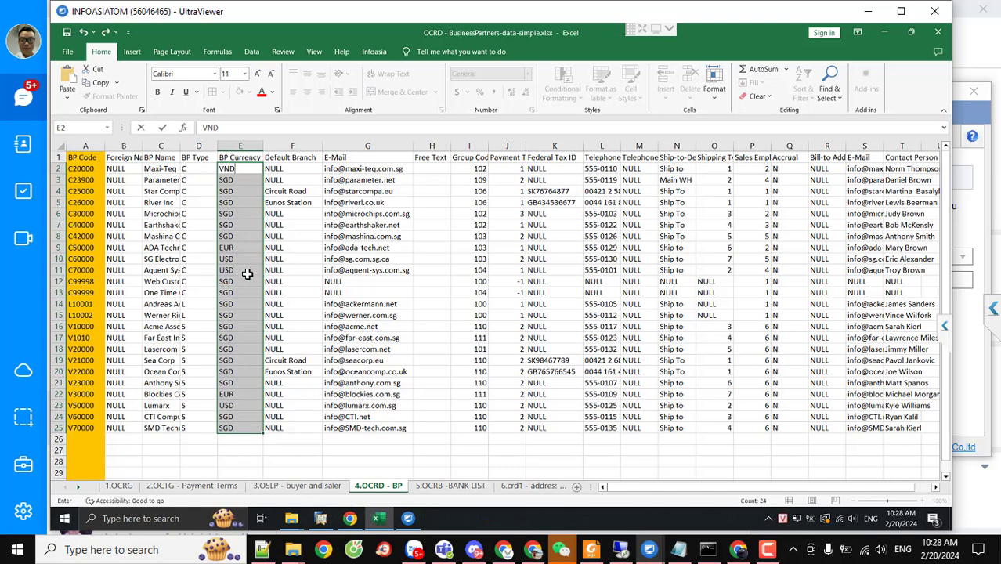
click(237, 173)
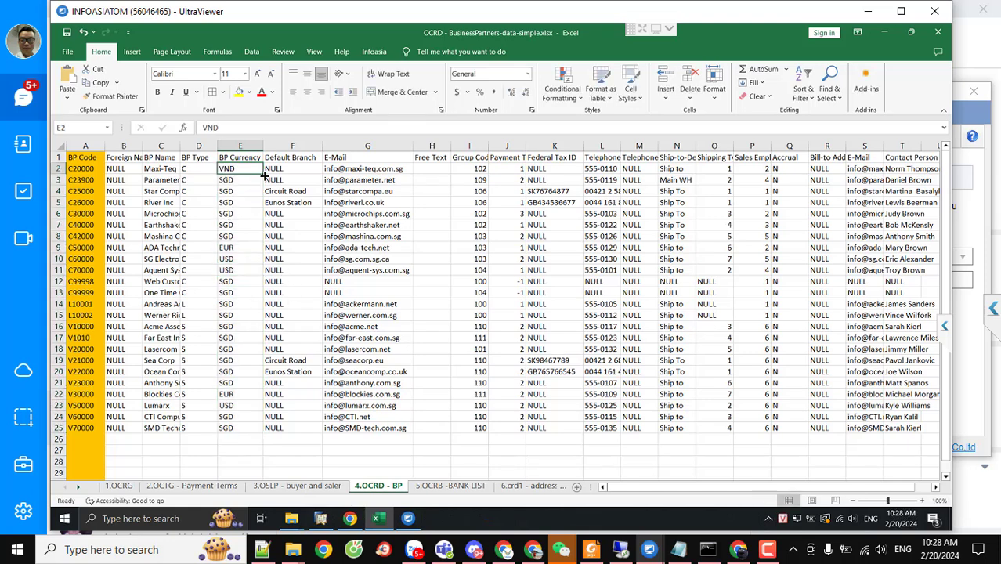
double_click(265, 175)
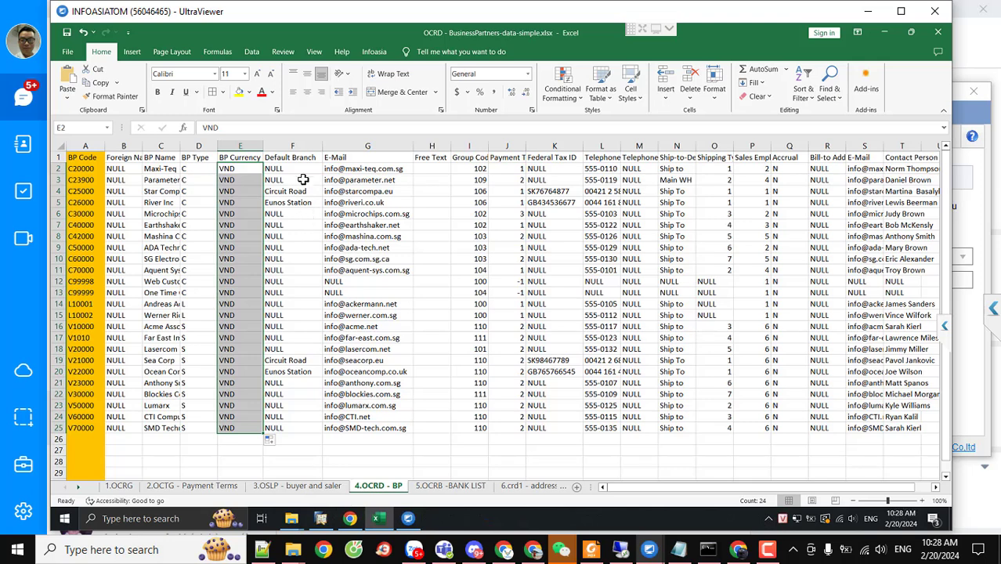
click(293, 147)
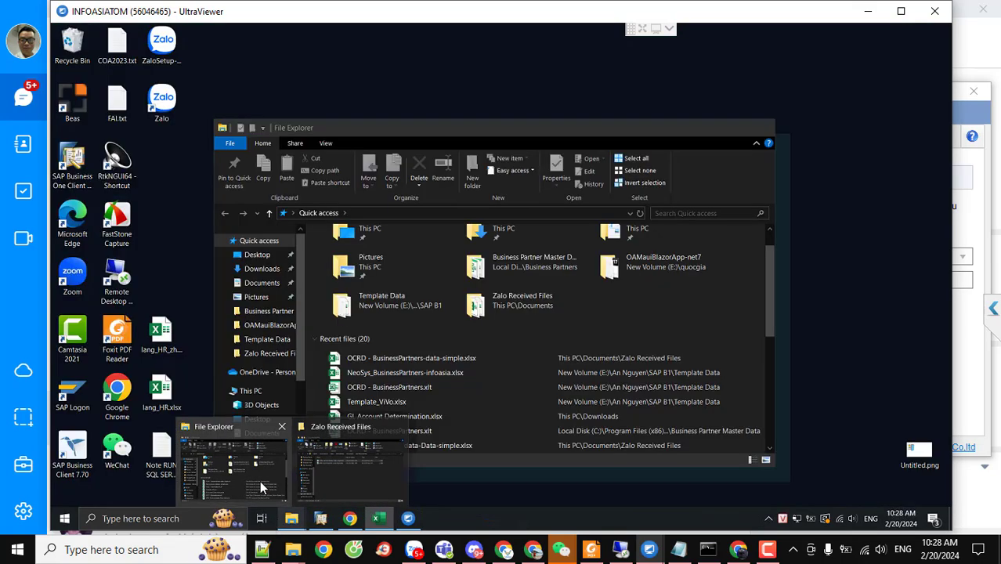
Step: In a maximized File Explorer, browse to C:\Program Files (x86)
click(260, 481)
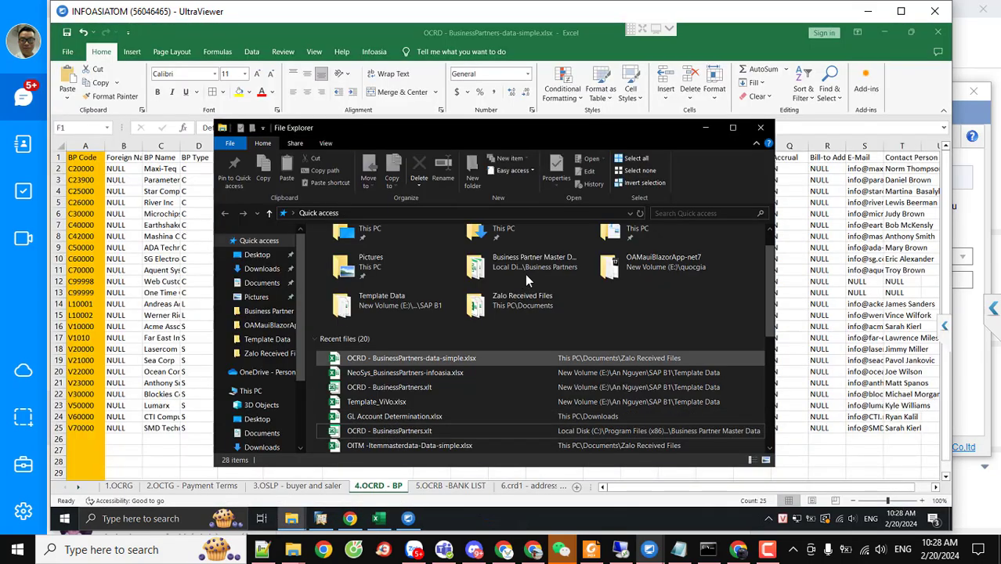
click(732, 127)
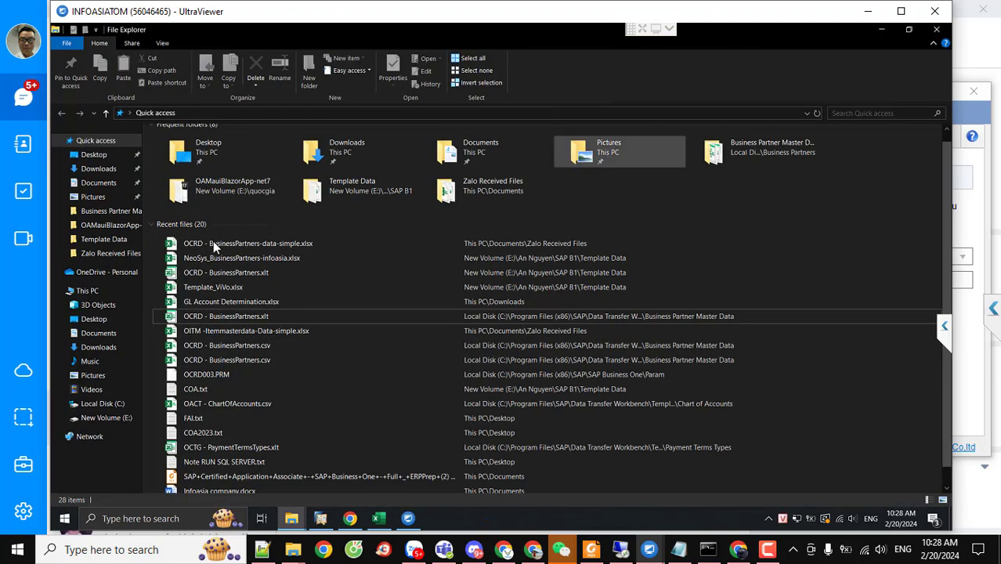
click(101, 243)
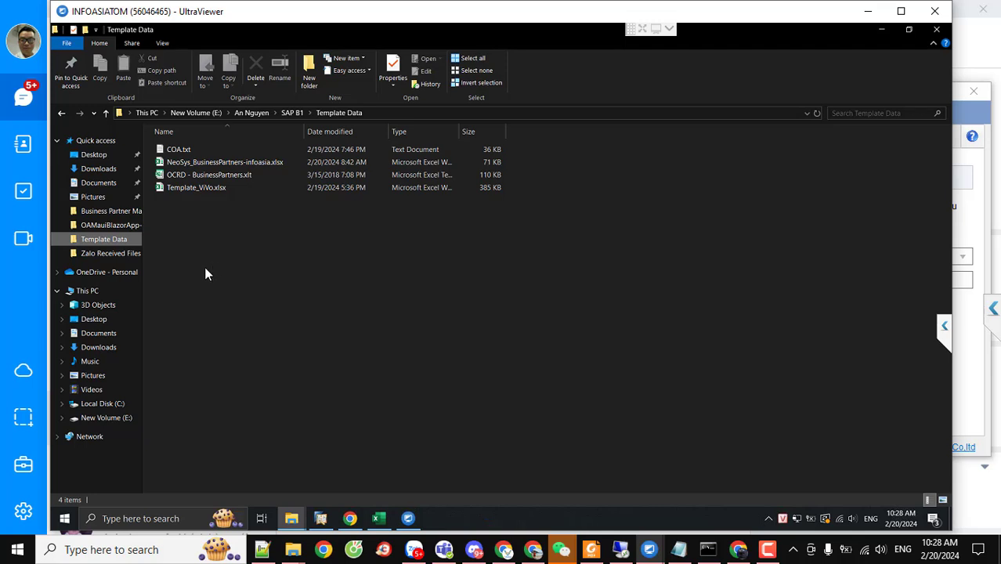
click(102, 404)
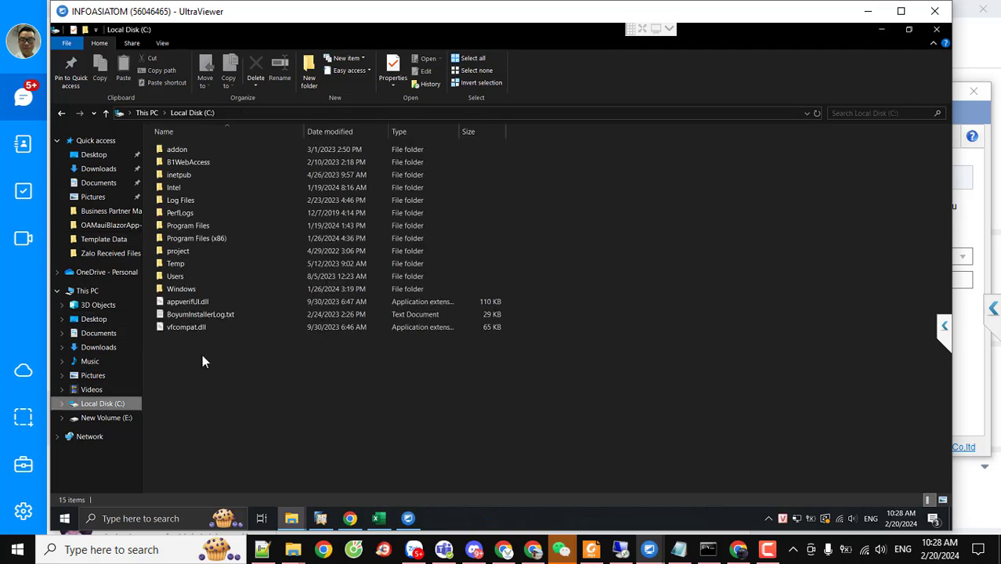
double_click(191, 238)
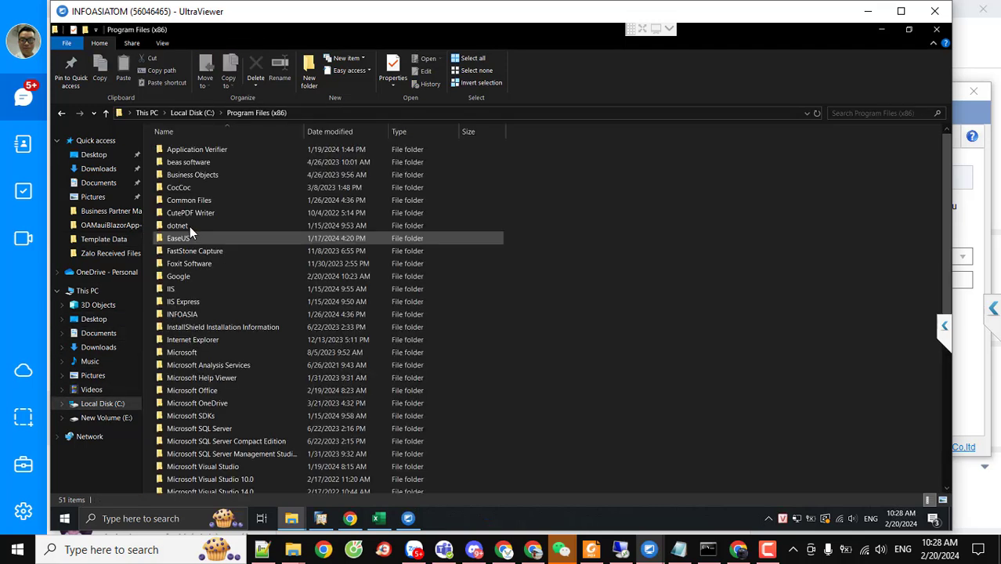
click(186, 216)
scroll(188, 235, down, 8)
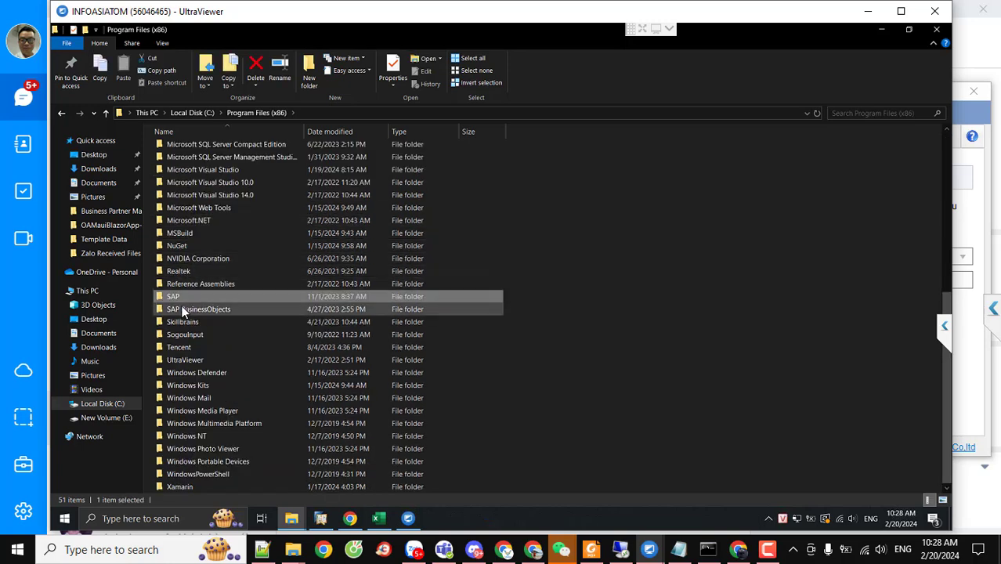
Step: Go through SAP\Data Transfer Workbench\Templates\Templates\Business Partners\Business Partner Master Data and open OCRD - BusinessPartners.xlt
double_click(177, 298)
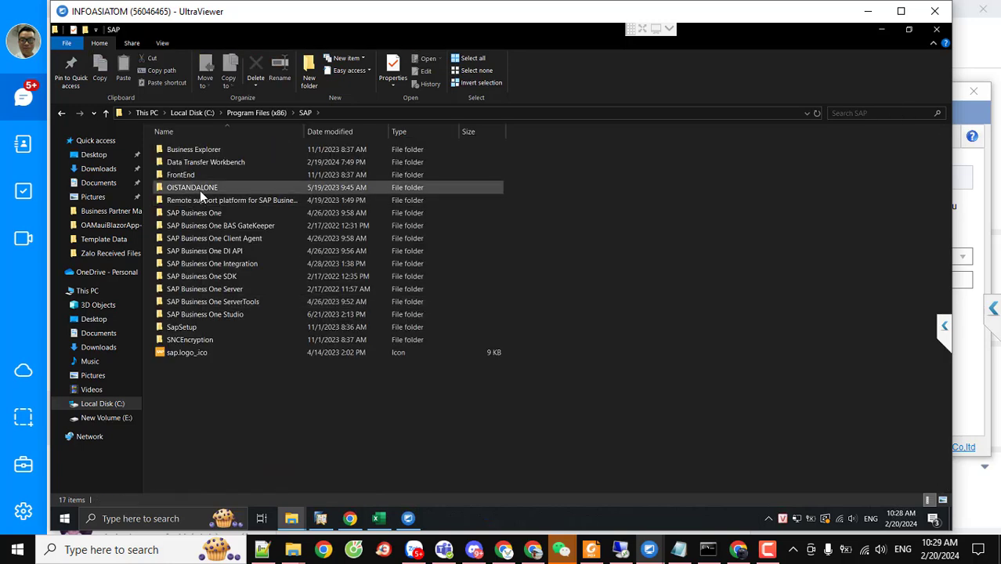
double_click(208, 161)
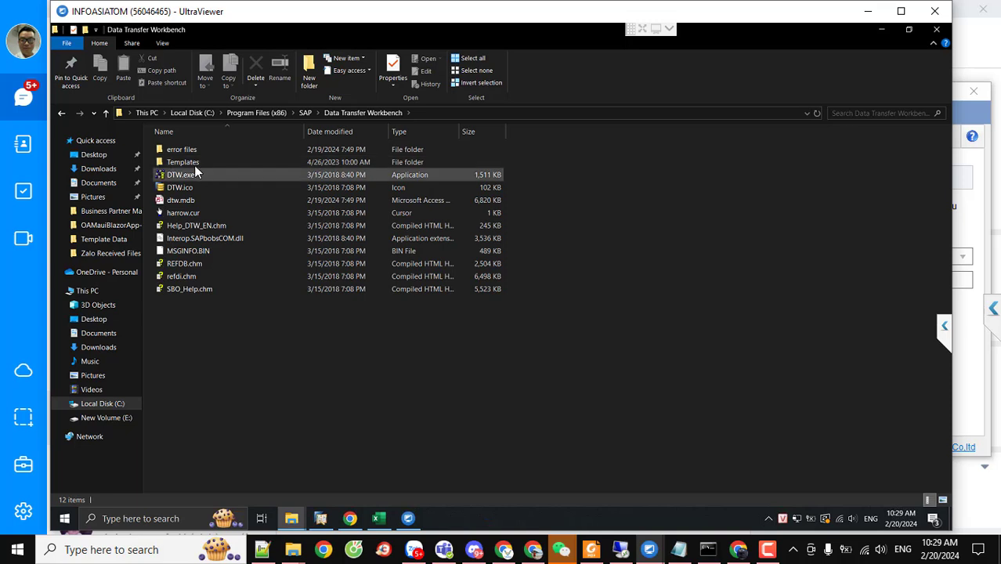
double_click(188, 163)
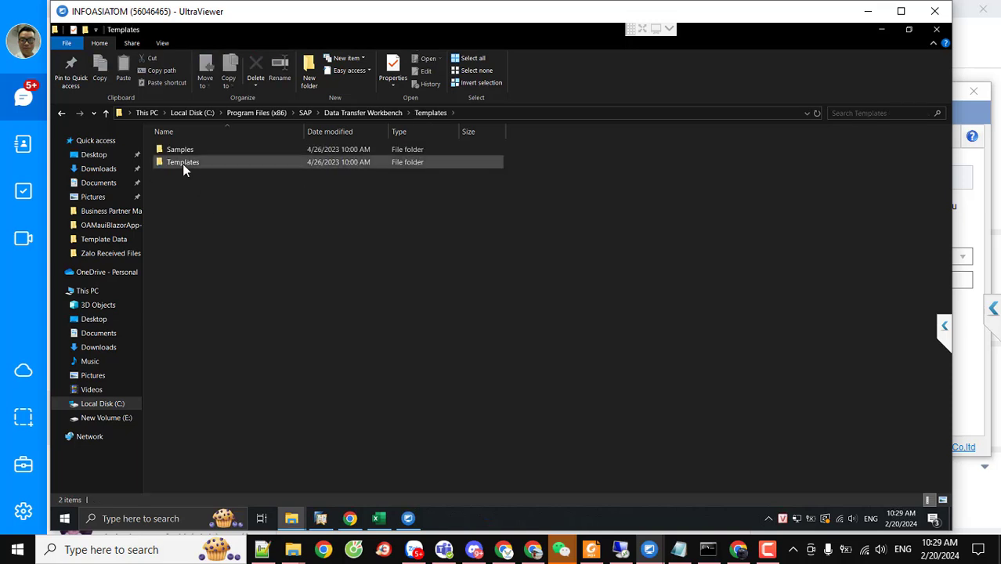
double_click(182, 162)
double_click(191, 173)
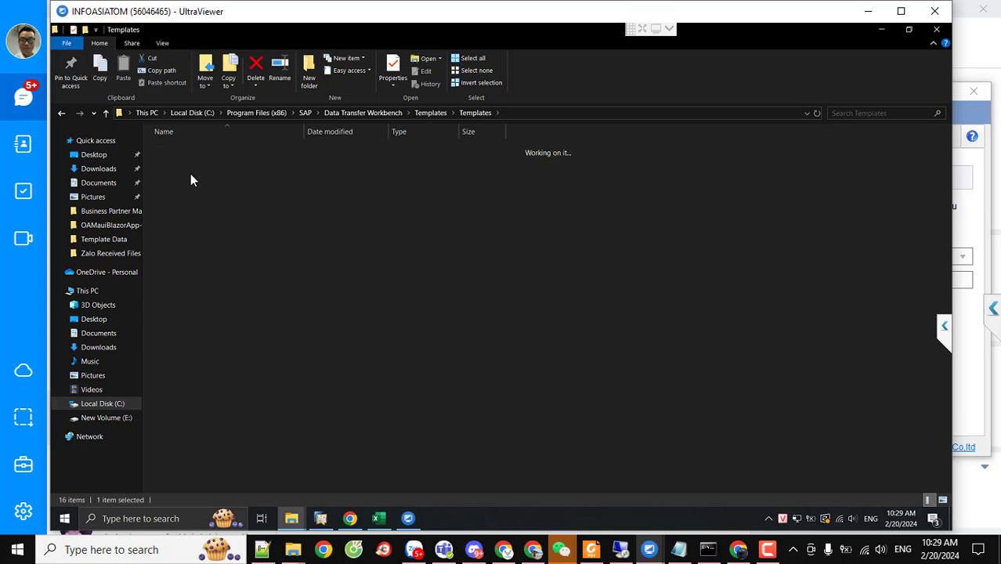
double_click(208, 188)
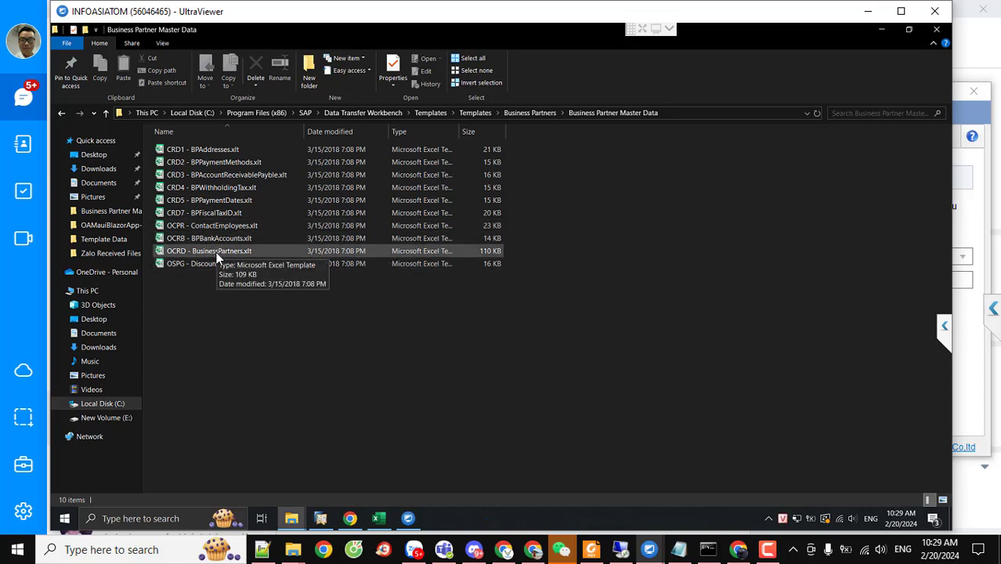
double_click(217, 253)
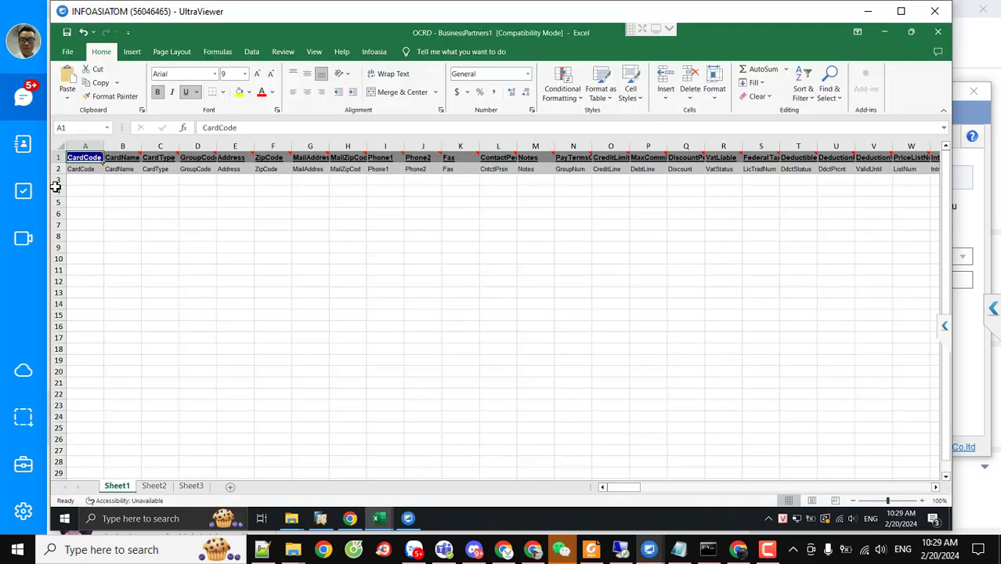
Step: Copy the whole template sheet into a new Sheet1 in the BusinessPartners-data-simple workbook
click(61, 149)
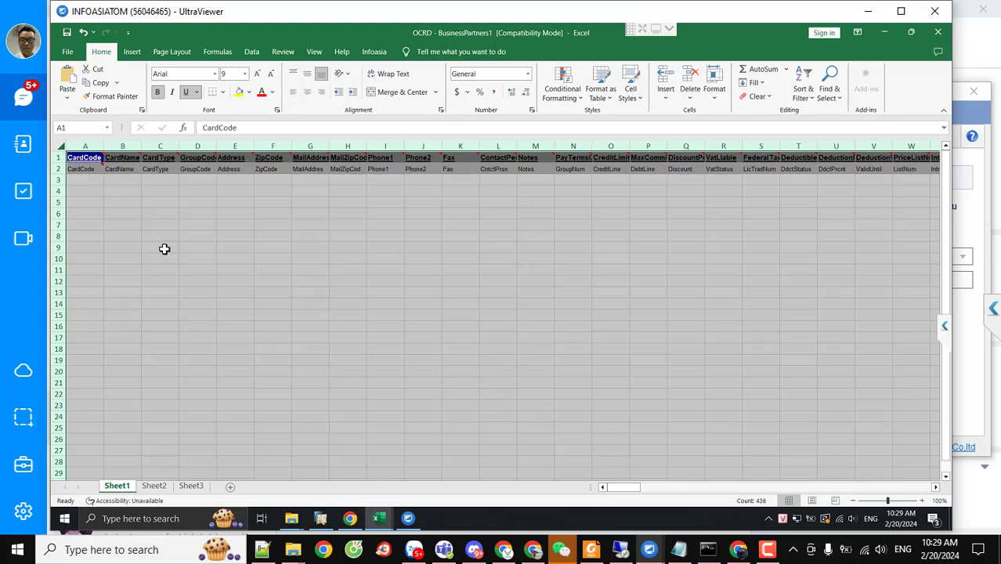
key(ctrl+c)
click(379, 517)
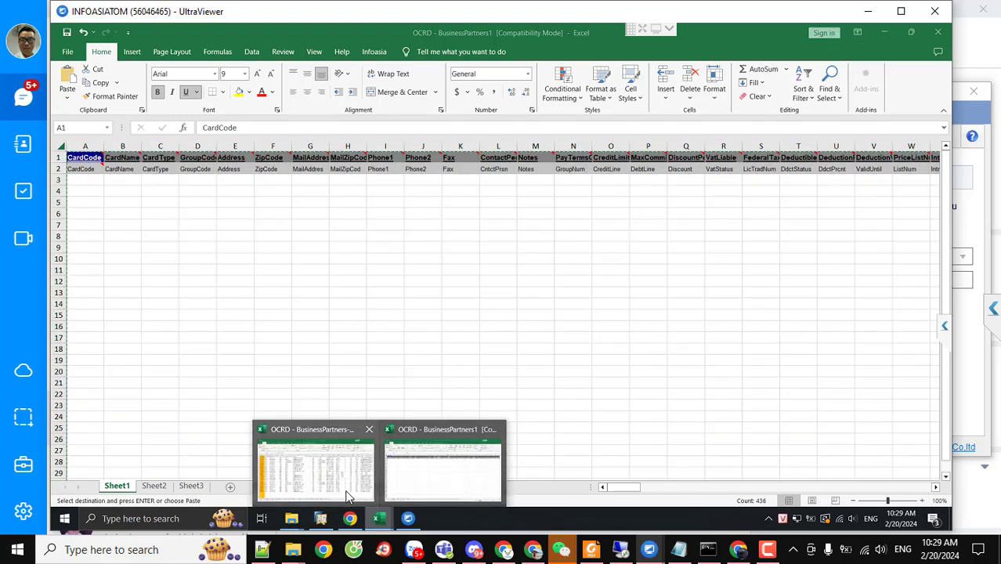
click(346, 494)
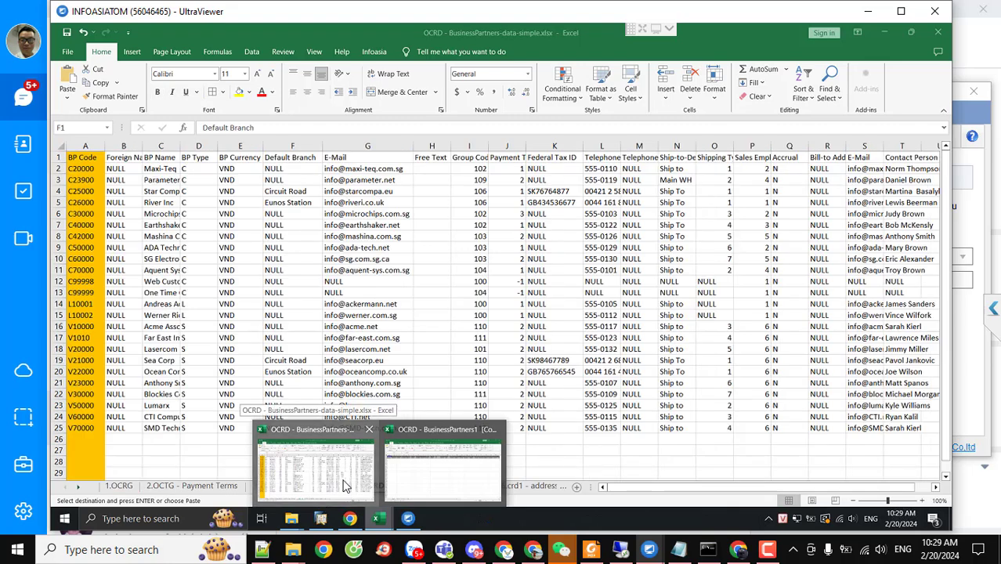
click(576, 487)
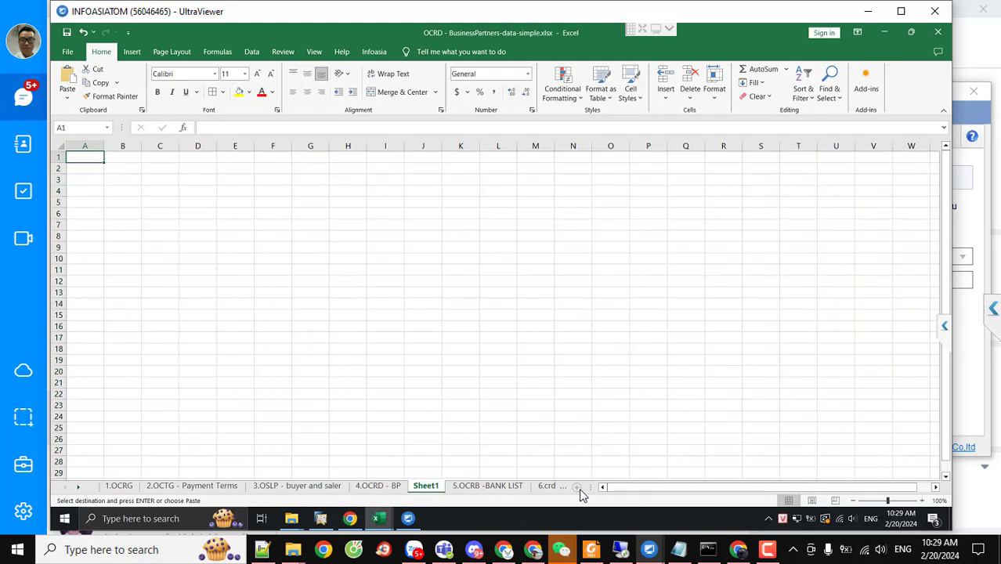
key(ctrl+v)
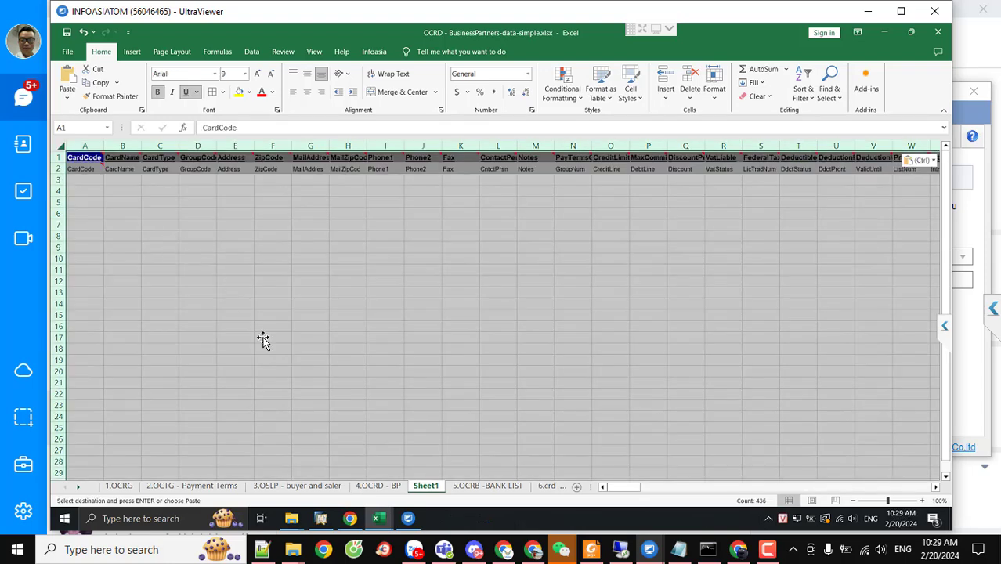
click(197, 293)
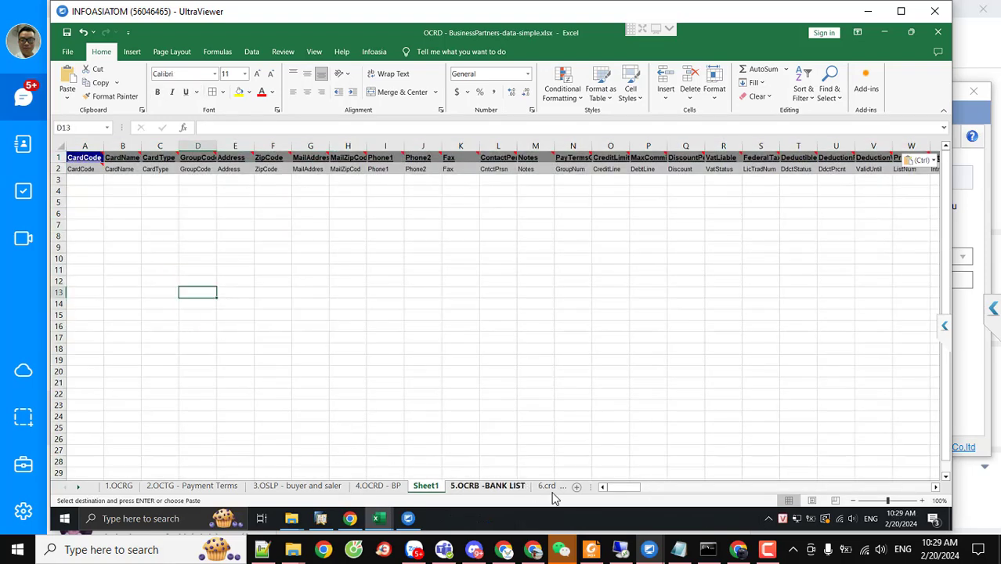
Step: Copy the BP Code values A2:A25 from the 4.OCRD - BP sheet
click(380, 487)
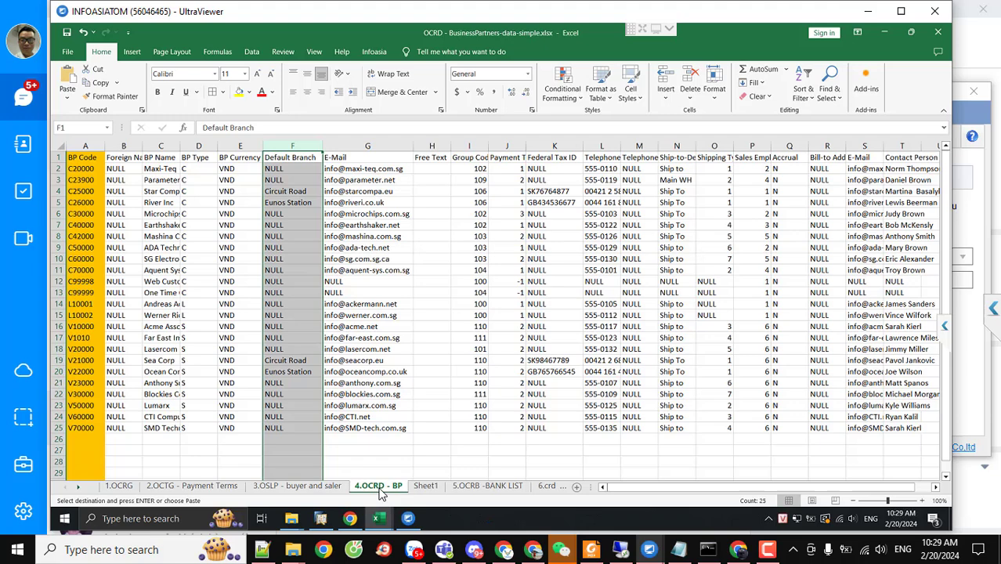
click(425, 488)
click(364, 487)
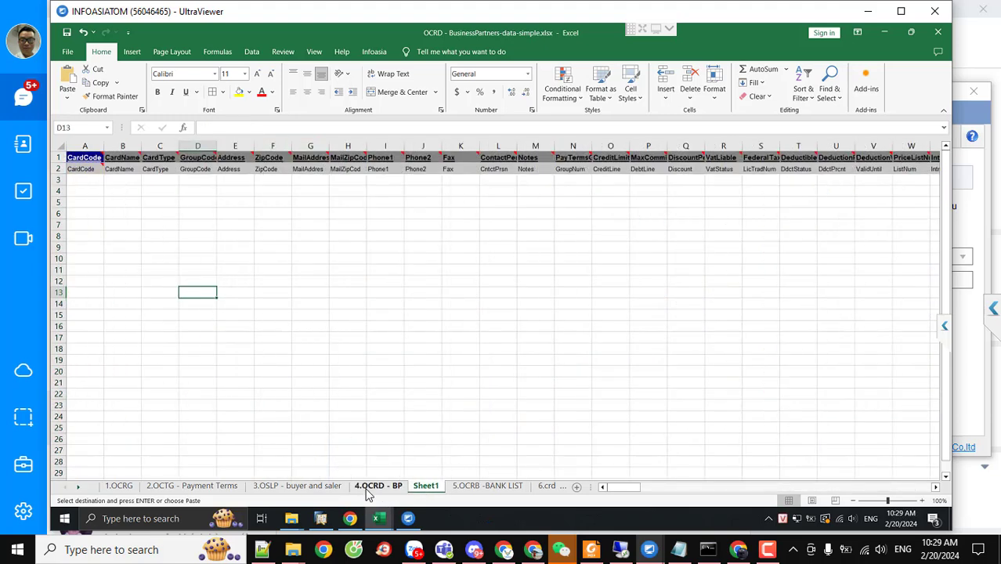
drag(83, 168, 102, 429)
key(ctrl+c)
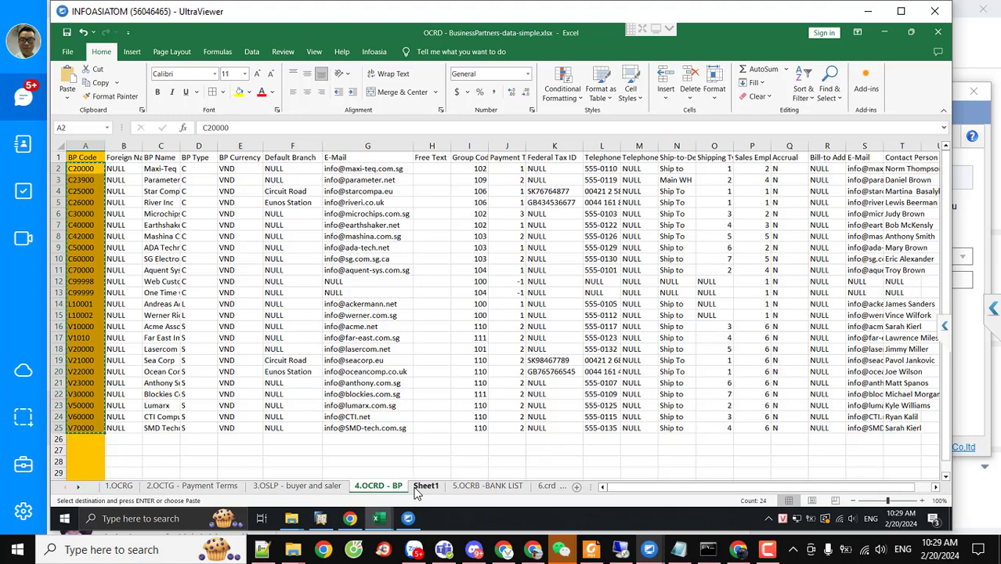
Step: Paste the 24 BP codes under CardCode starting at A3 on Sheet1
click(424, 487)
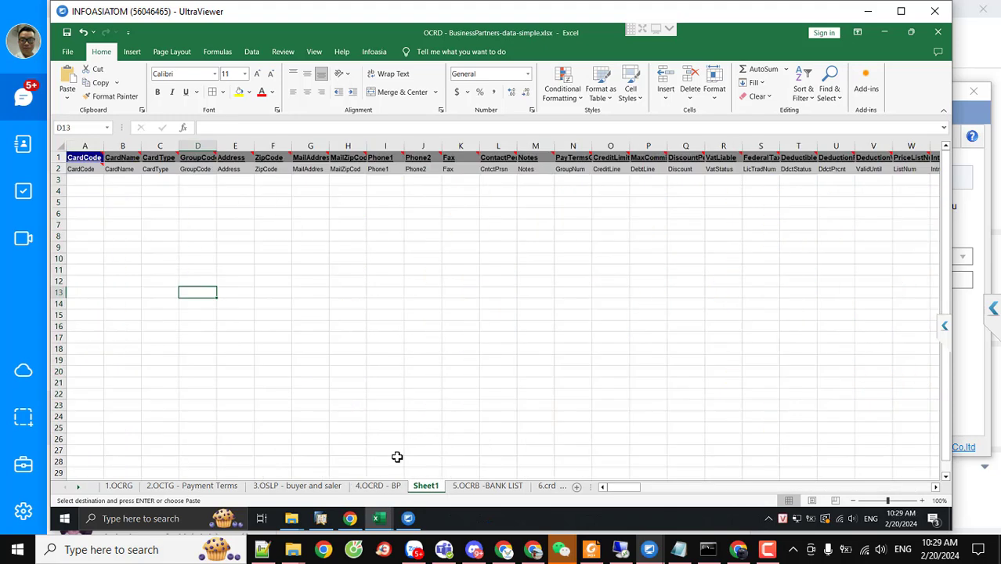
click(84, 180)
key(ctrl+v)
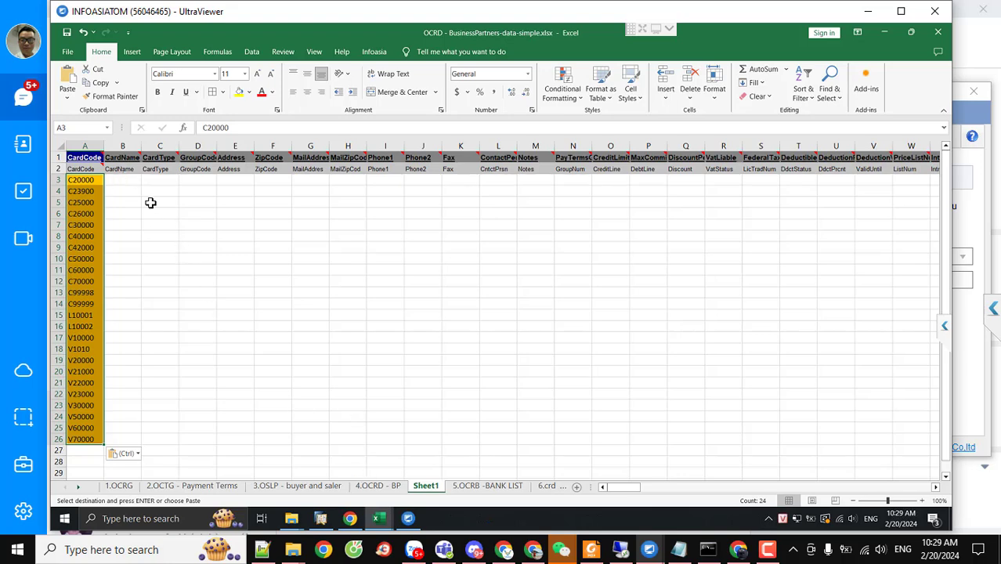
Step: Copy the BP Name values into CardName at B3 and AutoFit that column
click(321, 486)
click(379, 486)
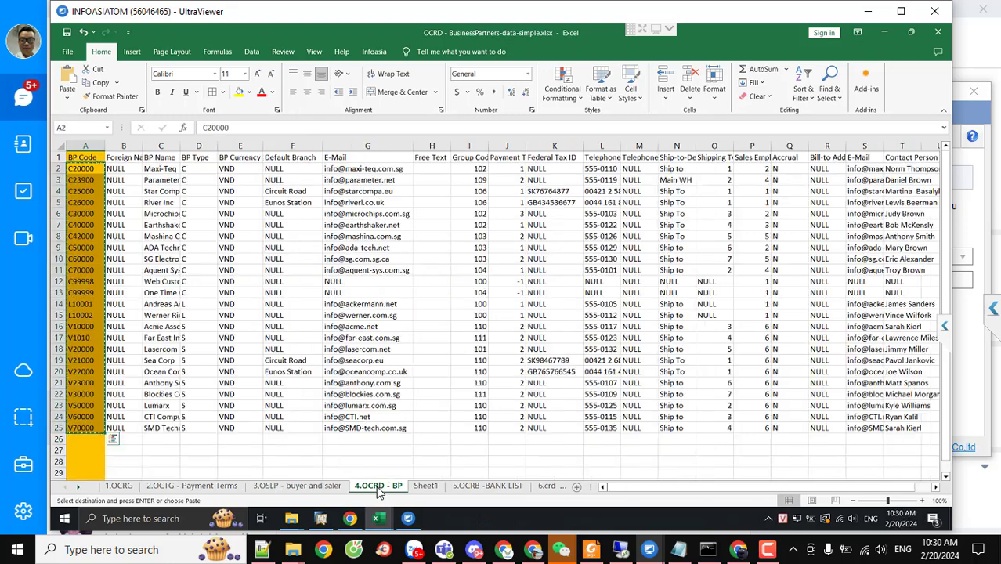
drag(160, 169, 169, 429)
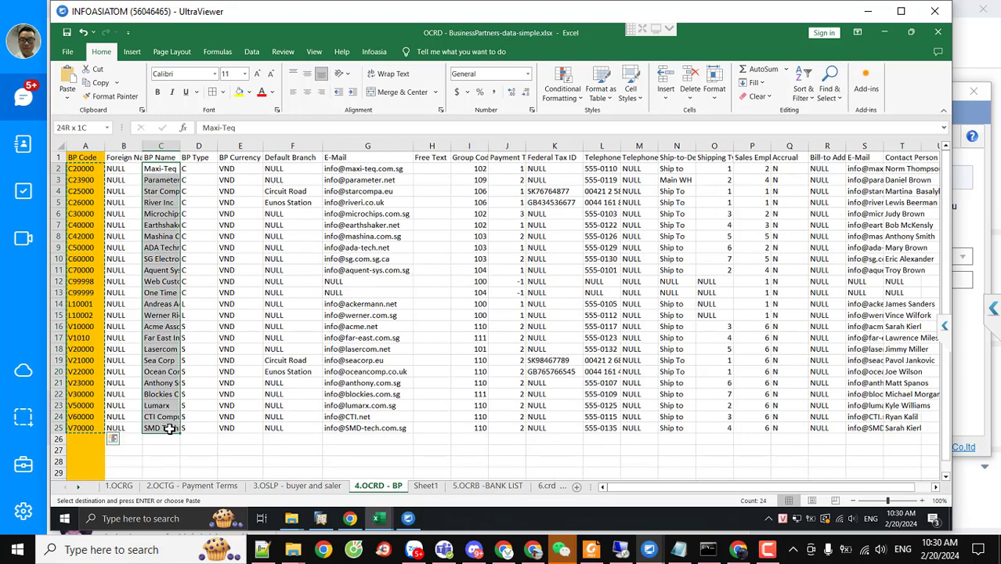
key(ctrl+c)
key(ctrl+Page_Down)
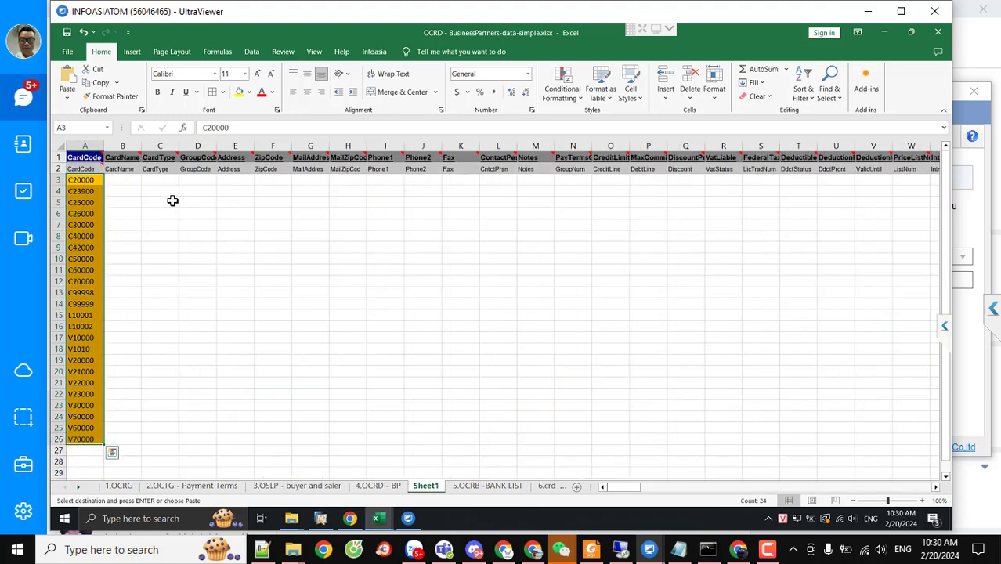
click(127, 181)
key(ctrl+v)
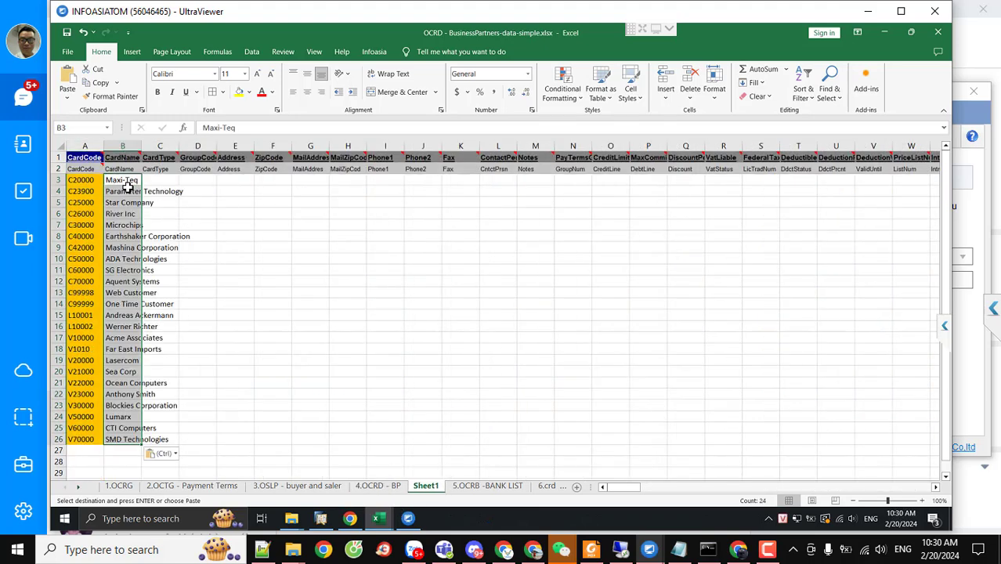
double_click(141, 146)
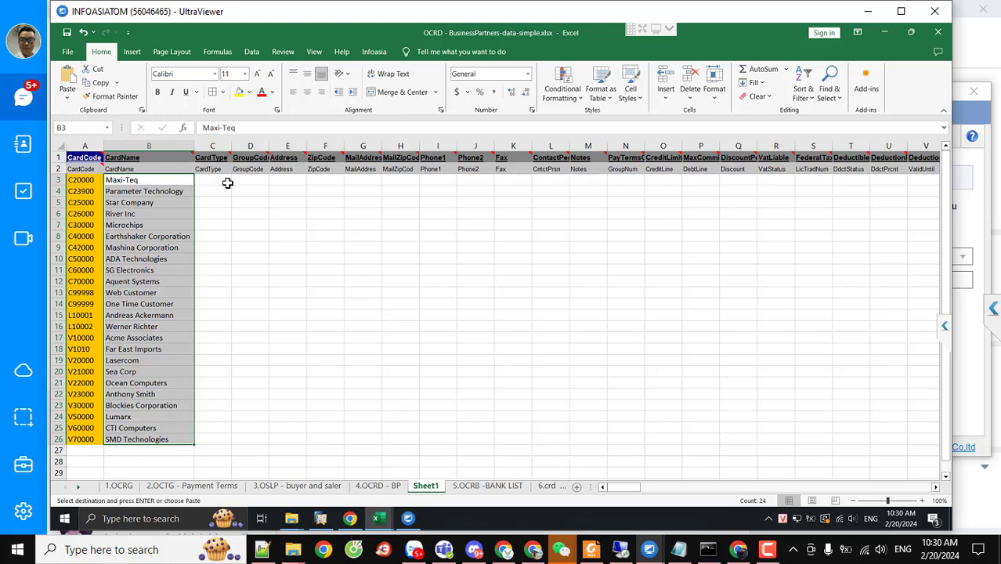
Step: Copy the BP Type values into the CardType column starting at C3
mouse_move(212, 159)
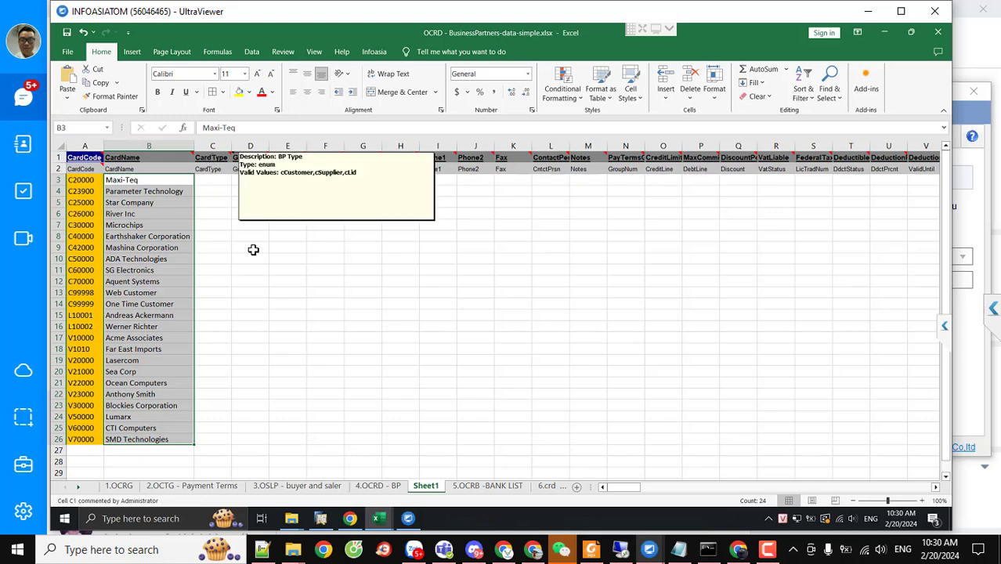
click(354, 491)
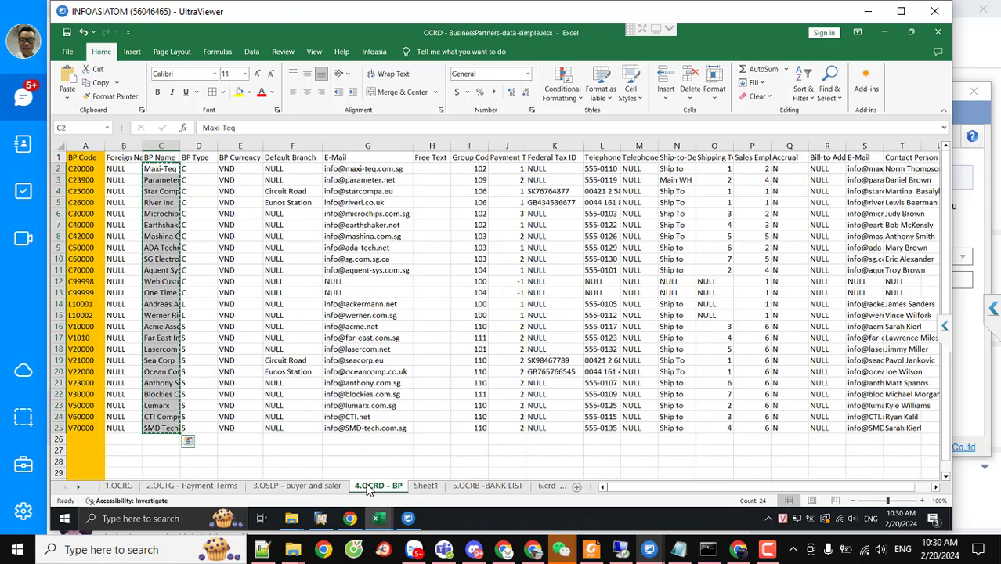
drag(189, 173, 213, 430)
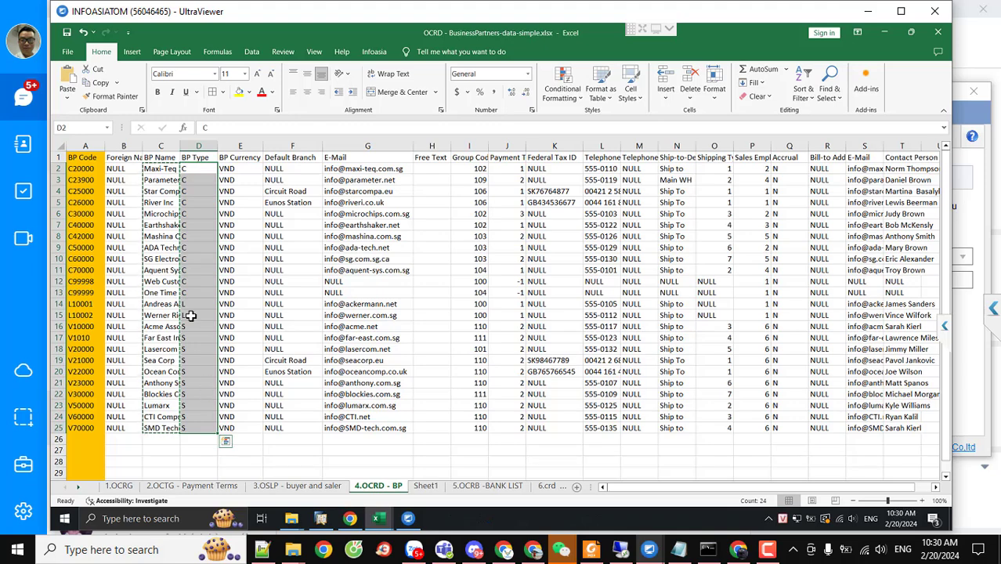
key(ctrl+c)
click(423, 487)
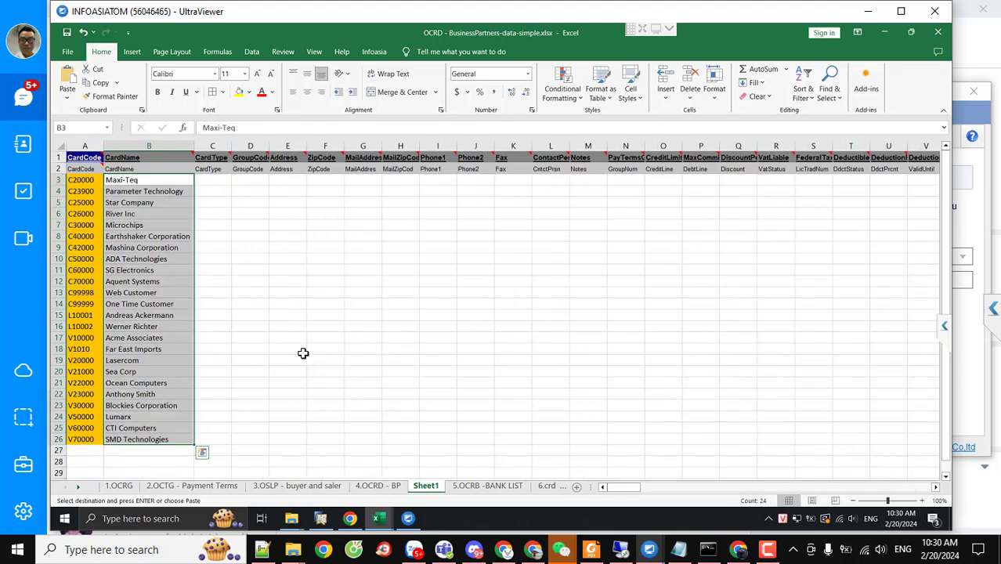
click(215, 182)
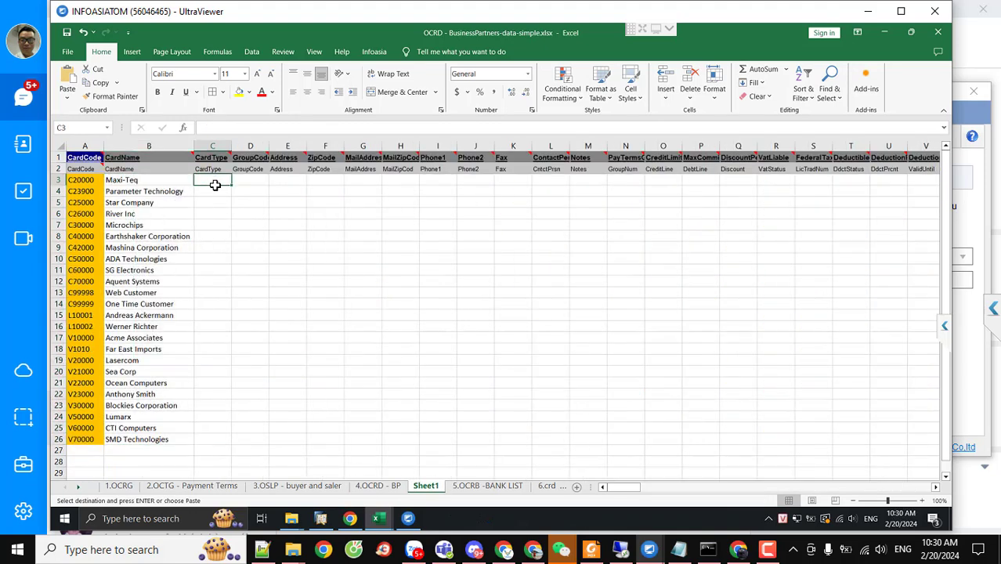
key(ctrl+v)
mouse_move(216, 160)
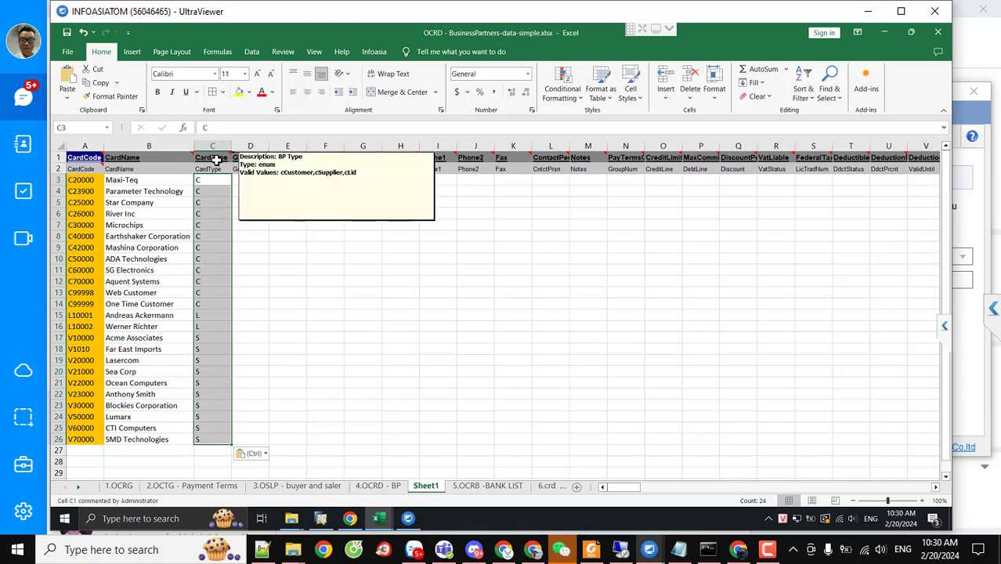
click(246, 349)
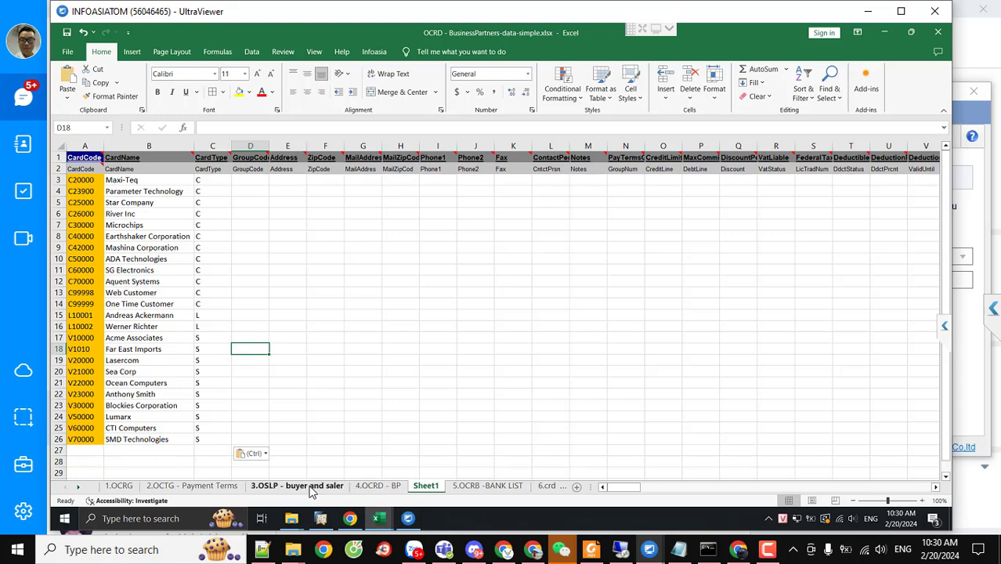
Step: Review the Group Code values down the 4.OCRD - BP sheet
click(312, 487)
click(378, 487)
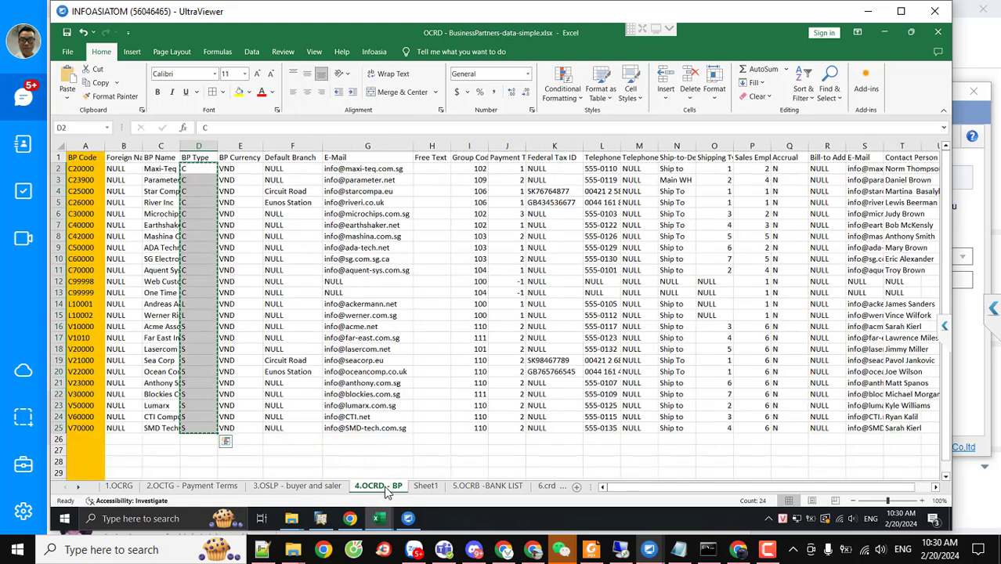
click(475, 169)
click(474, 213)
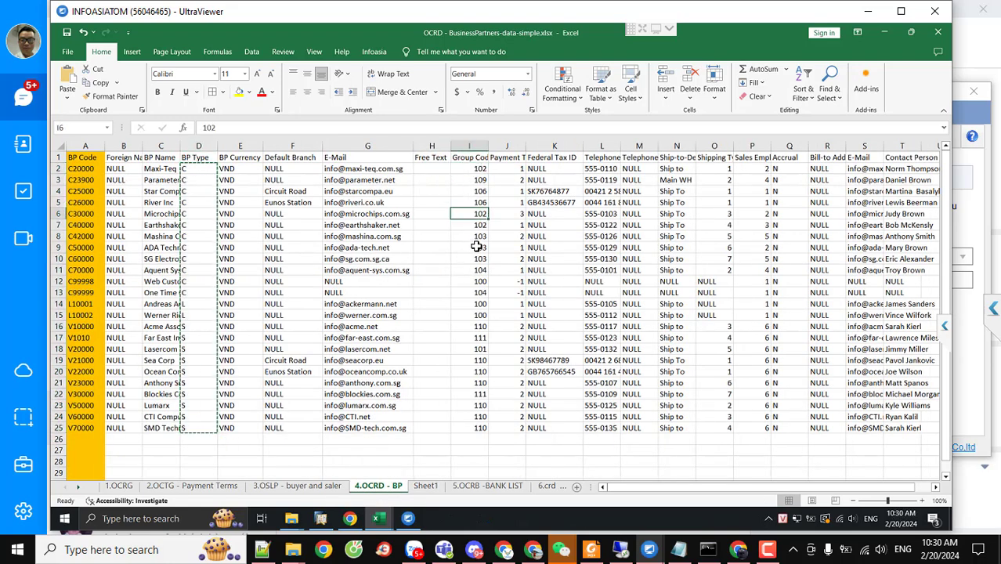
click(474, 247)
click(476, 292)
click(475, 349)
click(476, 405)
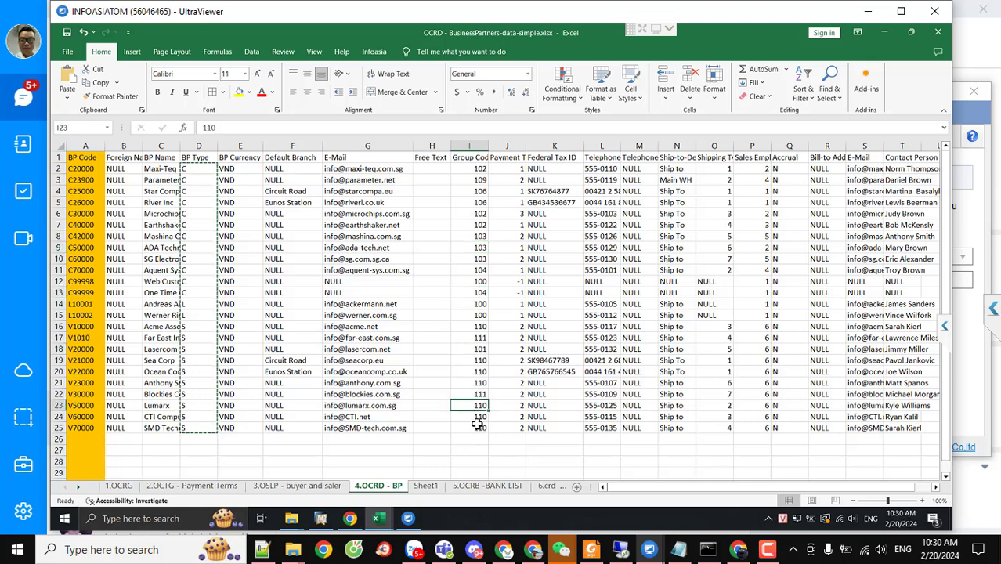
click(476, 428)
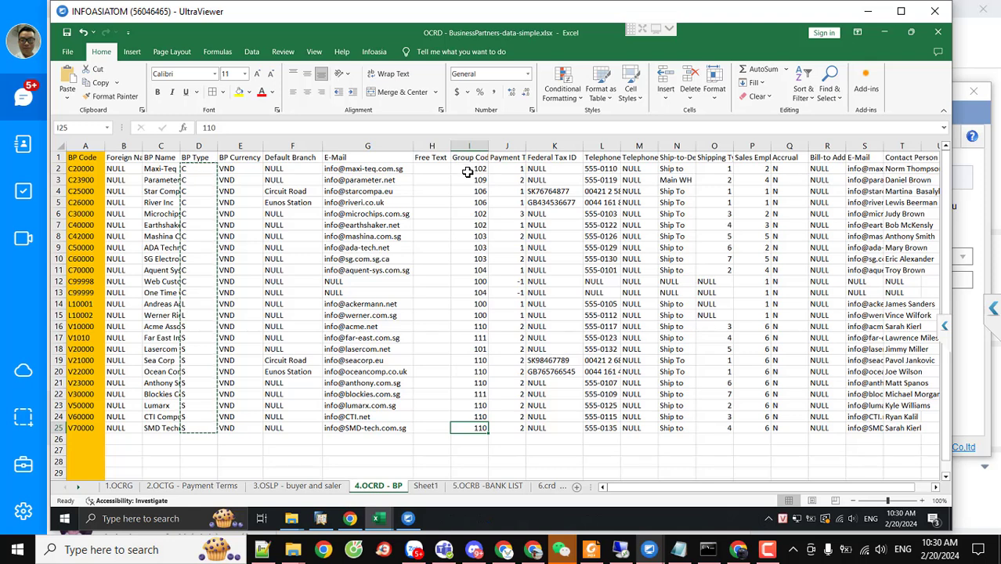
Step: Copy the 24 group codes into Sheet1's GroupCode column at D3, then show 3.OSLP
drag(468, 168, 478, 428)
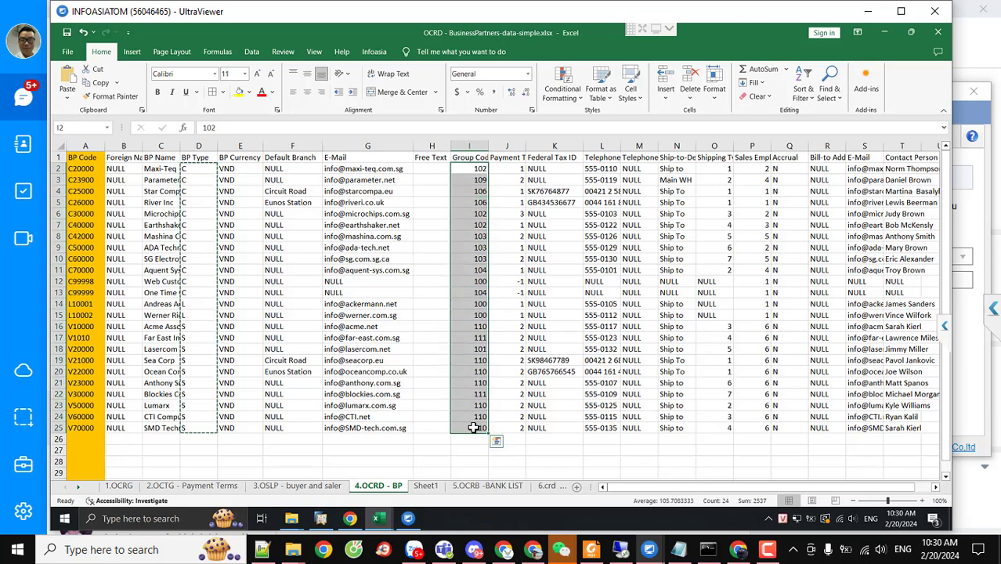
key(ctrl+c)
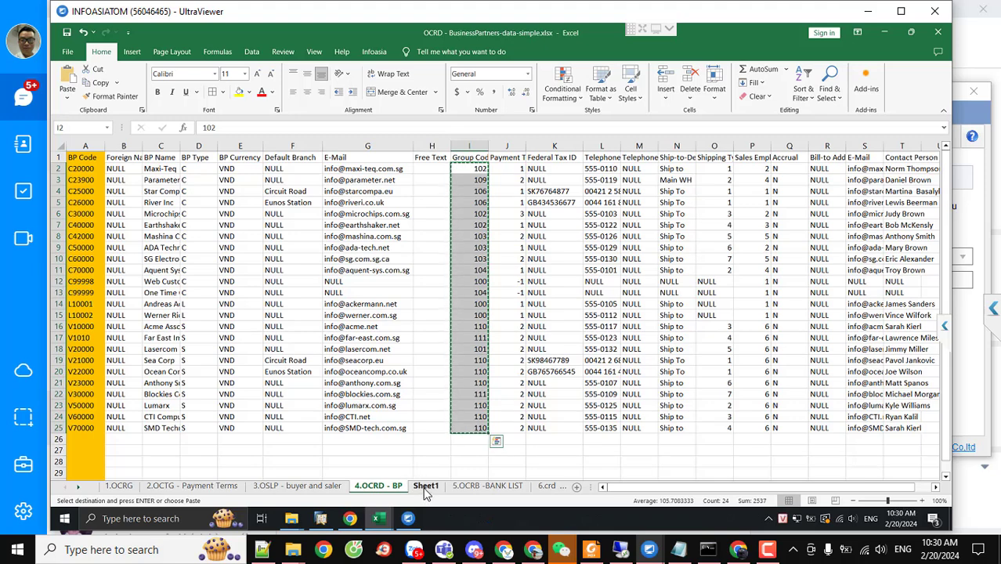
click(425, 486)
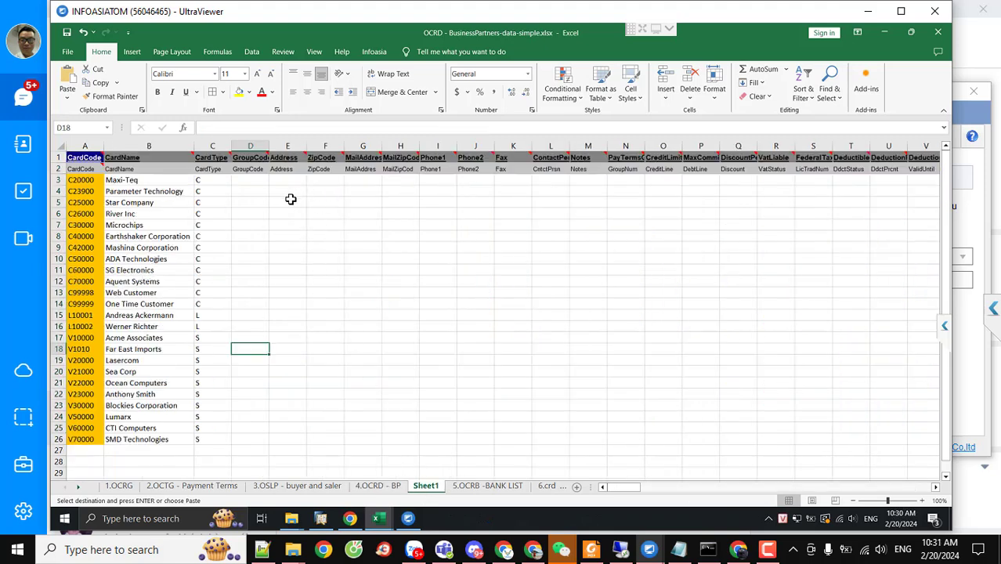
click(257, 184)
key(ctrl+v)
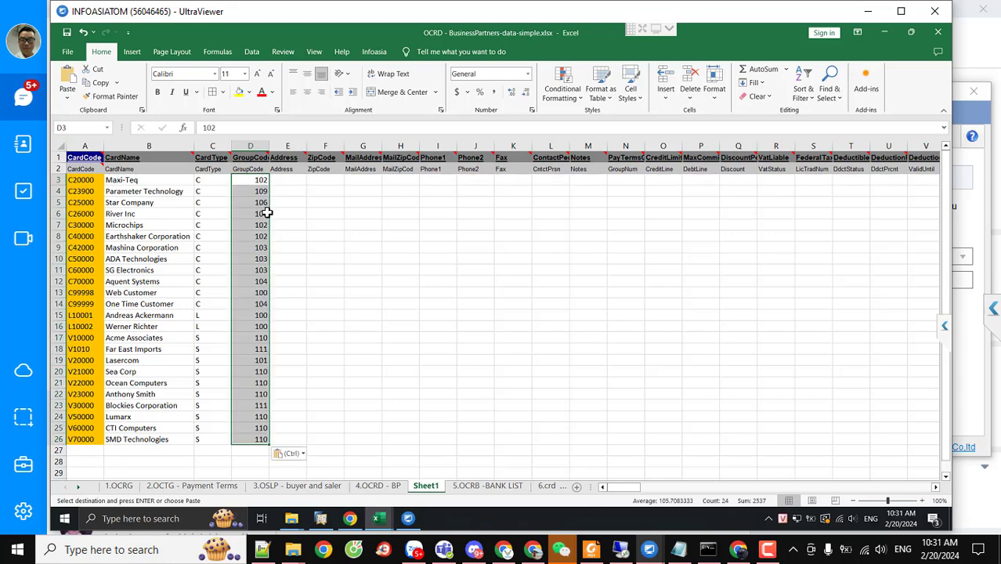
click(312, 490)
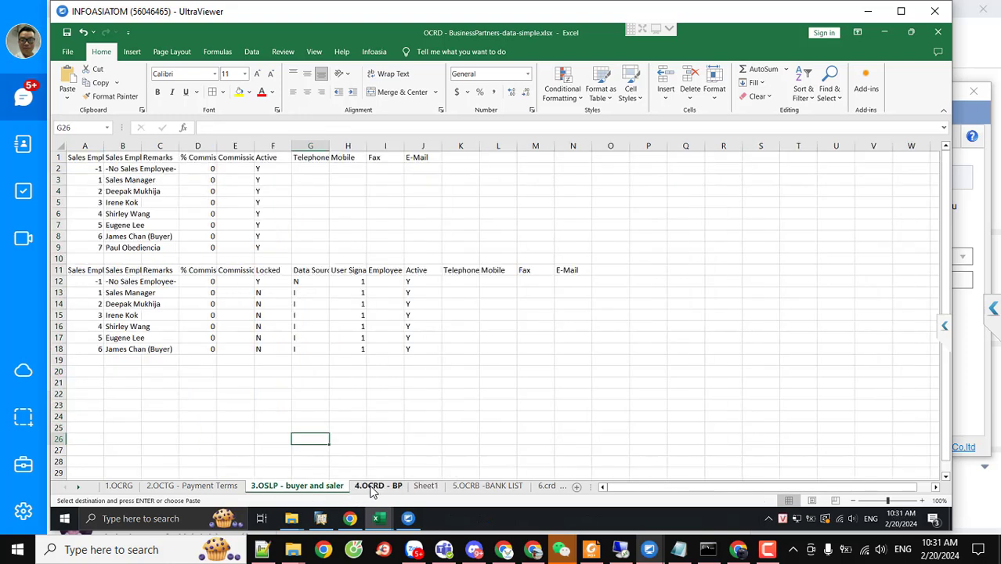
Step: Paste the 24 E-Mail values into Sheet1's MailAddress column at G3 and AutoFit it
click(373, 487)
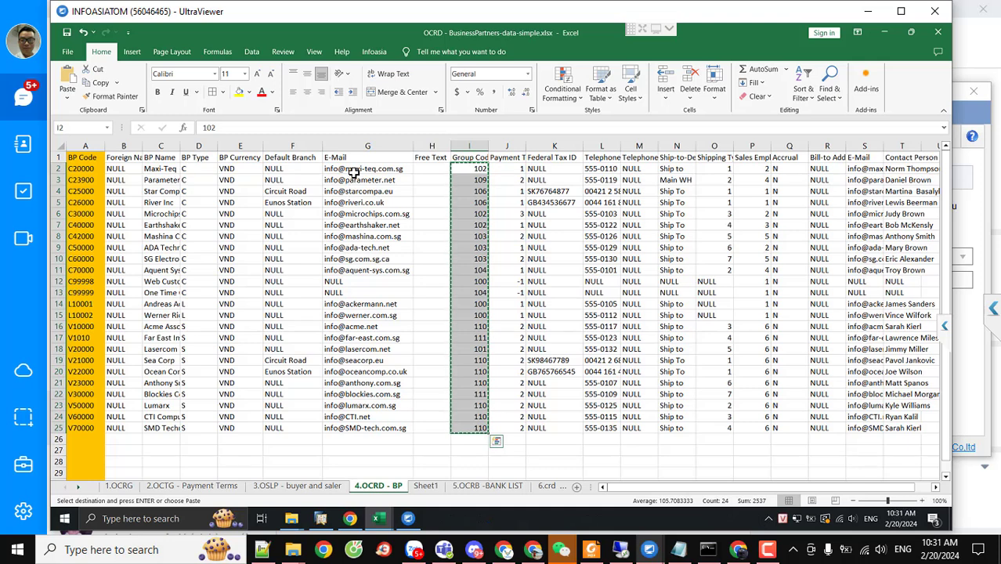
drag(353, 172, 391, 430)
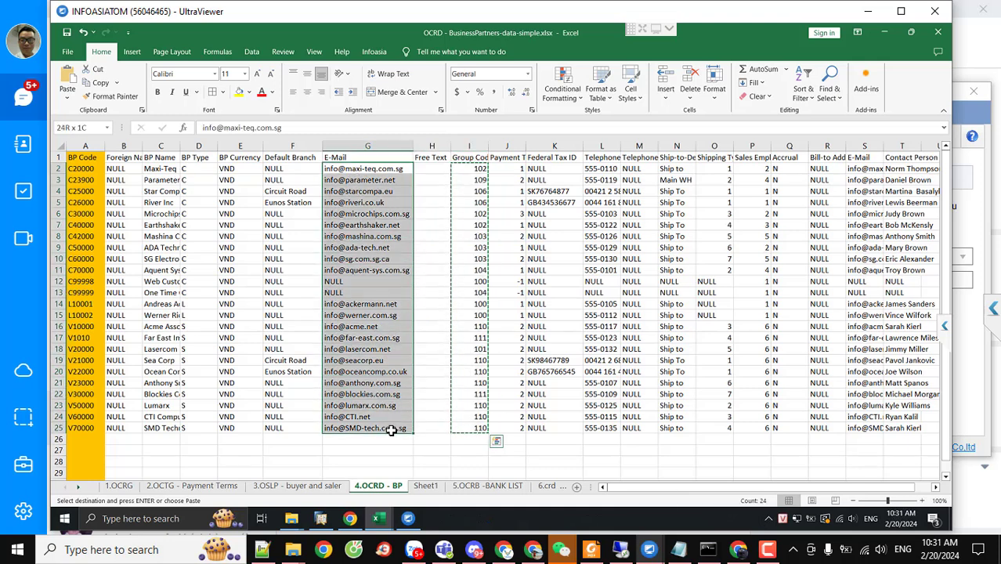
click(368, 461)
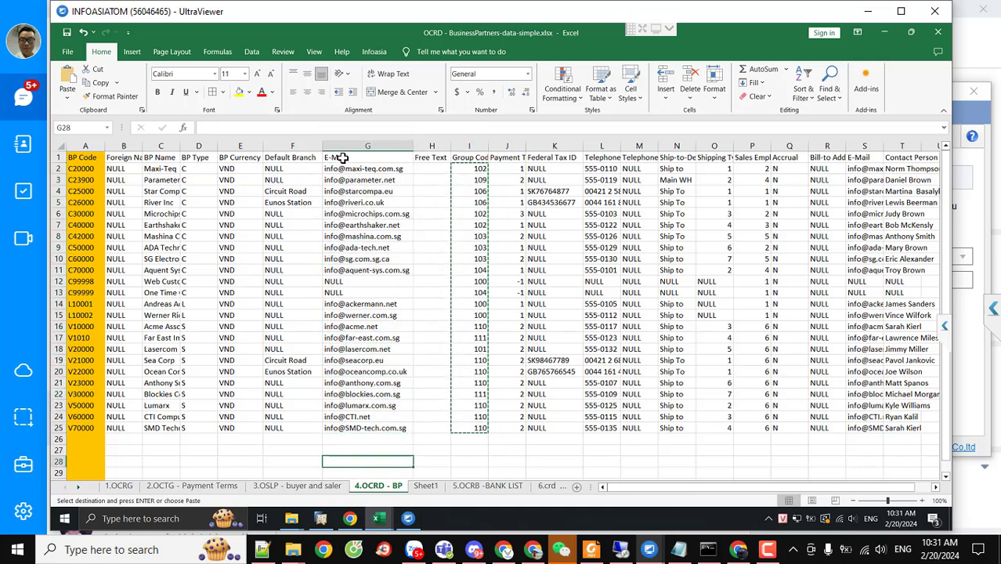
click(342, 158)
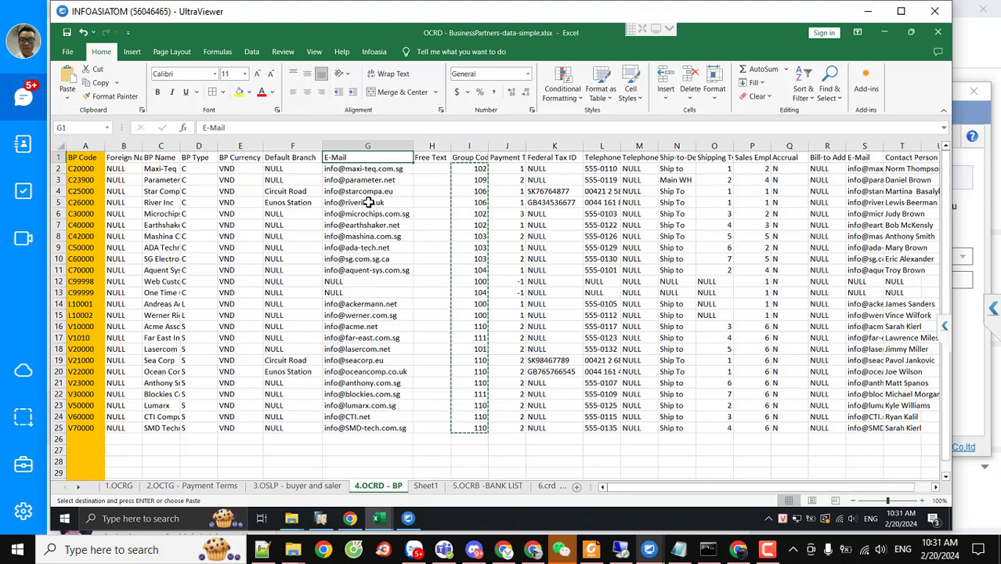
click(426, 486)
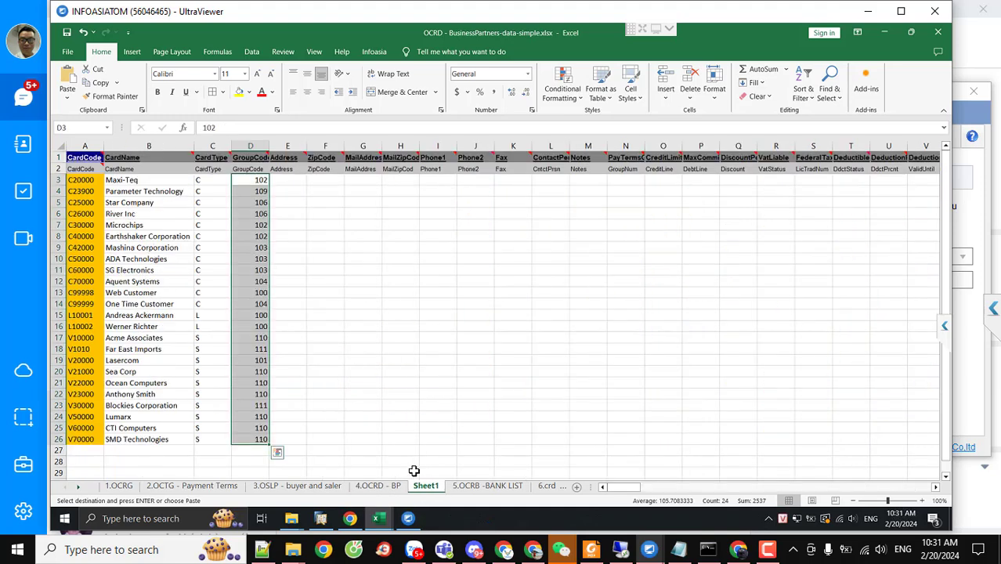
click(359, 181)
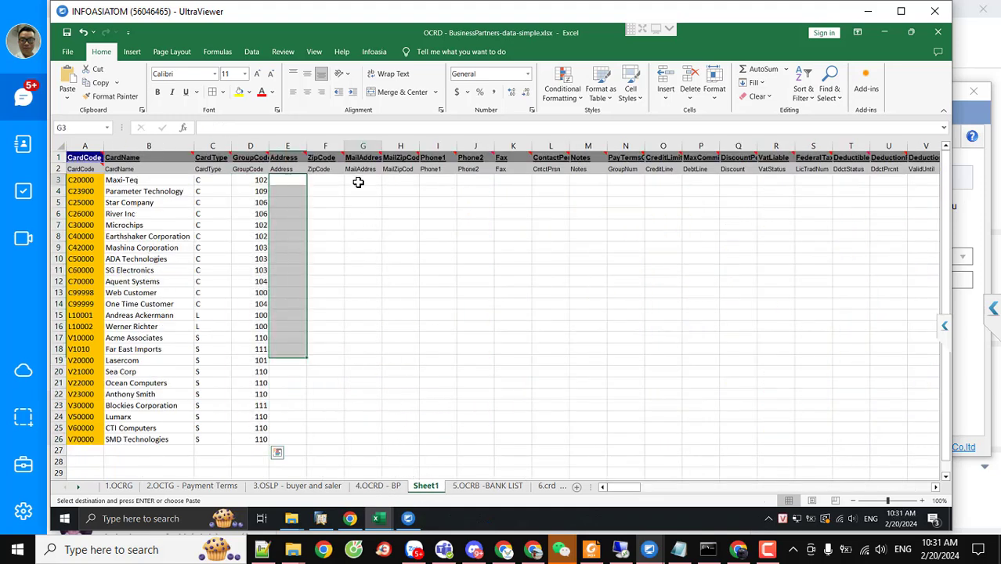
click(331, 486)
click(371, 487)
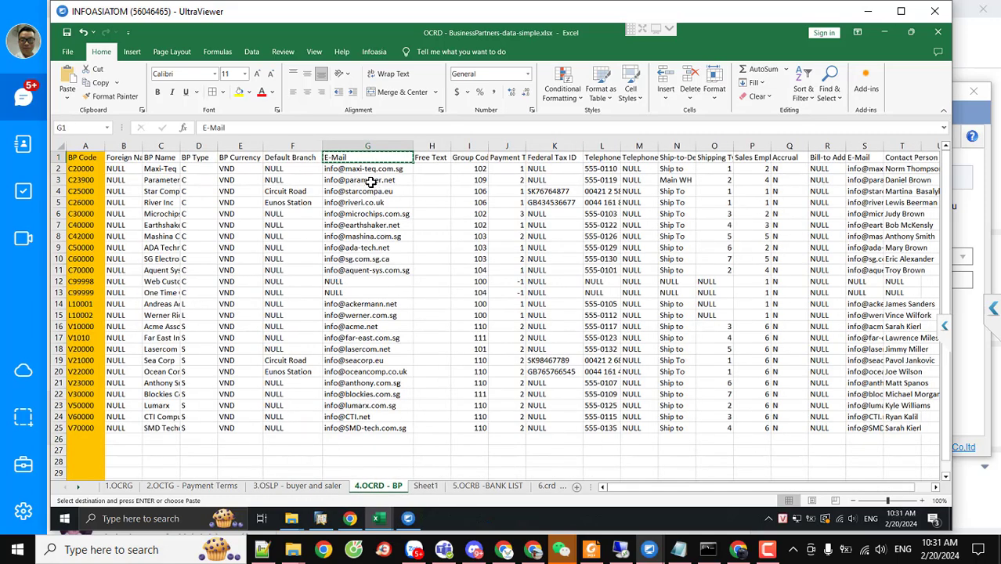
drag(366, 171, 376, 427)
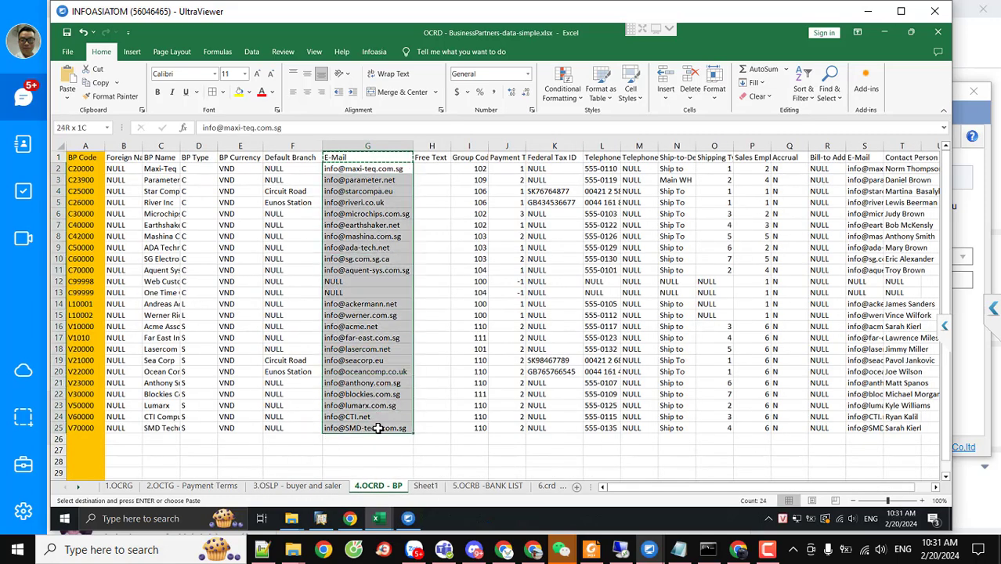
click(426, 486)
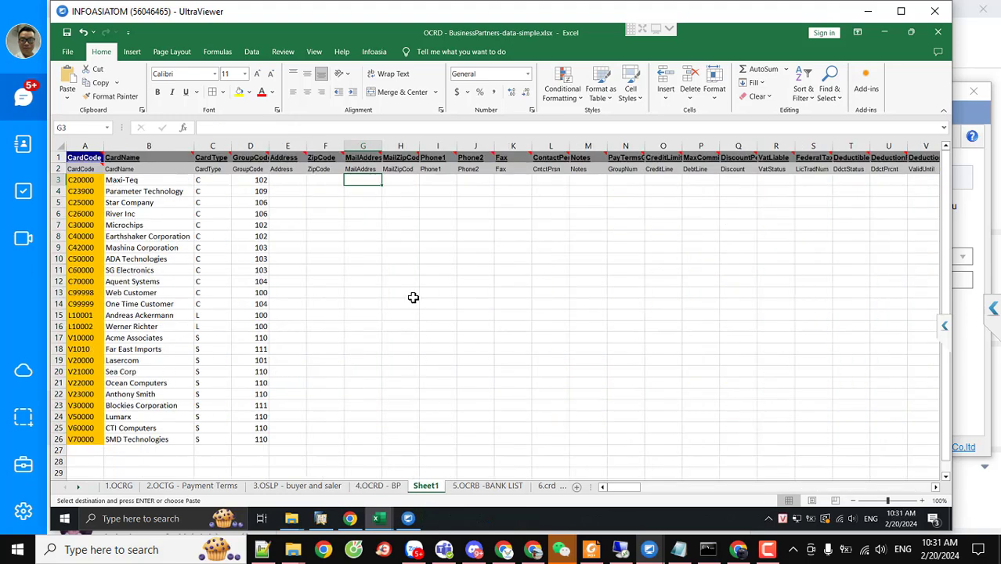
key(ctrl+v)
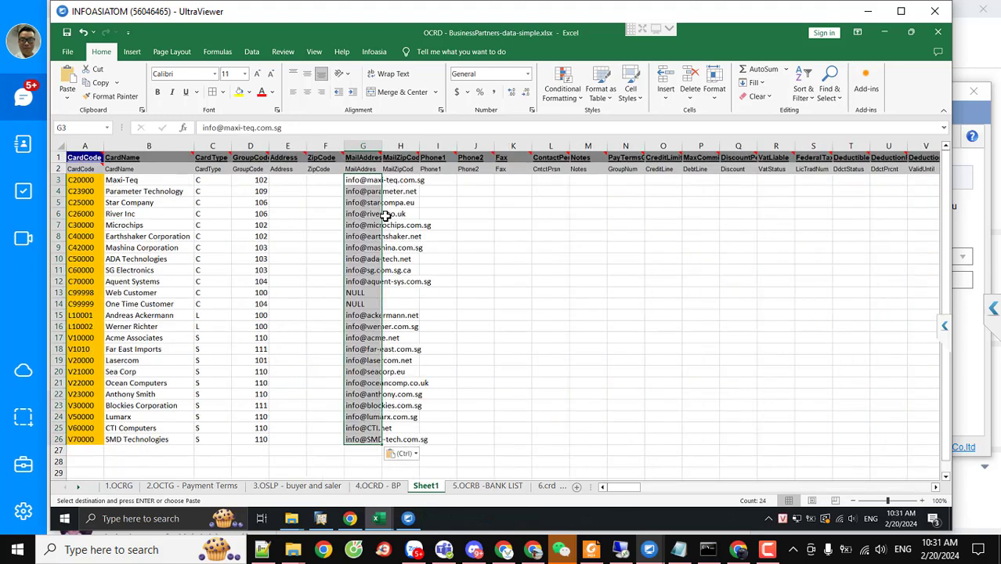
double_click(380, 151)
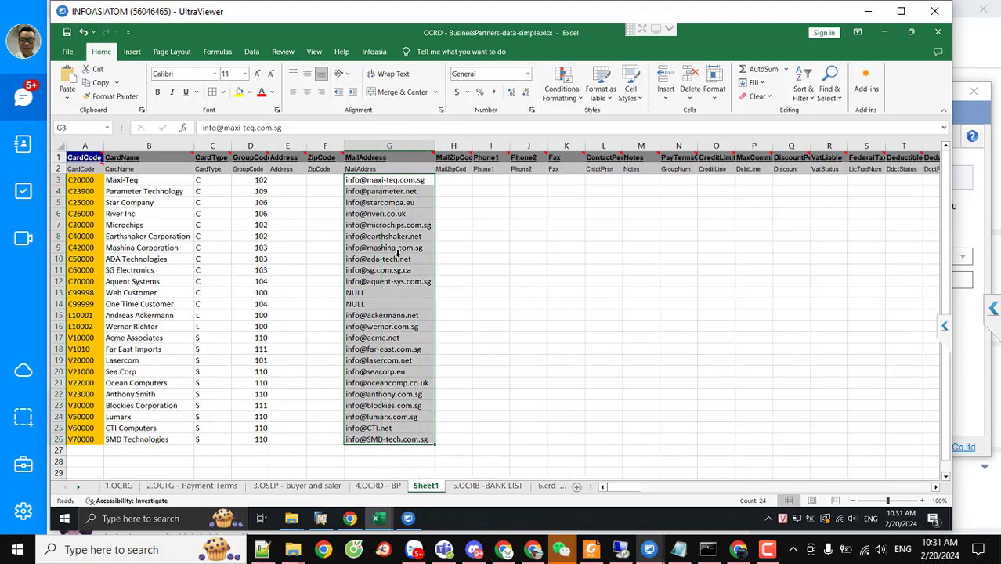
Step: Copy the Federal Tax ID header text from 4.OCRD - BP and return to Sheet1
click(366, 489)
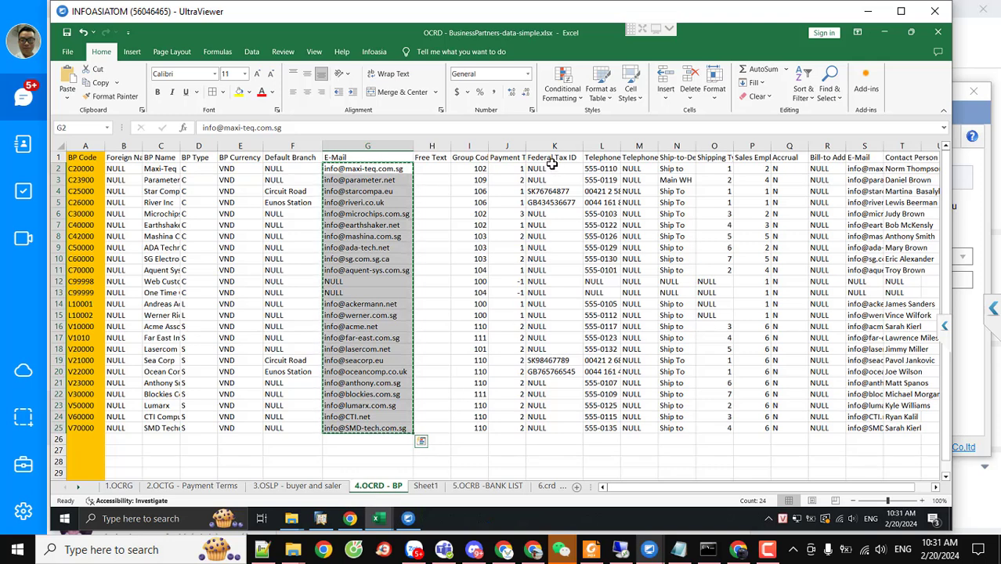
click(551, 158)
key(ctrl+c)
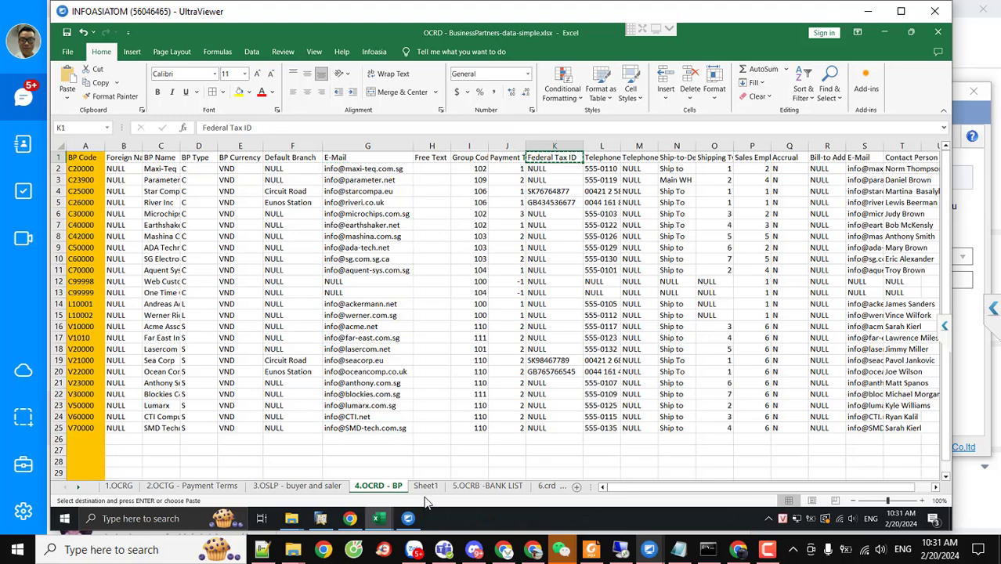
click(427, 487)
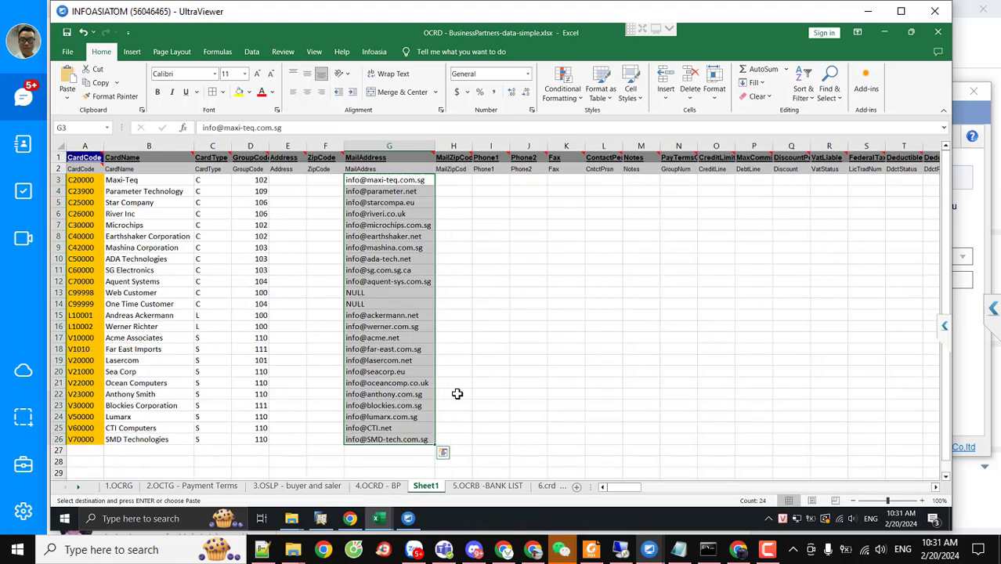
Step: Search Sheet1 for 'Federal Tax ID', which is not found
key(ctrl+f)
key(ctrl+v)
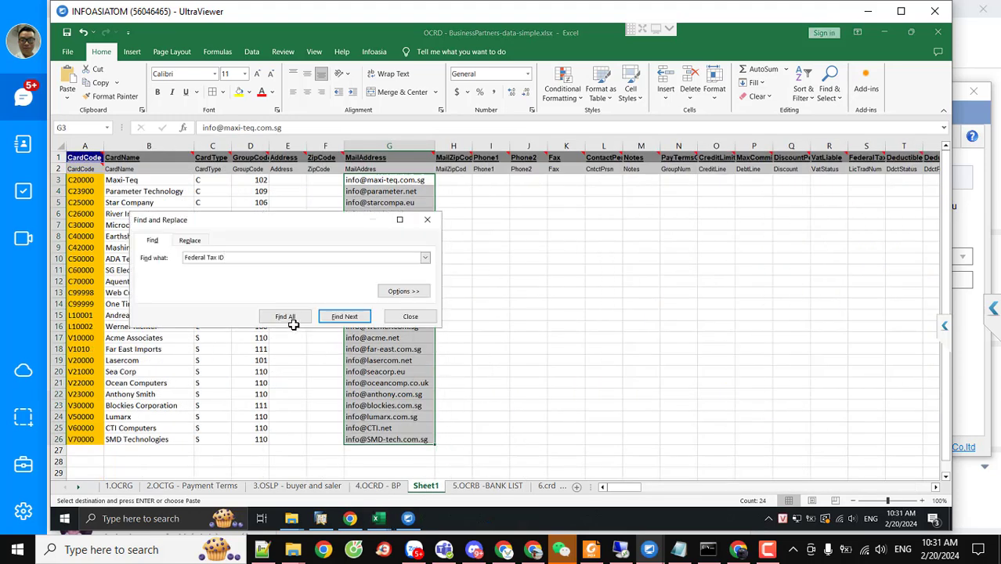
click(289, 318)
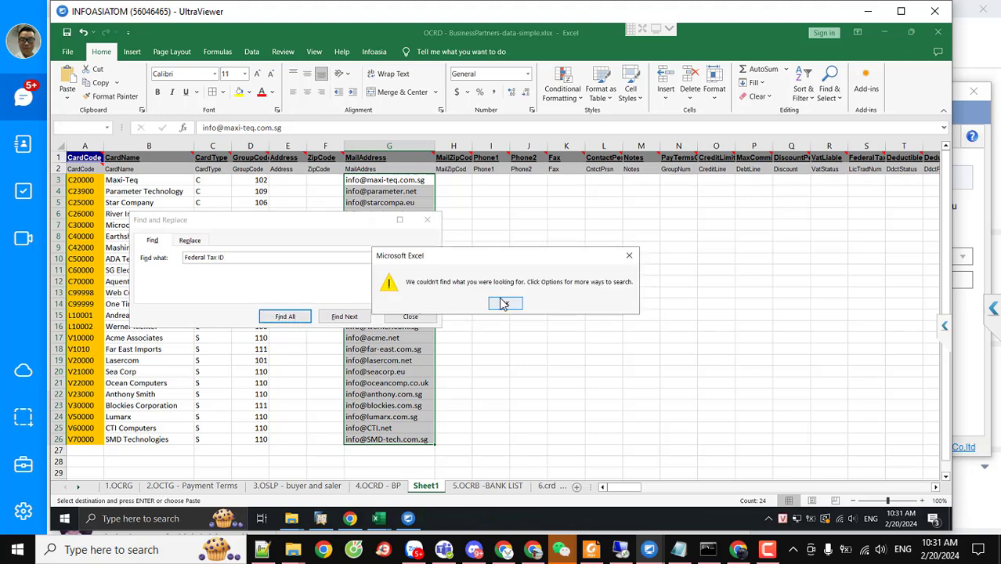
click(505, 304)
click(427, 221)
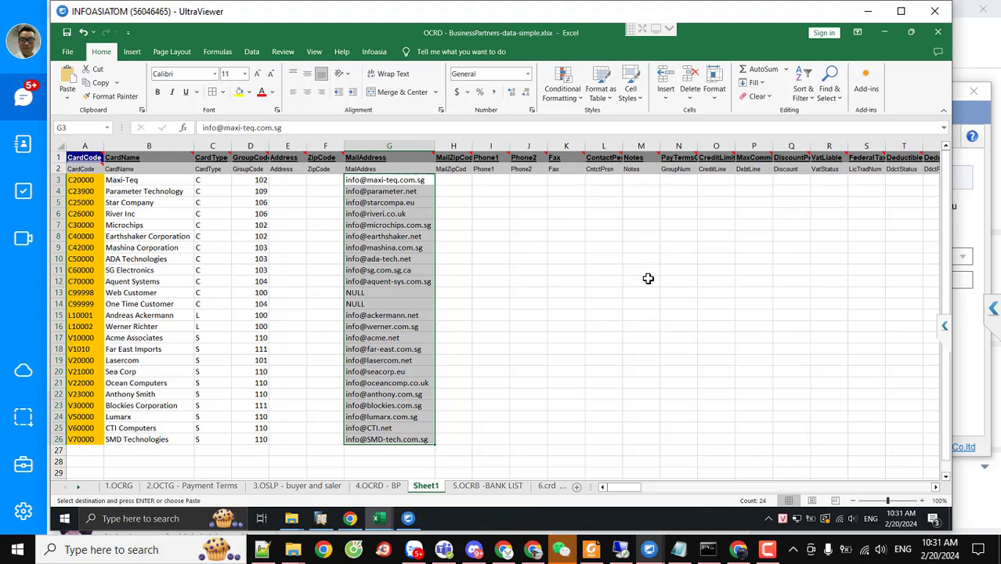
Step: Copy the Federal Tax ID values K2:K25 and paste them into FederalTaxID at S3
click(866, 179)
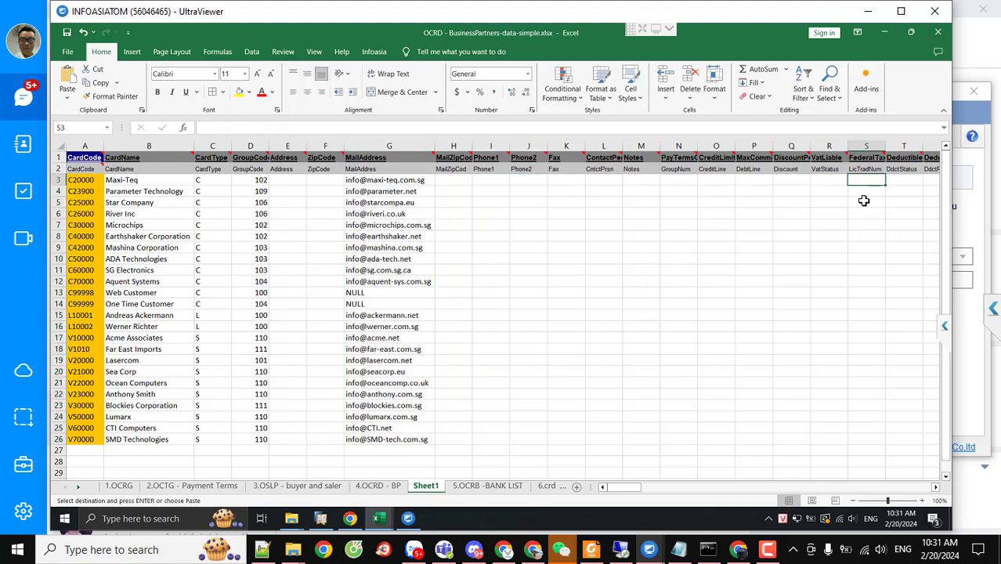
click(377, 485)
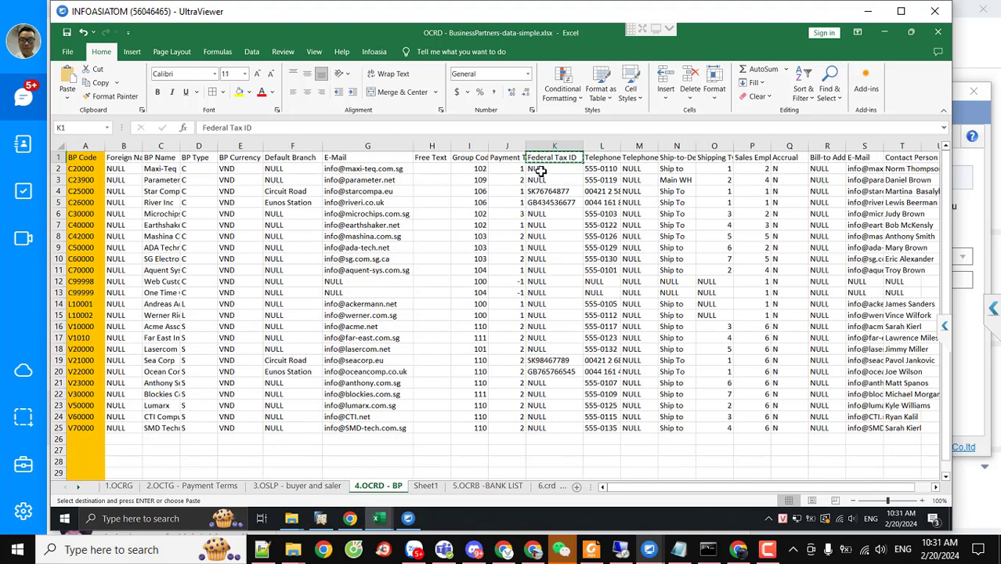
drag(540, 171, 558, 427)
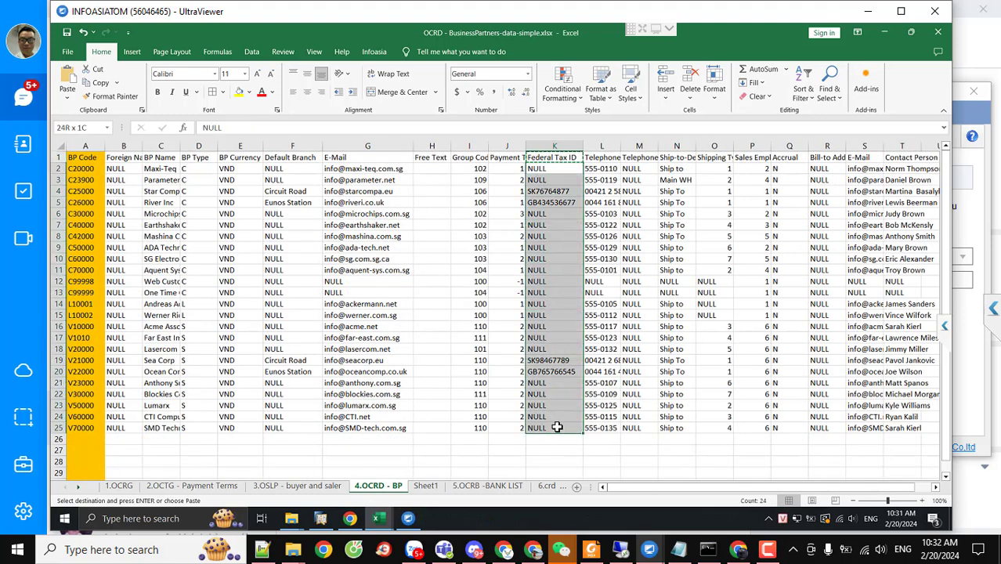
key(ctrl+c)
key(alt+Tab)
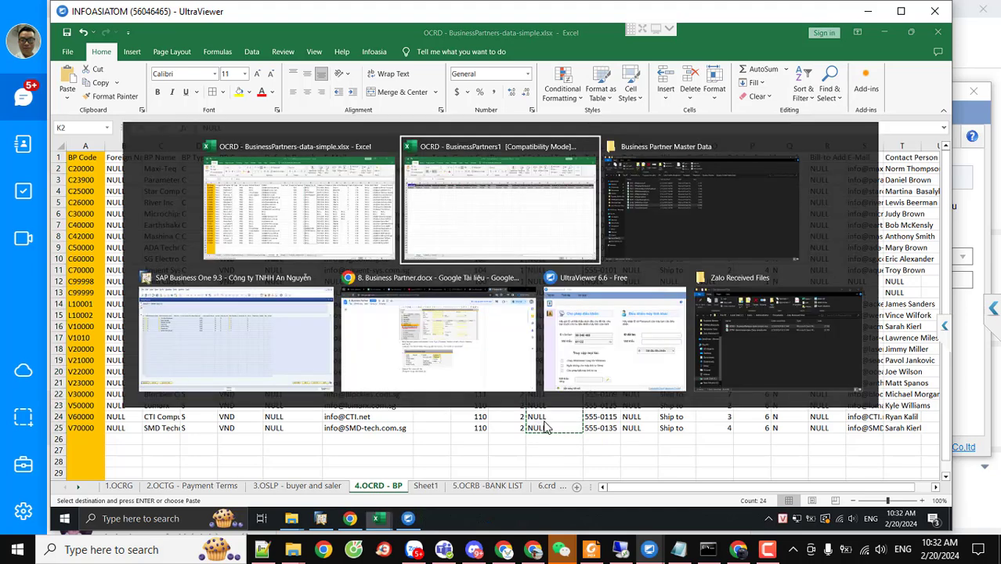
key(alt+Tab)
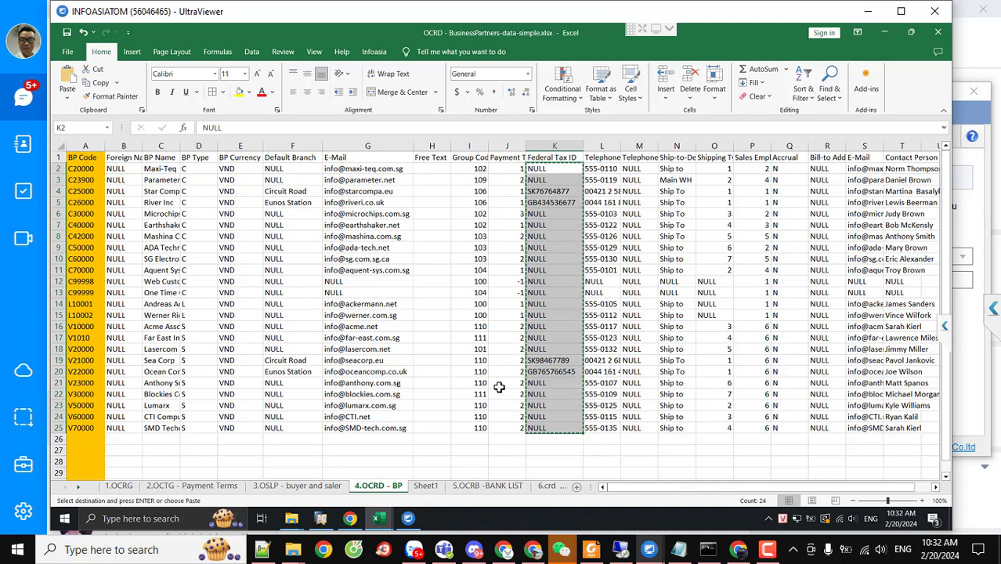
click(427, 487)
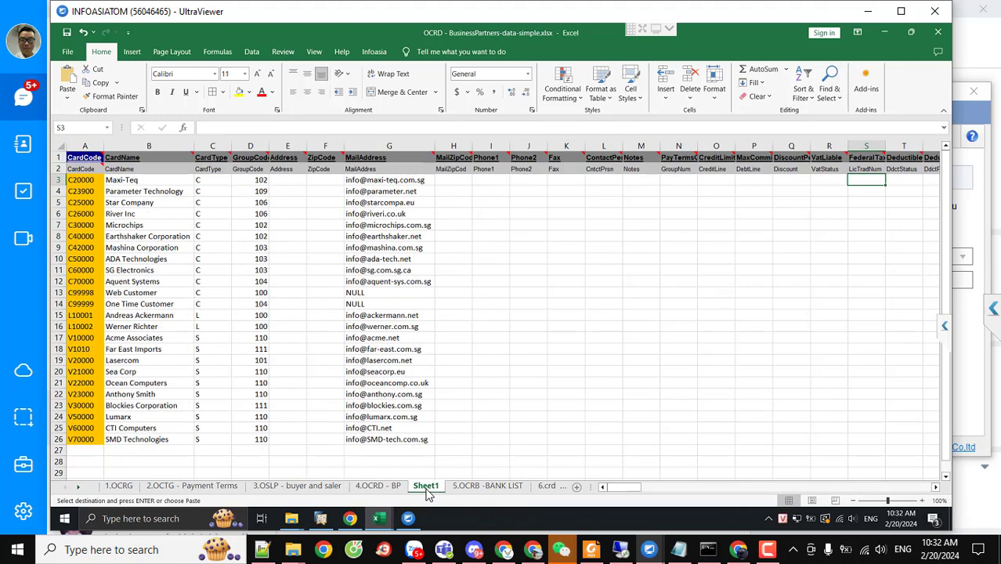
right_click(862, 145)
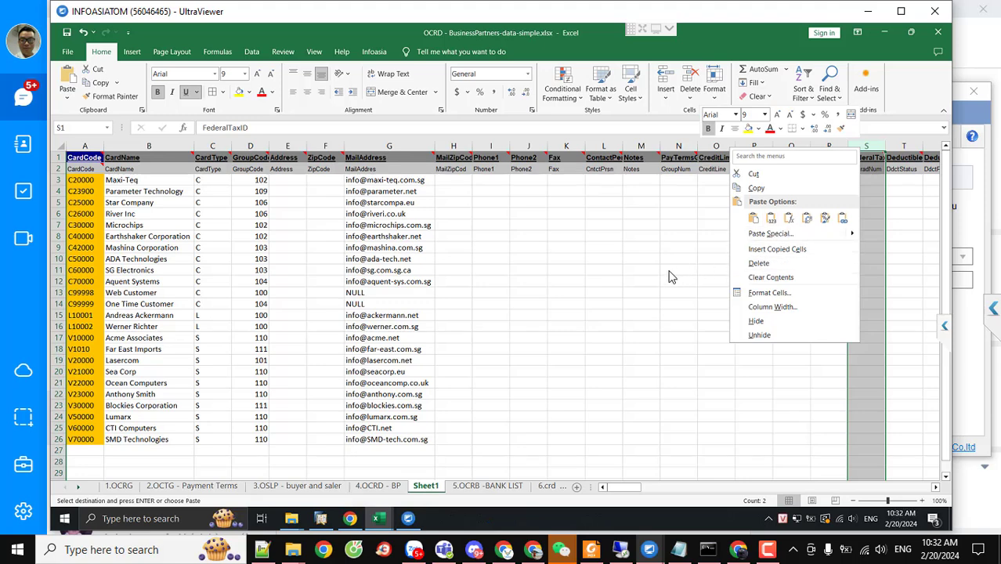
key(Escape)
key(Escape)
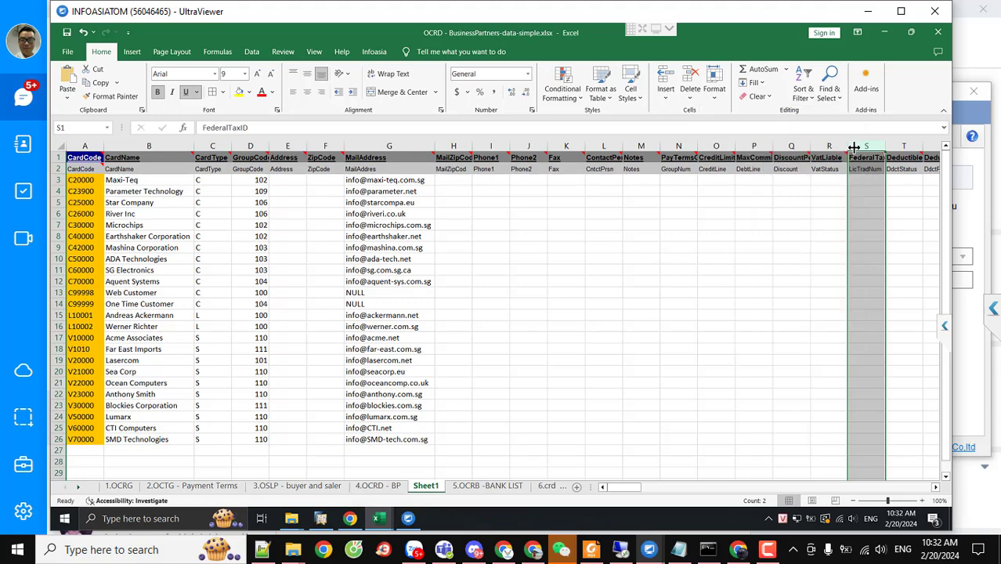
click(861, 181)
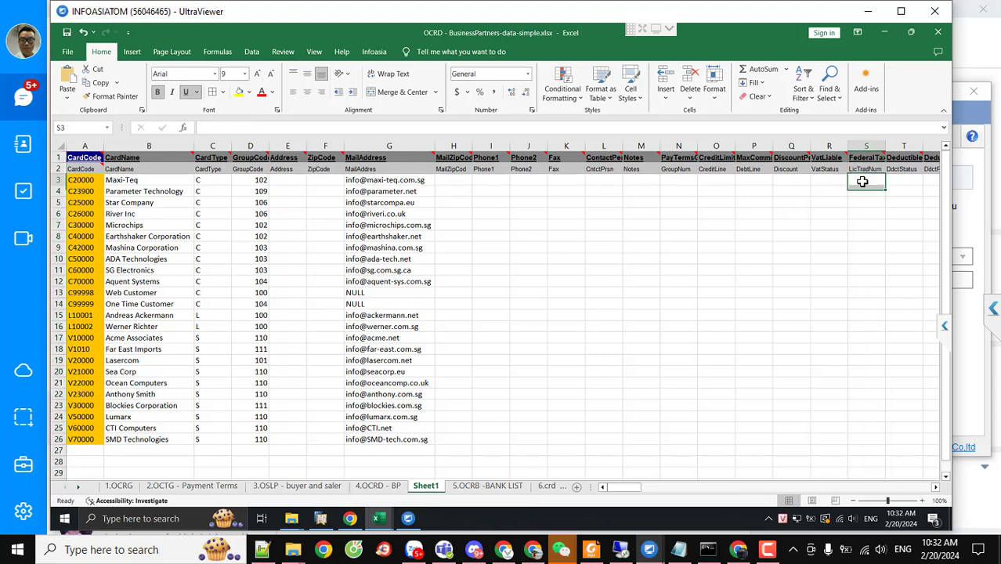
key(ctrl+v)
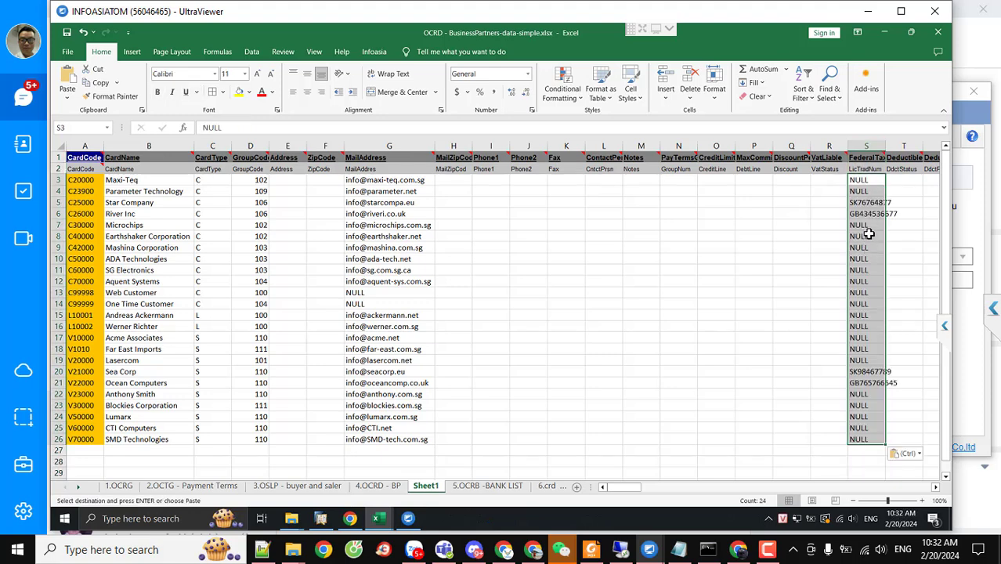
Step: Delete the NULL tax ID entries in S3:S4, S7:S19 and S22:S26
drag(866, 225, 870, 360)
key(Delete)
drag(859, 394, 862, 435)
key(Delete)
drag(865, 259, 865, 188)
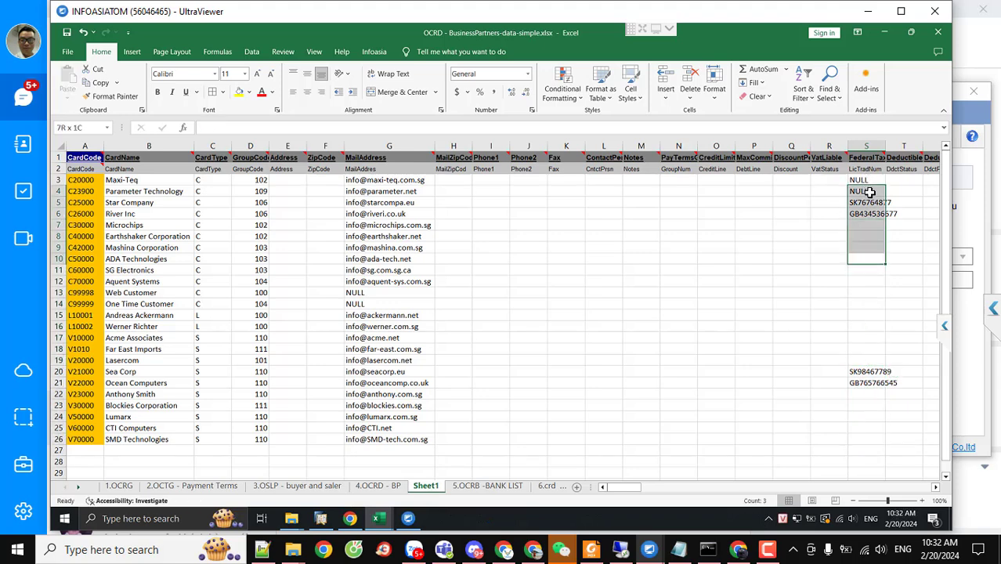
click(863, 179)
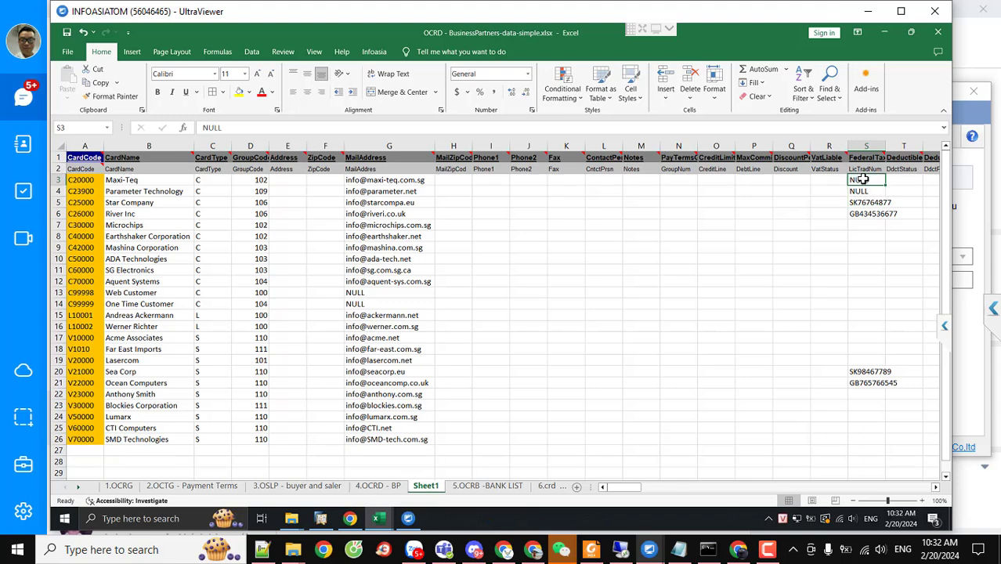
shift+click(866, 192)
key(Delete)
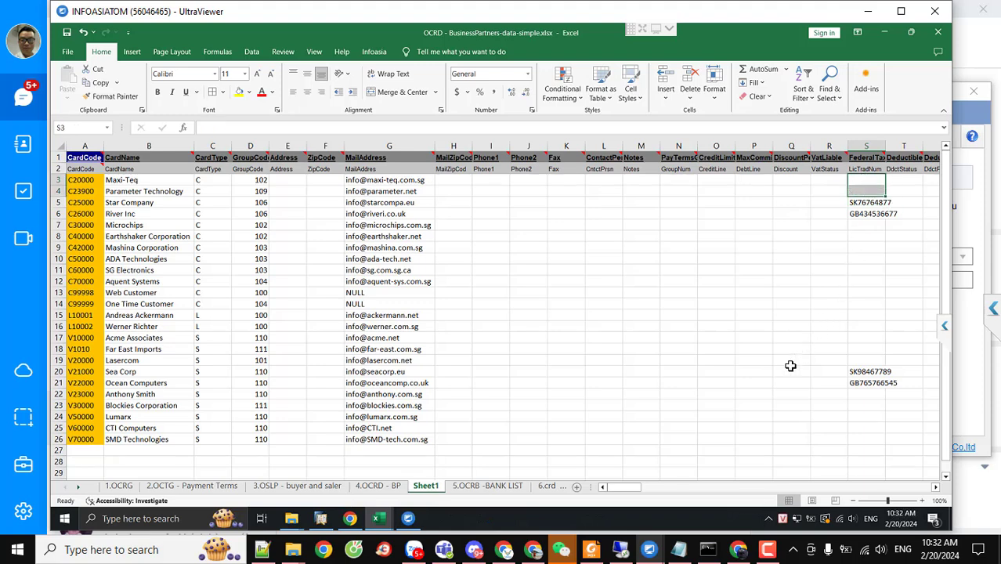
Step: Copy the Telephone 1 numbers into Sheet1's Phone1 column starting at I3
click(376, 485)
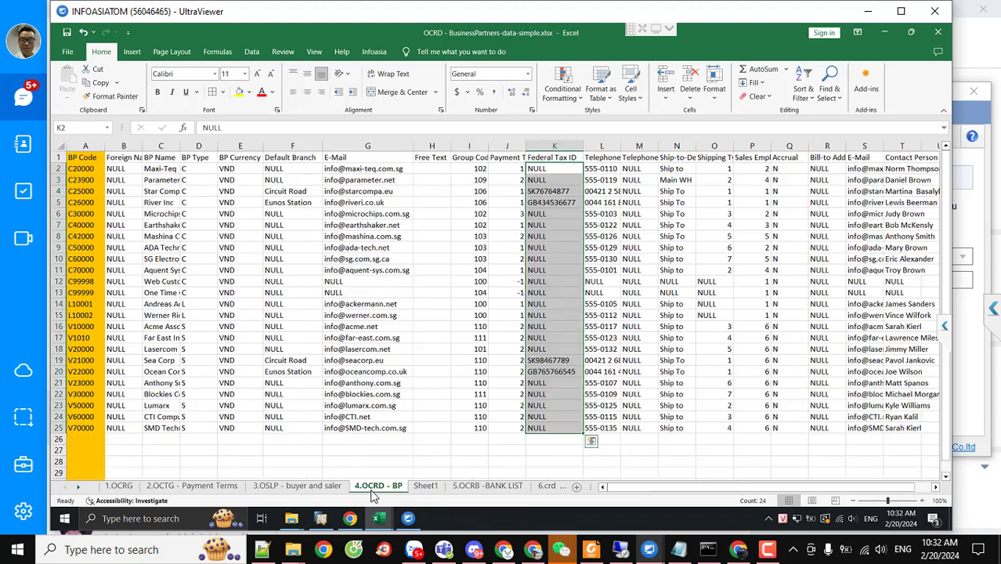
drag(622, 487, 698, 488)
drag(584, 146, 595, 428)
key(ctrl+c)
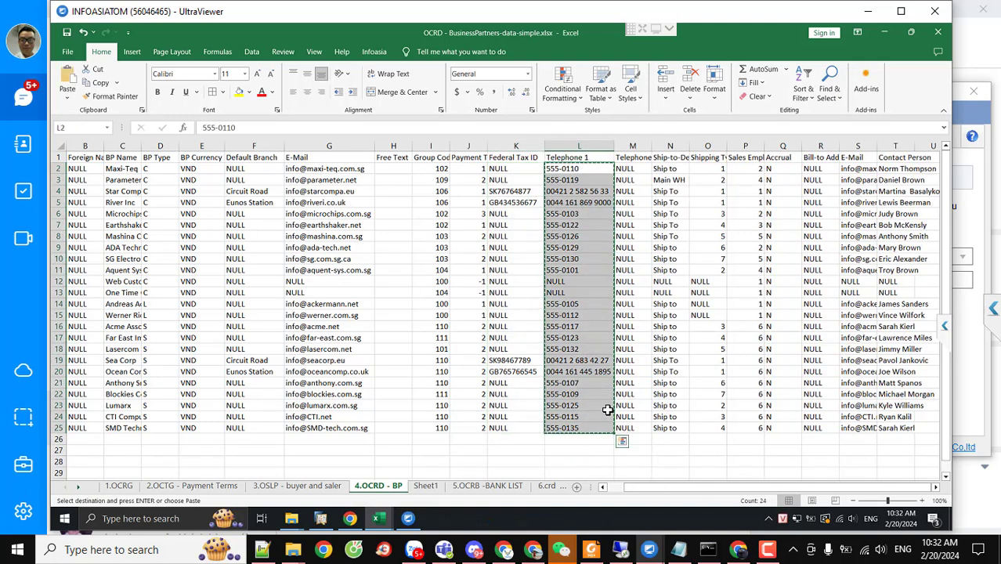
click(427, 487)
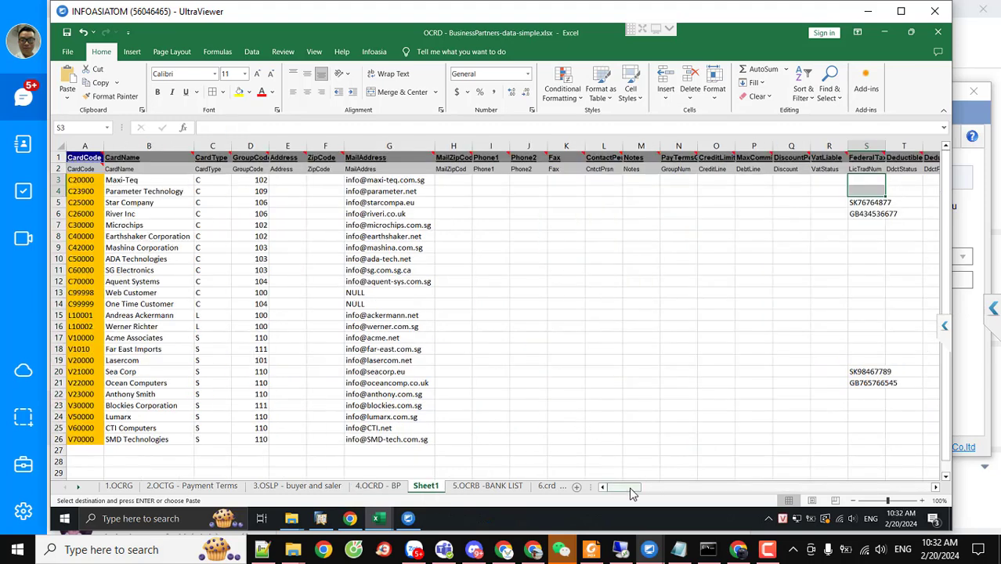
click(489, 179)
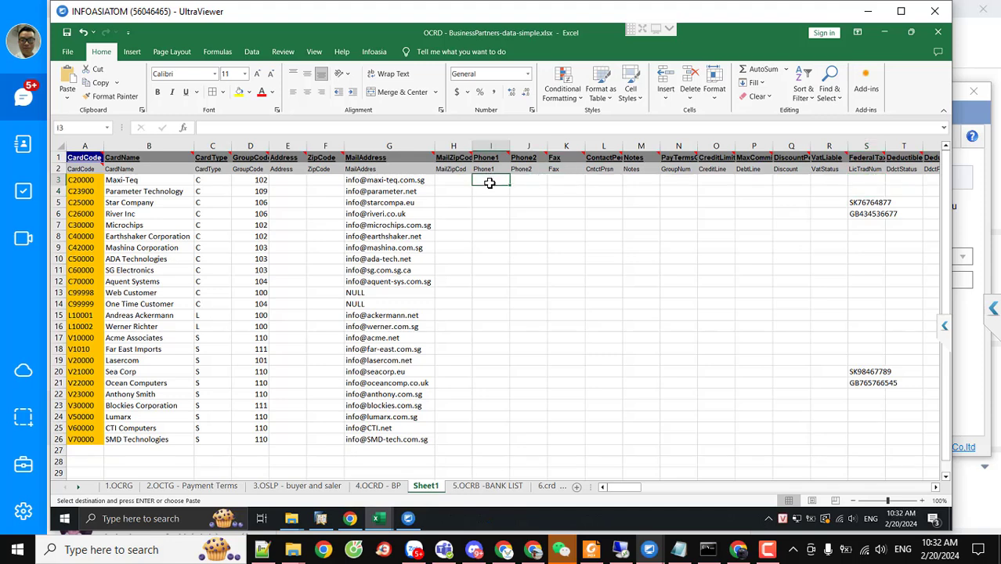
click(527, 181)
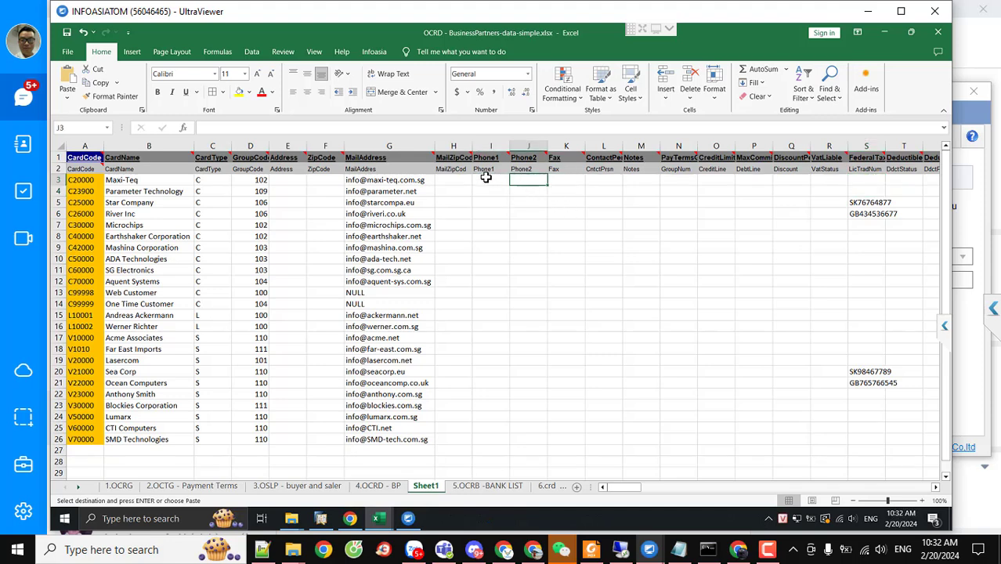
click(495, 234)
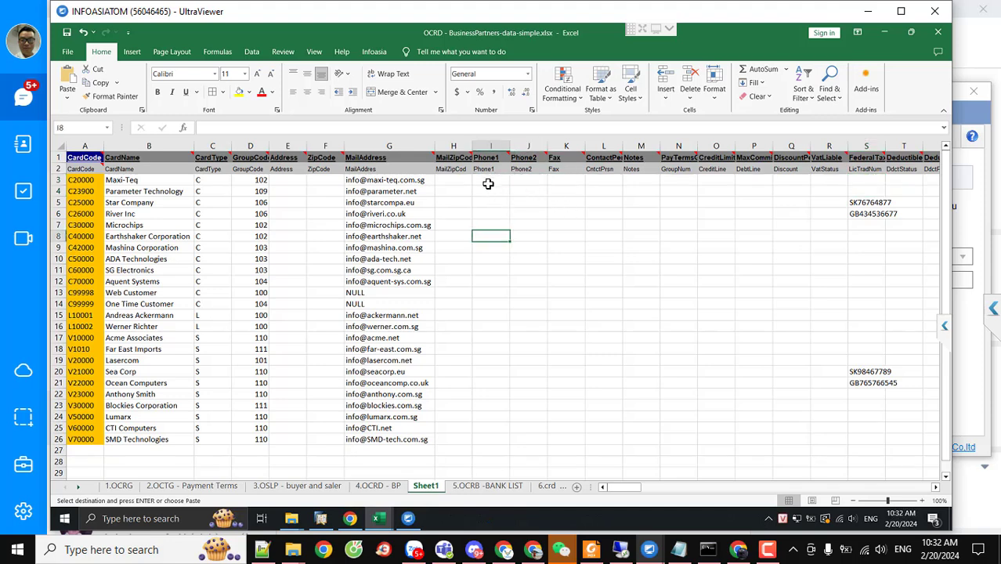
click(486, 181)
key(ctrl+v)
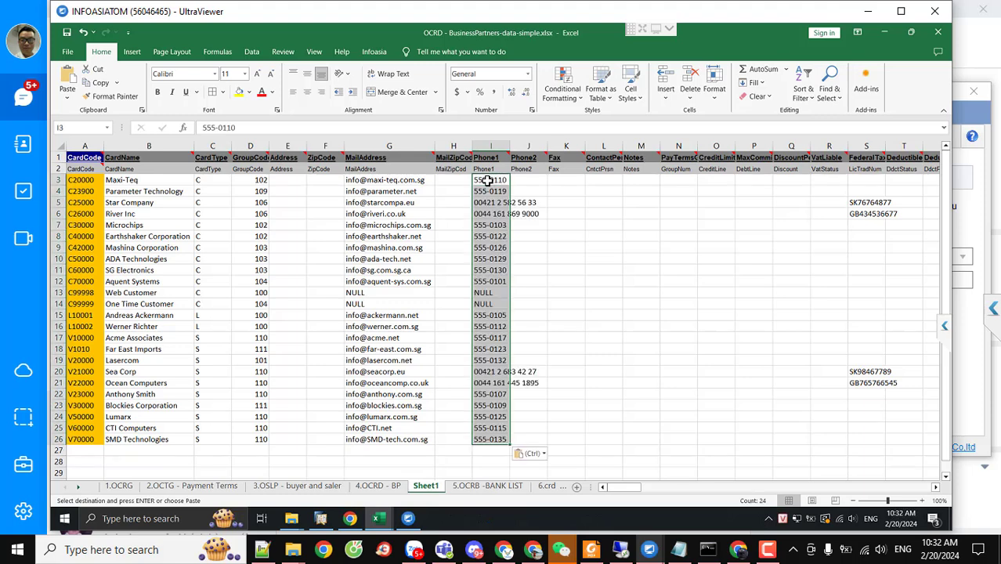
Step: Read the Phone1 and CardName header comments for their allowed field lengths
click(380, 488)
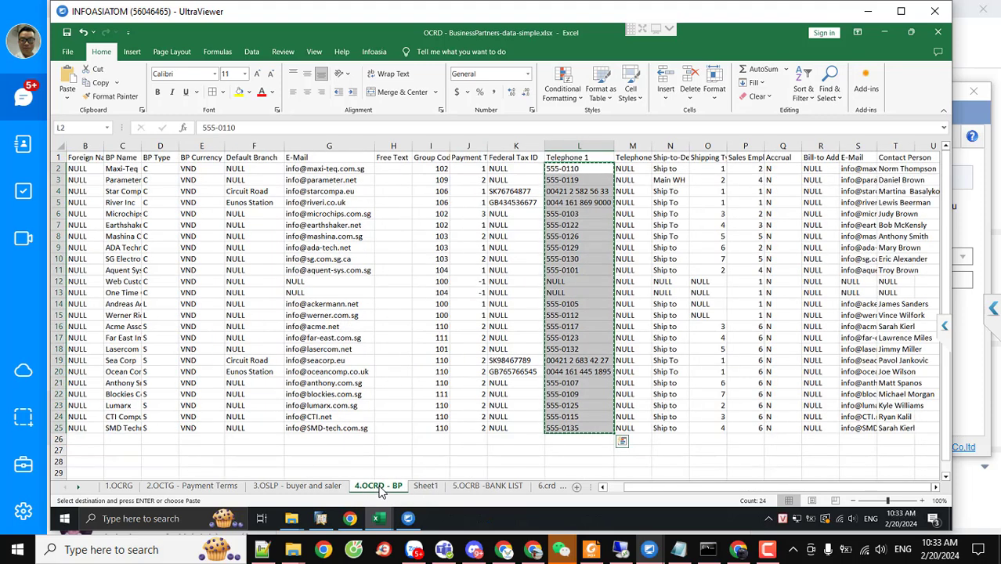
click(426, 487)
mouse_move(486, 157)
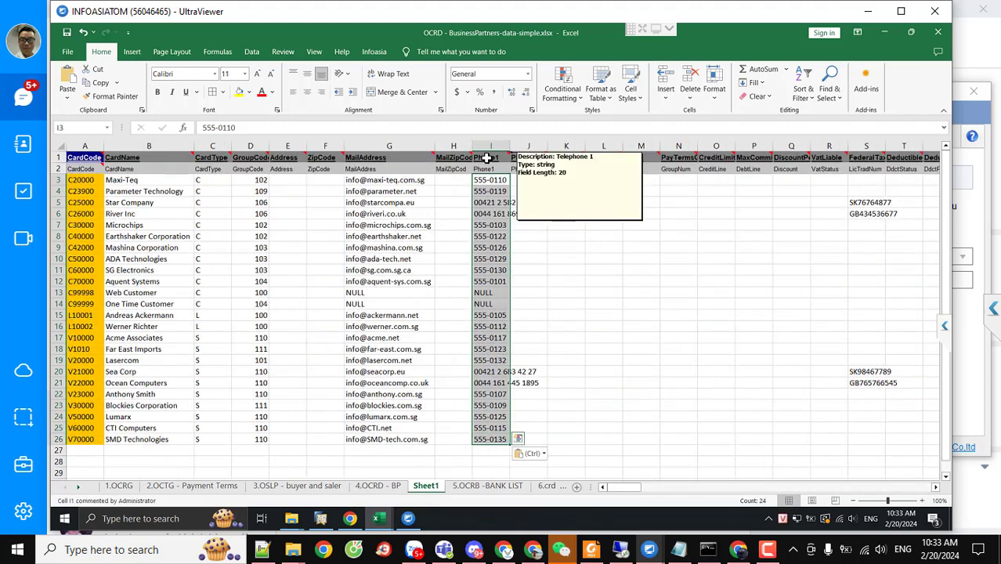
click(486, 158)
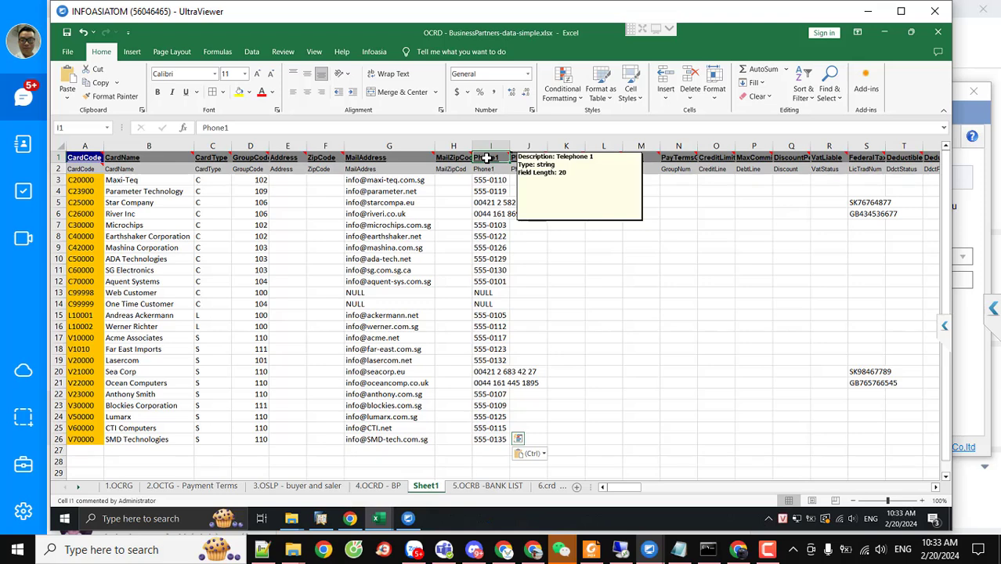
click(162, 226)
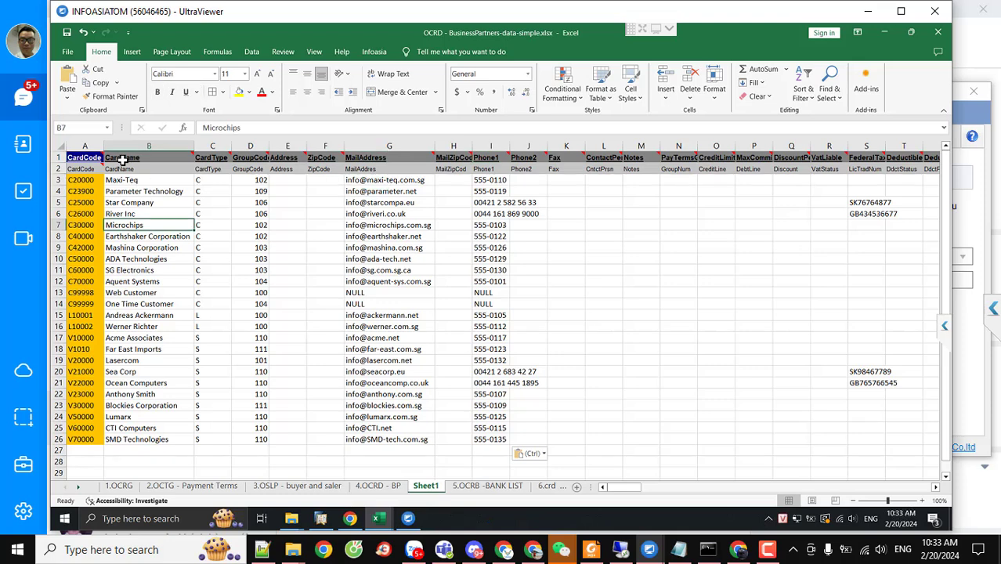
mouse_move(122, 159)
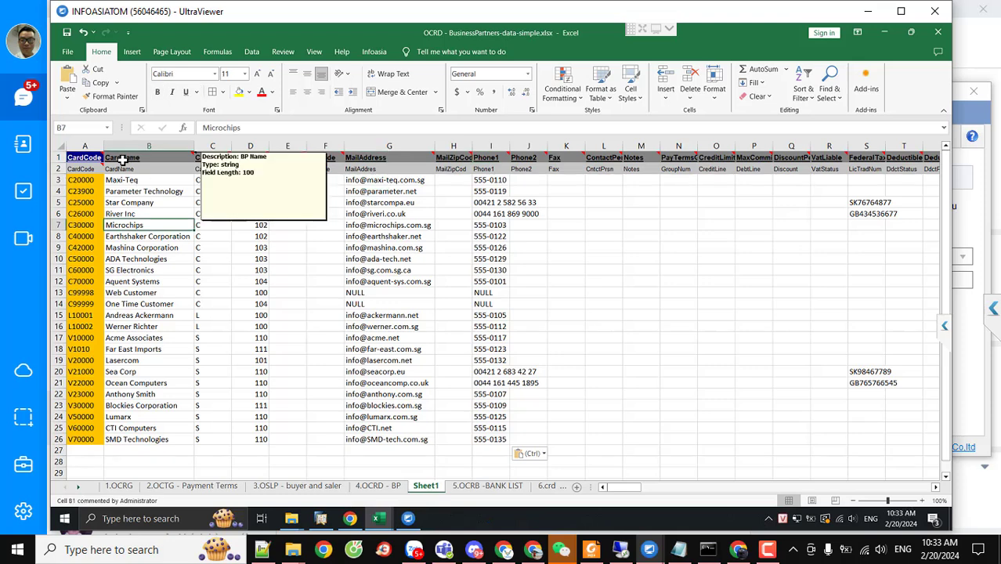
click(160, 294)
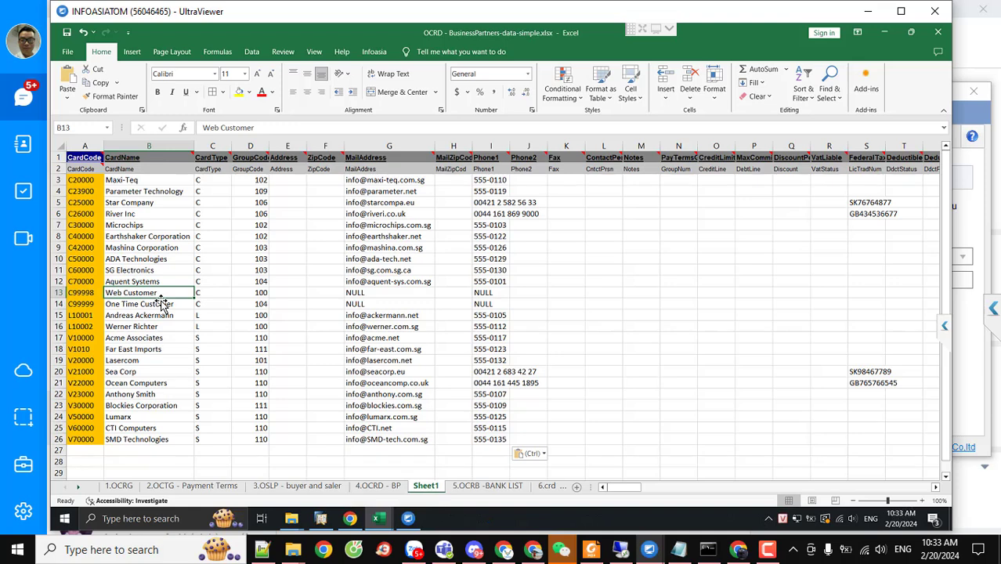
click(206, 145)
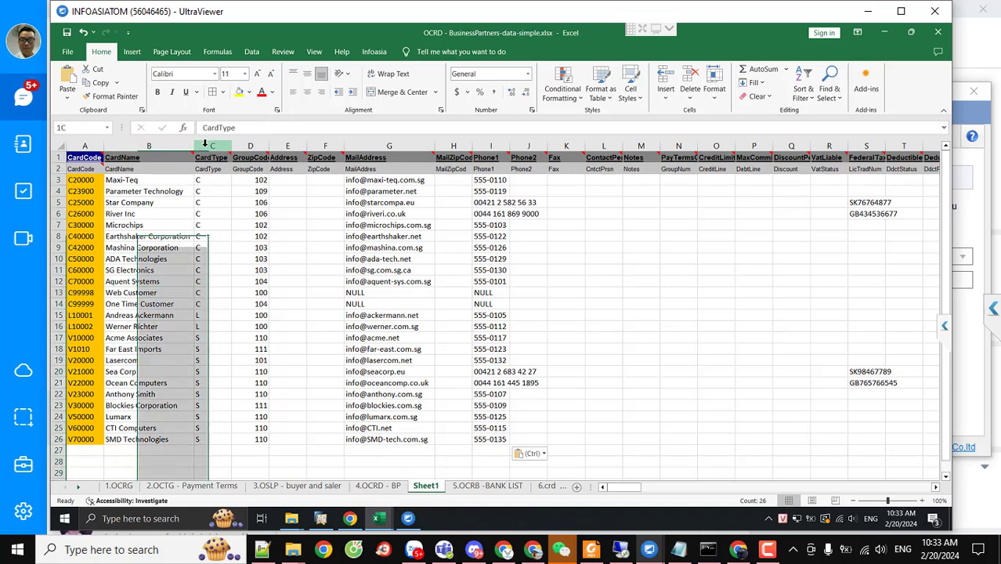
right_click(207, 146)
click(232, 248)
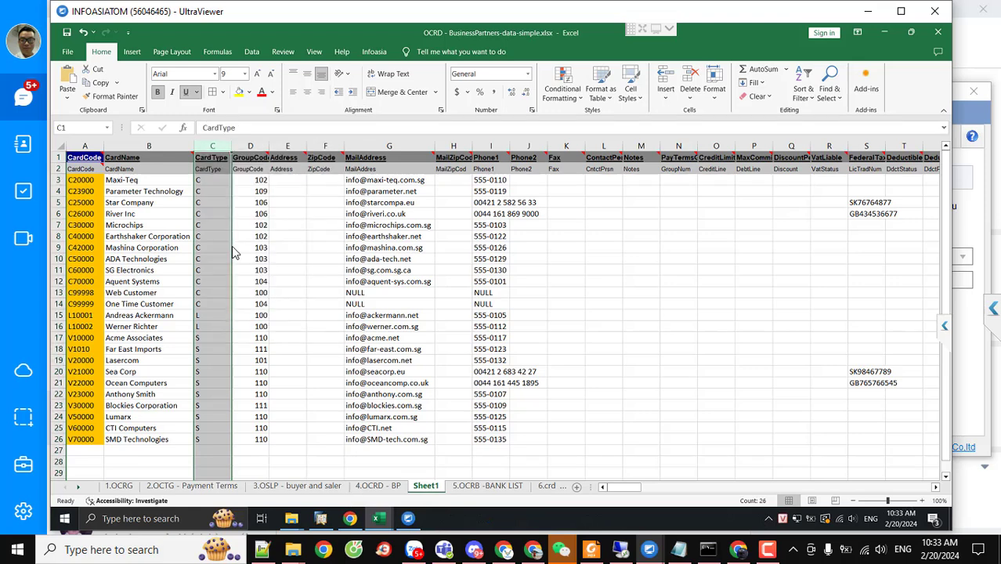
click(210, 184)
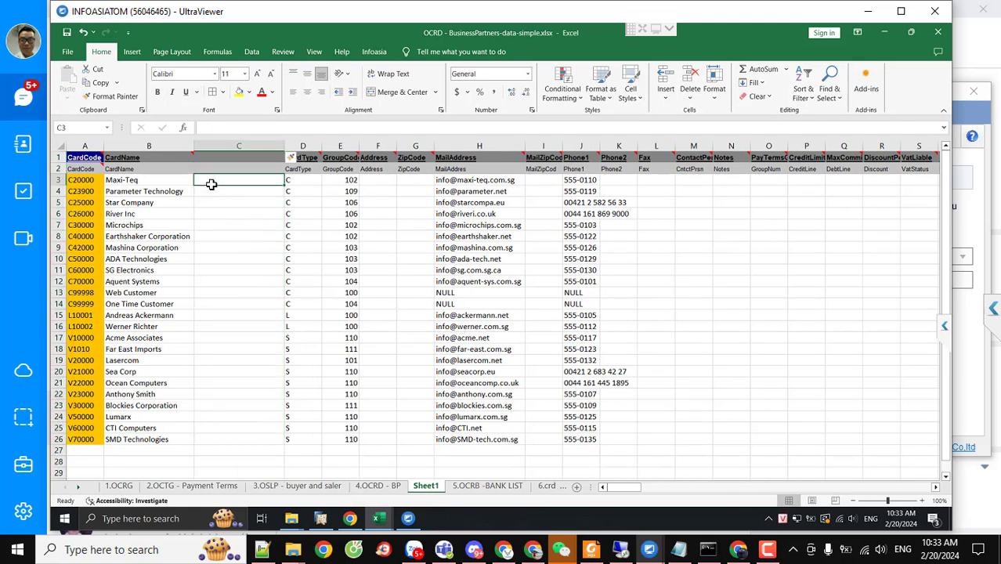
text(=LEN)
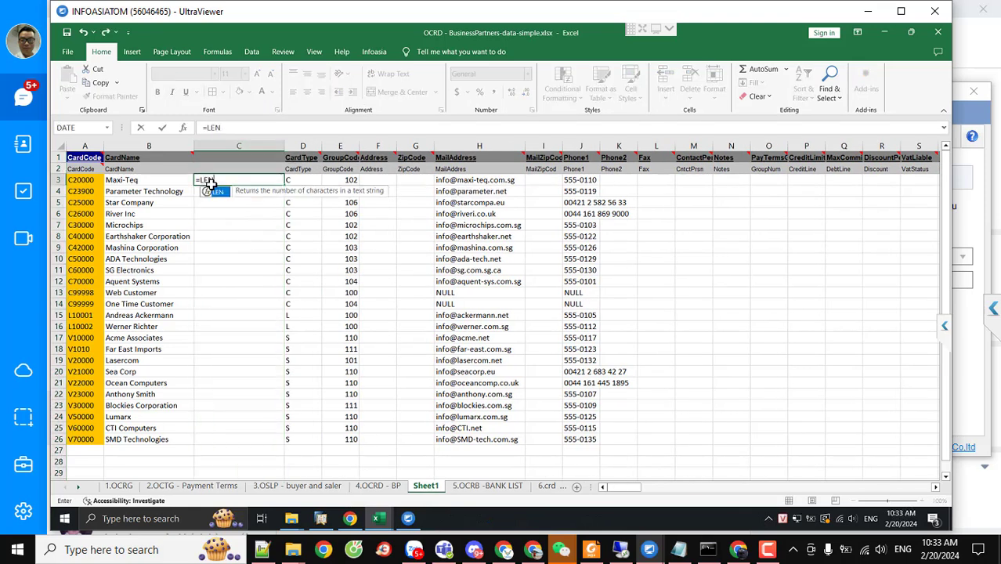
text(()
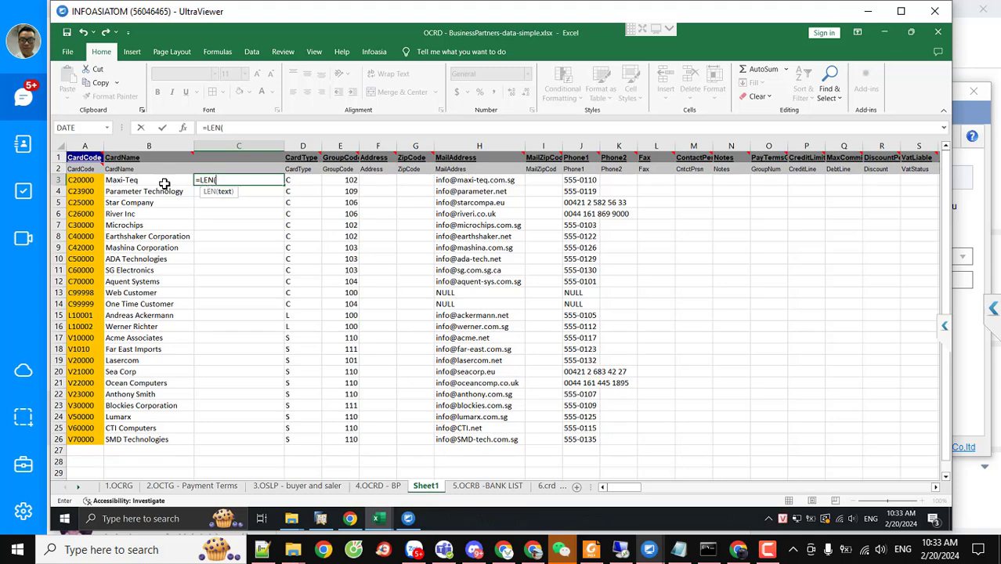
click(164, 184)
text())
key(Return)
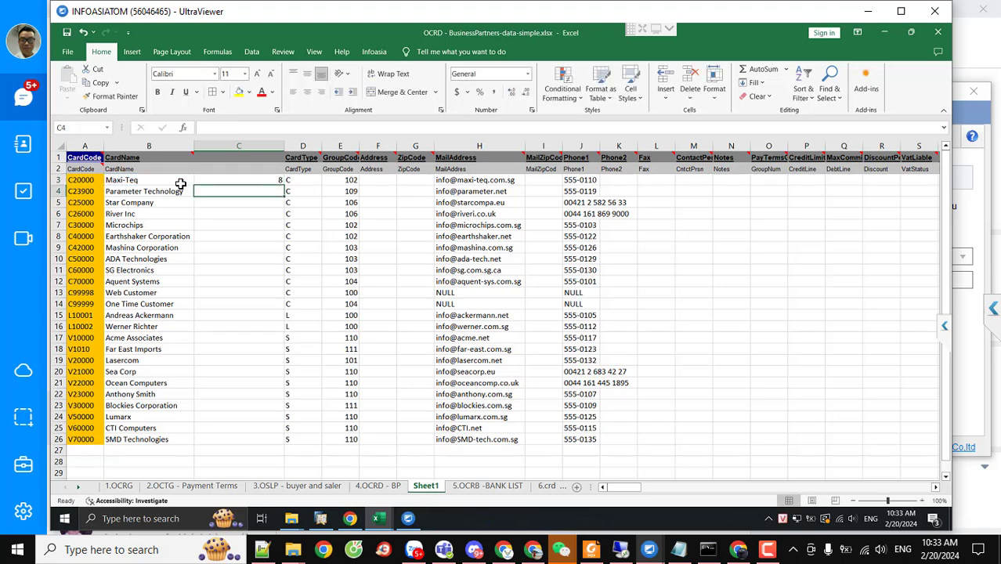
click(217, 179)
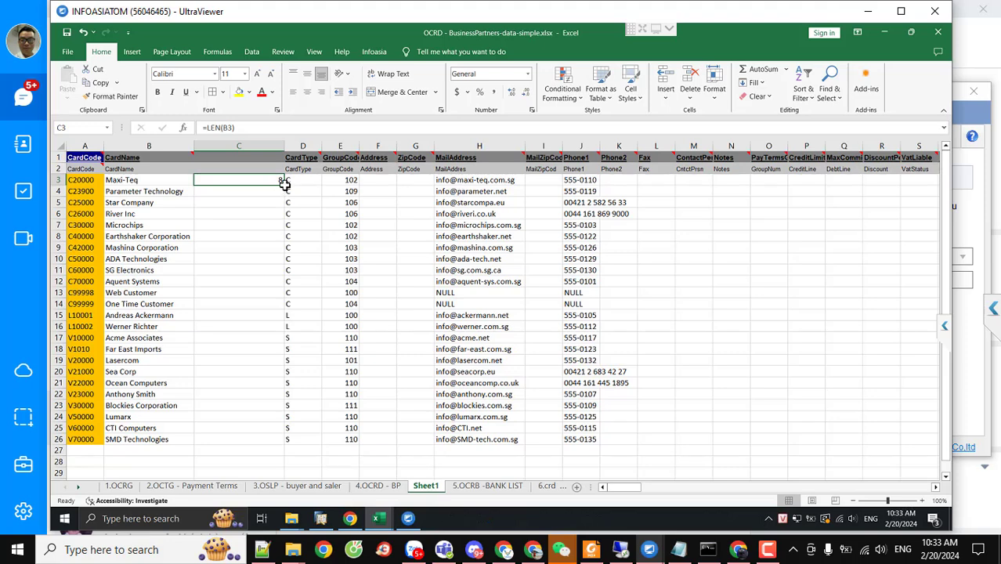
drag(279, 331, 270, 447)
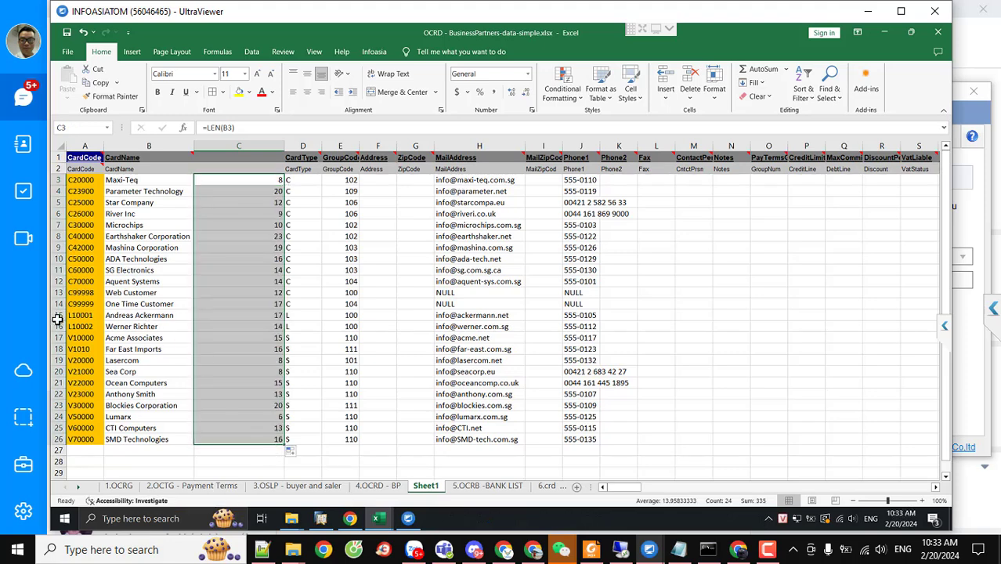
drag(57, 315, 58, 326)
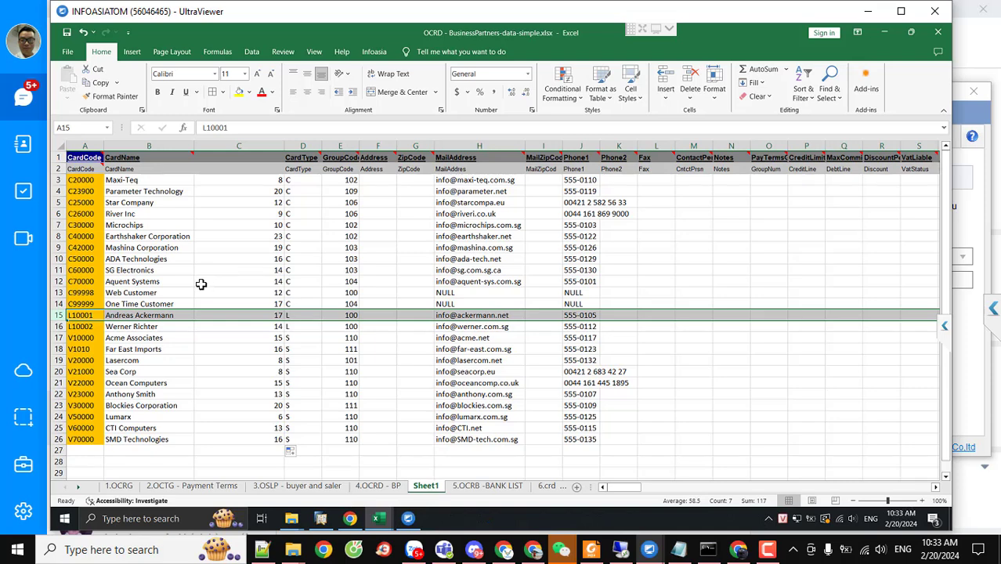
click(231, 147)
right_click(230, 149)
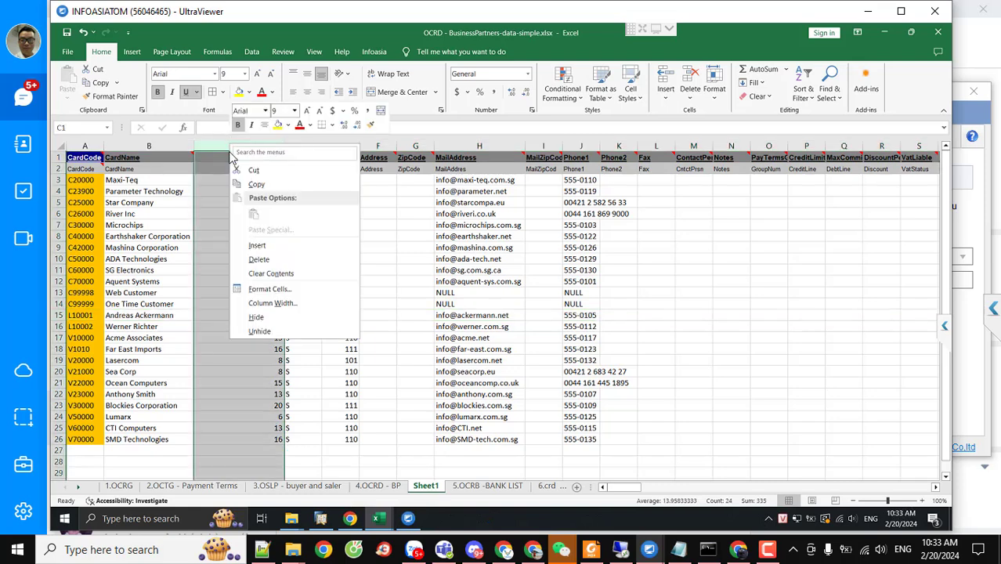
click(259, 259)
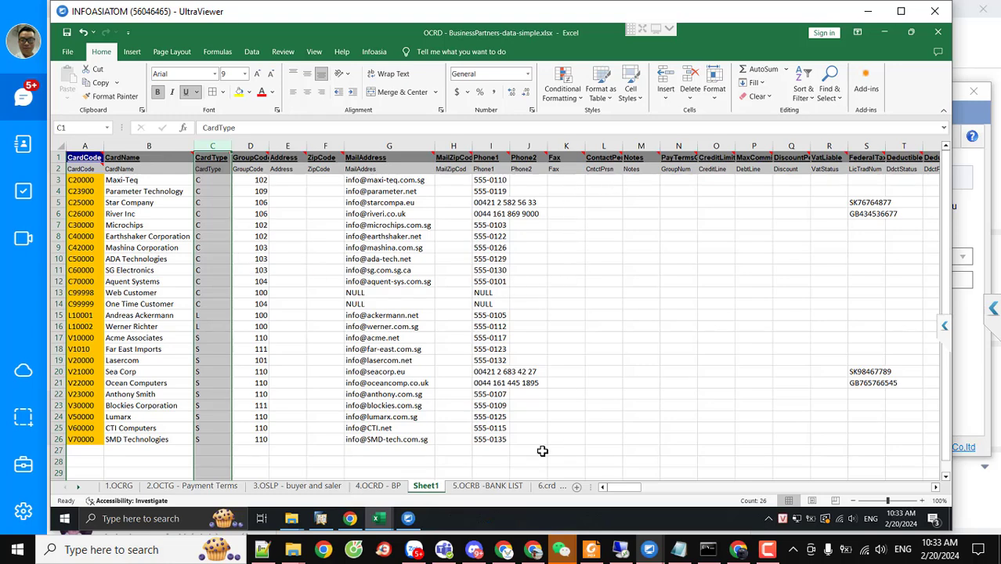
Step: AutoFit the Telephone 2 (M) and Ship-to-Default (N) columns on 4.OCRD - BP, then return to Sheet1
click(379, 488)
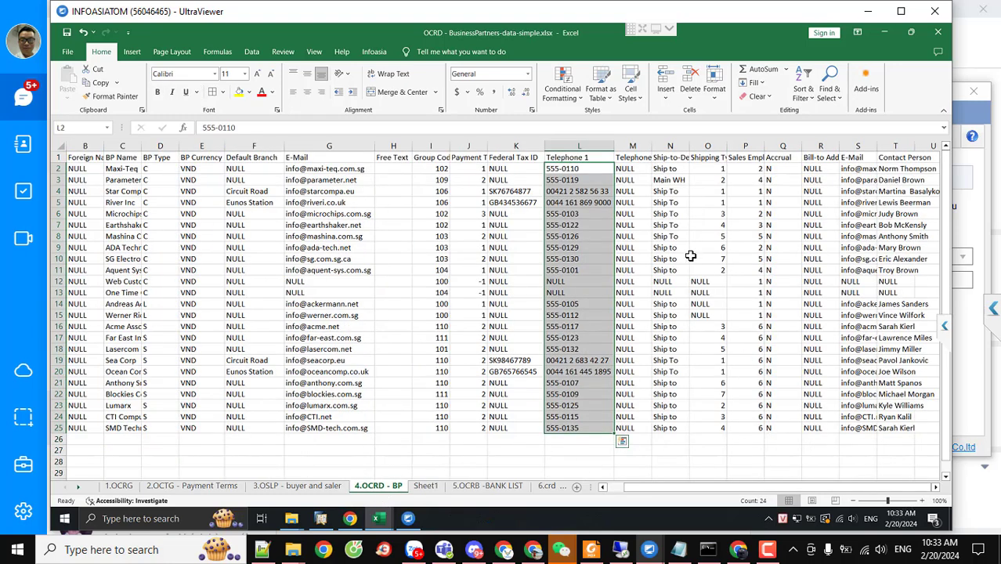
double_click(688, 147)
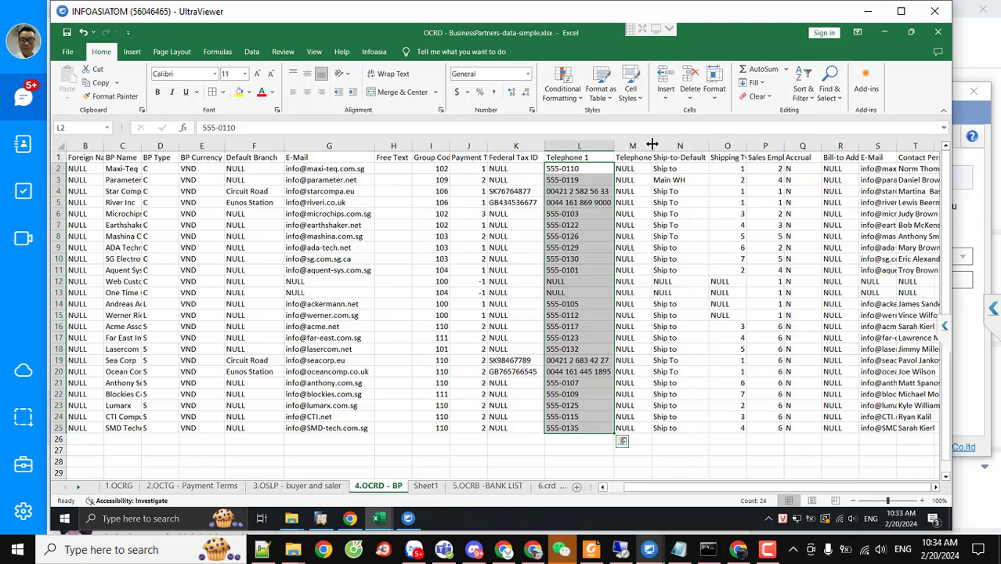
double_click(652, 146)
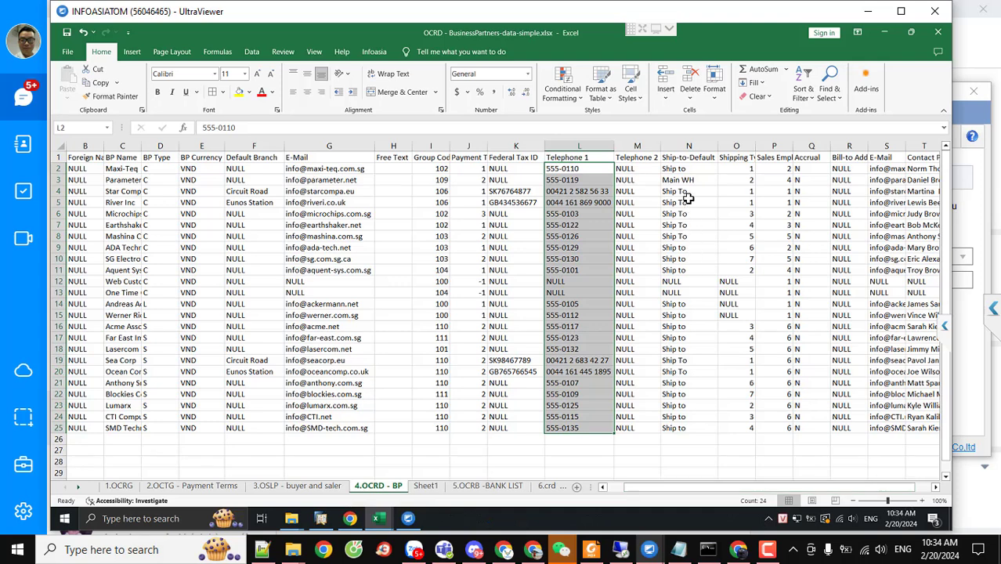
drag(731, 493, 771, 491)
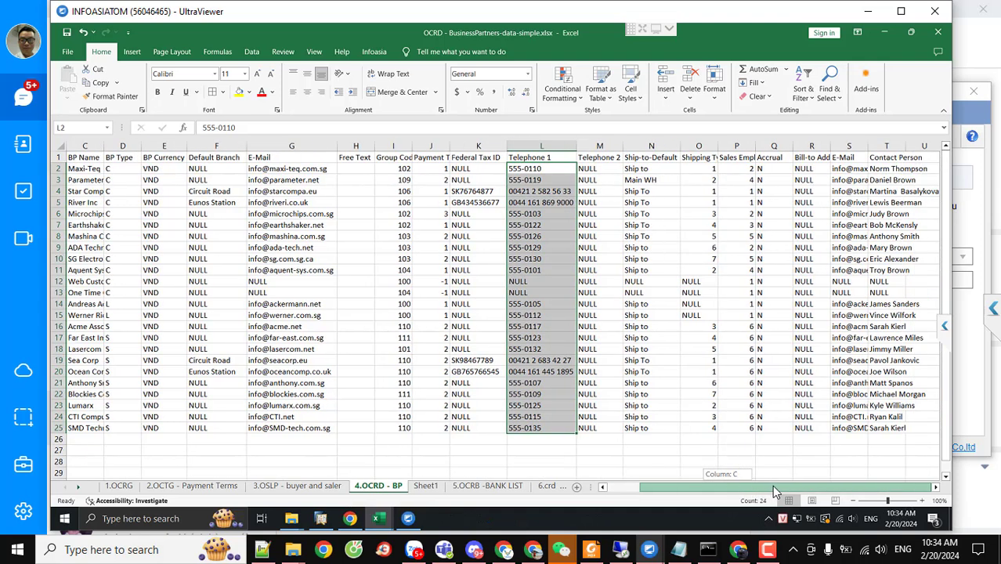
drag(778, 493, 778, 492)
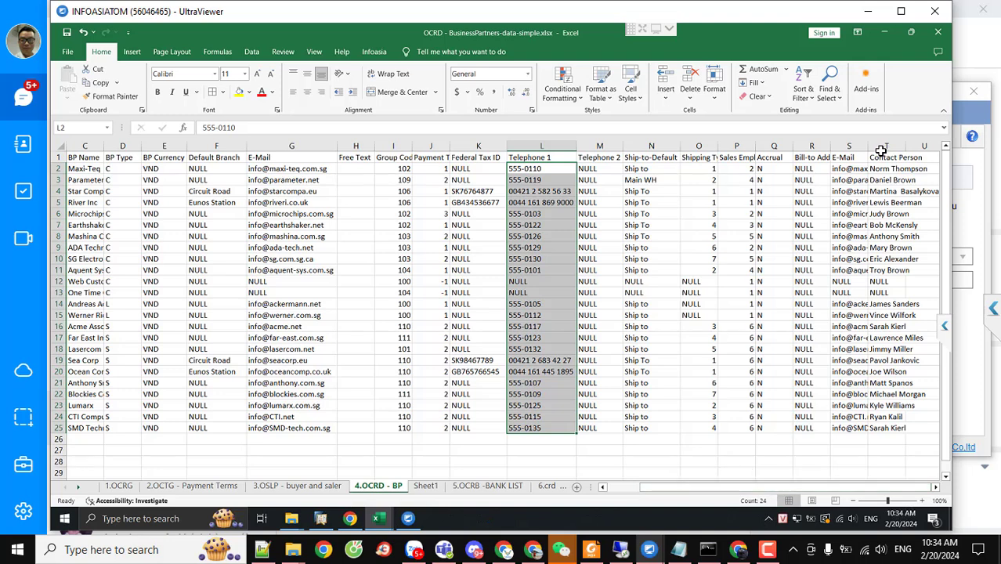
drag(868, 146, 881, 145)
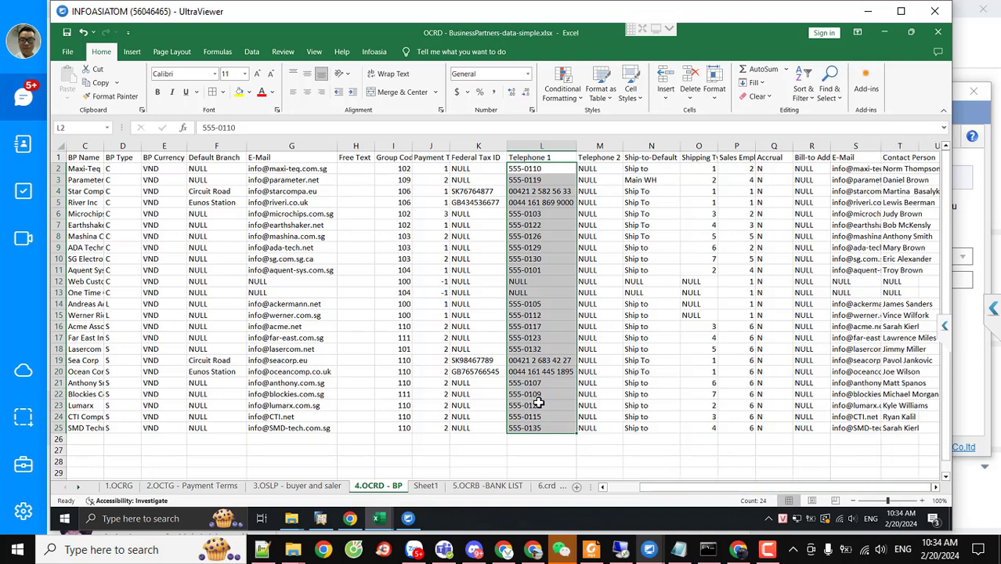
click(427, 487)
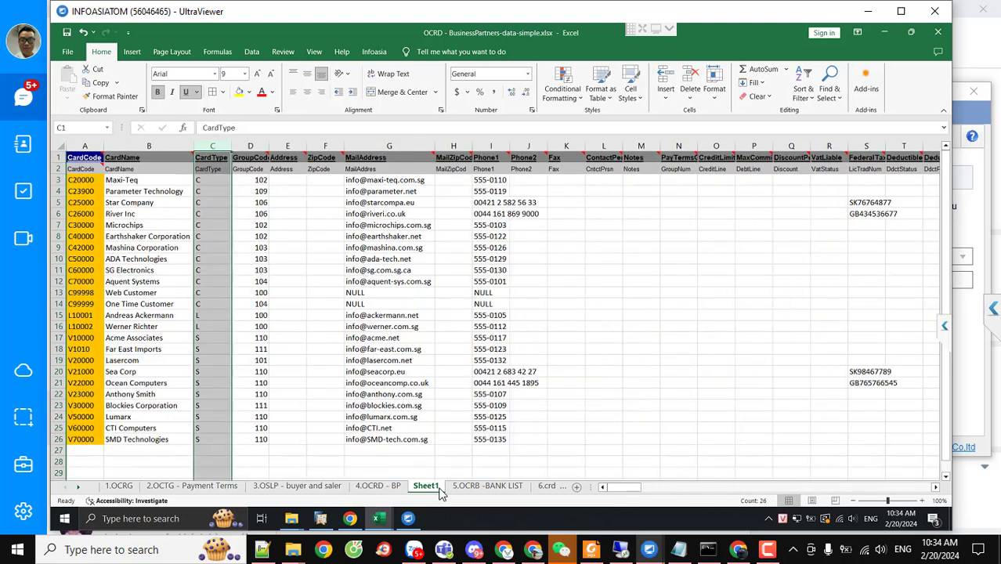
drag(650, 491, 602, 511)
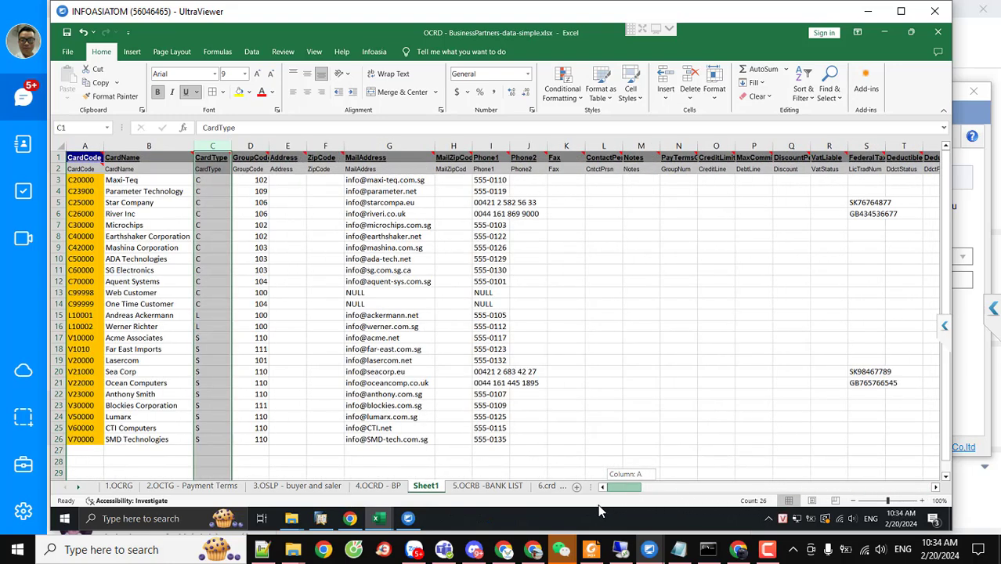
click(284, 192)
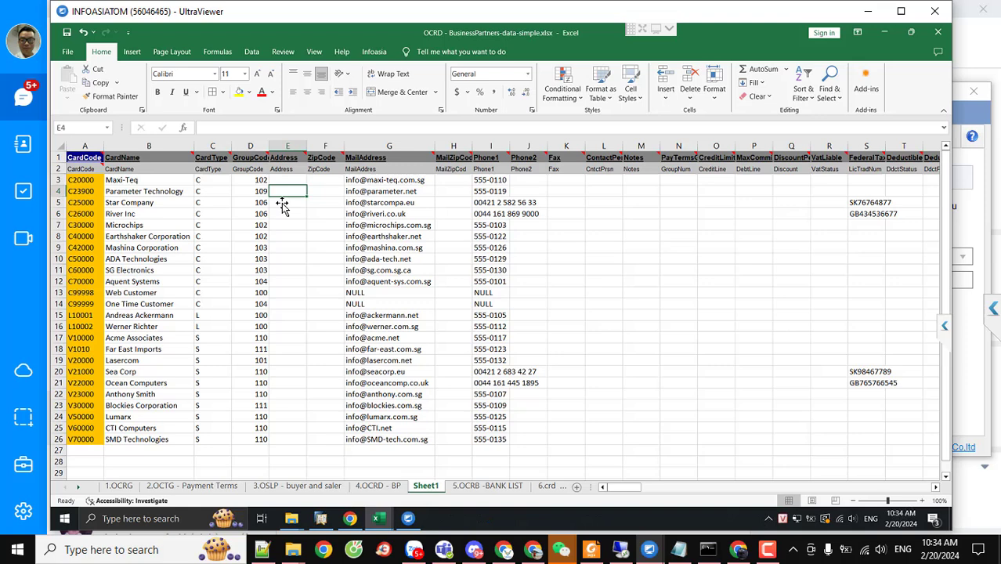
click(293, 382)
click(290, 429)
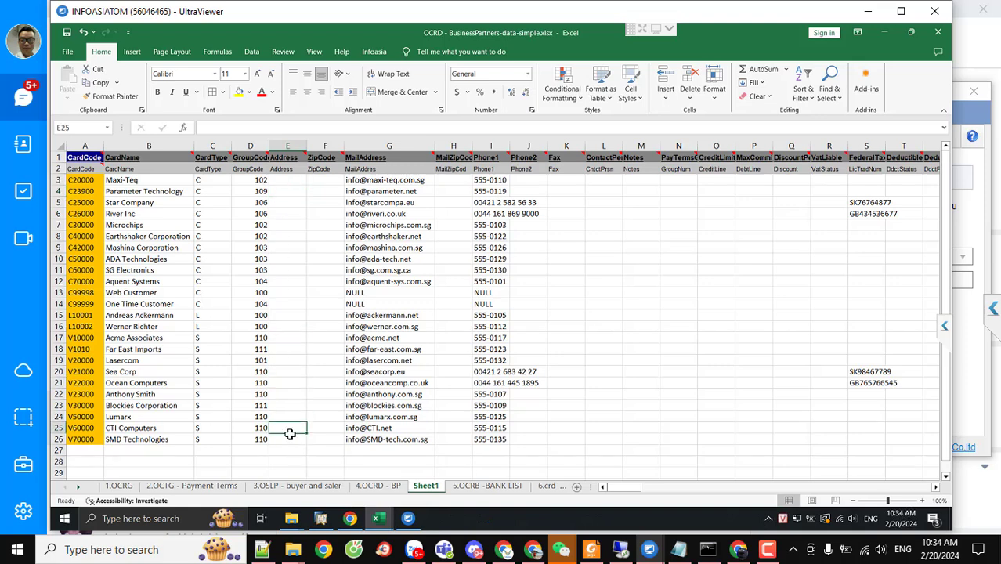
mouse_move(285, 159)
drag(267, 146, 276, 146)
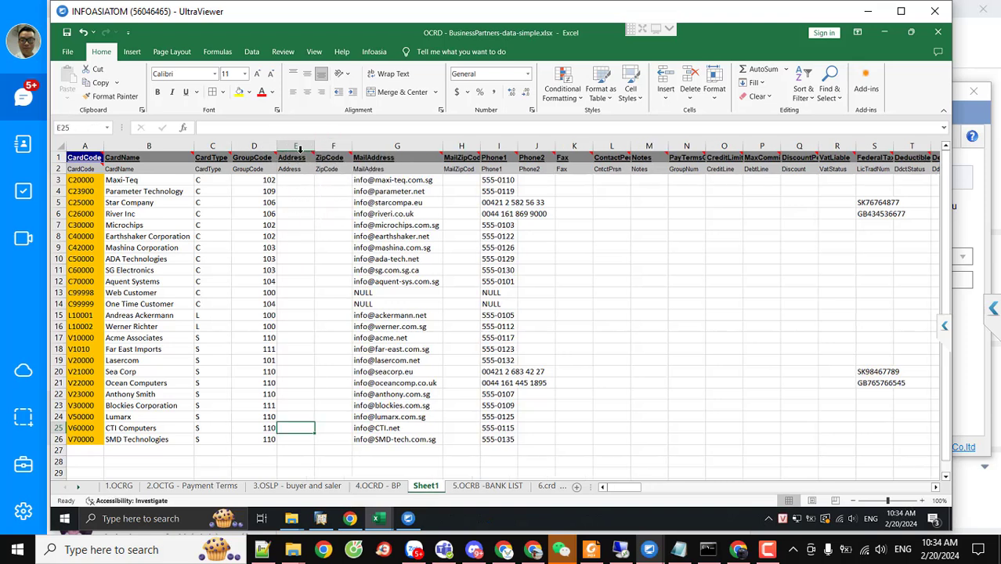
click(297, 441)
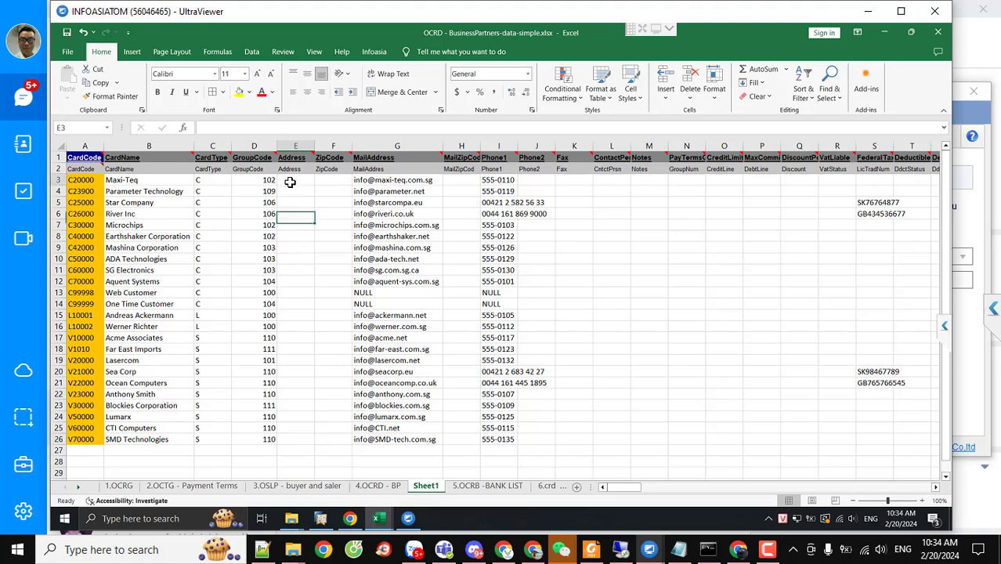
click(294, 328)
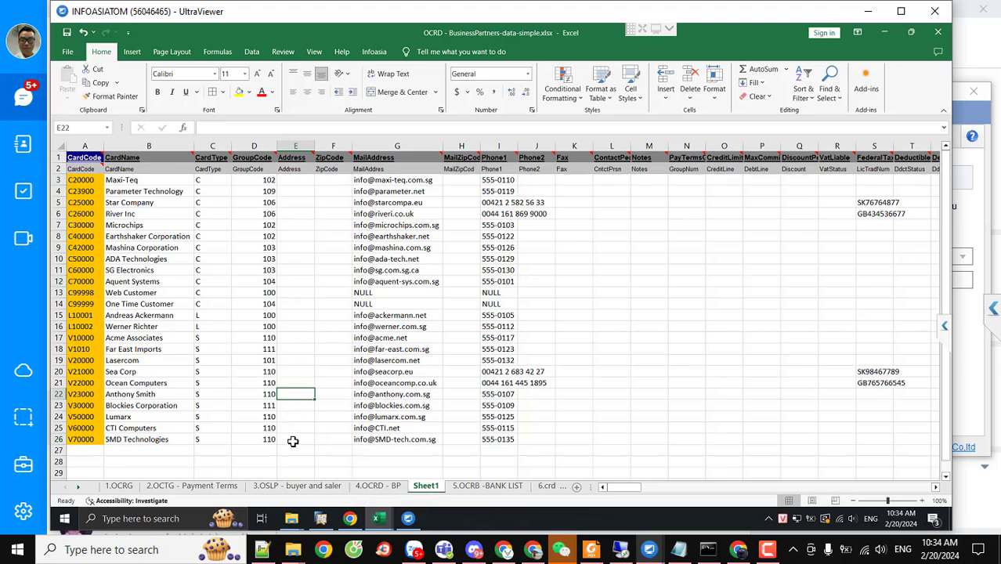
click(293, 439)
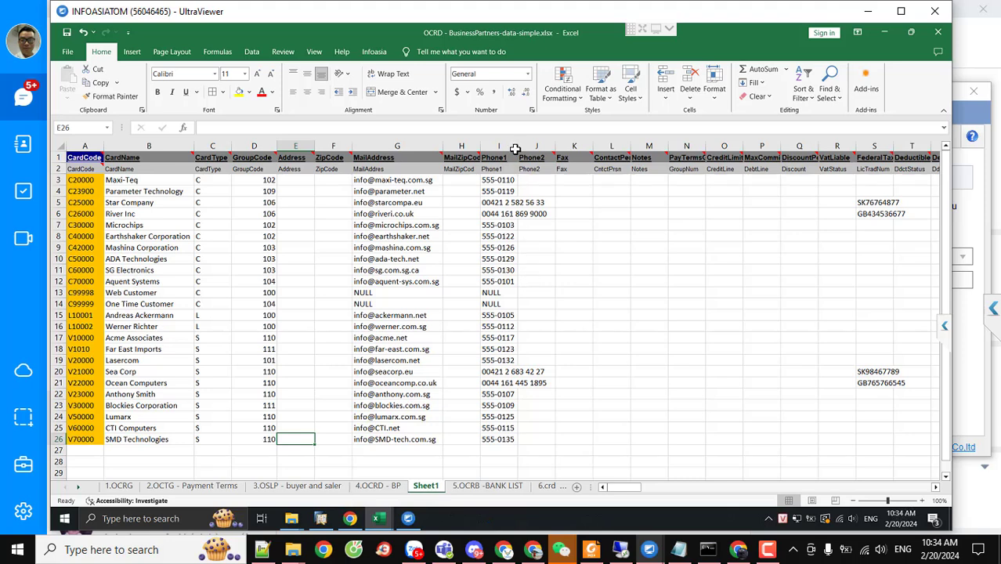
drag(518, 149, 531, 149)
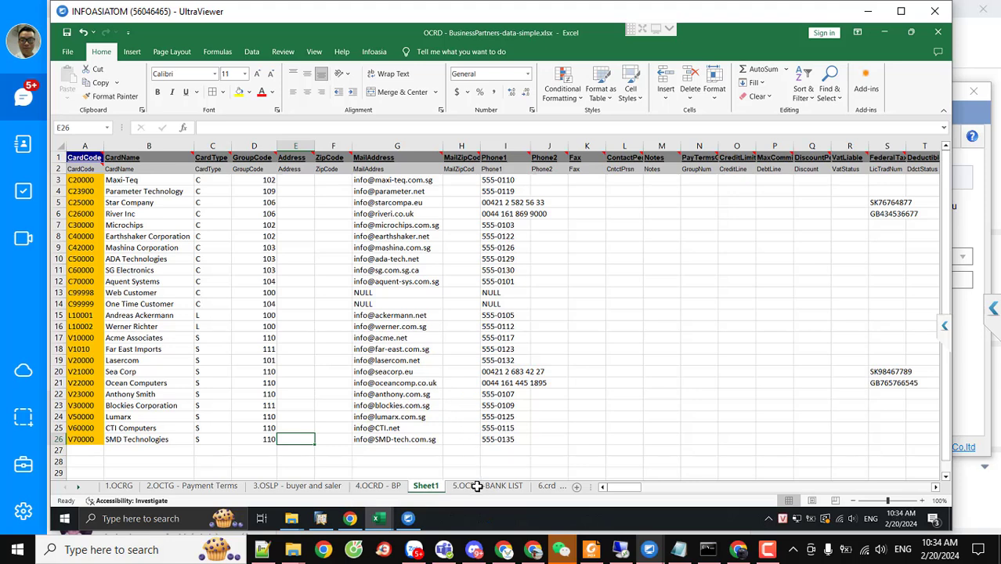
Step: On the 6.crd1 - address sheet, widen the Address Name column A to 89 pixels
click(546, 486)
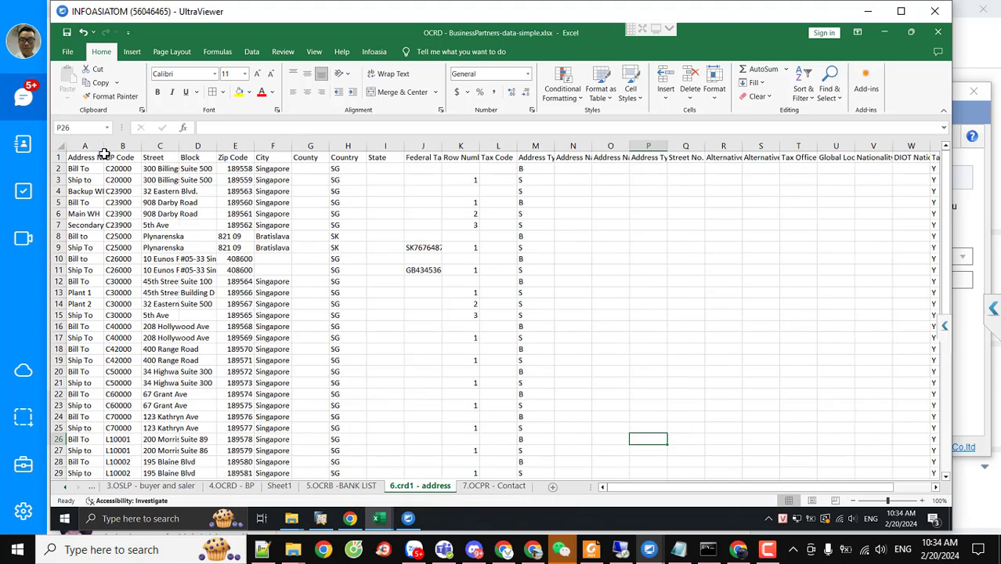
drag(101, 146, 113, 146)
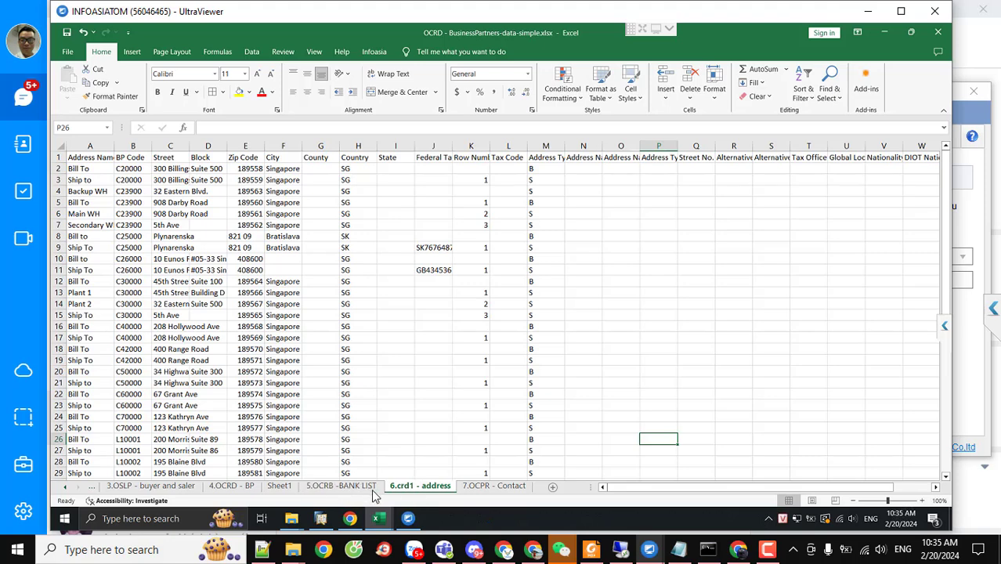
Step: On Sheet1, select the header row starting at A1 across the table's columns
click(279, 486)
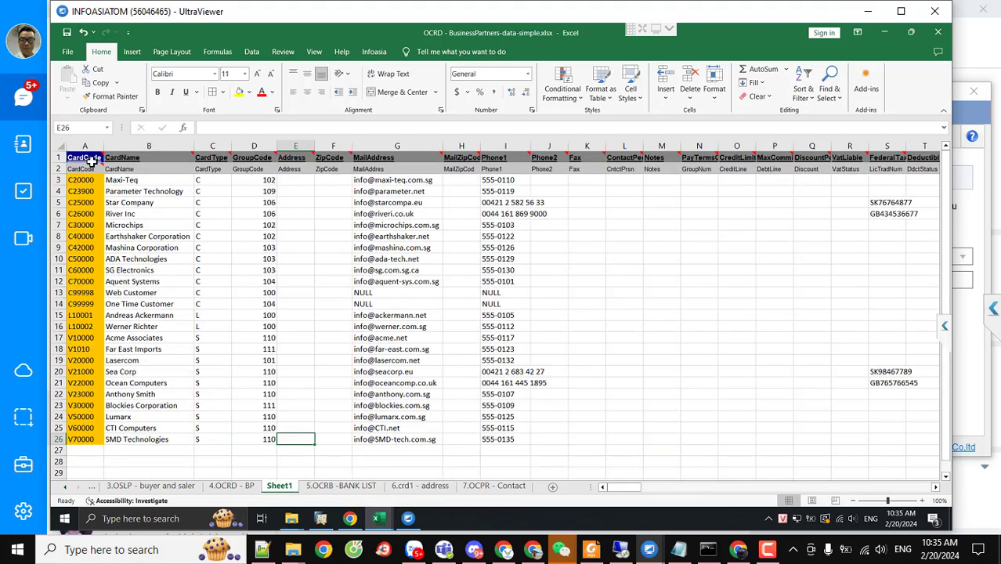
click(59, 148)
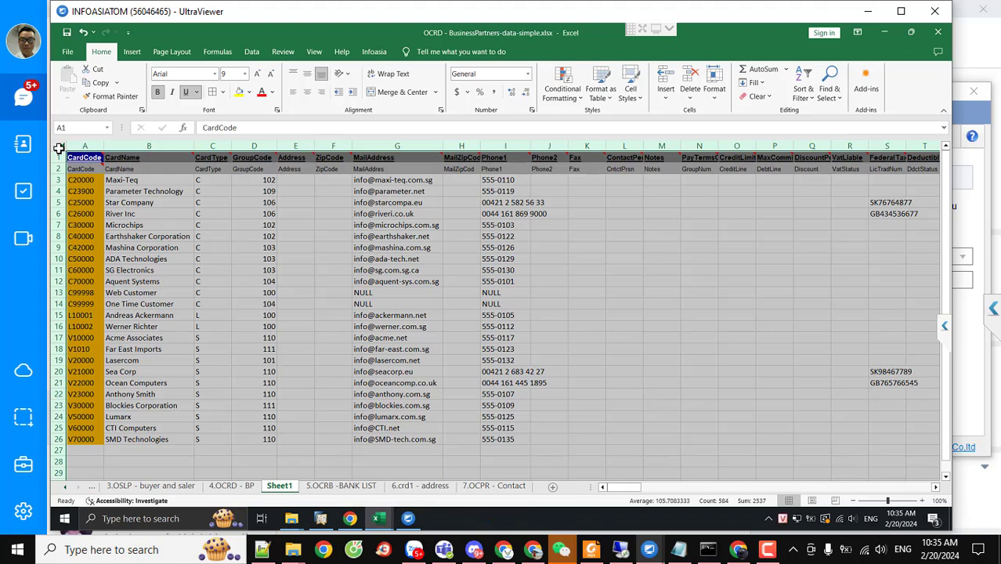
click(82, 161)
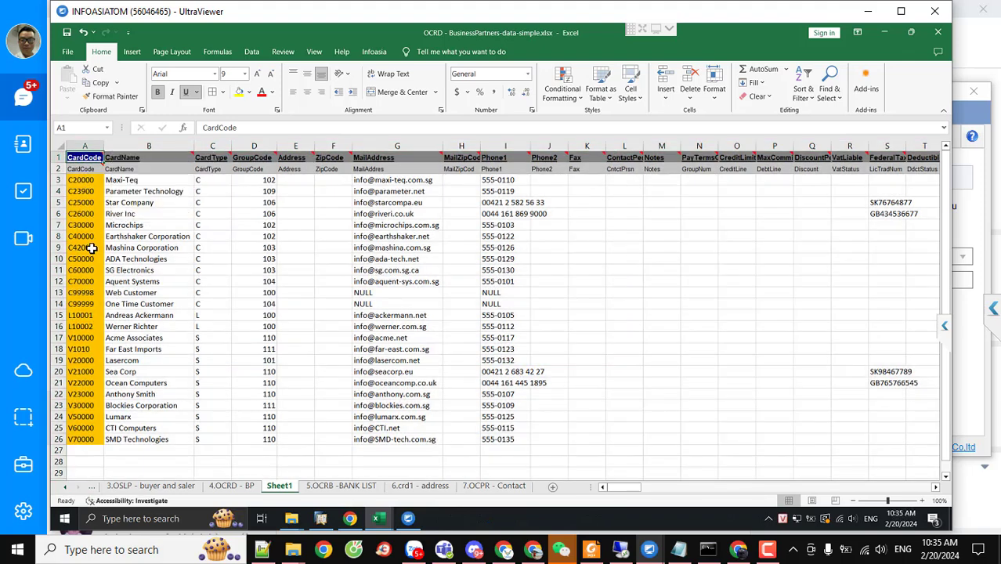
key(shift+Right)
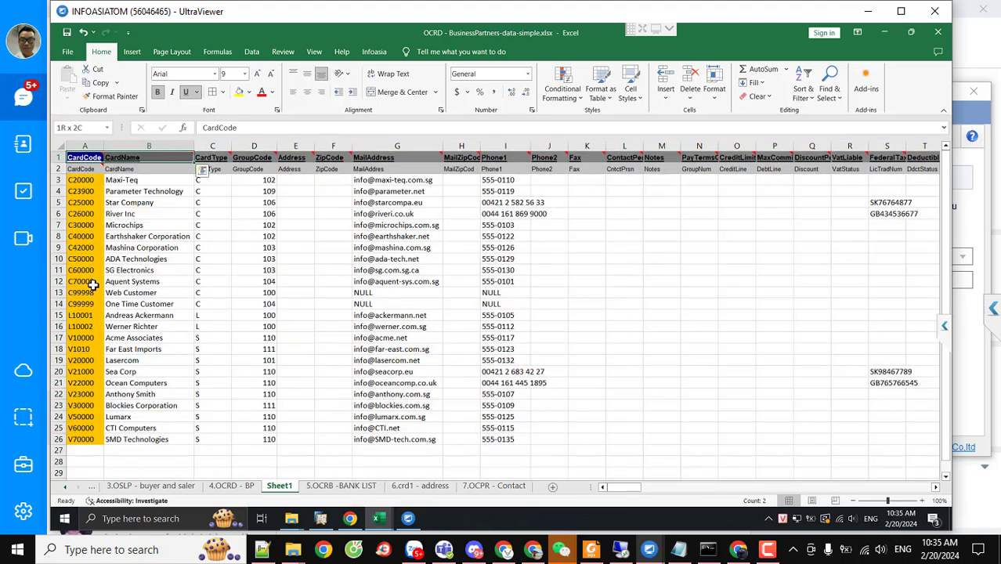
key(ctrl+shift+Right)
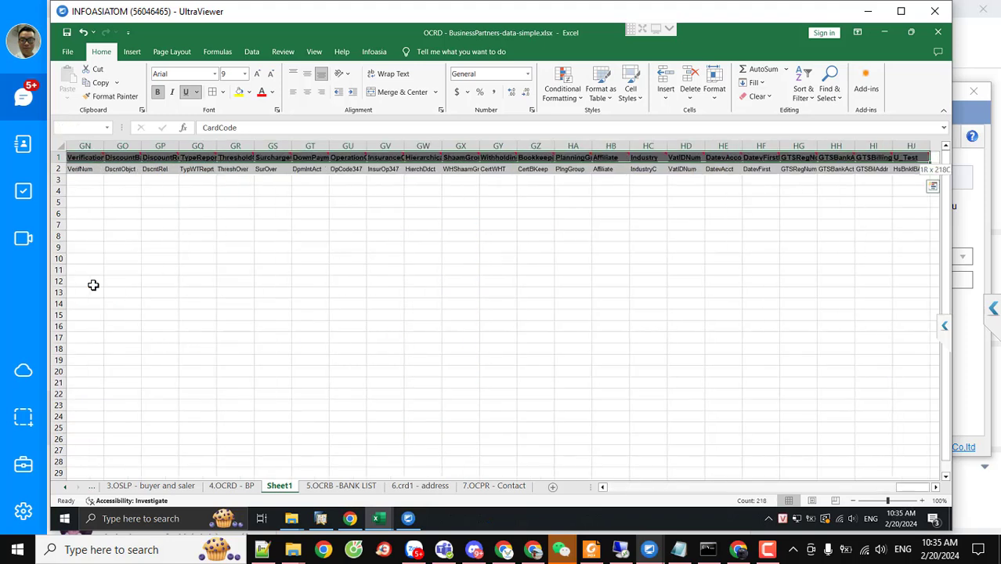
key(shift+Left)
key(shift+Left)
key(shift+Left)
key(shift+Left)
key(shift+Left)
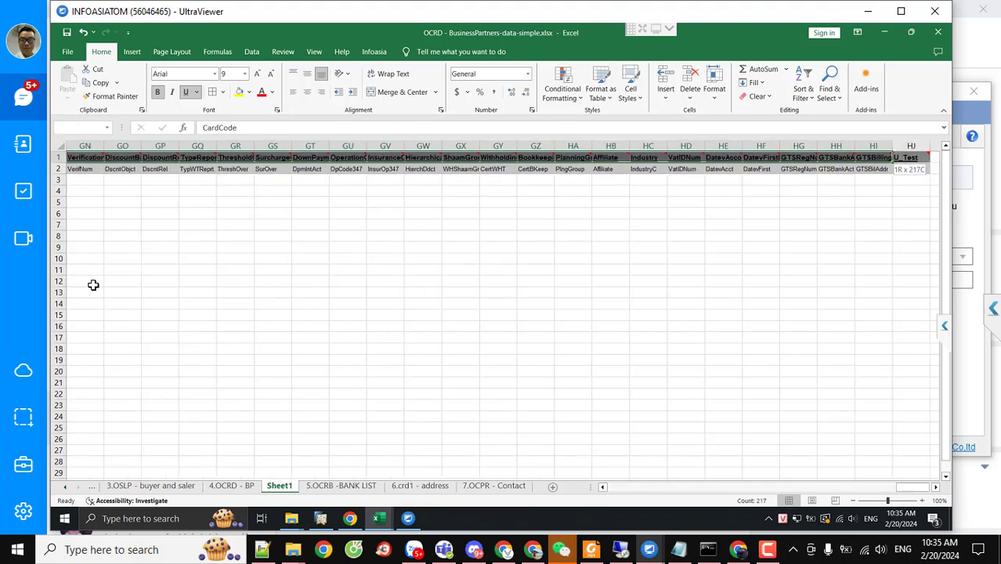
key(shift+Left)
key(shift+Left)
key(shift+Left)
key(shift+Left)
key(shift+Left)
key(shift+Left)
key(shift+Left)
key(shift+Left)
key(shift+Left)
key(shift+Left)
key(shift+Left)
key(shift+Left)
key(shift+Left)
key(shift+Left)
key(shift+Left)
key(shift+Left)
key(shift+Left)
key(shift+Left)
key(shift+Left)
key(shift+Left)
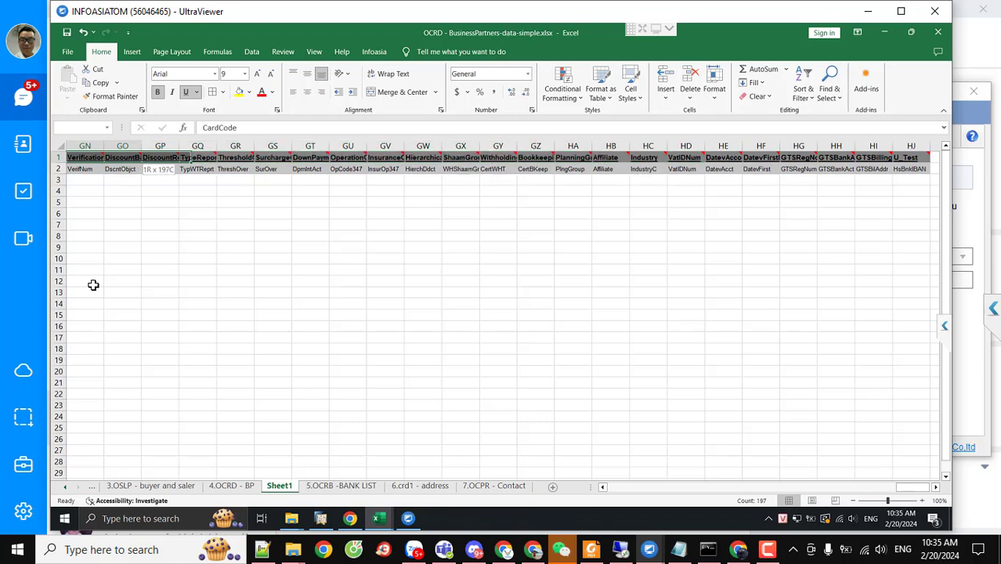
key(shift+Left)
key(shift+Left)
key(shift+Left)
key(shift+Left)
key(shift+Left)
key(shift+Left)
key(shift+Left)
key(shift+Left)
key(shift+Left)
key(shift+Left)
key(shift+Left)
key(shift+Left)
key(shift+Left)
key(shift+Left)
key(shift+Left)
key(shift+Left)
key(shift+Left)
key(shift+Left)
key(shift+Left)
key(shift+Left)
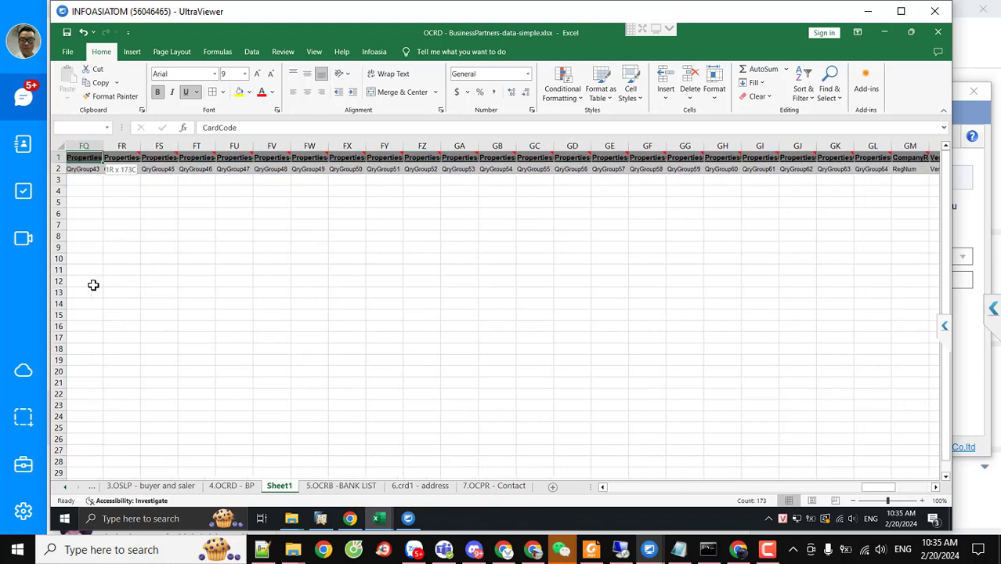
key(shift+Left)
key(shift+Left)
key(shift+Left)
key(shift+Left)
key(shift+Left)
key(shift+Left)
key(shift+Left)
key(shift+Left)
key(shift+Left)
key(shift+Left)
key(shift+Left)
key(shift+Left)
key(shift+Left)
key(shift+Left)
key(shift+Left)
key(shift+Left)
key(shift+Left)
key(shift+Left)
key(shift+Left)
key(shift+Left)
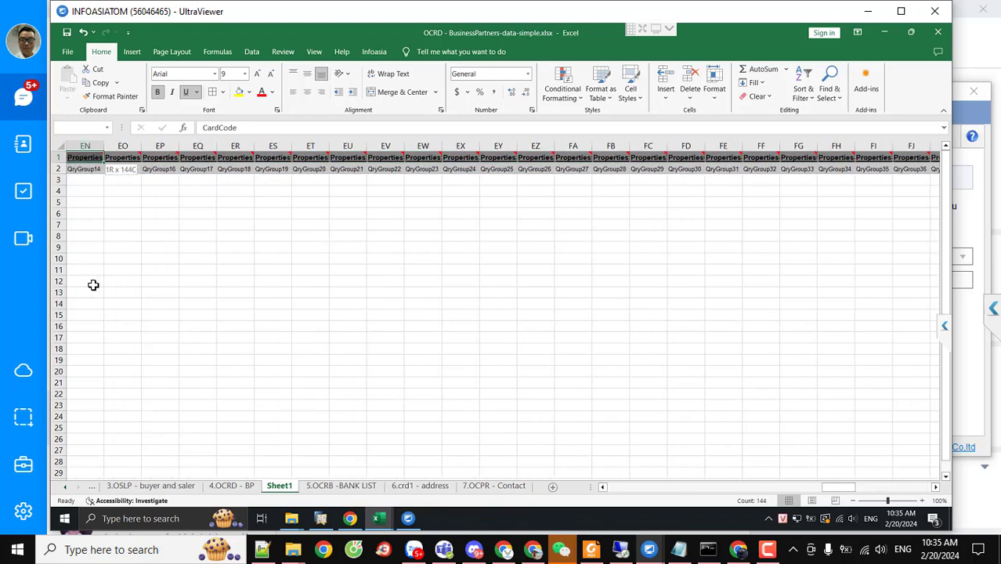
key(shift+Left)
key(shift+Left)
key(shift+Left)
key(shift+Left)
key(shift+Left)
key(shift+Left)
key(shift+Left)
key(shift+Left)
key(shift+Left)
key(shift+Left)
key(shift+Left)
key(shift+Left)
key(shift+Left)
key(shift+Left)
key(shift+Left)
key(shift+Left)
key(shift+Left)
key(shift+Left)
key(shift+Left)
key(shift+Left)
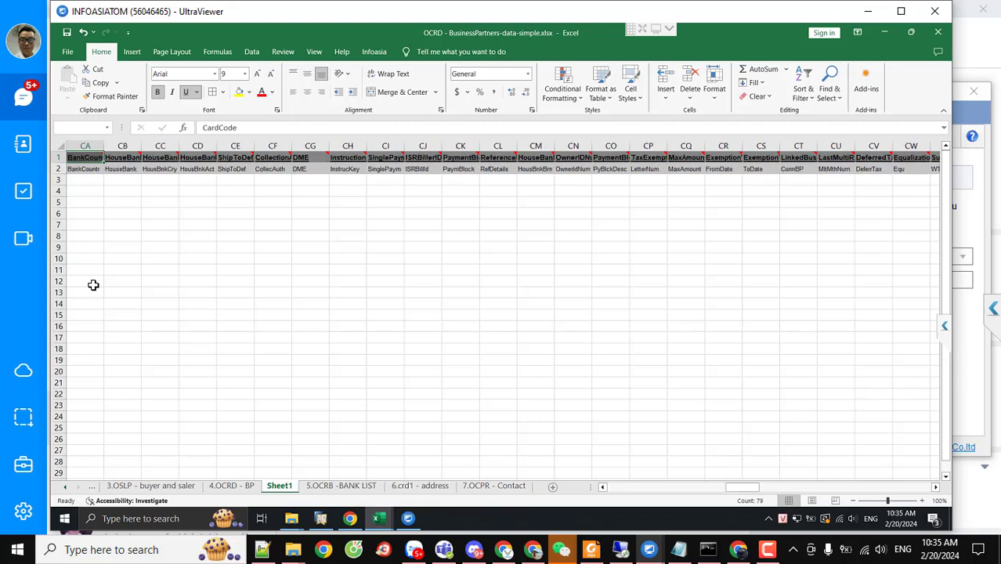
Step: Refine the header-row selection so it stops before the U_Test column
drag(702, 489, 582, 483)
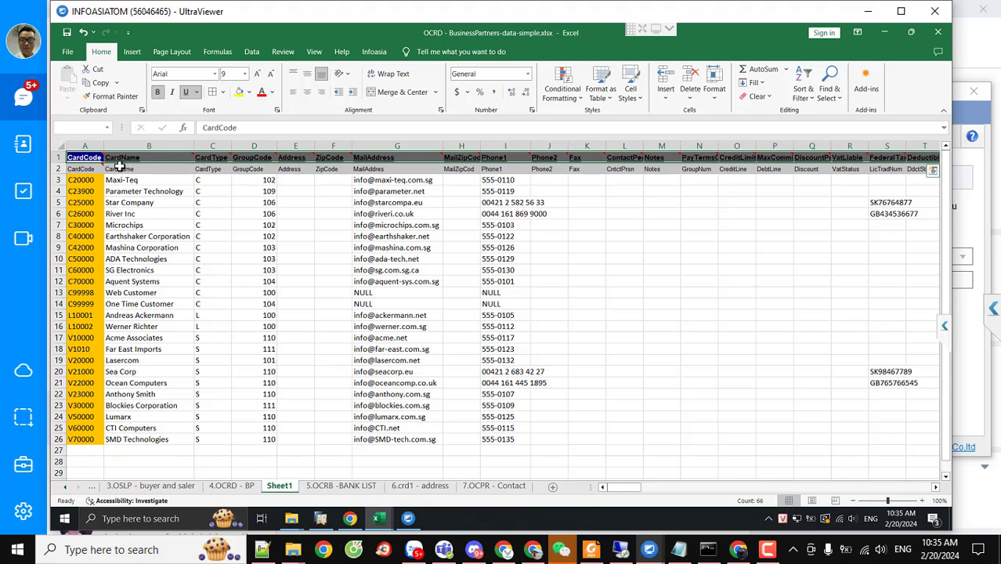
key(shift+Right)
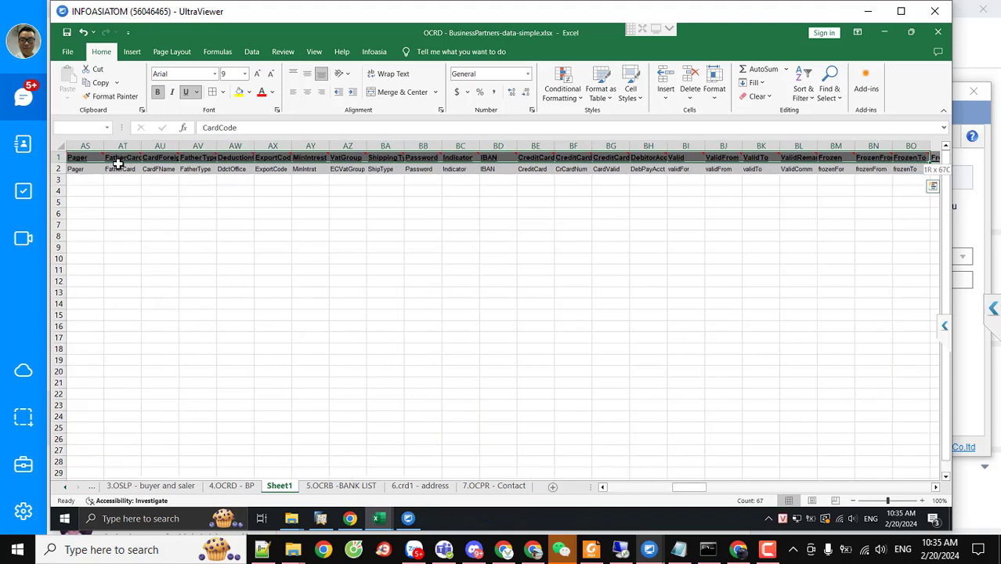
key(ctrl+BackSpace)
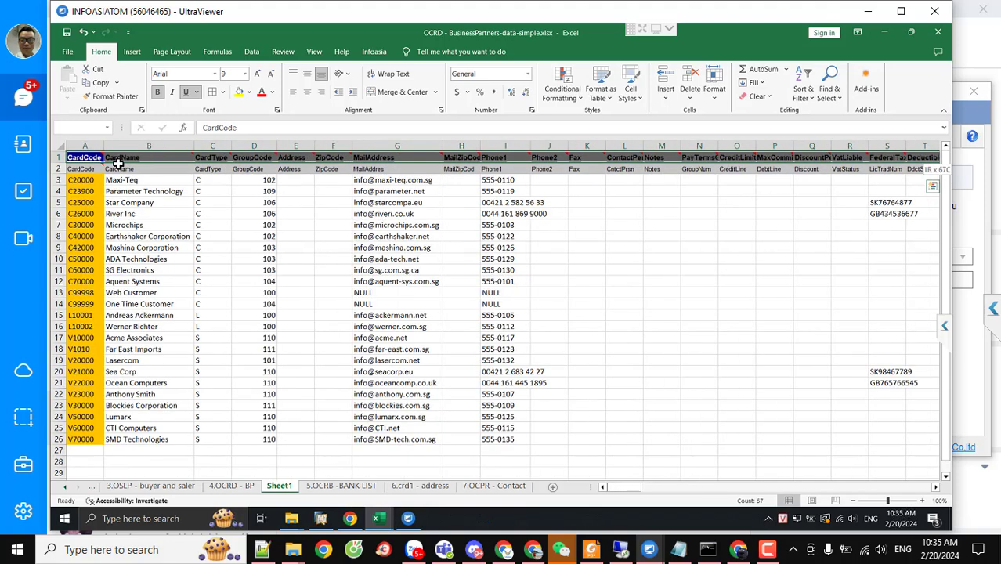
key(shift+Left)
key(shift+Left)
key(shift+Left)
key(shift+Left)
key(shift+Left)
key(shift+Left)
key(shift+Left)
key(shift+Left)
key(shift+Left)
key(shift+Left)
key(shift+Left)
key(shift+Left)
key(shift+Left)
key(shift+Left)
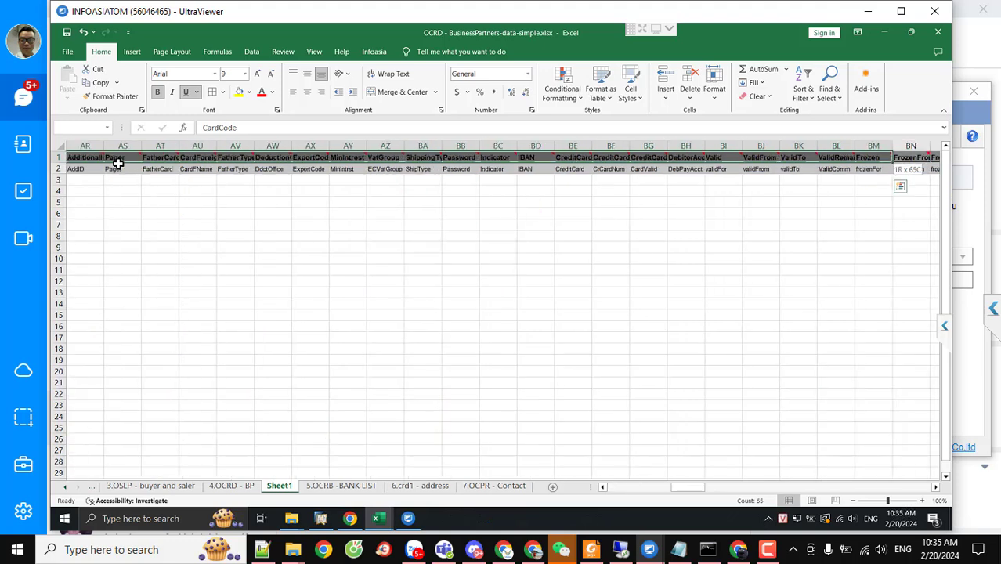
key(shift+Left)
key(shift+Left)
key(shift+Left)
key(shift+Left)
key(shift+Left)
key(shift+Left)
key(shift+Left)
key(shift+Left)
key(shift+Left)
key(shift+Left)
key(shift+Left)
key(shift+Left)
key(shift+Left)
key(shift+Left)
key(shift+Left)
key(shift+Left)
key(shift+Left)
key(shift+Left)
key(shift+Left)
key(shift+Left)
key(shift+Left)
key(shift+Left)
key(shift+Left)
key(shift+Left)
key(shift+Left)
key(shift+Left)
key(shift+Left)
key(shift+Left)
key(shift+Left)
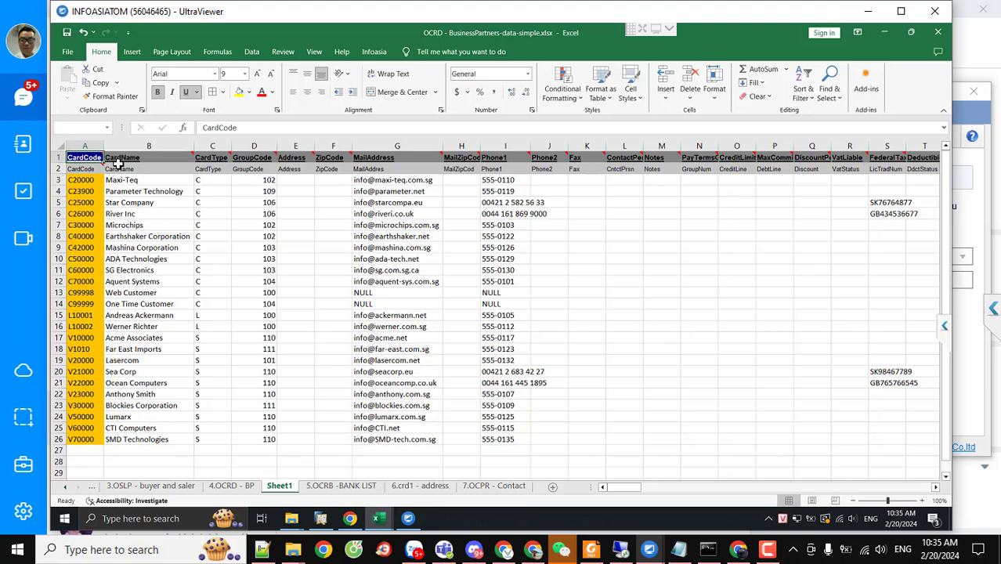
key(ctrl+shift+Right)
key(shift+Left)
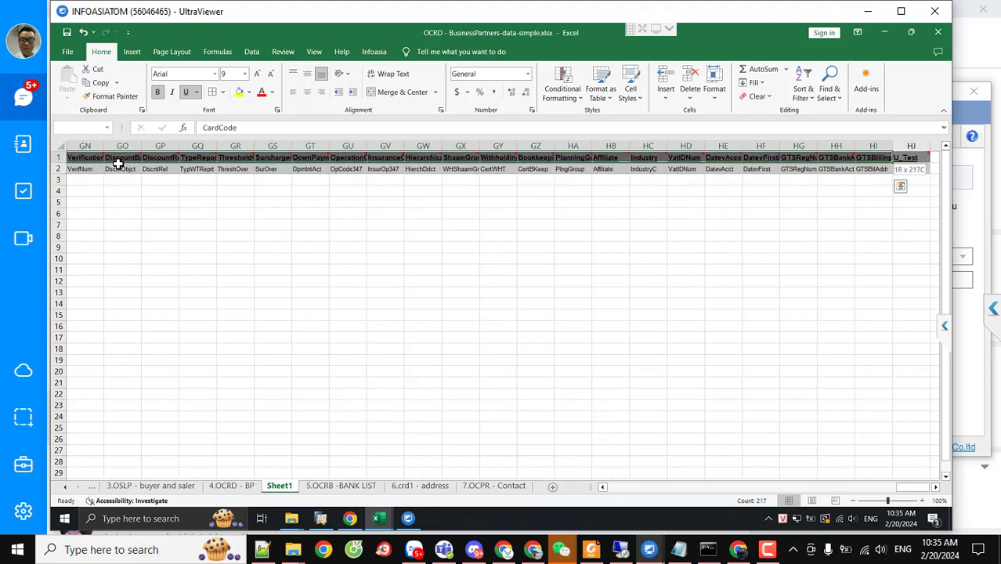
drag(912, 494, 582, 507)
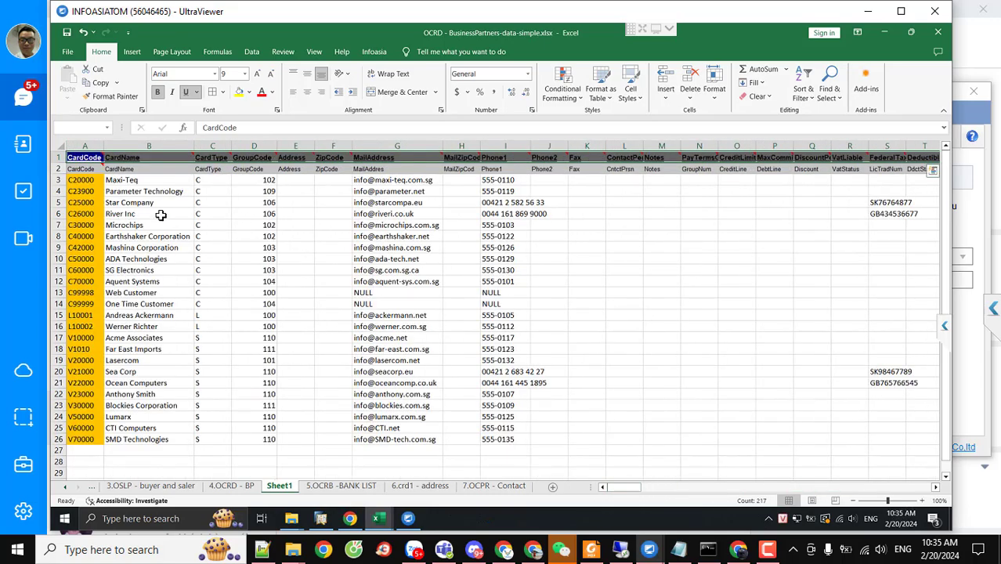
Step: Select the partner table A1:T26, with both header rows and 24 partners, and copy it
drag(84, 158, 148, 202)
drag(550, 370, 913, 387)
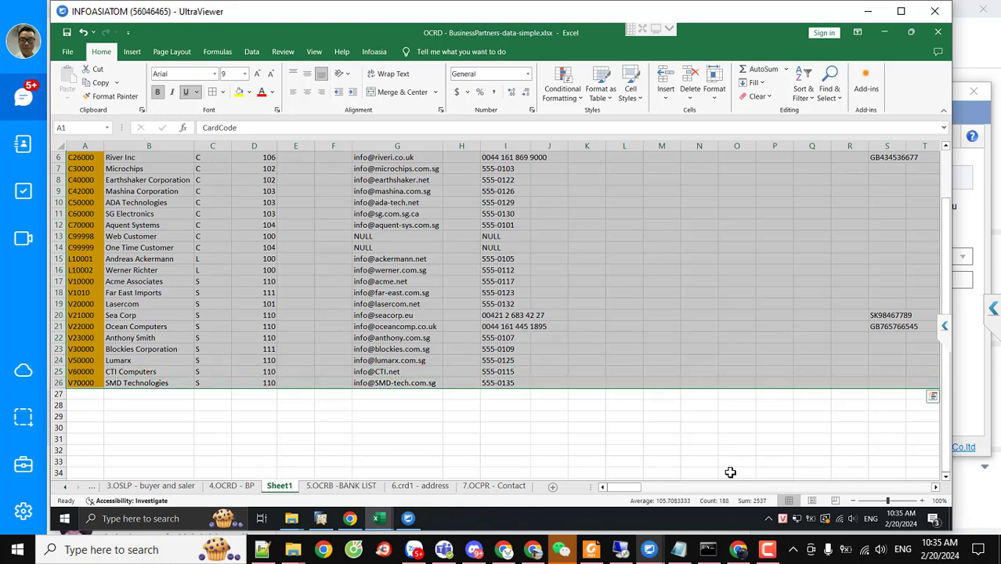
drag(631, 488, 583, 492)
key(ctrl+c)
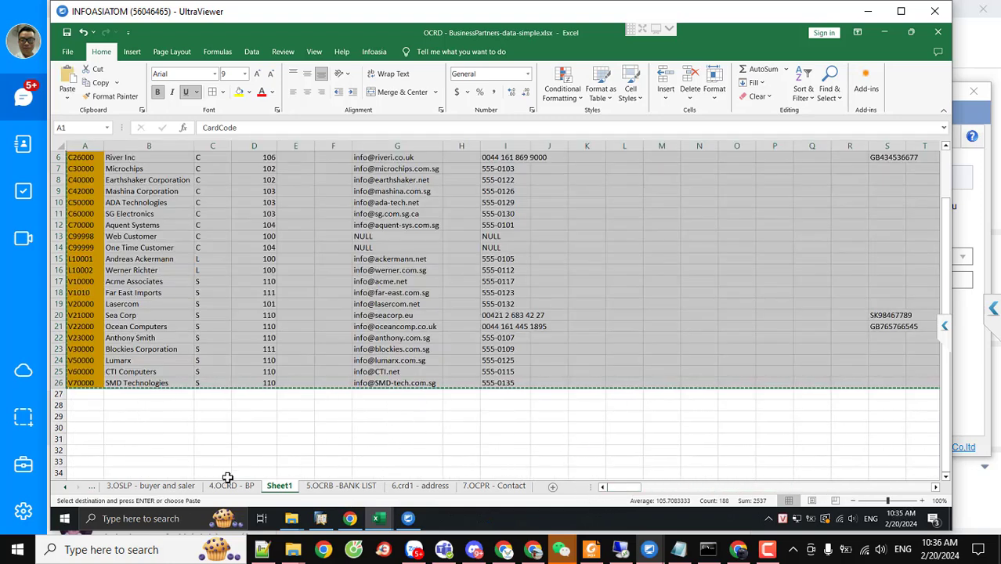
click(155, 521)
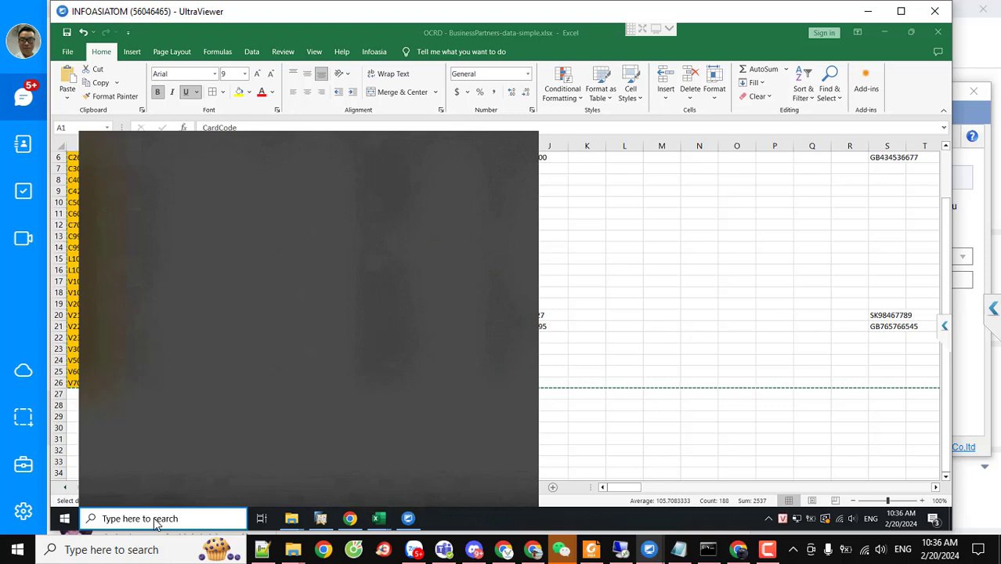
Step: Launch Notepad and paste the copied business-partner table into it
text(NOT)
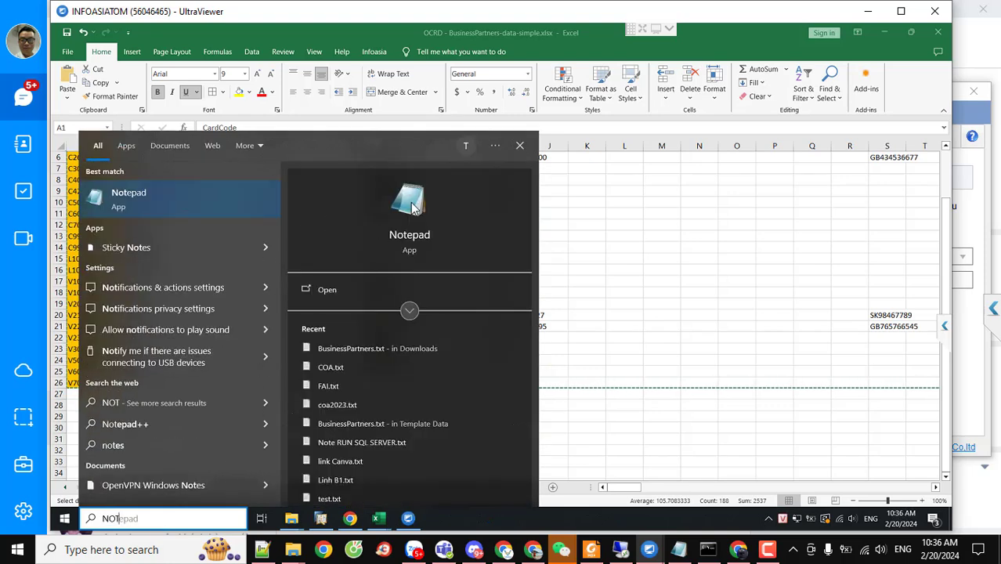
key(Return)
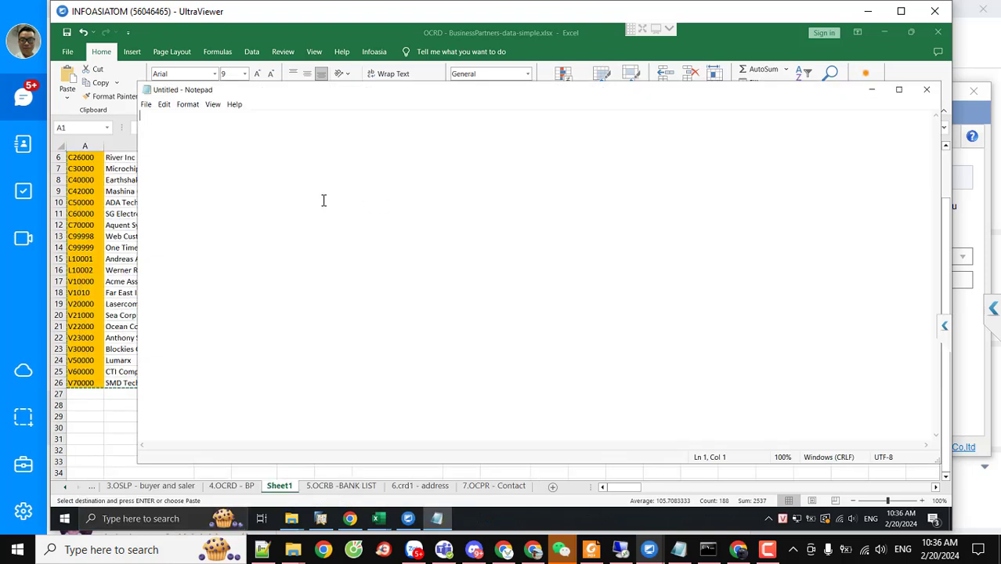
key(ctrl+v)
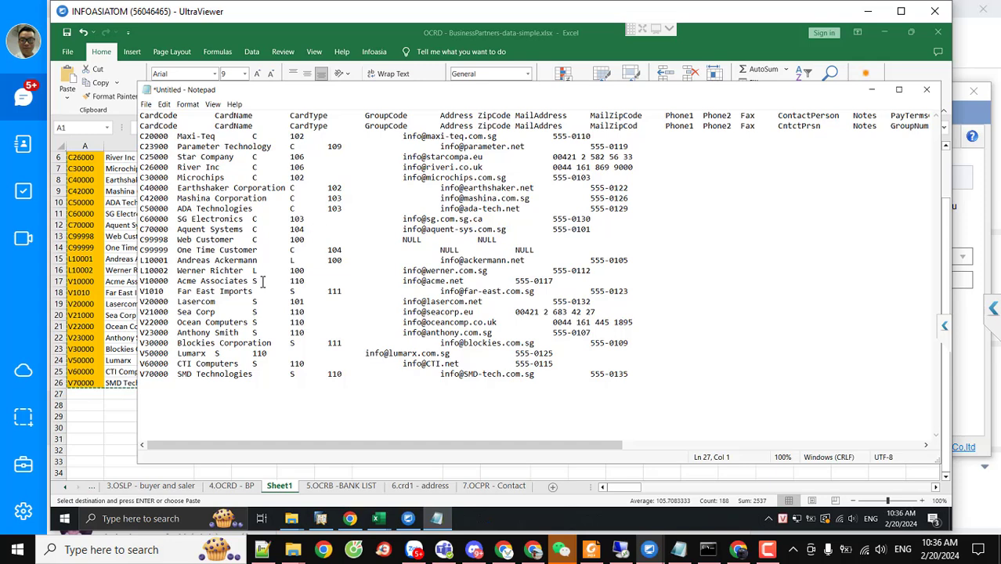
Step: Save the Notepad text to the Desktop as BP.txt
click(147, 104)
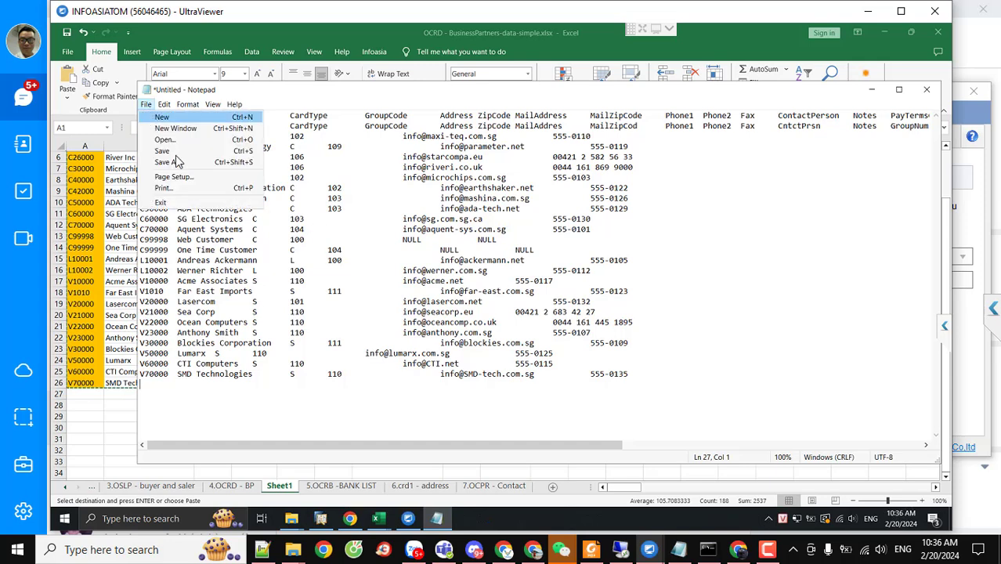
click(168, 165)
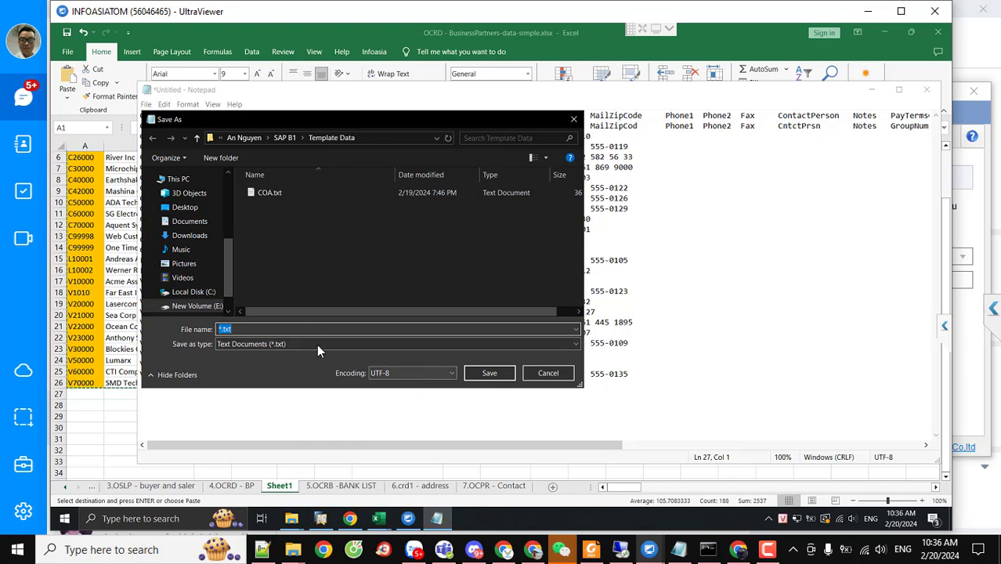
key(BackSpace)
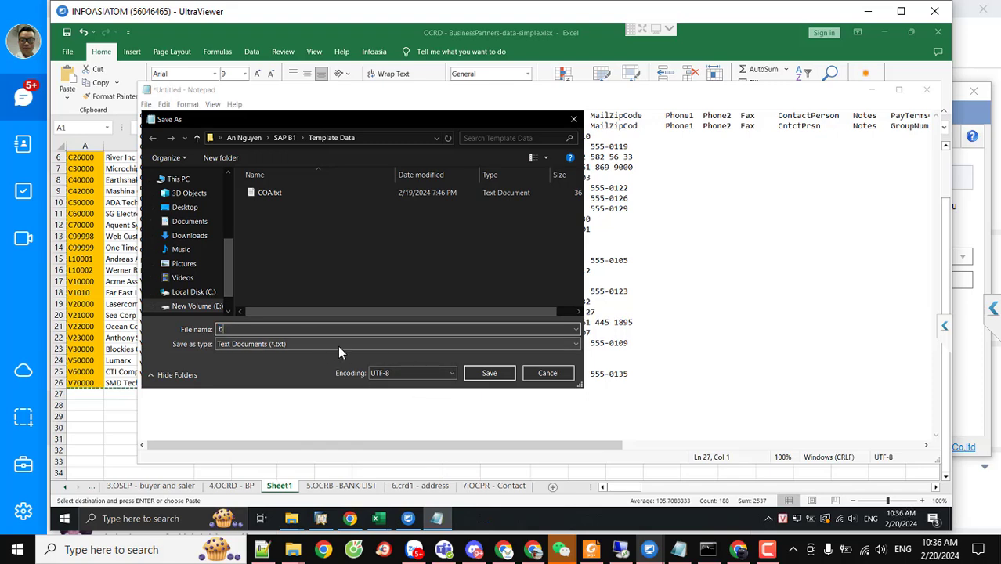
text(BP)
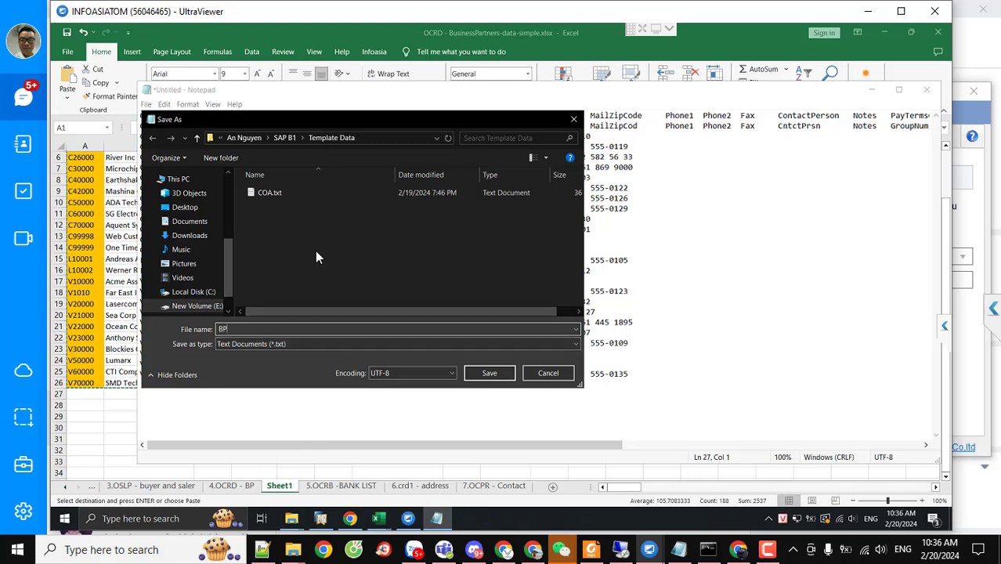
click(185, 207)
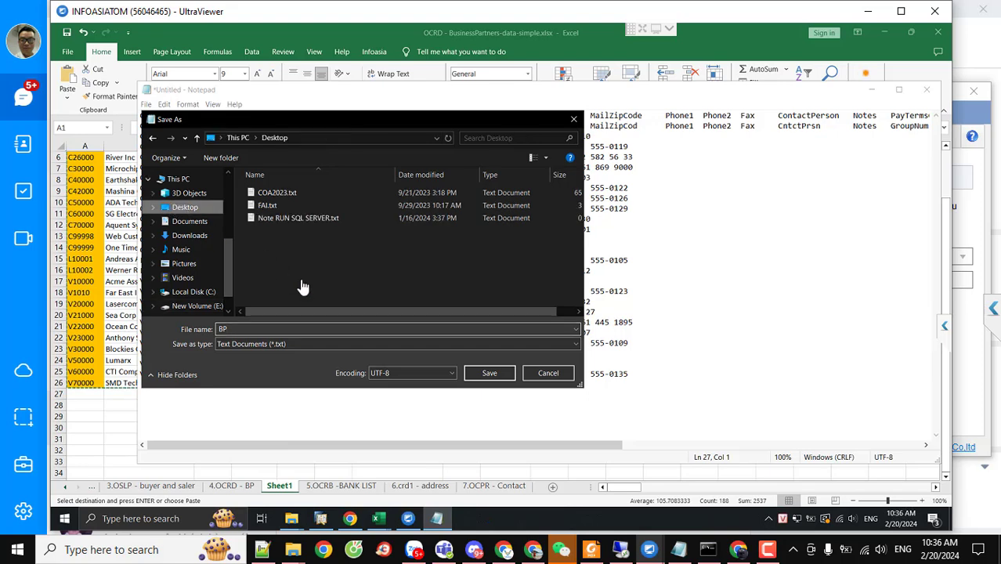
click(489, 373)
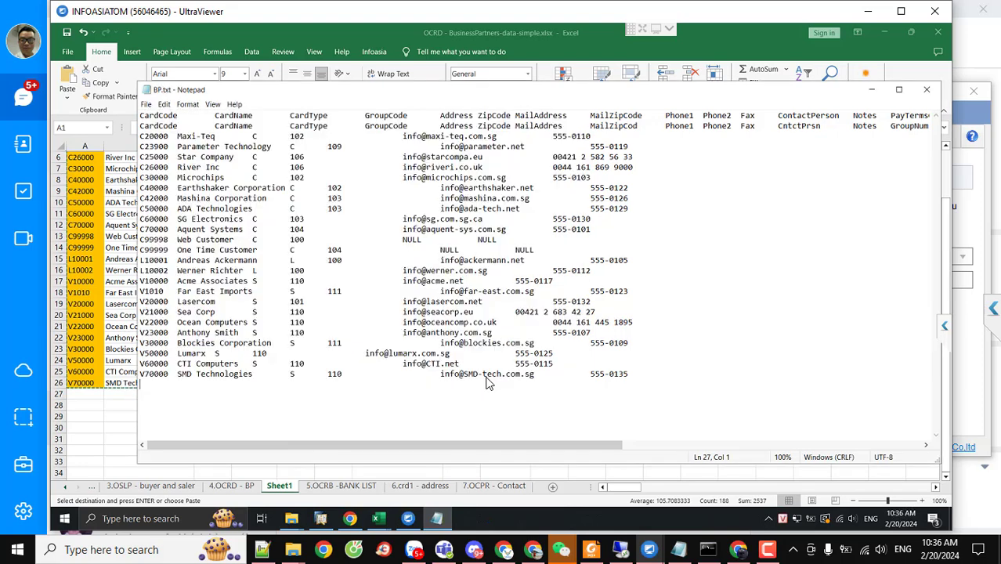
click(135, 523)
Step: Run the 32-bit Data Transfer Workbench as administrator
text(DT)
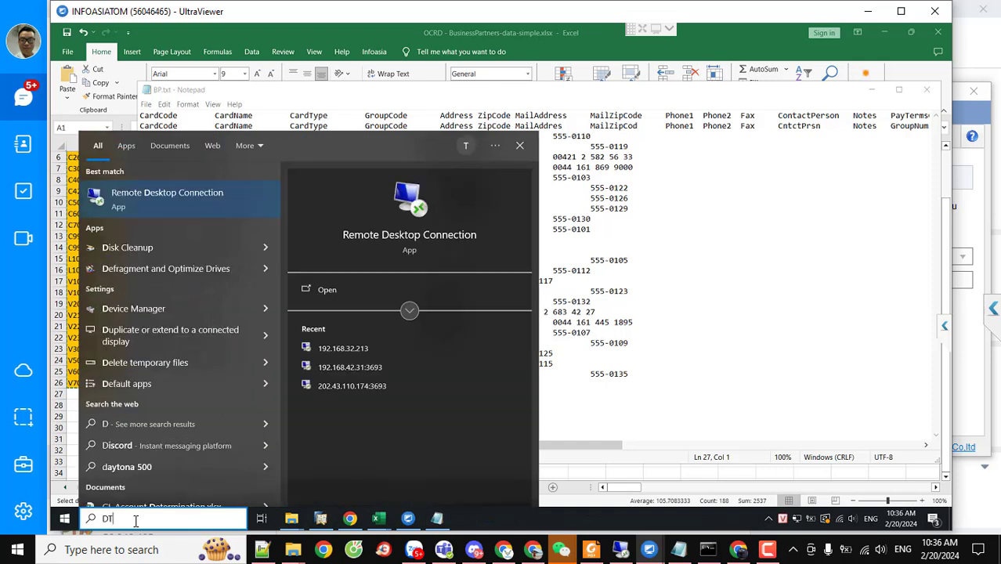
text(W)
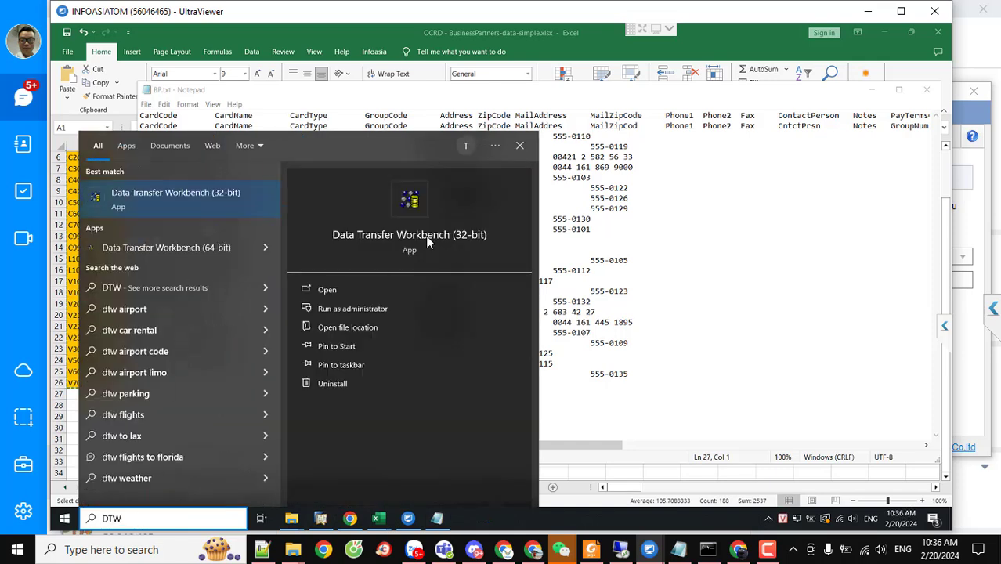
right_click(429, 242)
click(453, 249)
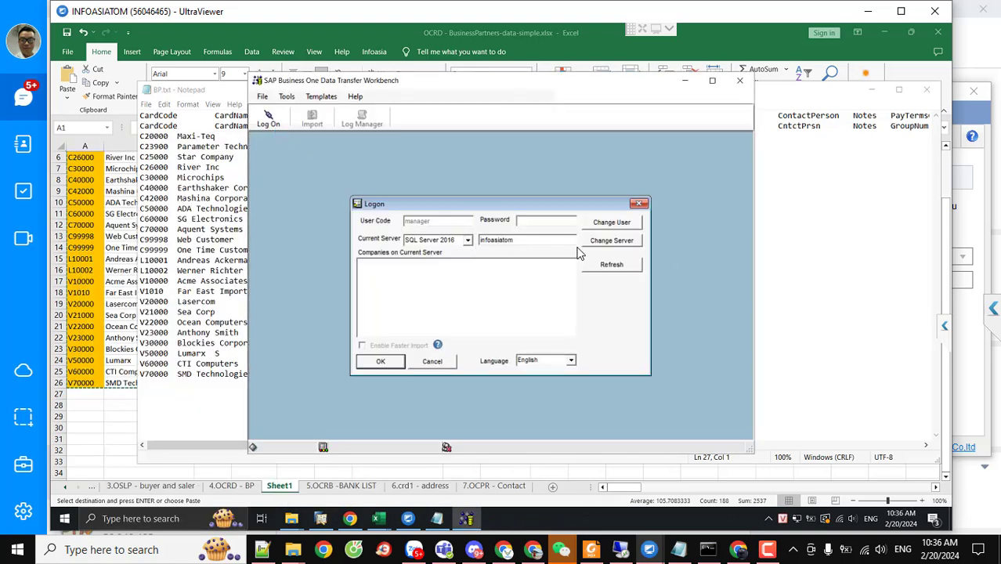
Step: Under Change Server, fill in the database login ID and replace the SQL password
click(604, 247)
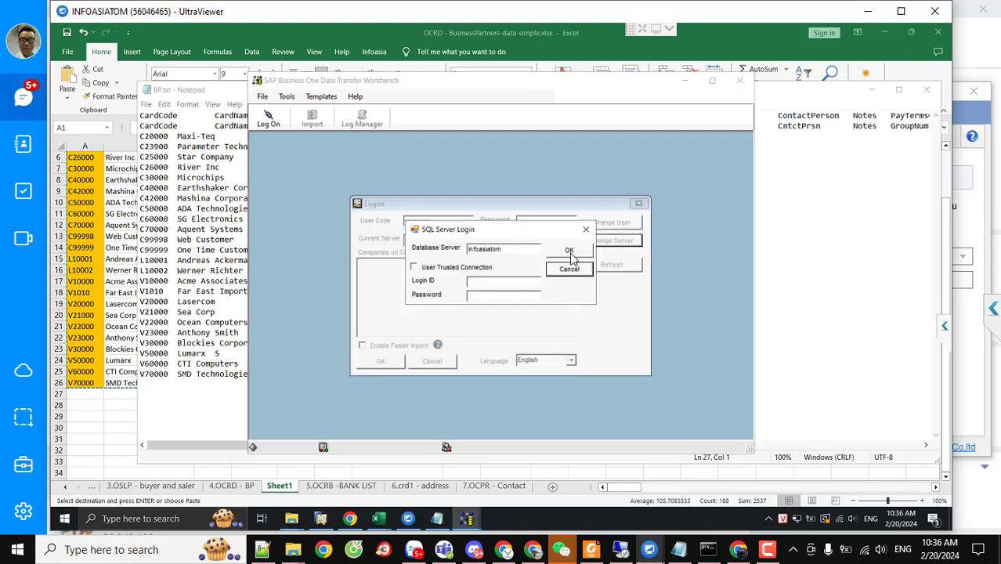
click(511, 282)
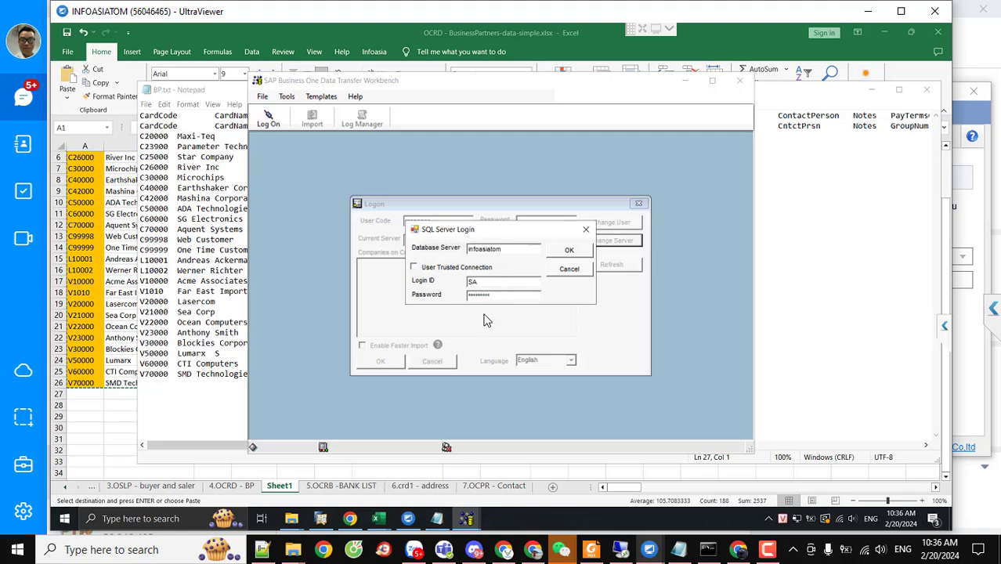
drag(501, 297, 447, 295)
key(BackSpace)
text(B1Admin)
Step: Confirm the SQL Server login, pick the demoannguyen company, enter the user password and log on
click(564, 251)
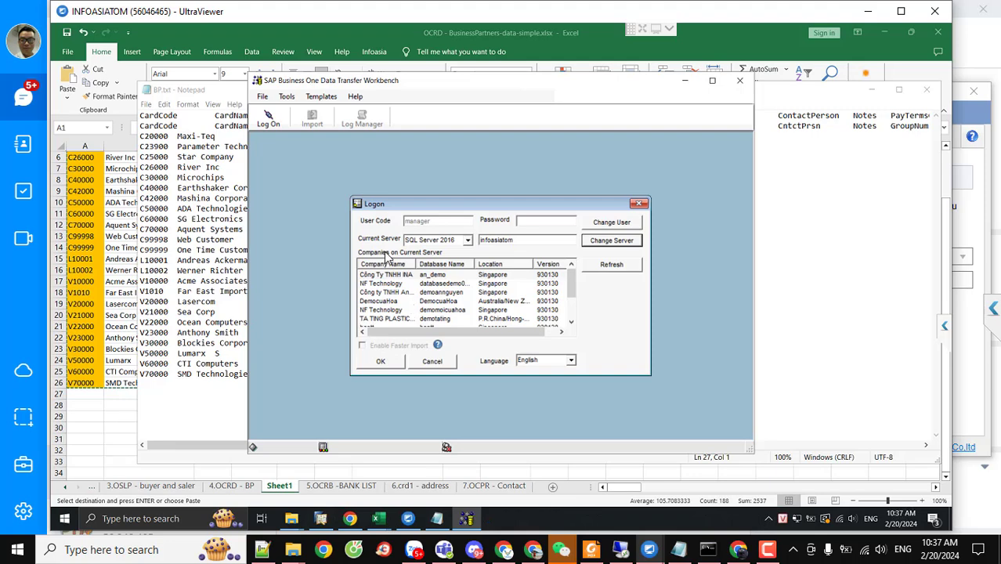
scroll(409, 308, down, 1)
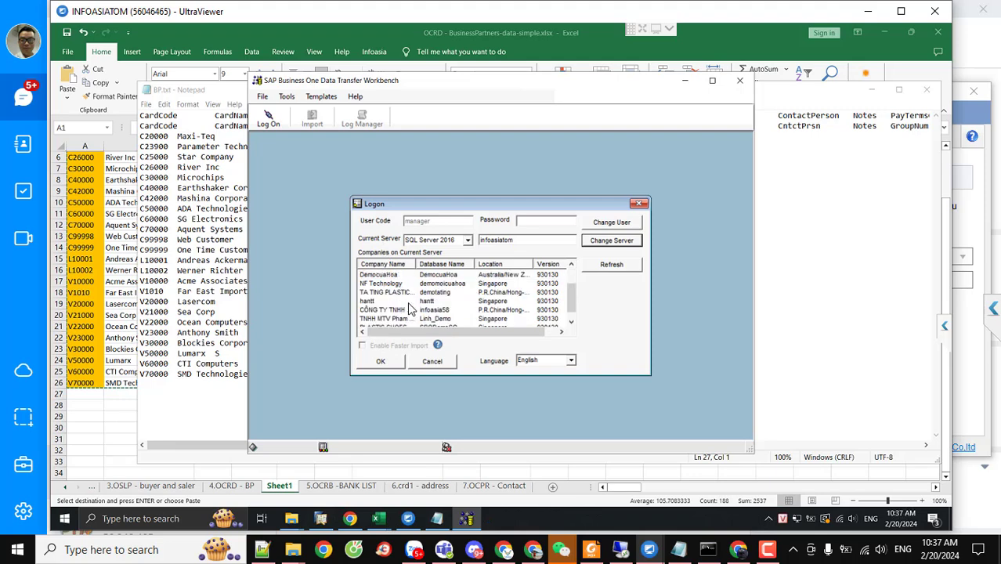
scroll(408, 308, up, 1)
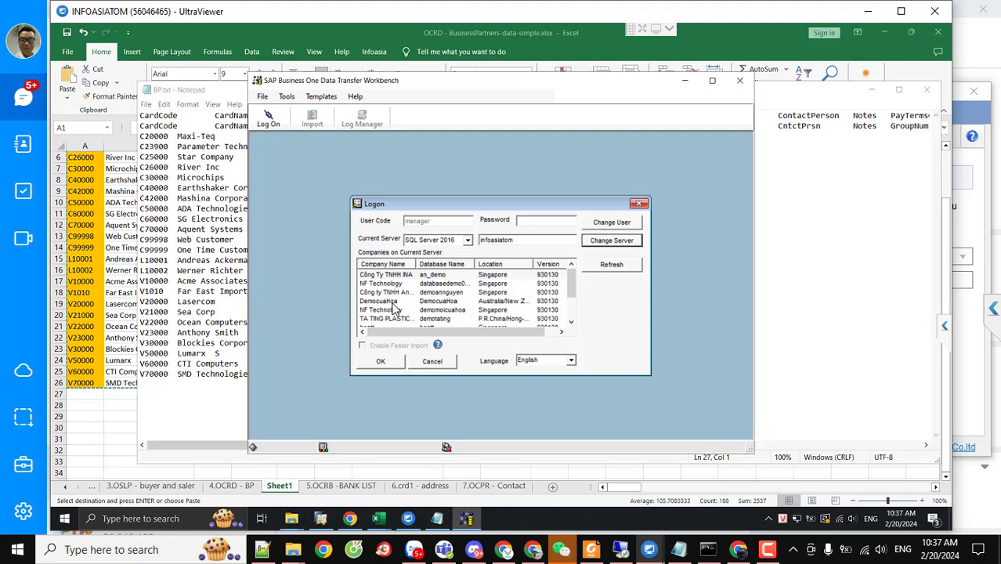
click(392, 302)
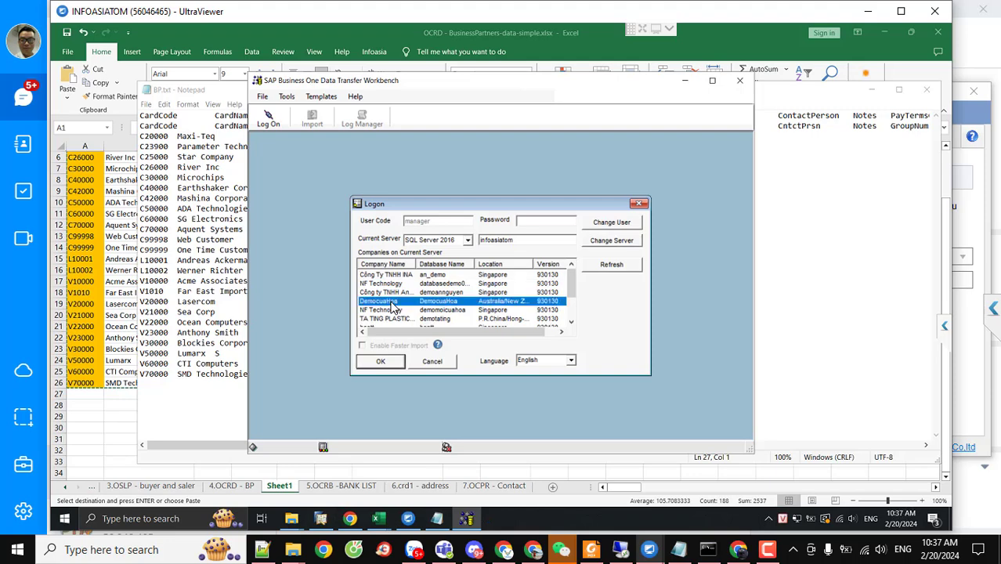
key(Up)
key(Up)
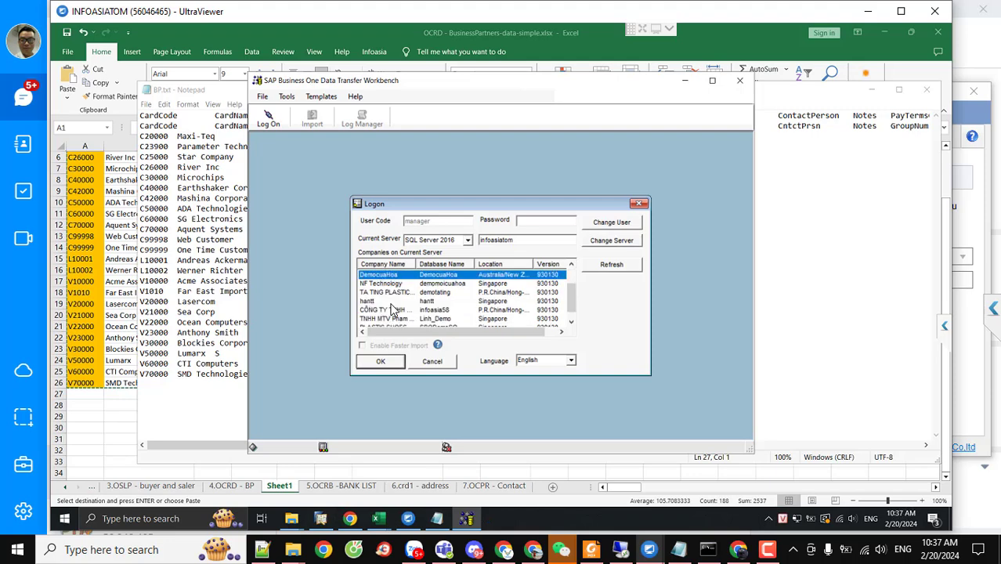
key(Down)
key(Down)
click(392, 293)
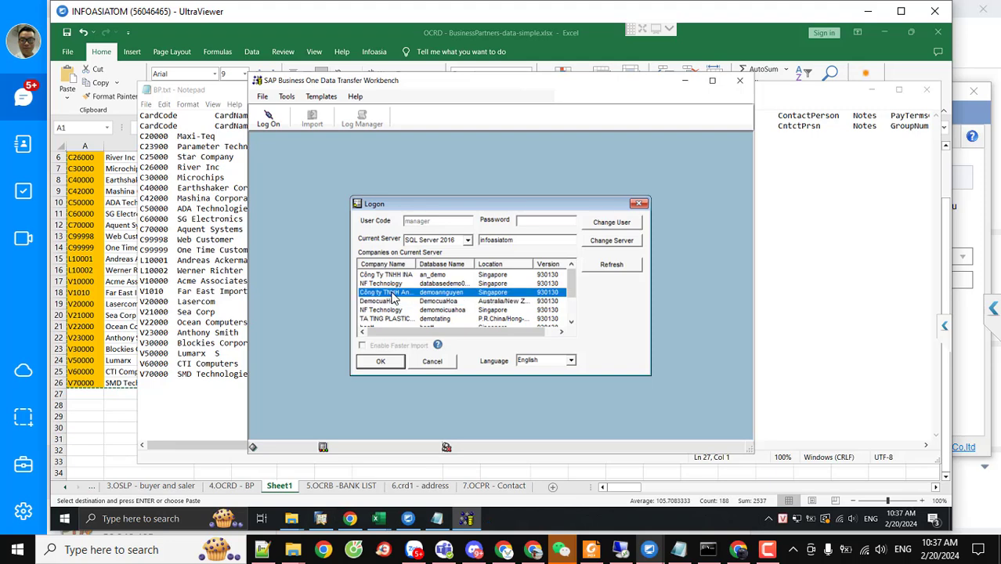
click(542, 223)
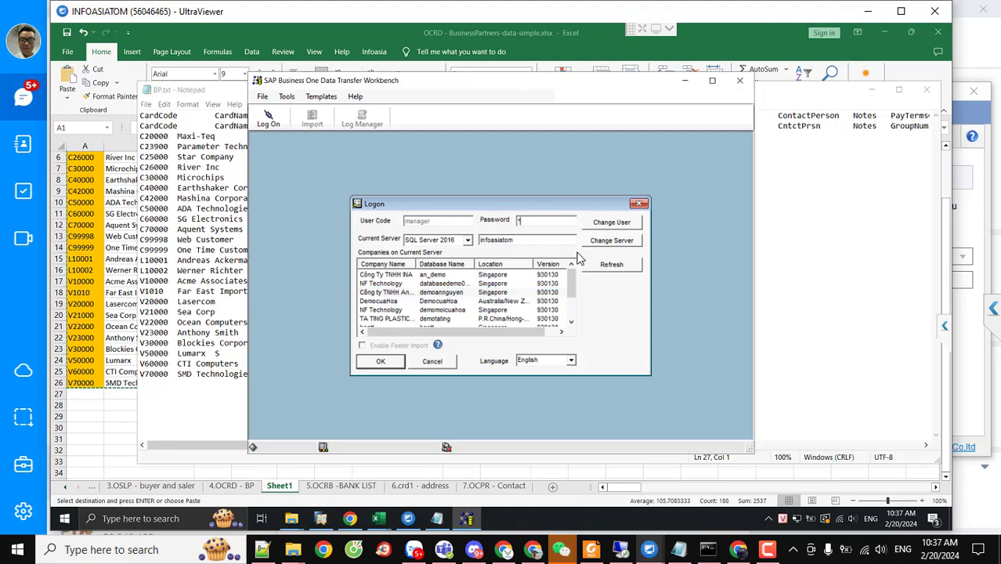
text(123456)
click(384, 360)
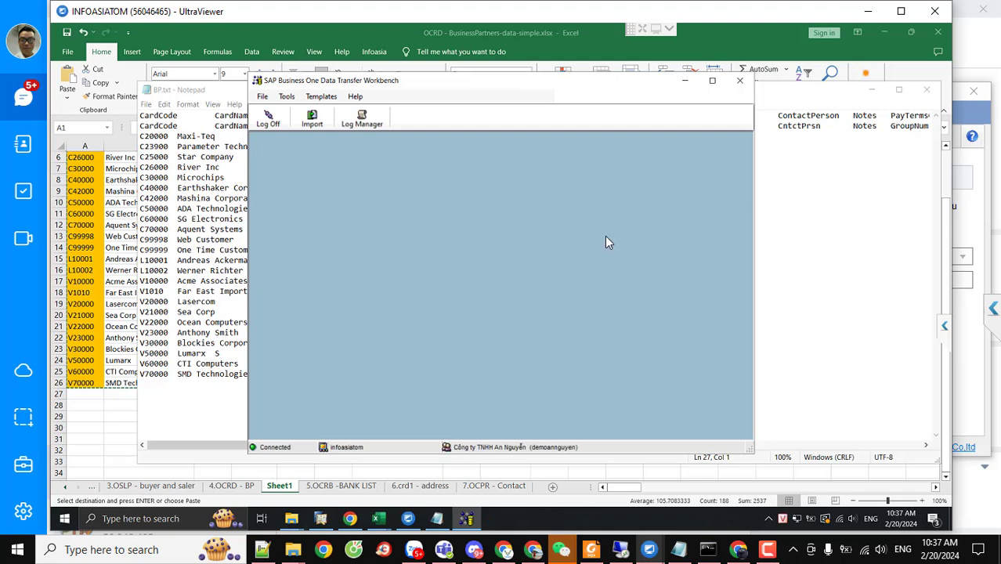
Step: Start an import of Master Data, Add New Data, for Business Partners > Business Partner Master Data
click(312, 119)
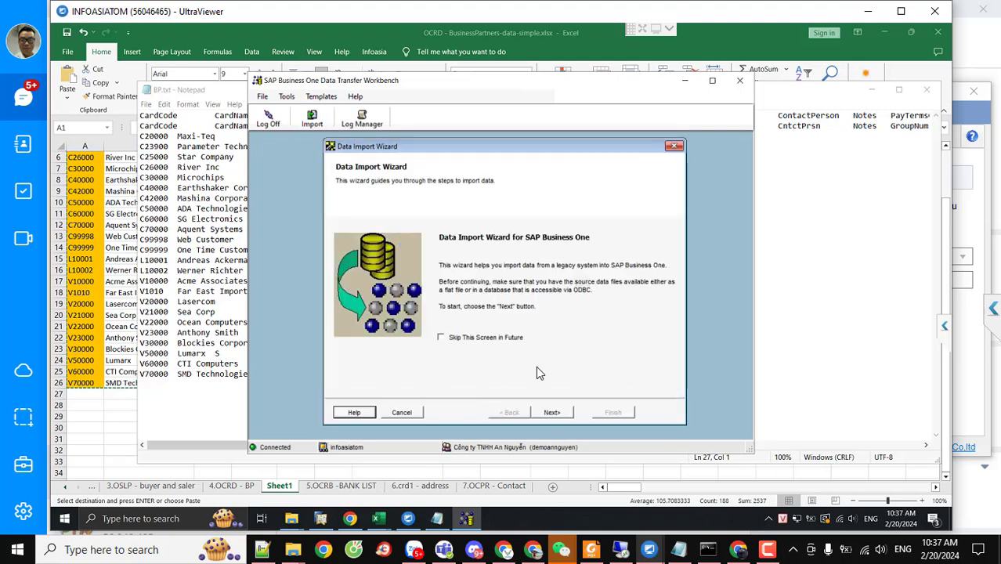
click(552, 413)
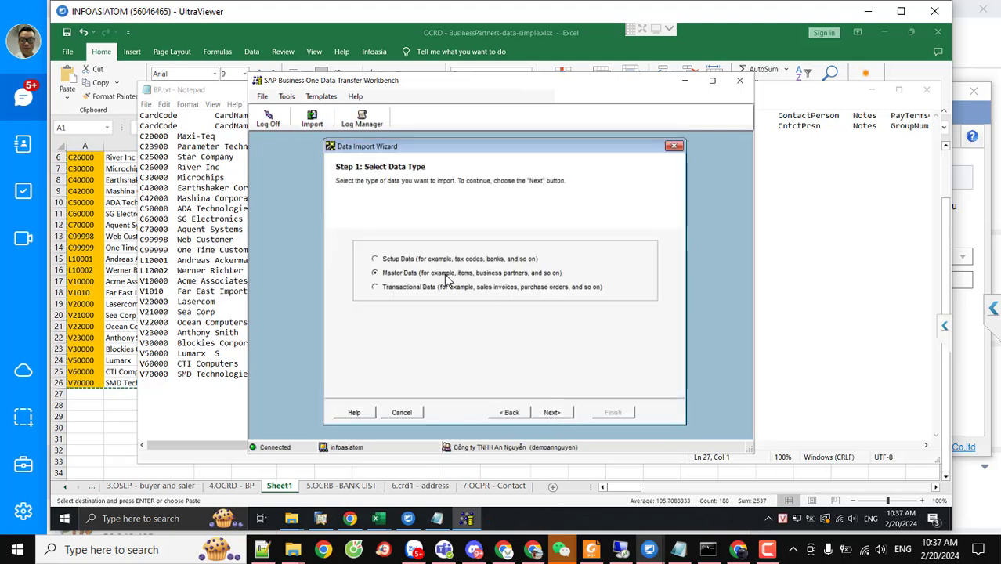
click(403, 274)
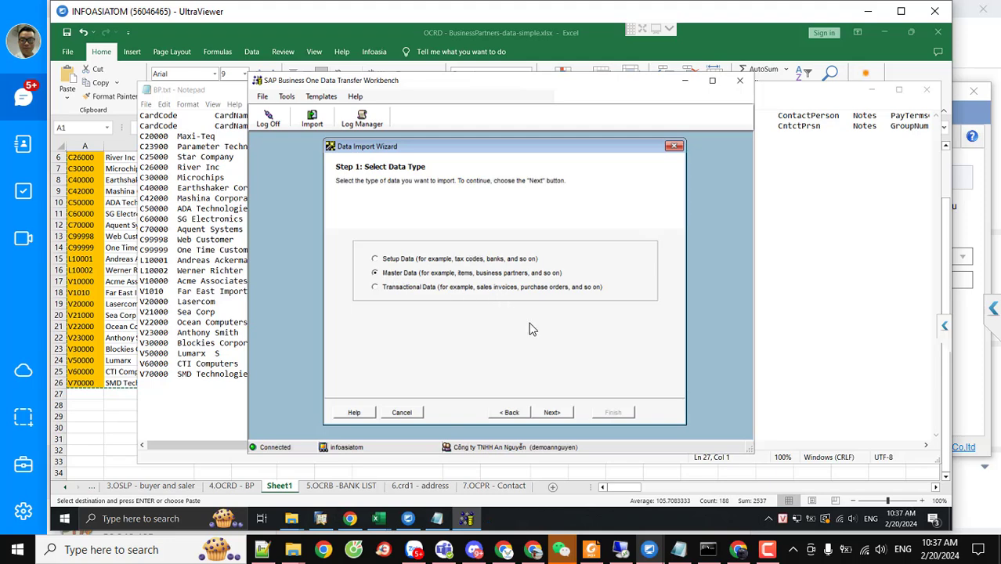
click(552, 413)
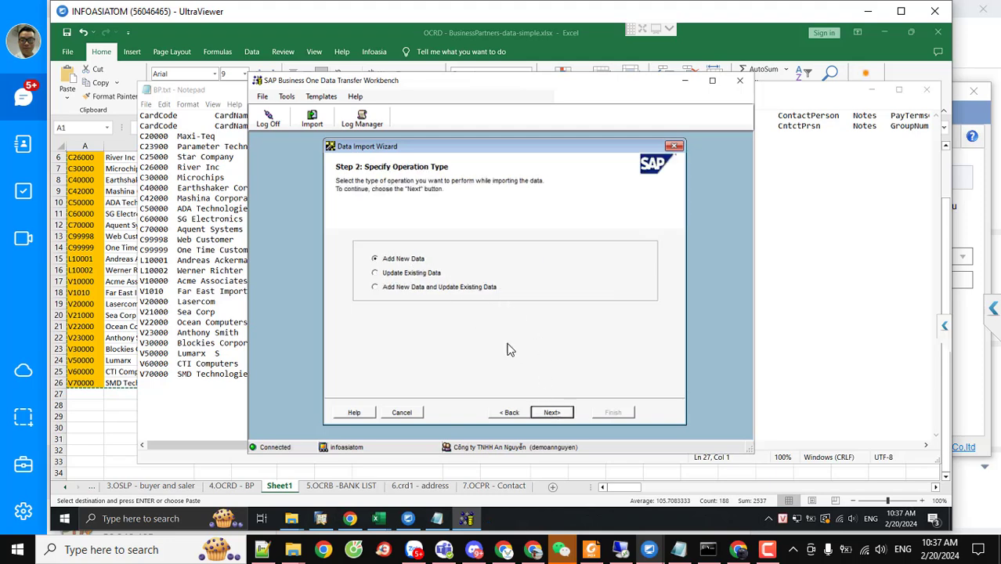
click(552, 413)
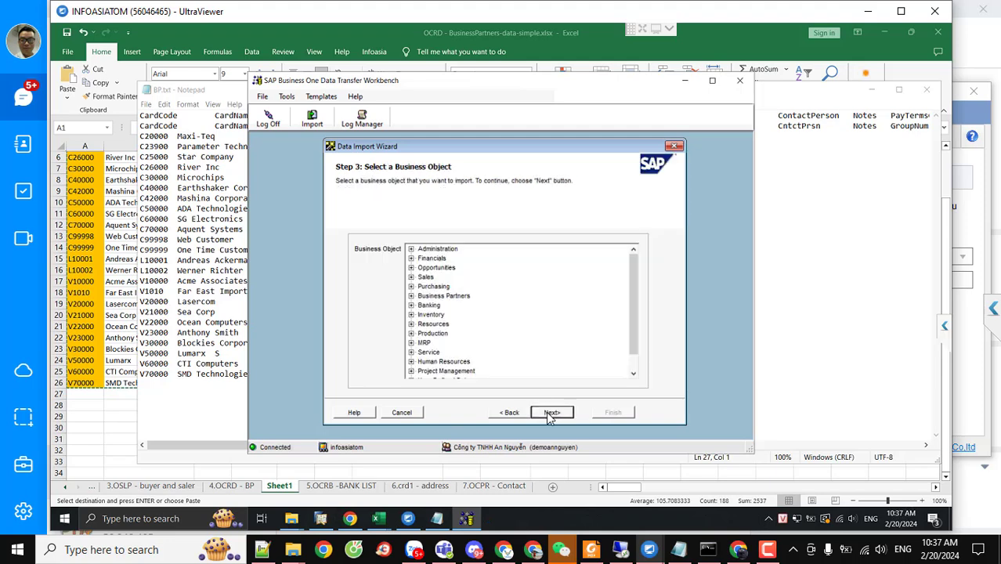
double_click(443, 297)
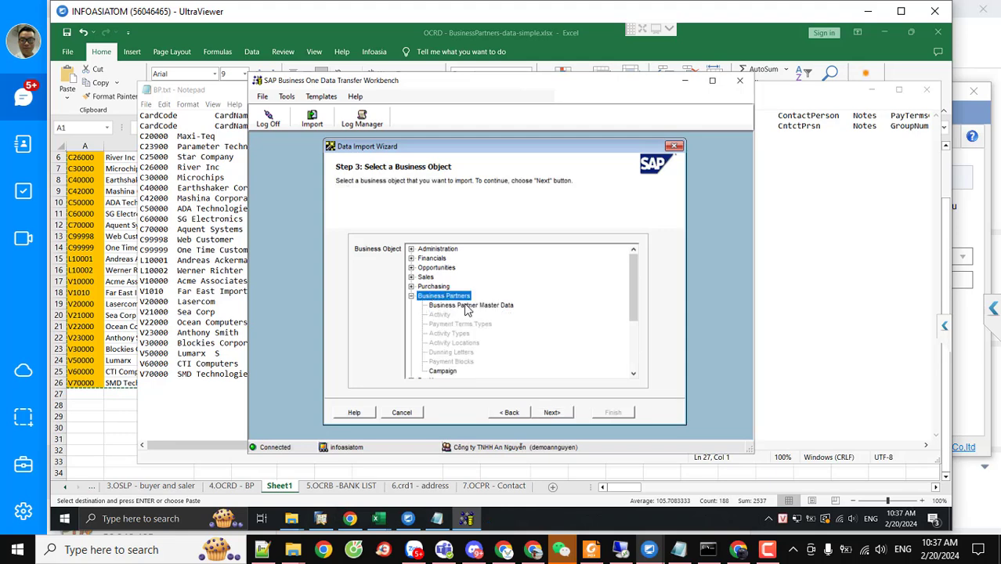
click(470, 305)
click(549, 413)
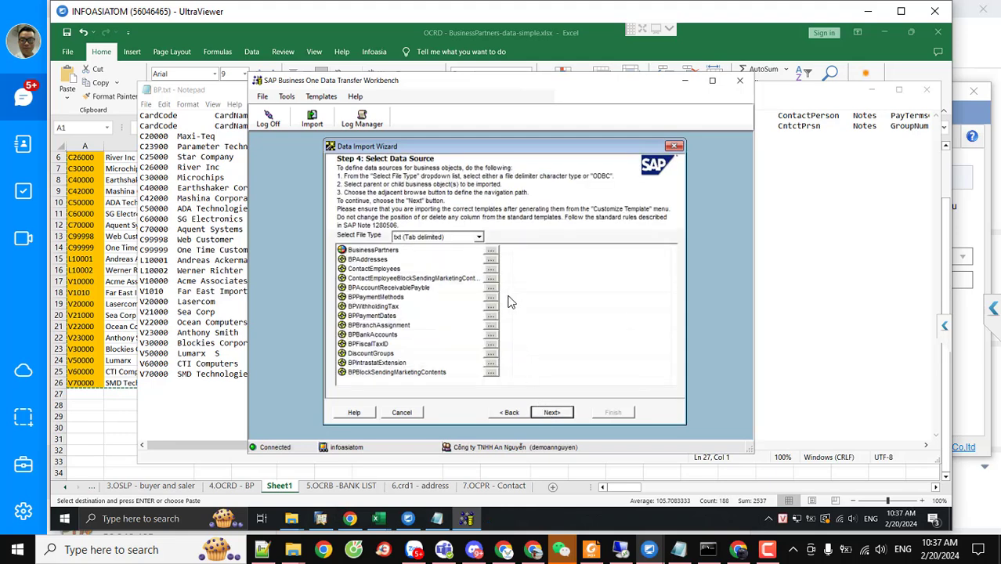
Step: Use Desktop\BP.txt as the source file and continue to field mapping
click(491, 251)
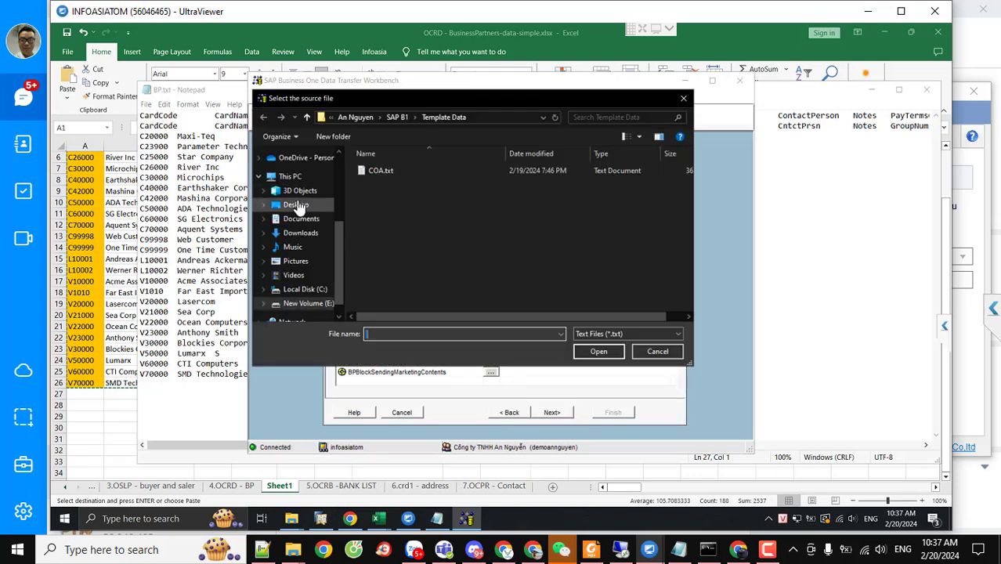
click(305, 205)
double_click(378, 171)
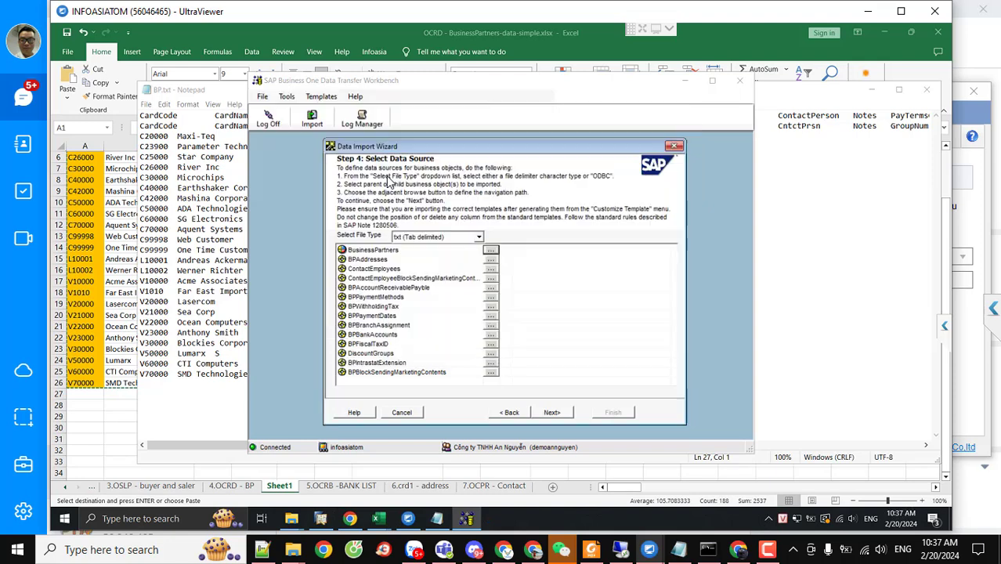
click(552, 413)
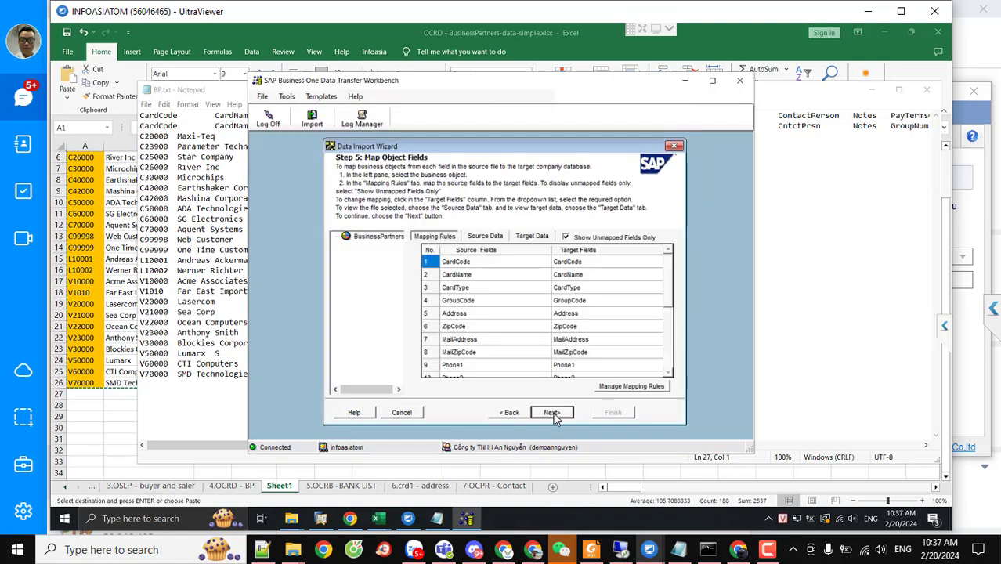
Step: Preview the BP.txt records, then run the simulation with Ignore All Errors: 24 processed, 0 errors
click(484, 237)
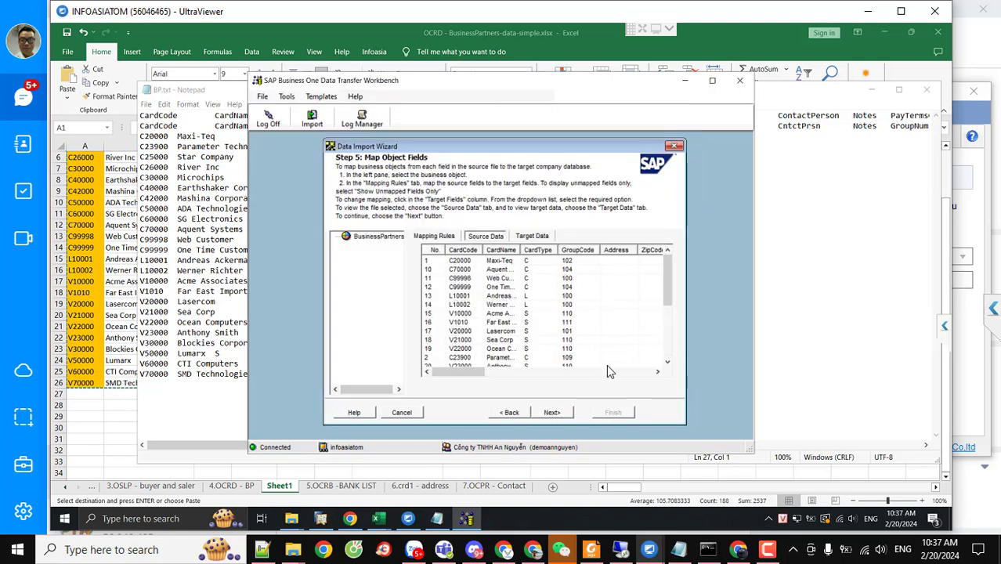
click(552, 412)
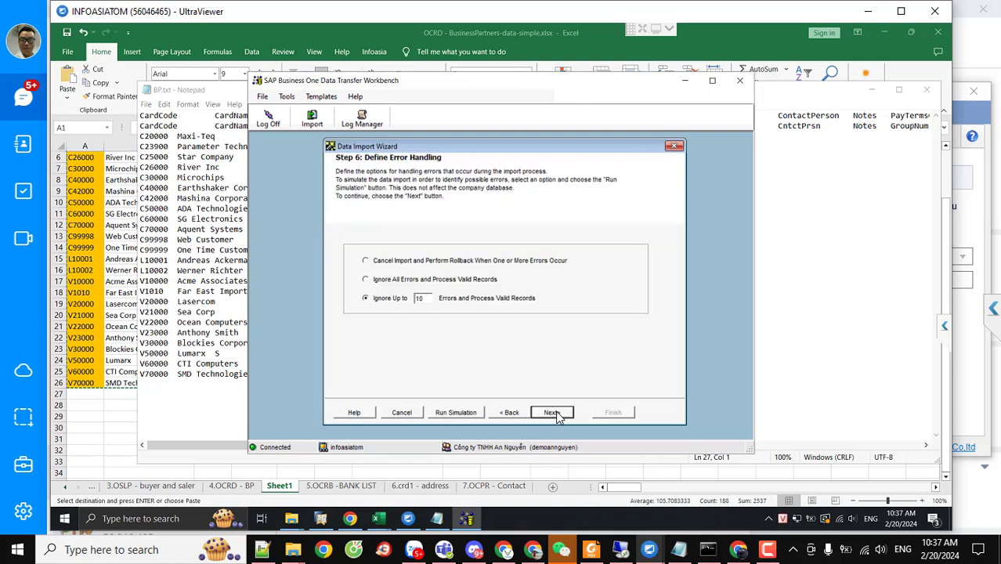
click(437, 280)
click(468, 412)
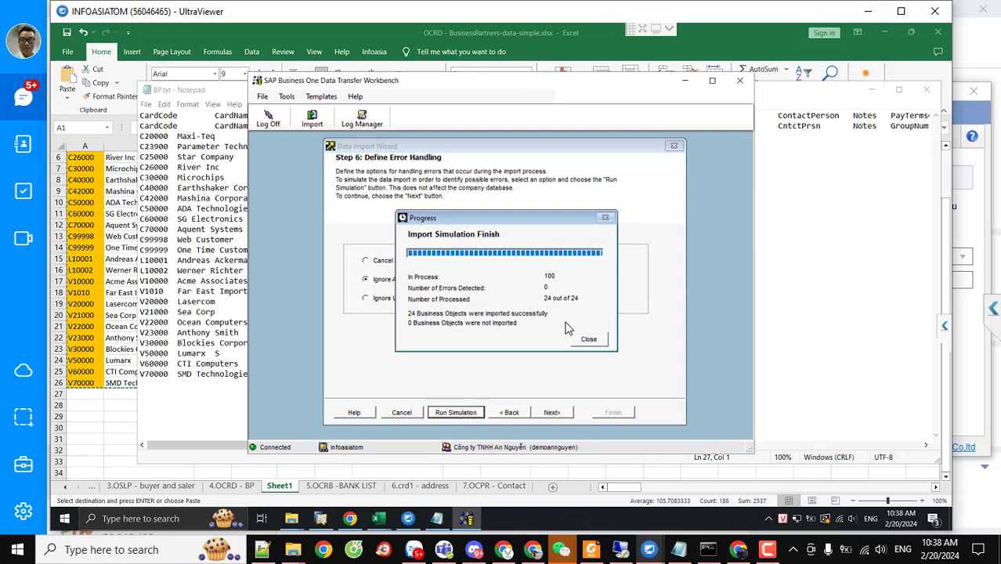
click(589, 341)
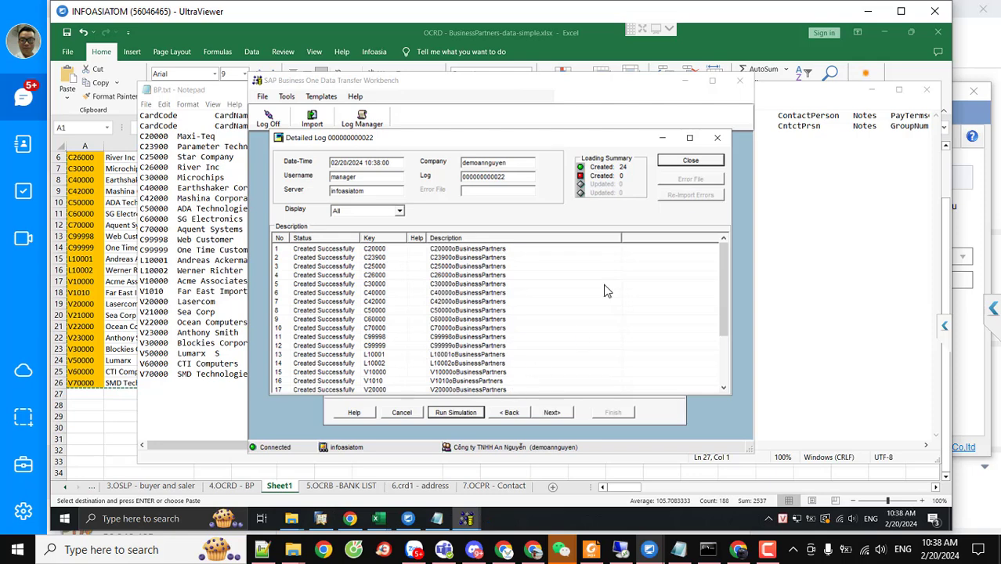
click(665, 162)
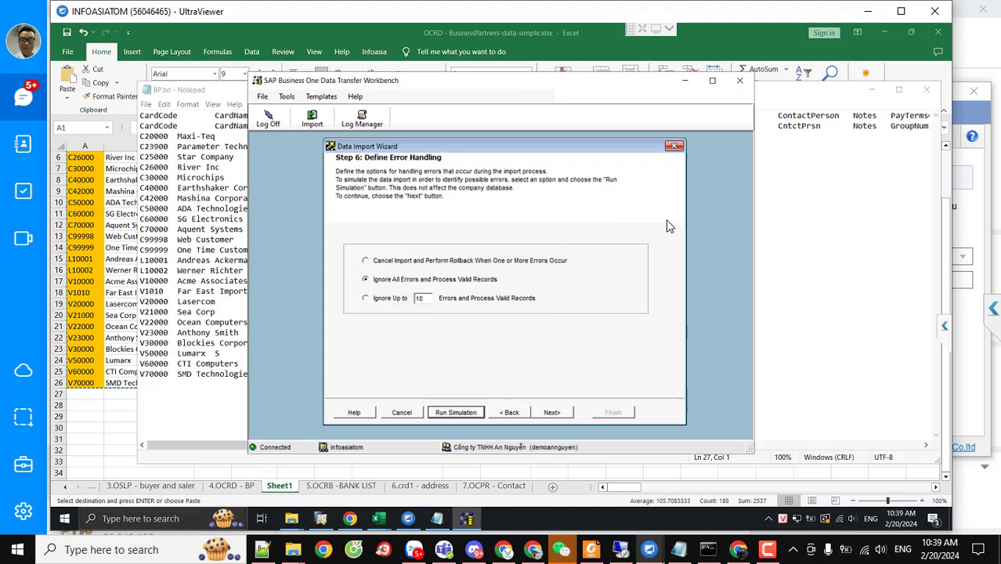
Step: Close the Data Import Wizard, the Data Transfer Workbench and the BP.txt notes
click(674, 147)
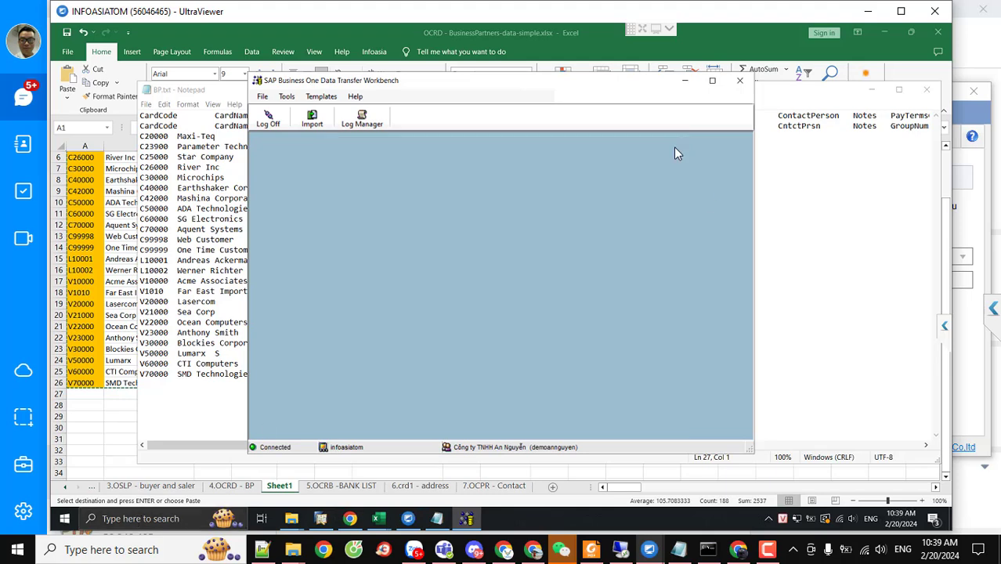
click(739, 81)
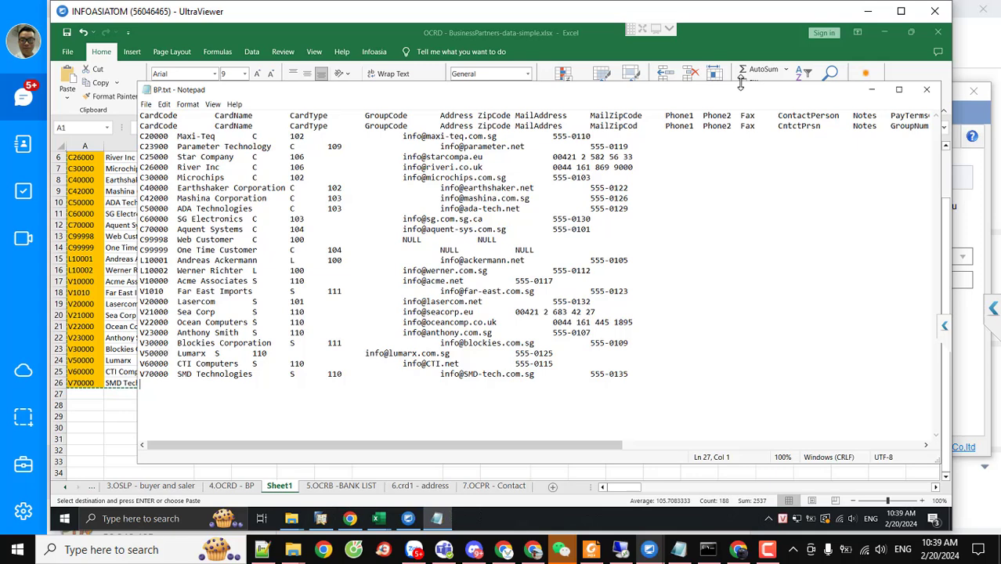
click(926, 91)
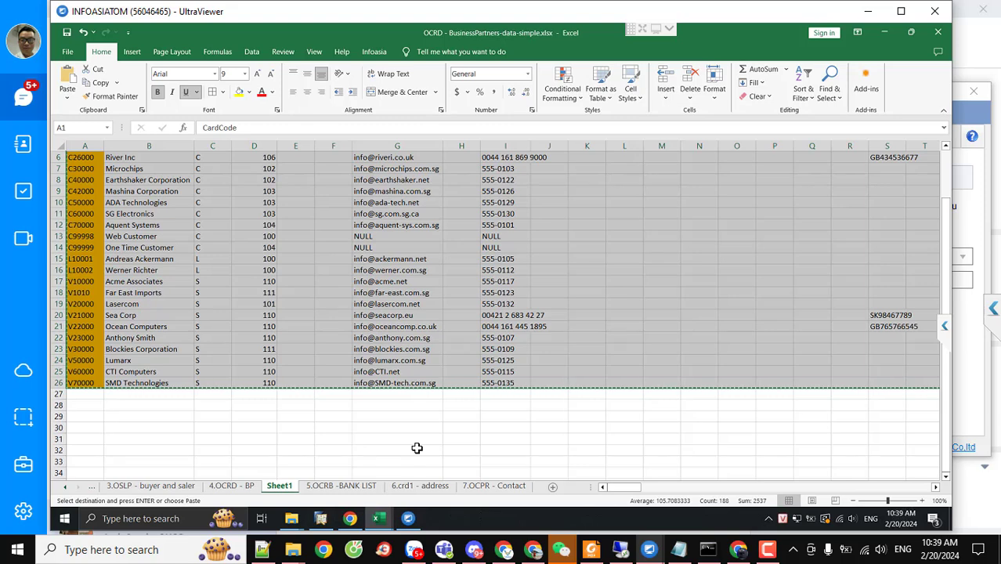
Step: Clear the selection and show the 5.OCRB -BANK LIST sheet with no rows selected
click(414, 443)
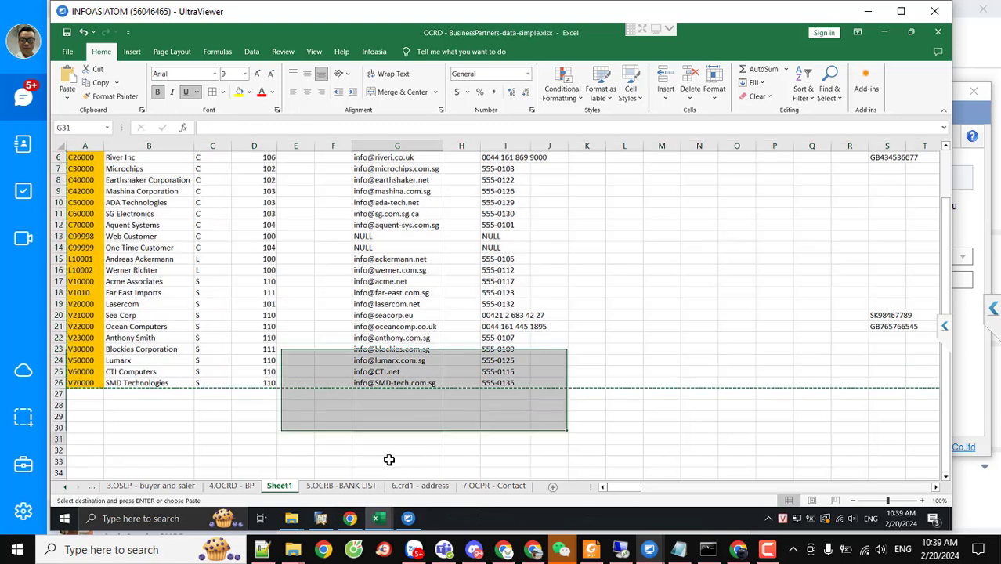
click(328, 487)
click(278, 446)
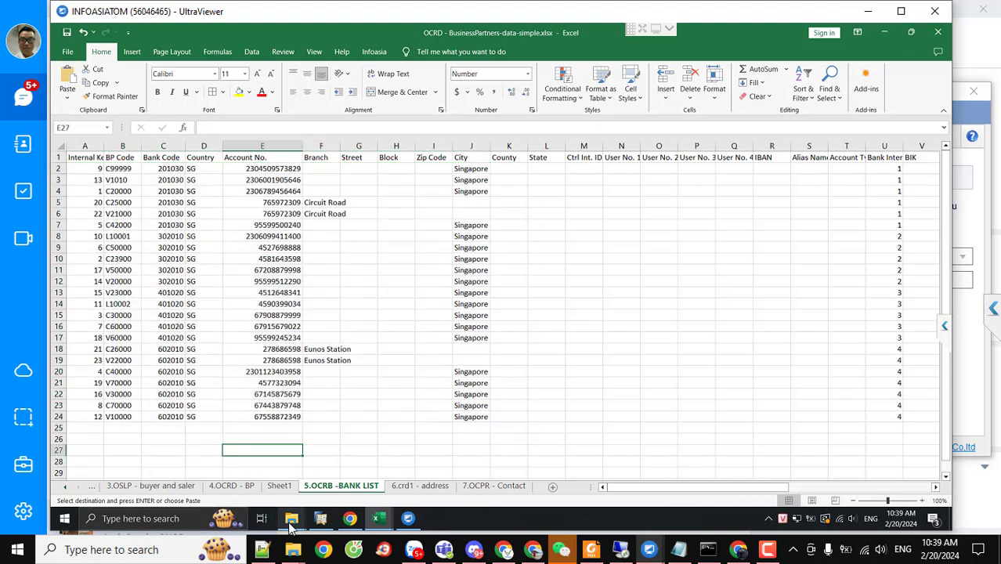
Step: Open the OCRB - BPBankAccounts.xlt template from the Business Partner Master Data folder, accepting the format warning
mouse_move(290, 522)
click(239, 470)
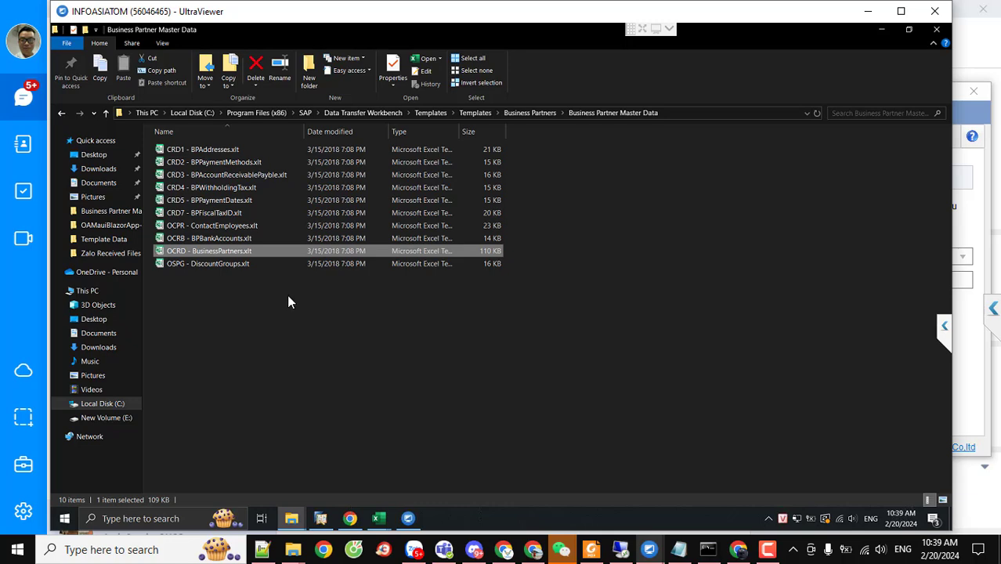
click(235, 241)
key(alt+Tab)
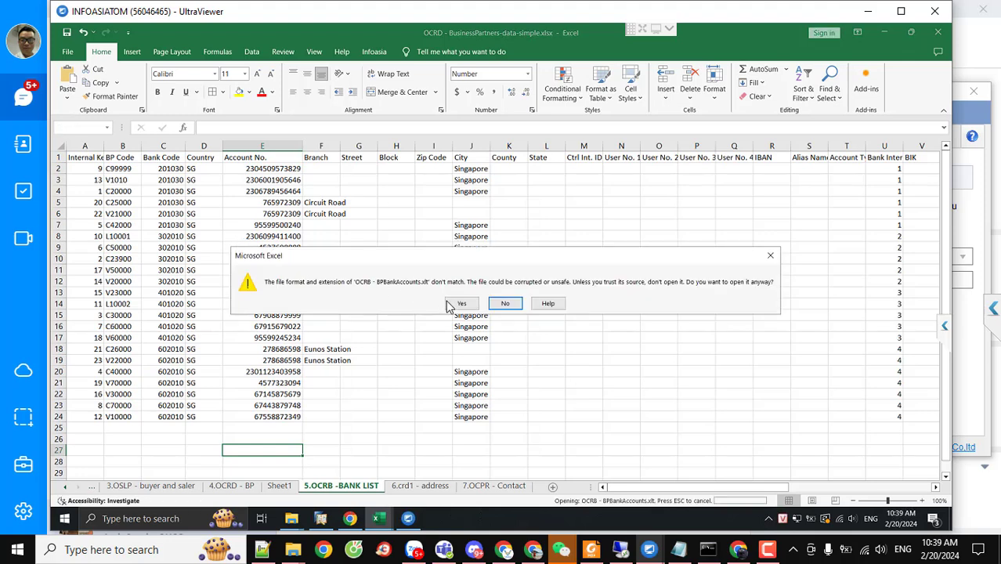
click(461, 304)
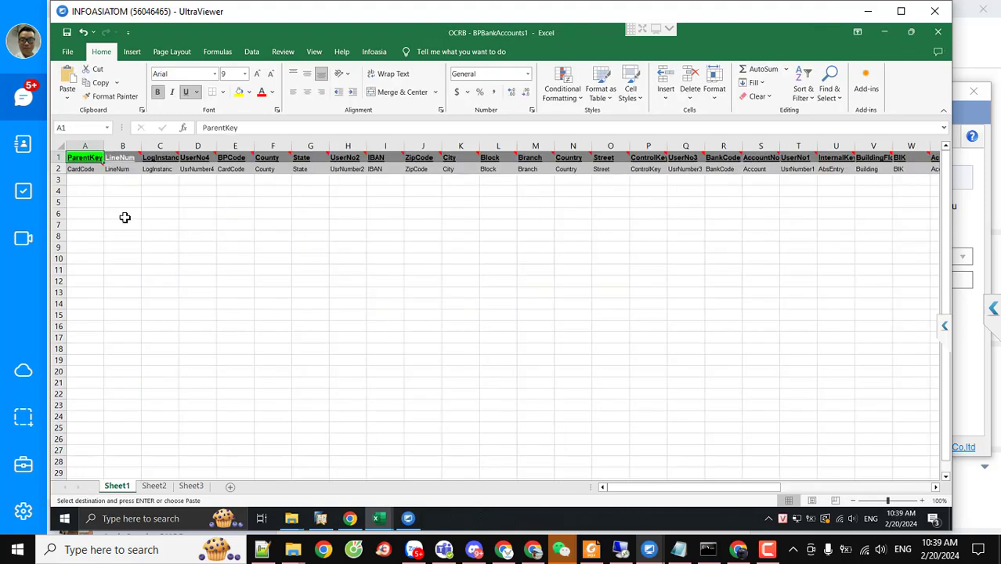
Step: Check the empty template rows, leave cell A3 selected and minimize the bank accounts workbook
drag(197, 180, 554, 362)
click(308, 314)
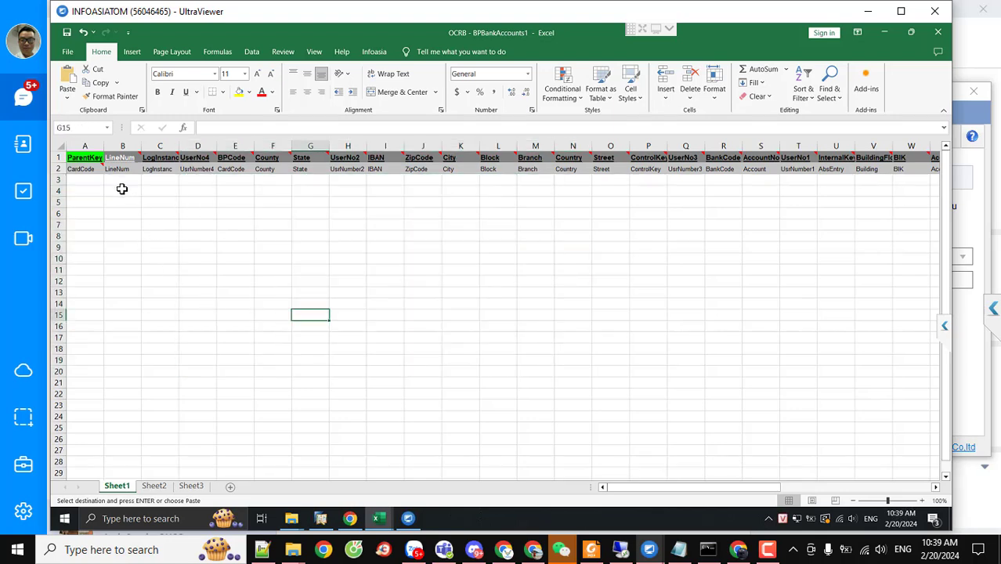
drag(122, 190, 160, 213)
drag(381, 353, 553, 431)
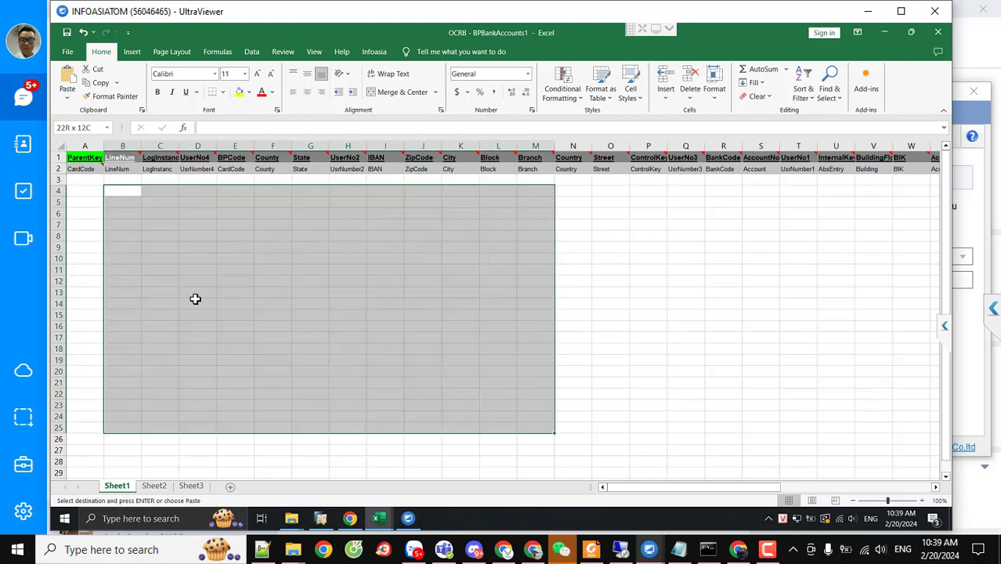
click(83, 181)
drag(311, 248, 310, 260)
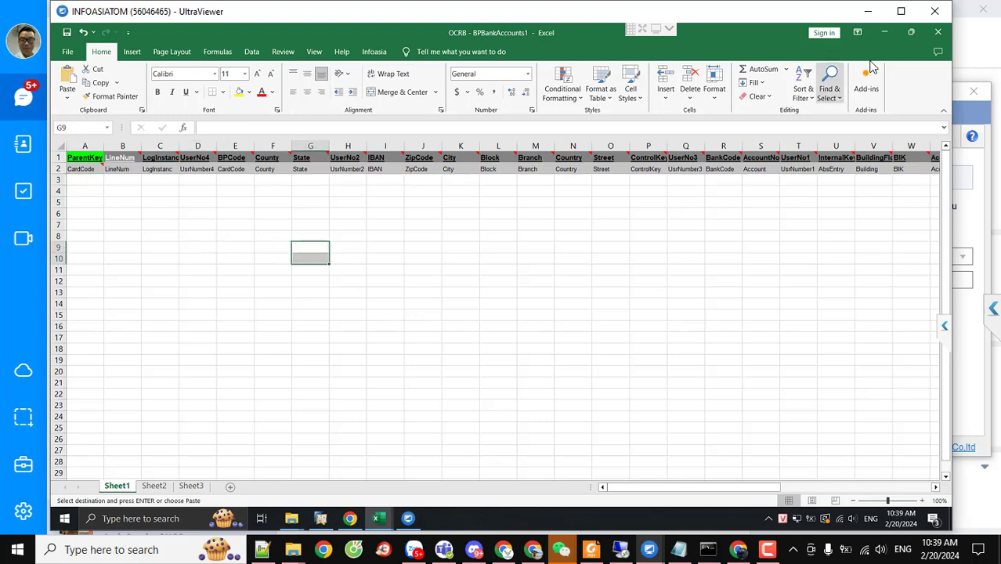
click(888, 36)
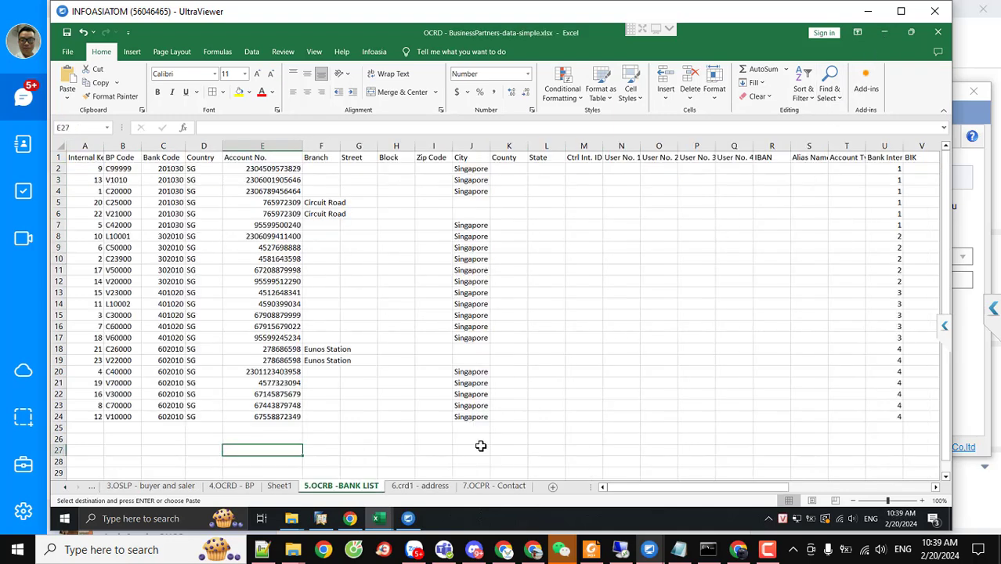
Step: Compare the 5.OCRB -BANK LIST, Sheet1 and 6.crd1 - address sheets, ending on 6.crd1 - address
click(424, 488)
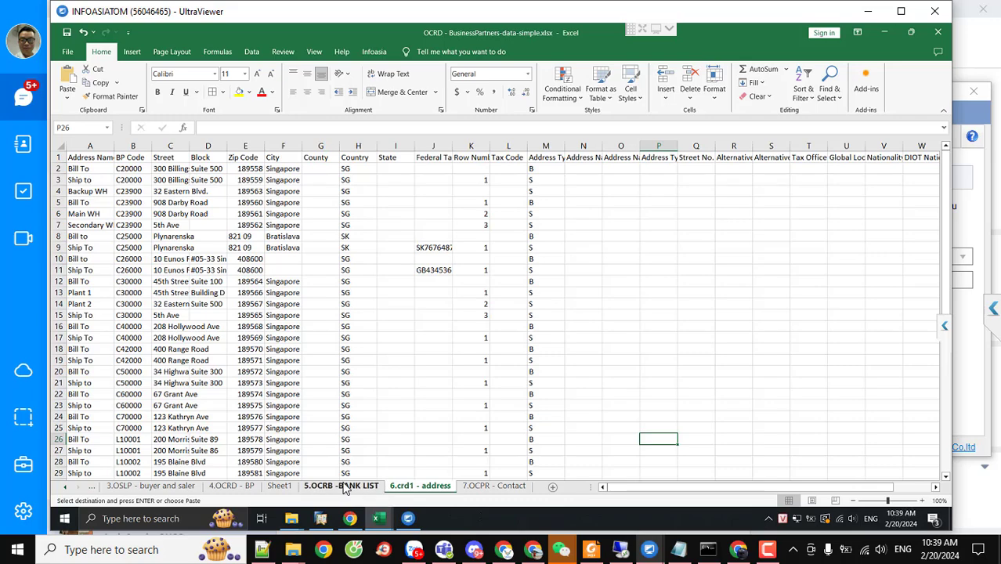
click(345, 486)
click(419, 487)
click(339, 486)
click(411, 488)
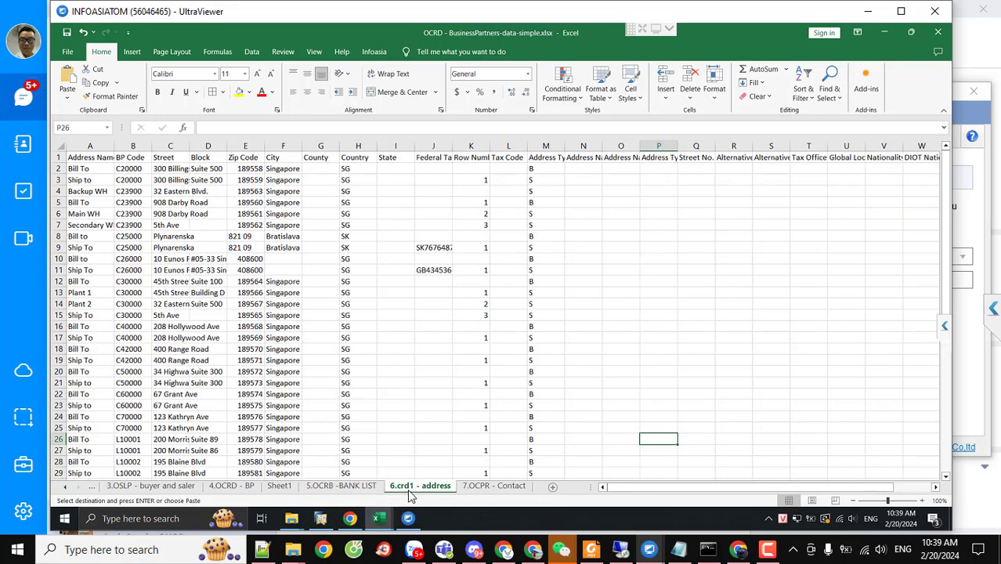
click(313, 487)
click(280, 487)
click(413, 487)
Step: Check the street in C2 and the address type in M3, then bring back the templates folder
click(177, 169)
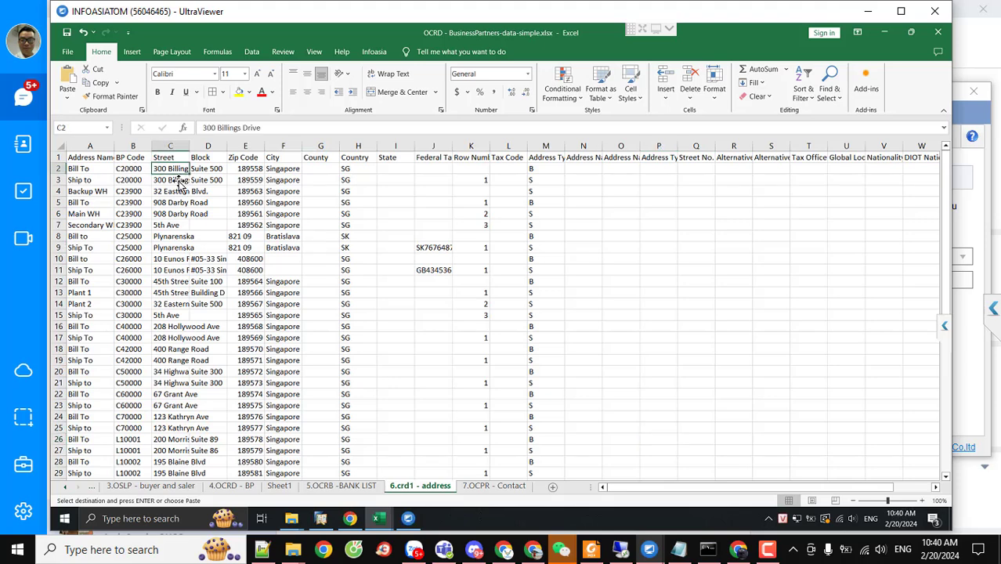
click(537, 179)
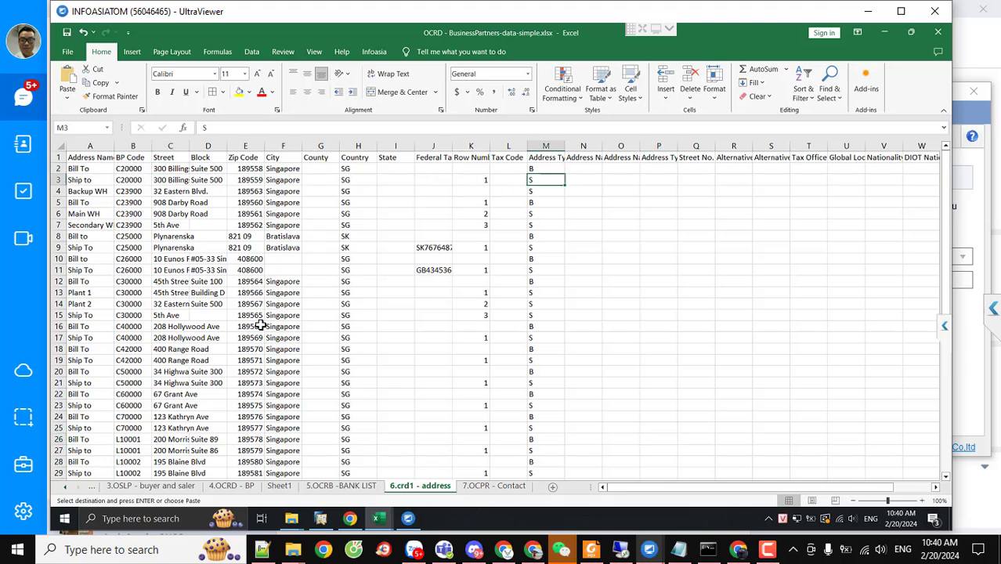
mouse_move(291, 518)
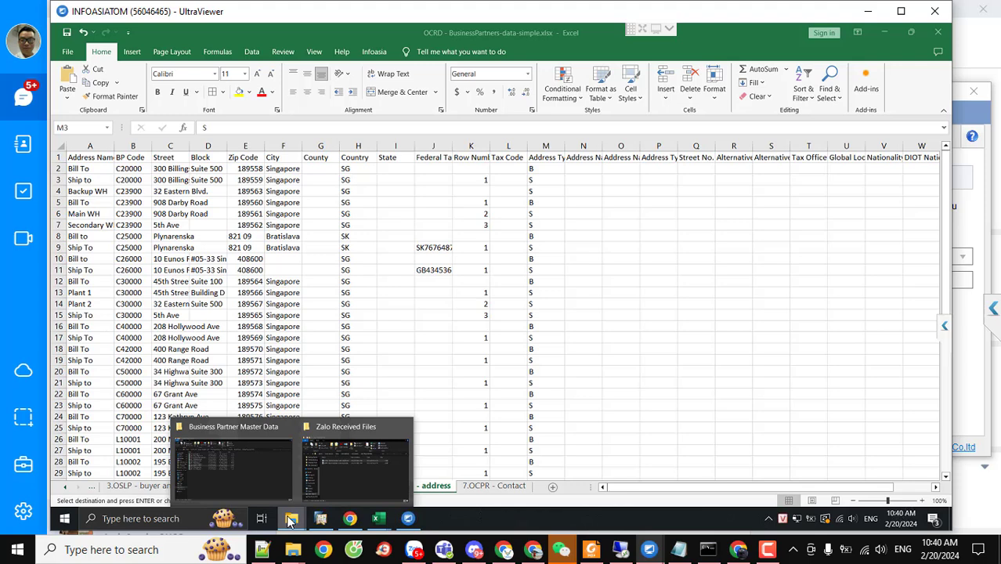
click(247, 471)
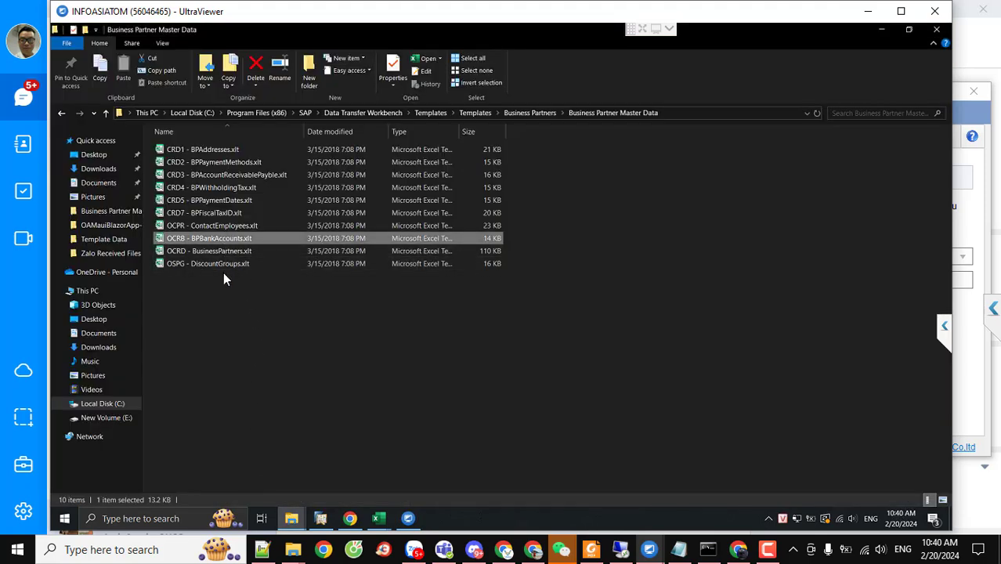
Step: Open the CRD1 - BPAddresses.xlt template from the Business Partner Master Data folder
click(530, 113)
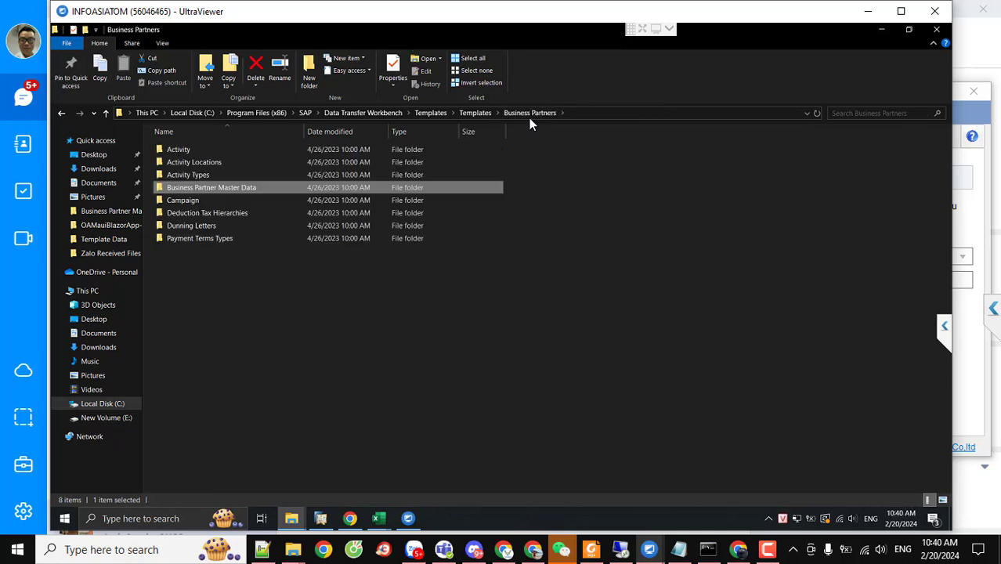
double_click(230, 190)
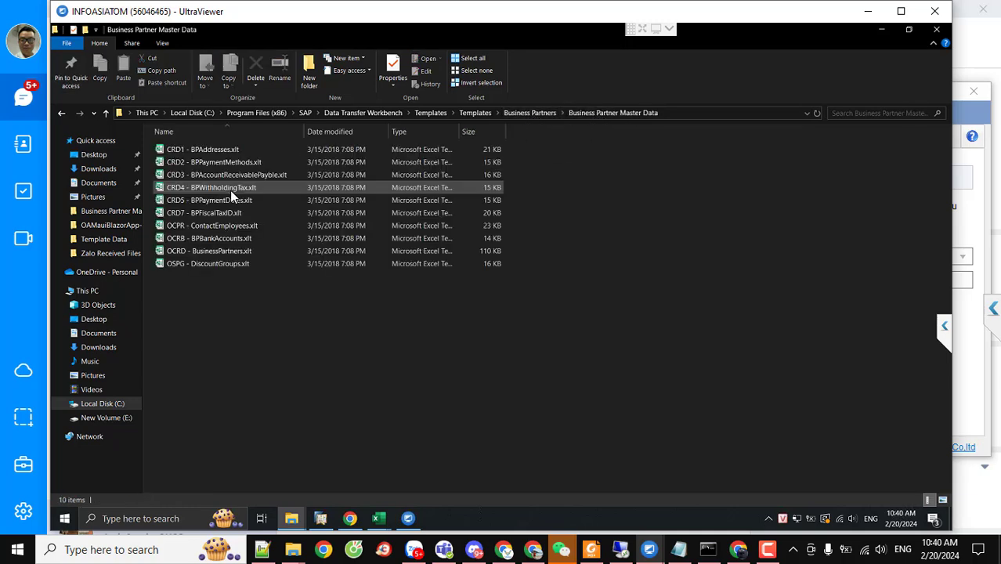
click(212, 152)
key(alt+Tab)
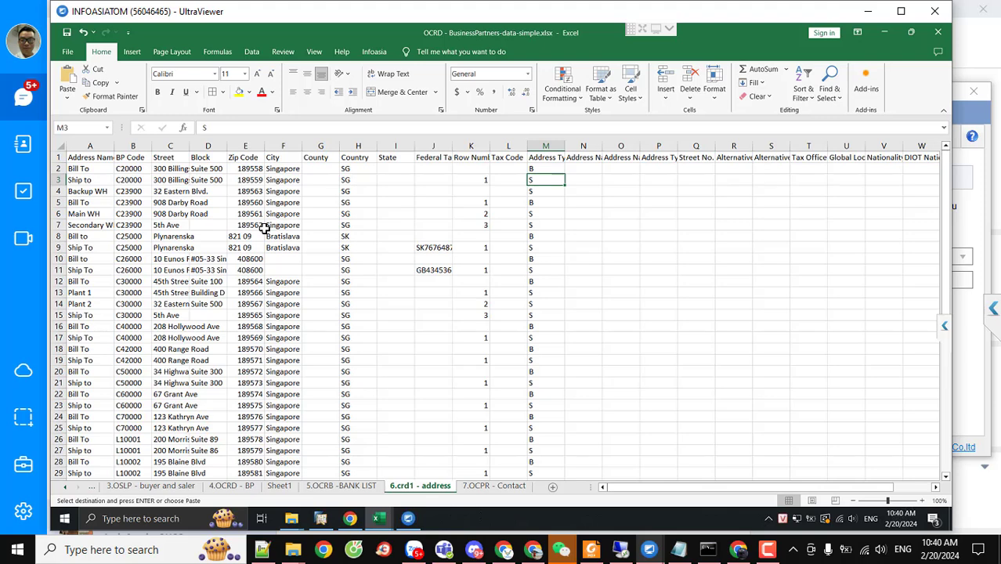
key(alt+Tab)
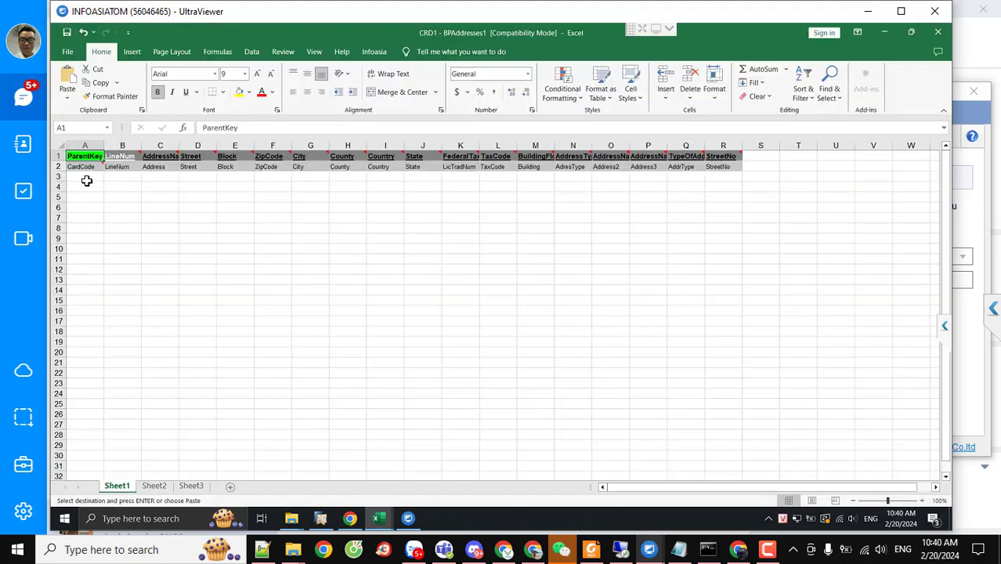
Step: Select cell A3 and AutoFit column C so the AddressName header shows in full
click(84, 178)
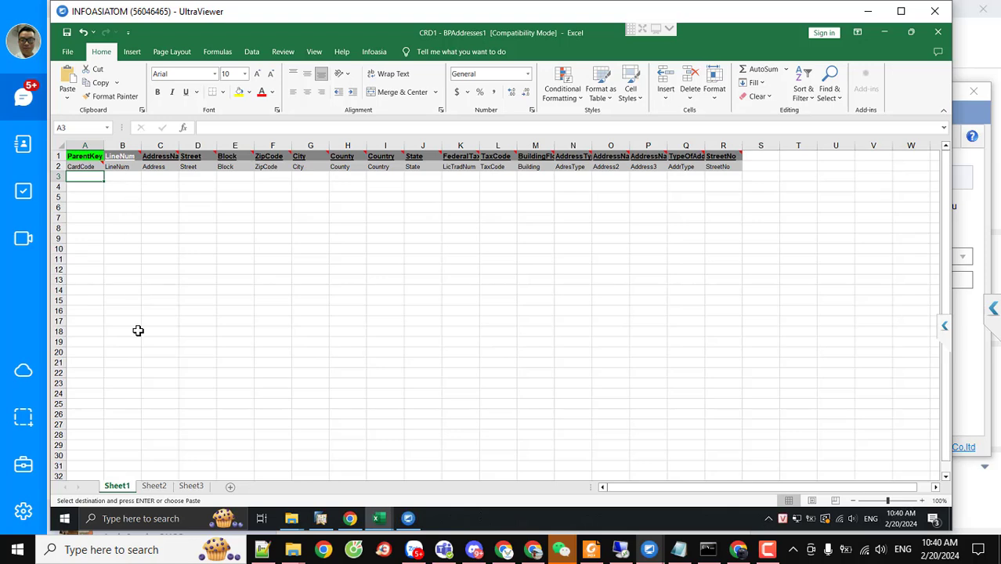
double_click(198, 145)
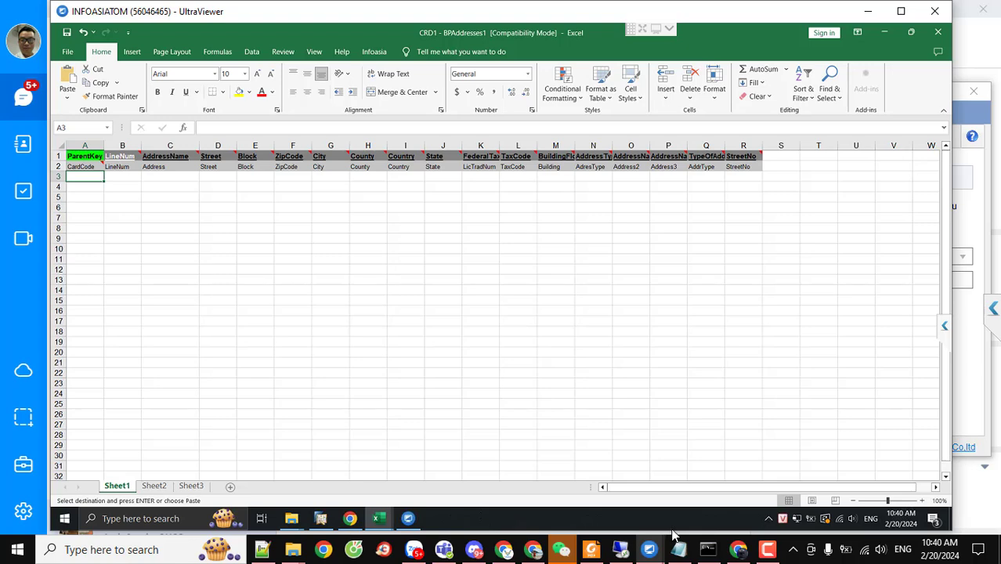
click(768, 550)
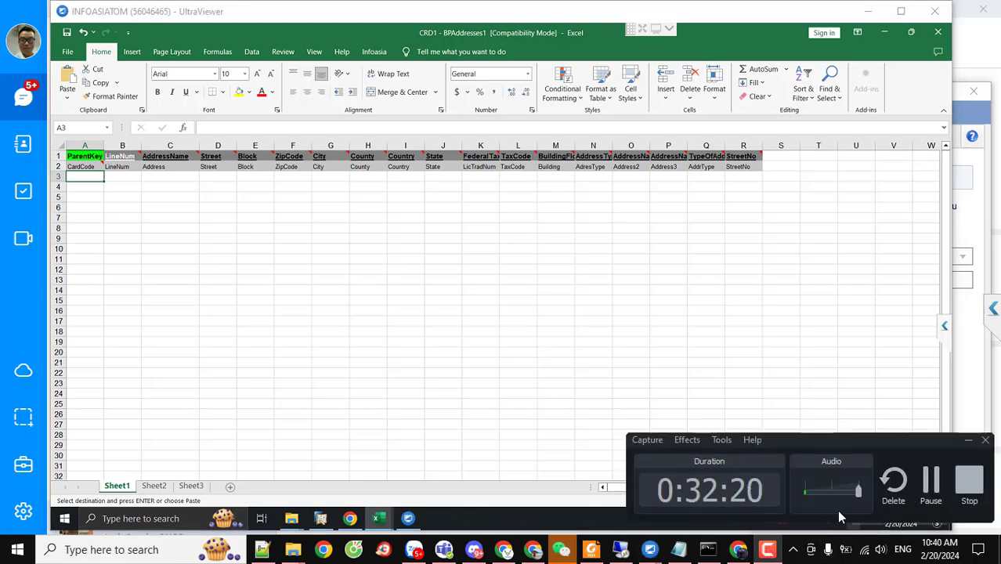